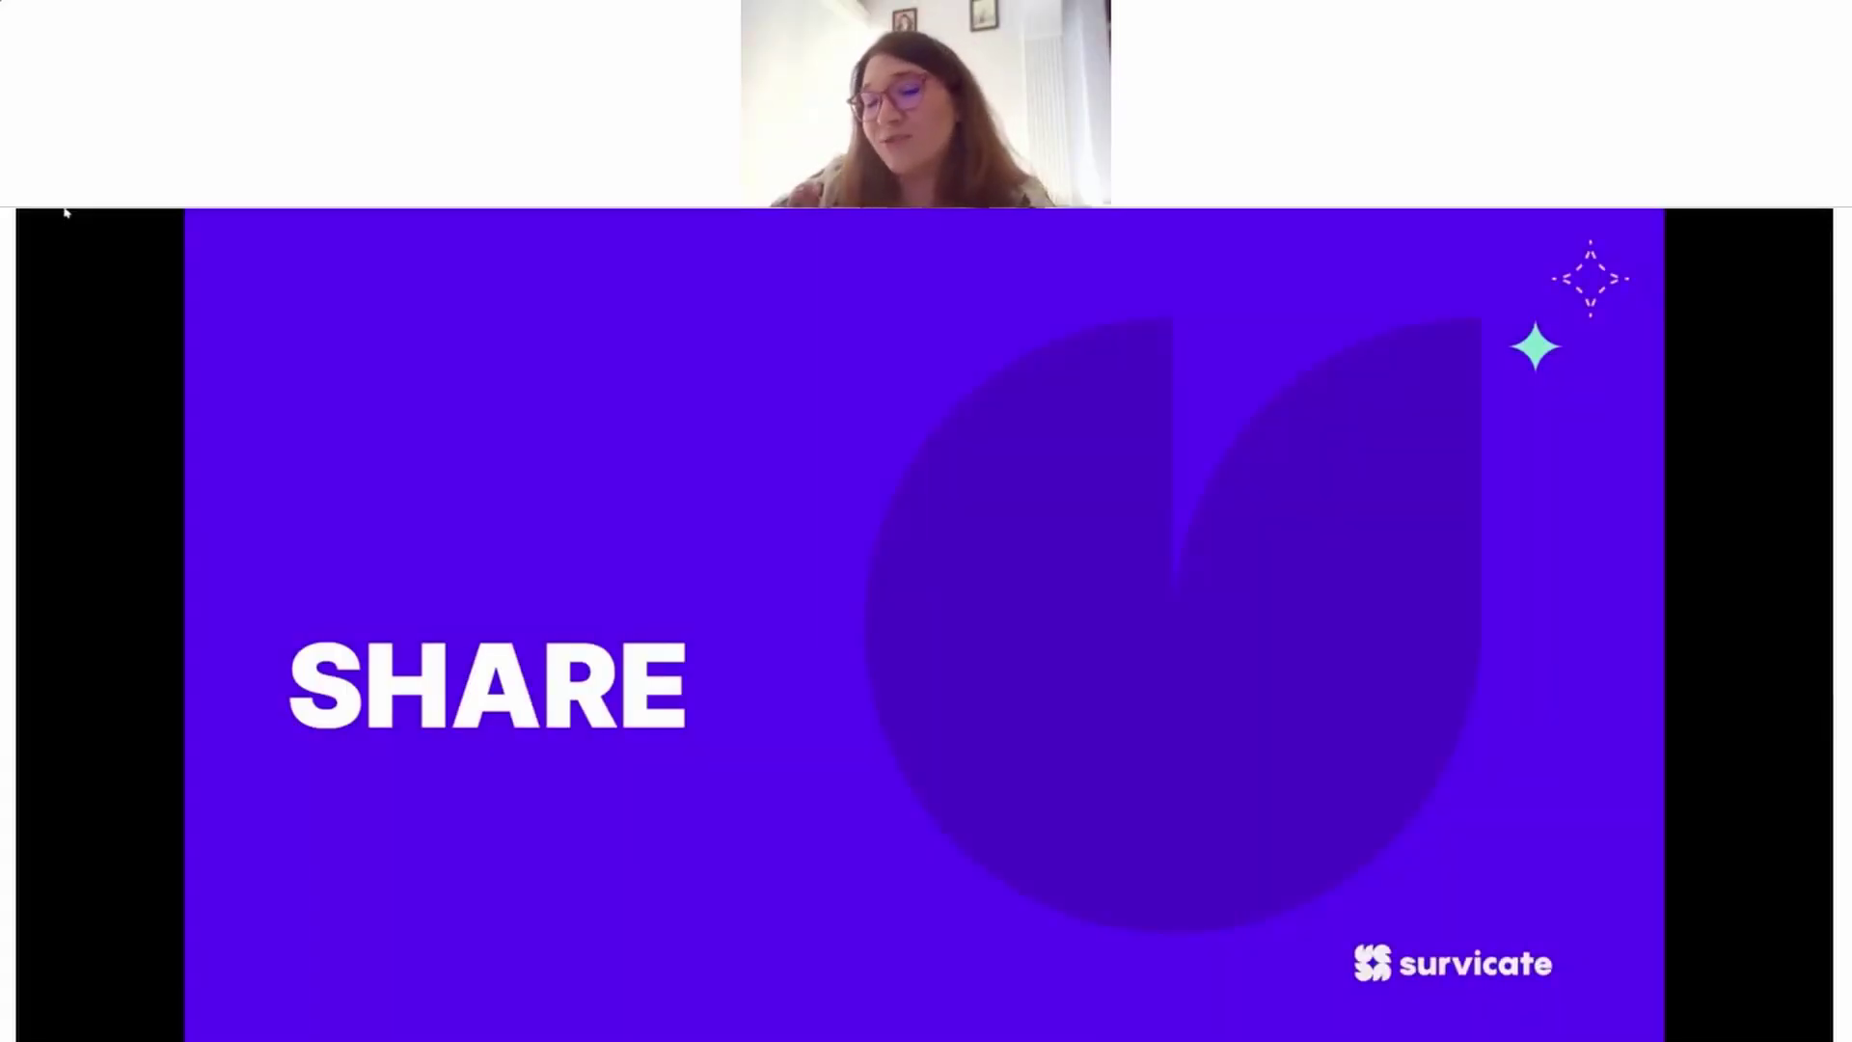
# Step: Switch from the title slide to the Share page of the NPS survey in Survicate
pyautogui.hotkey('alt', 'Tab')
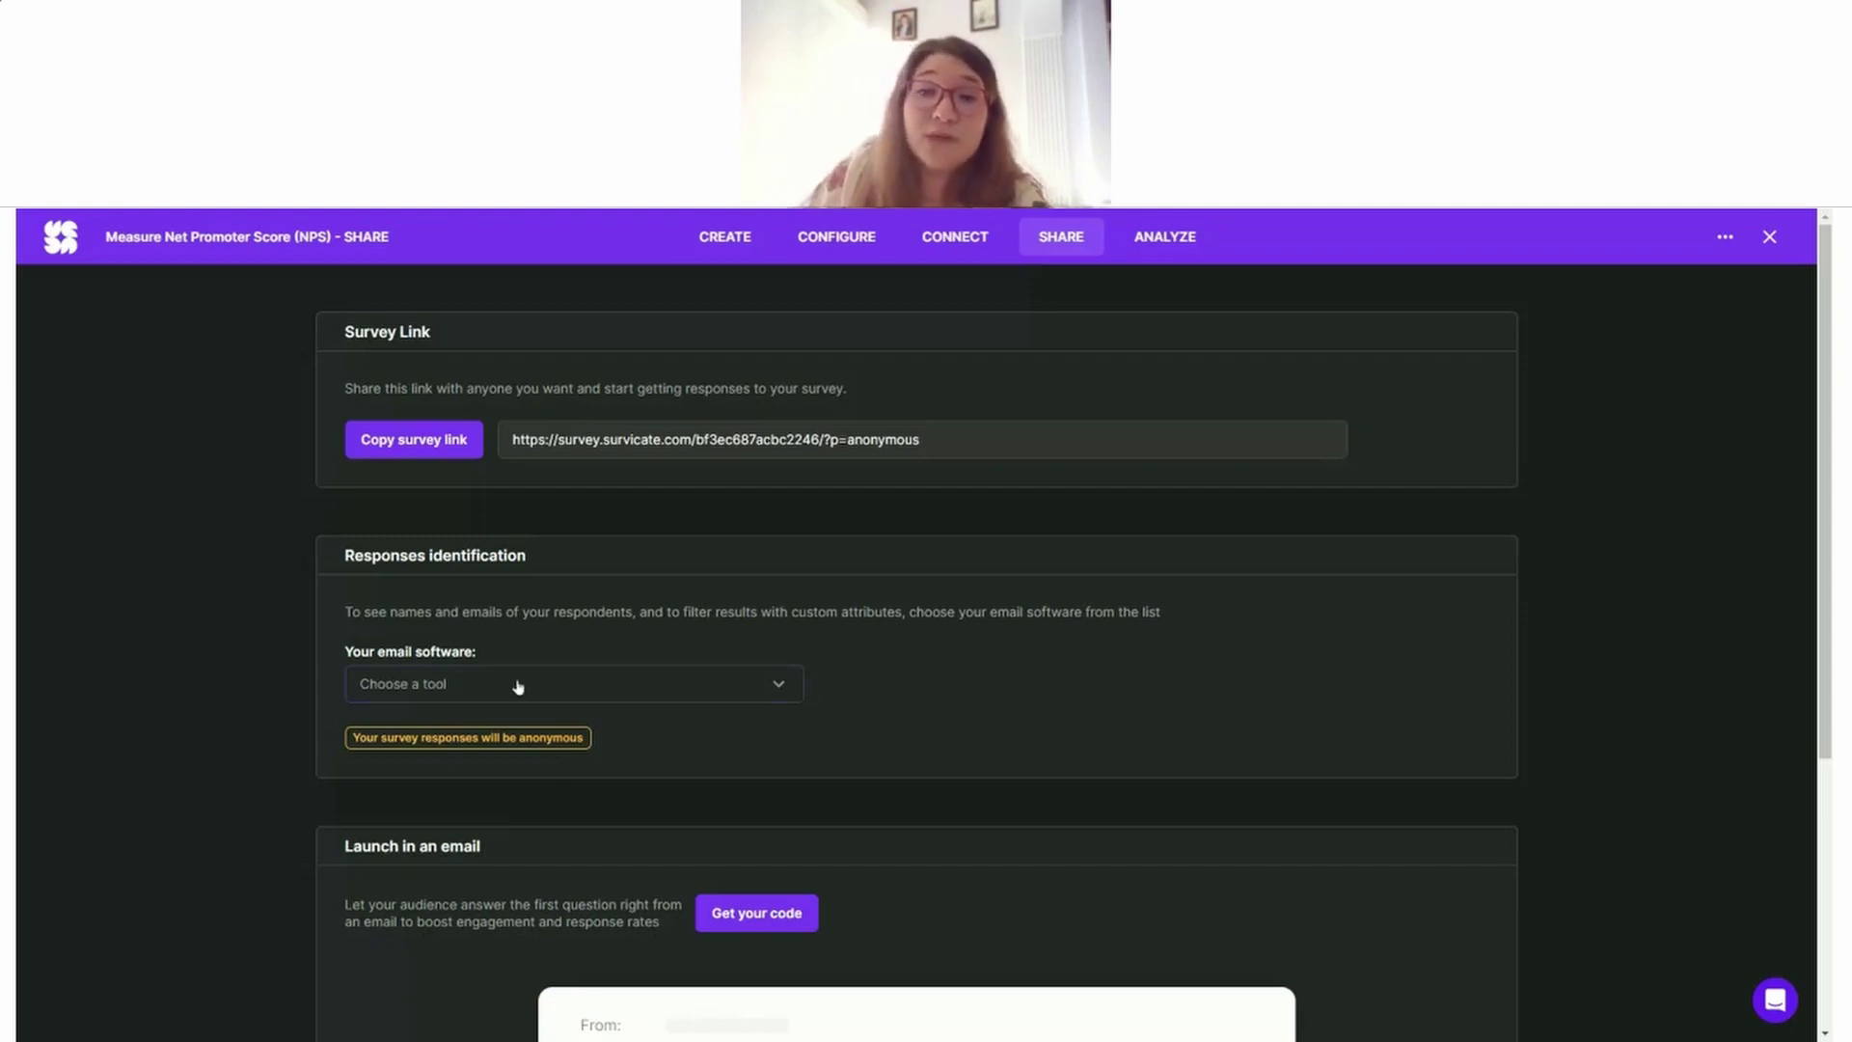
# Step: Set Salesforce as the survey's email software and review the email preview
pyautogui.write('sale')
pyautogui.click(450, 767)
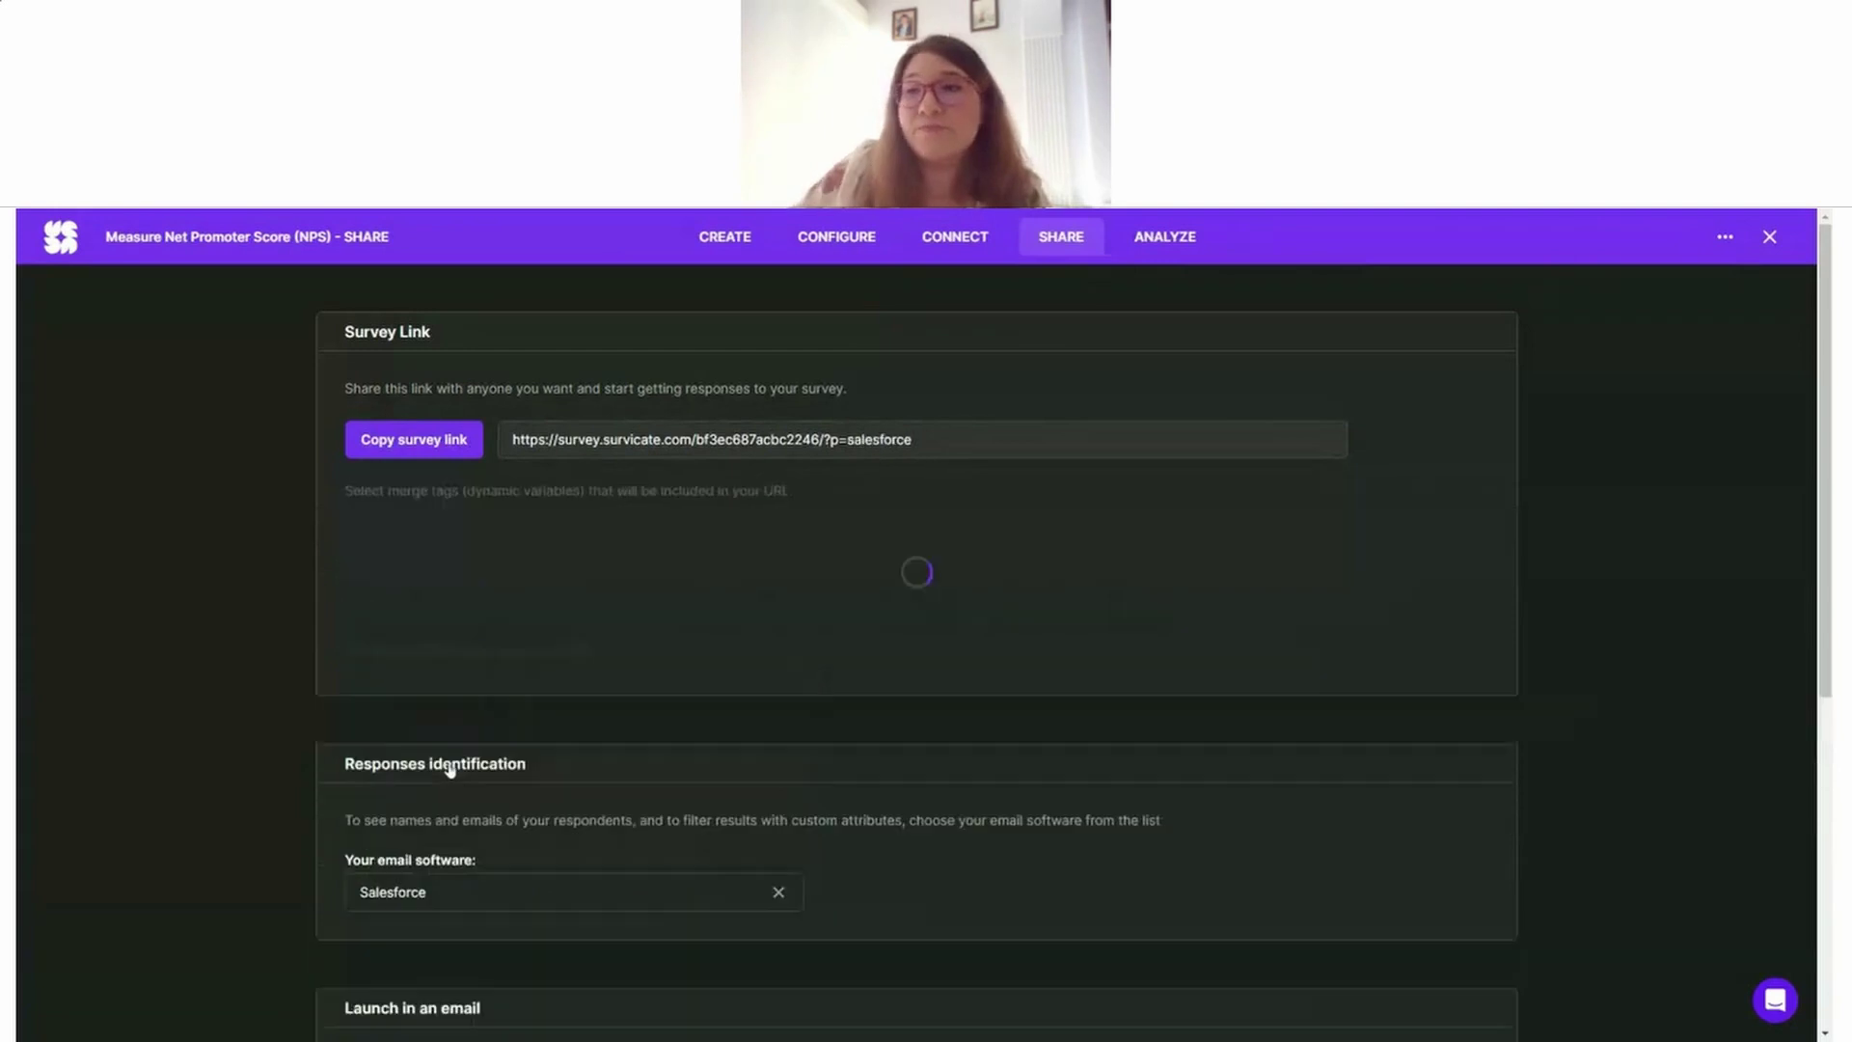
pyautogui.click(1470, 563)
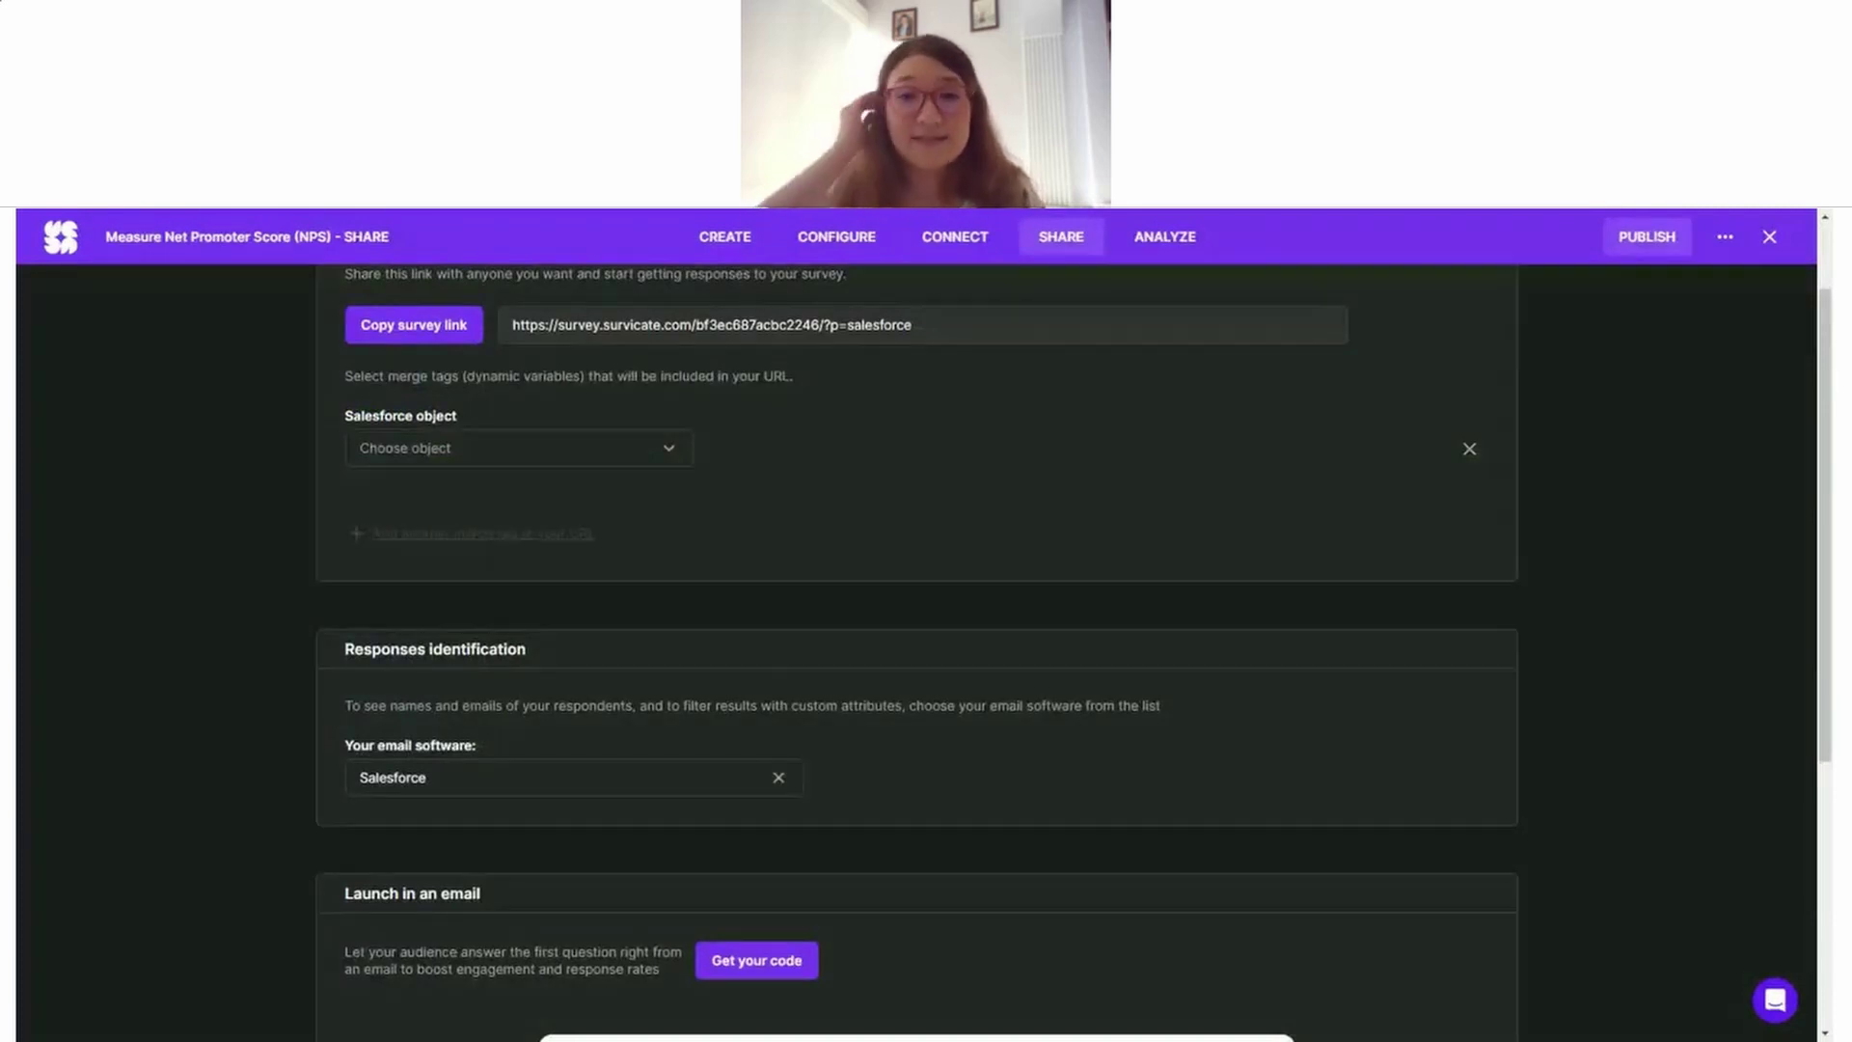
pyautogui.scroll(-4, 513, 654)
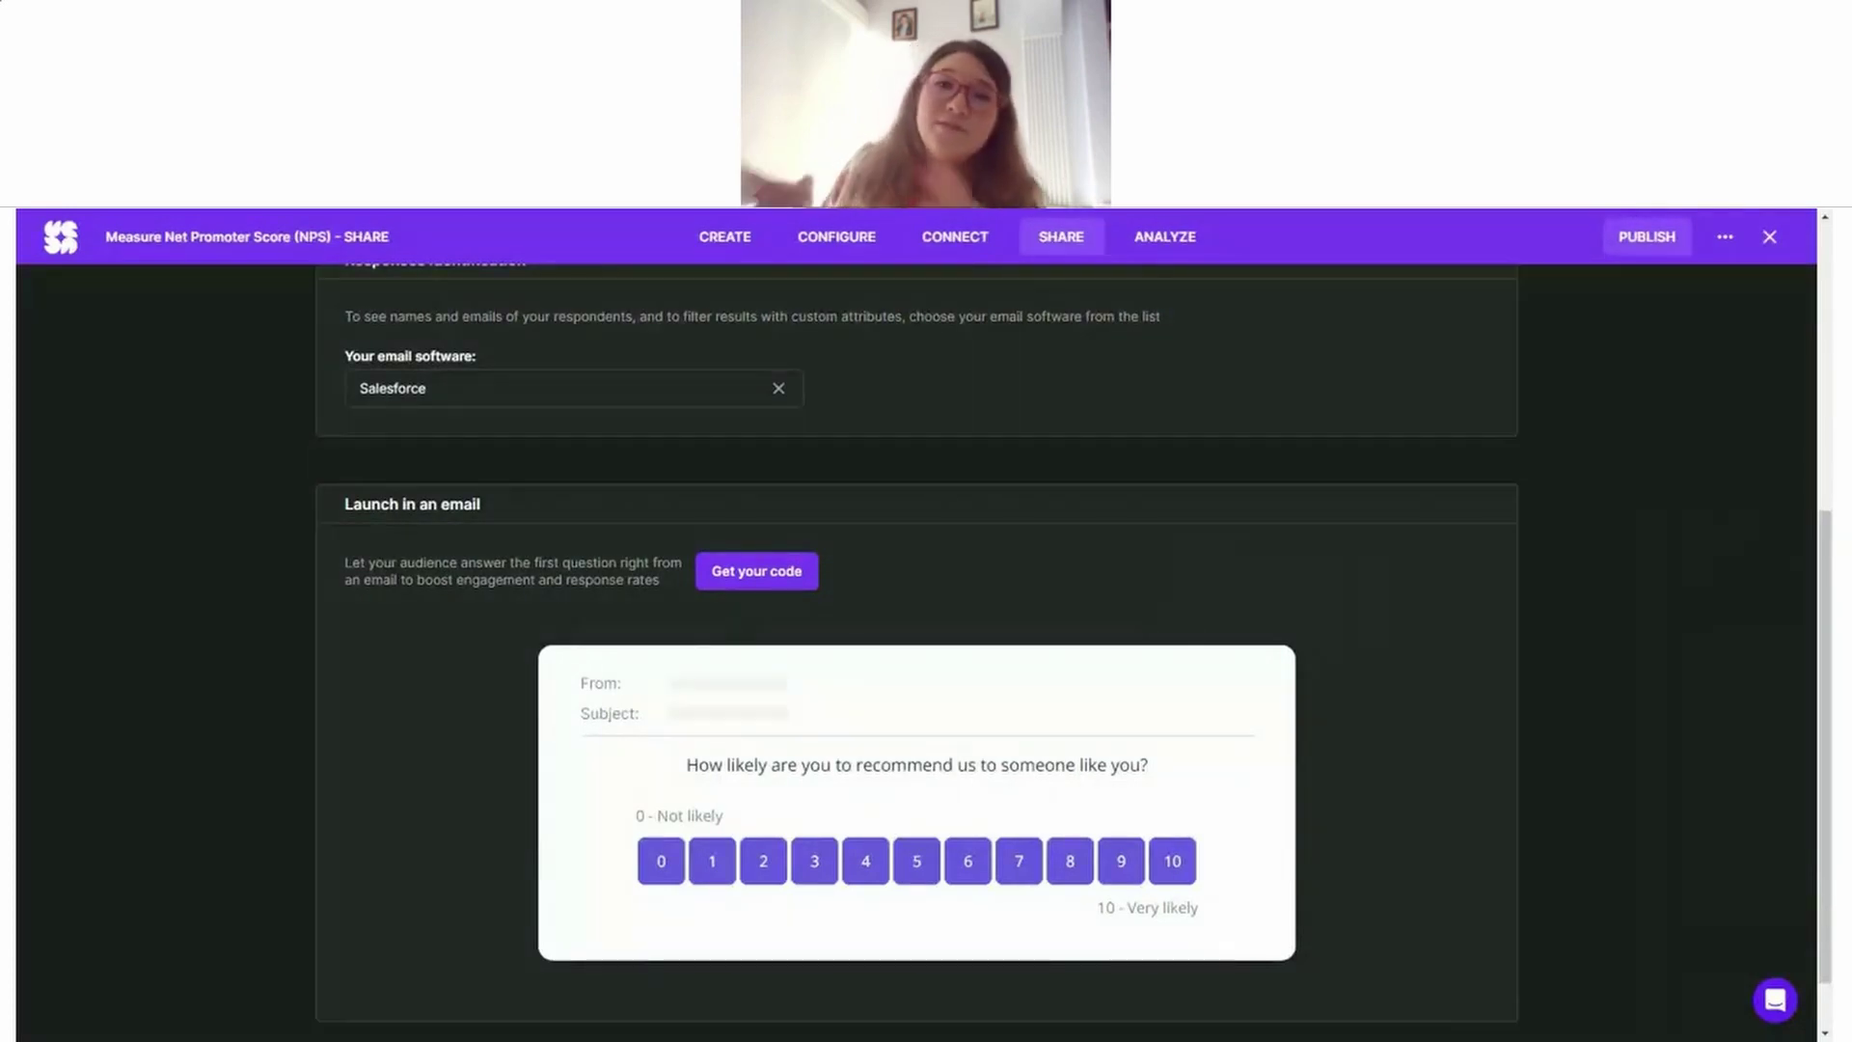
pyautogui.scroll(1, 916, 651)
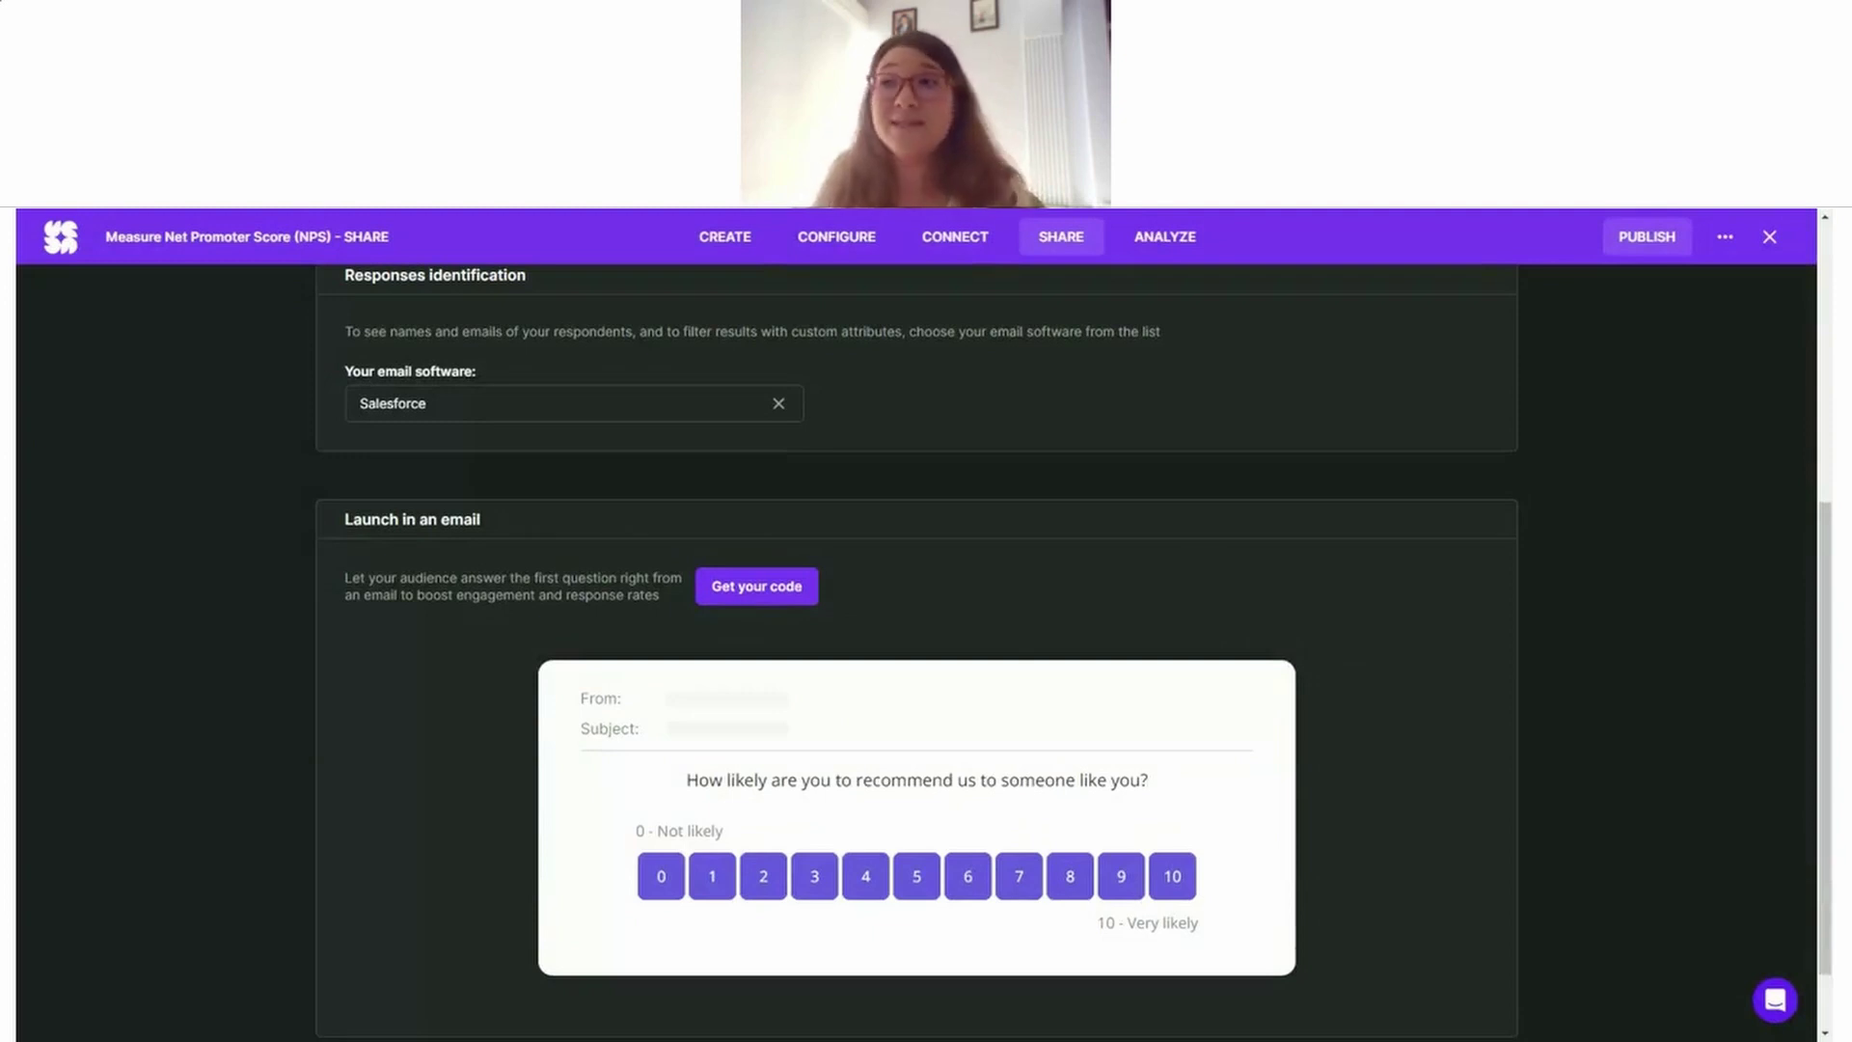
pyautogui.scroll(5, 813, 662)
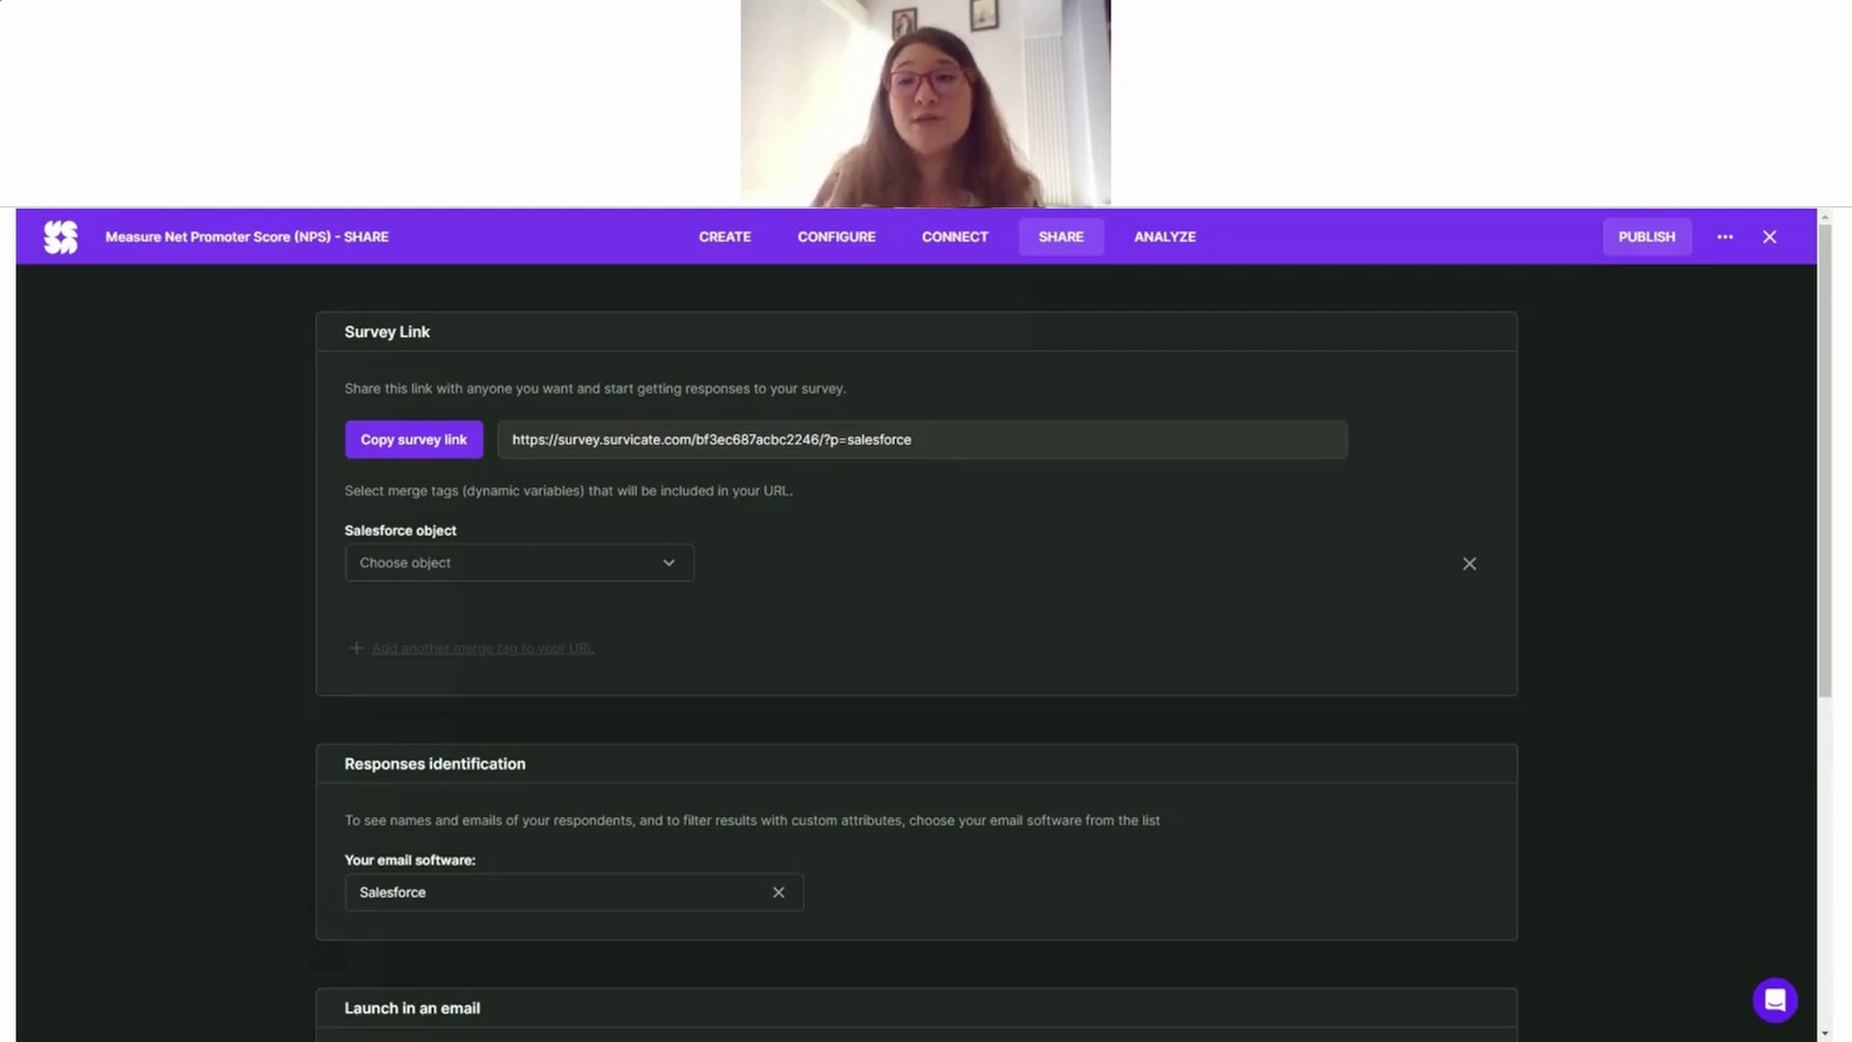
# Step: Add a merge tag using the Contact object's Contact Email field to the survey link
pyautogui.click(518, 573)
pyautogui.write('c')
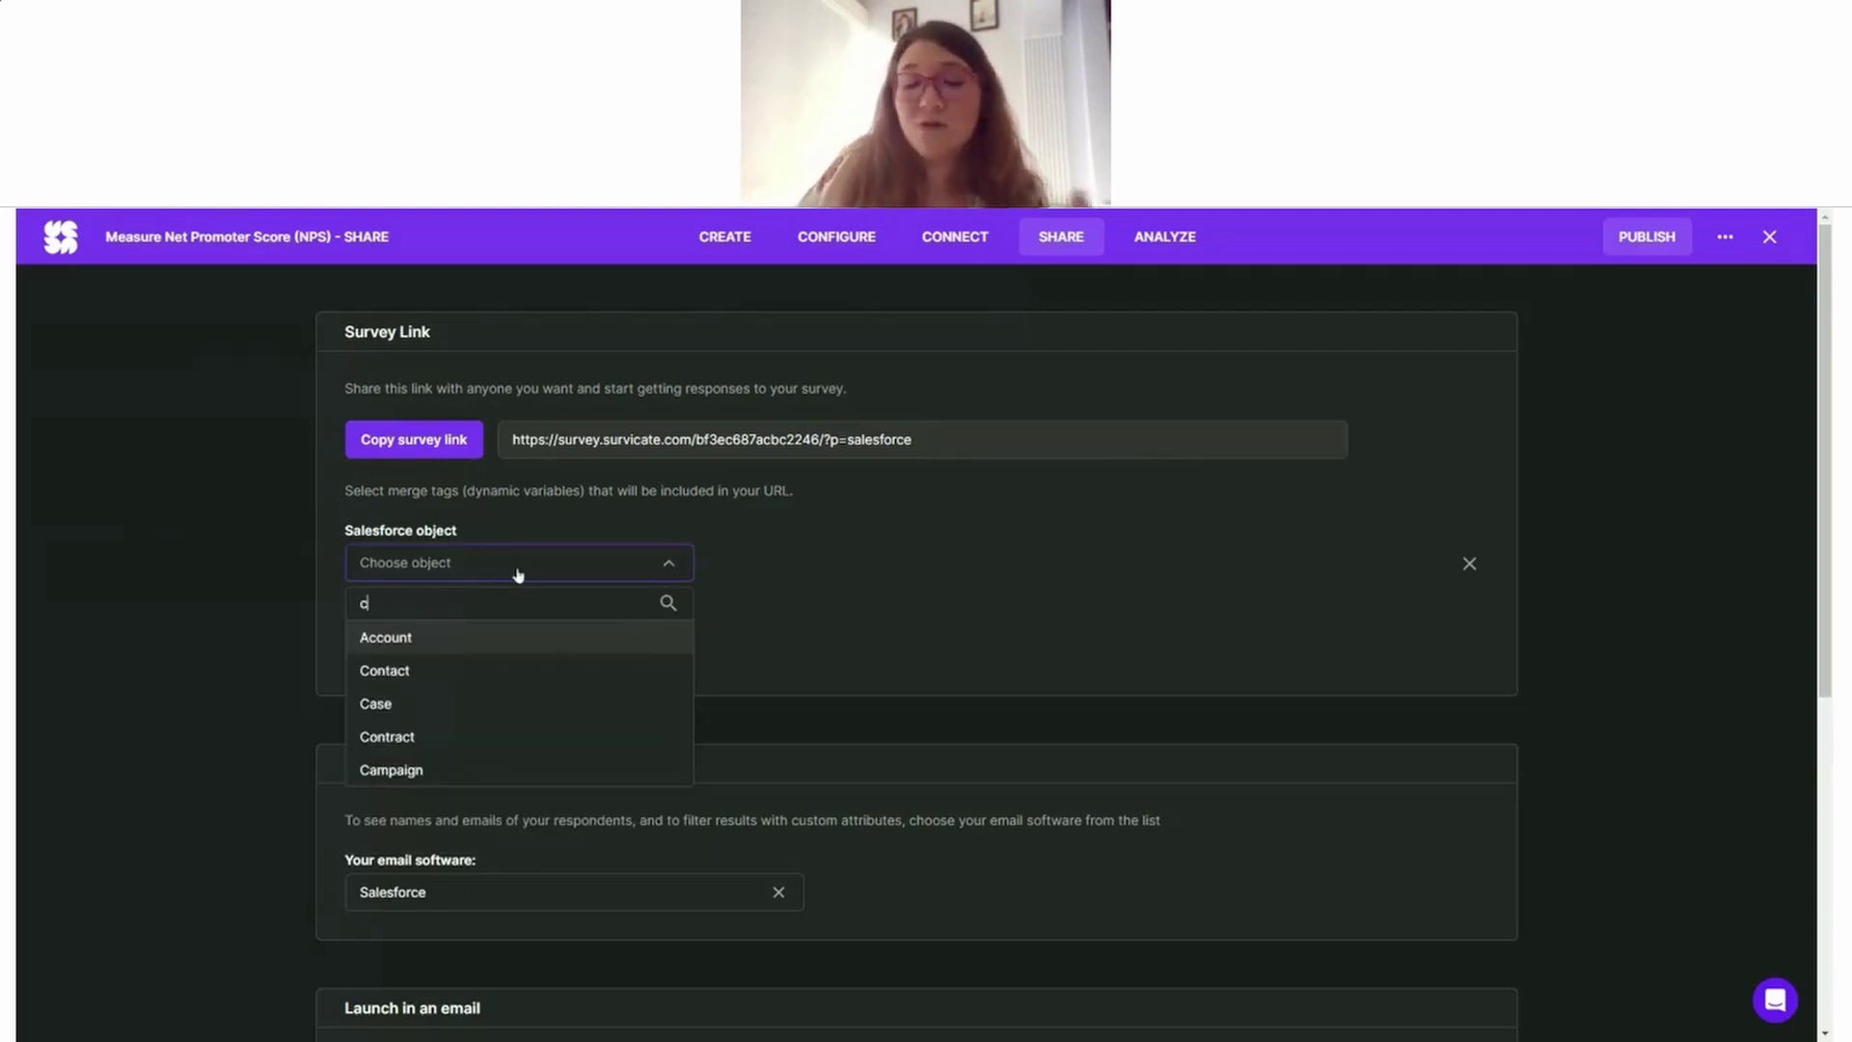
pyautogui.write('on')
pyautogui.click(465, 640)
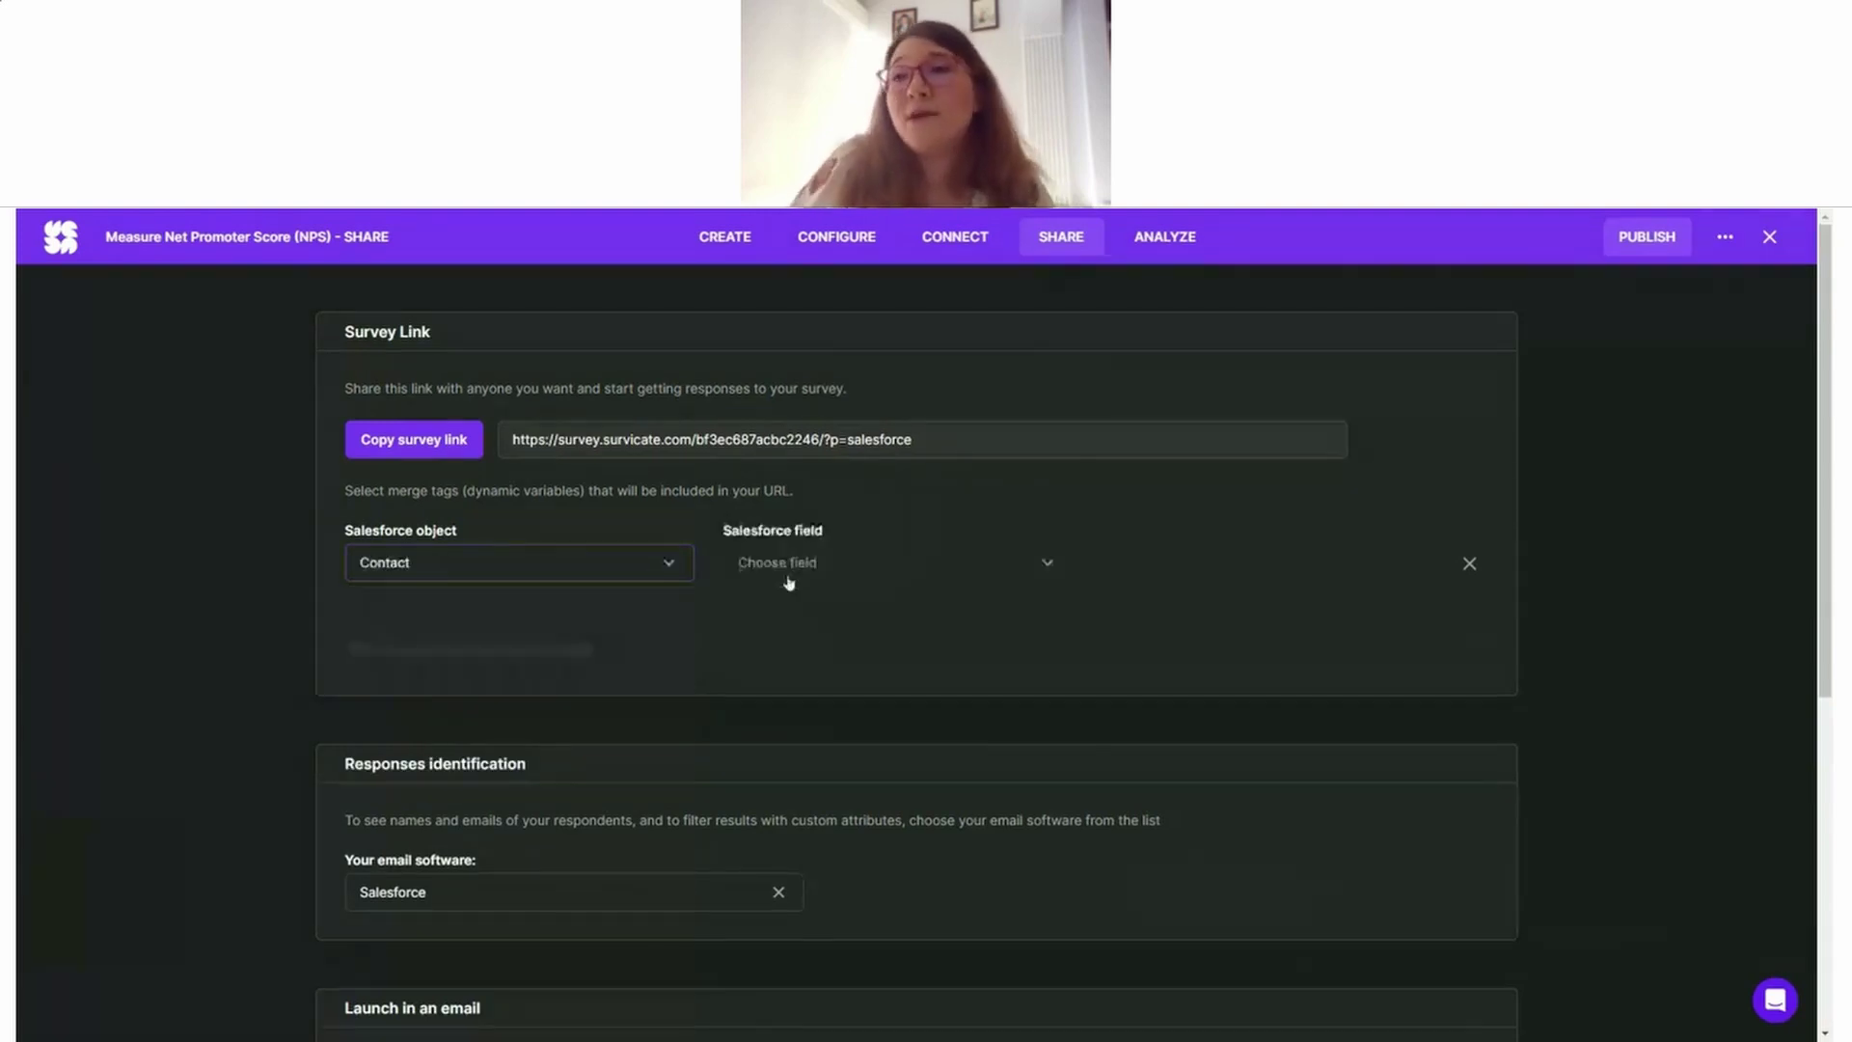
pyautogui.click(899, 577)
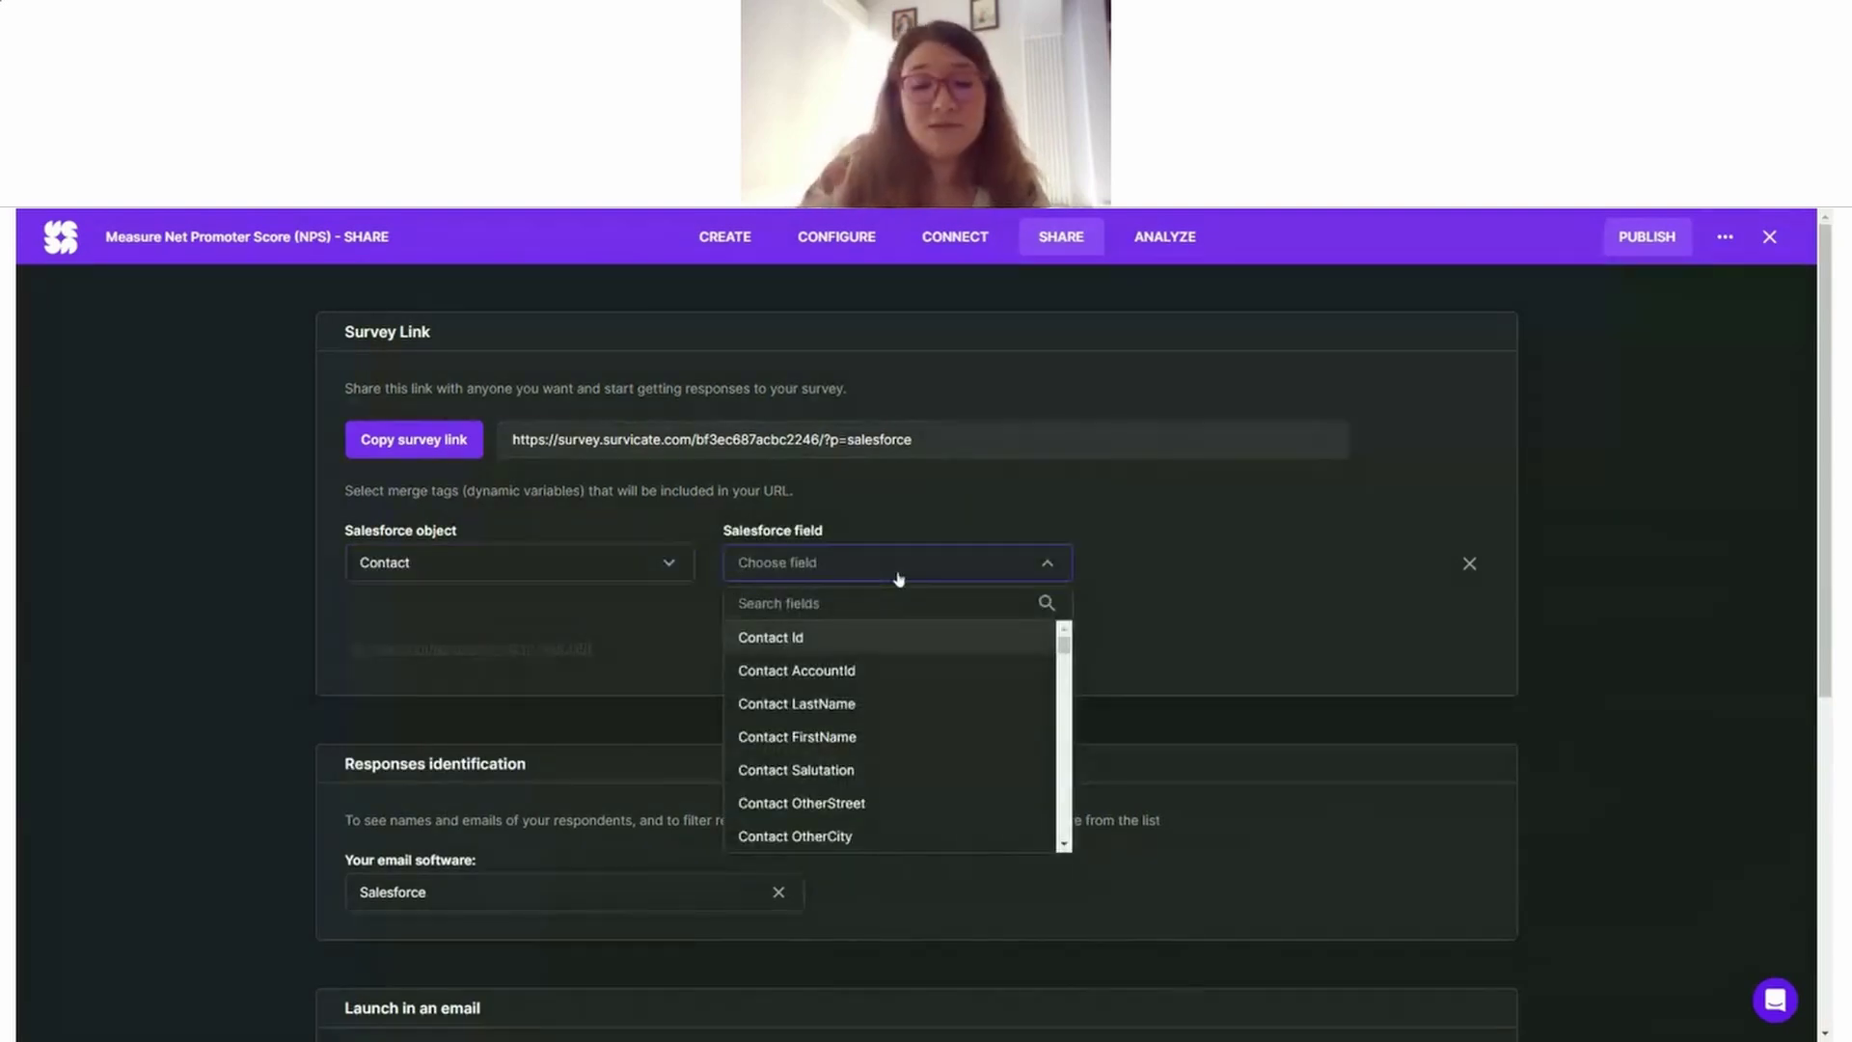
pyautogui.write('ema')
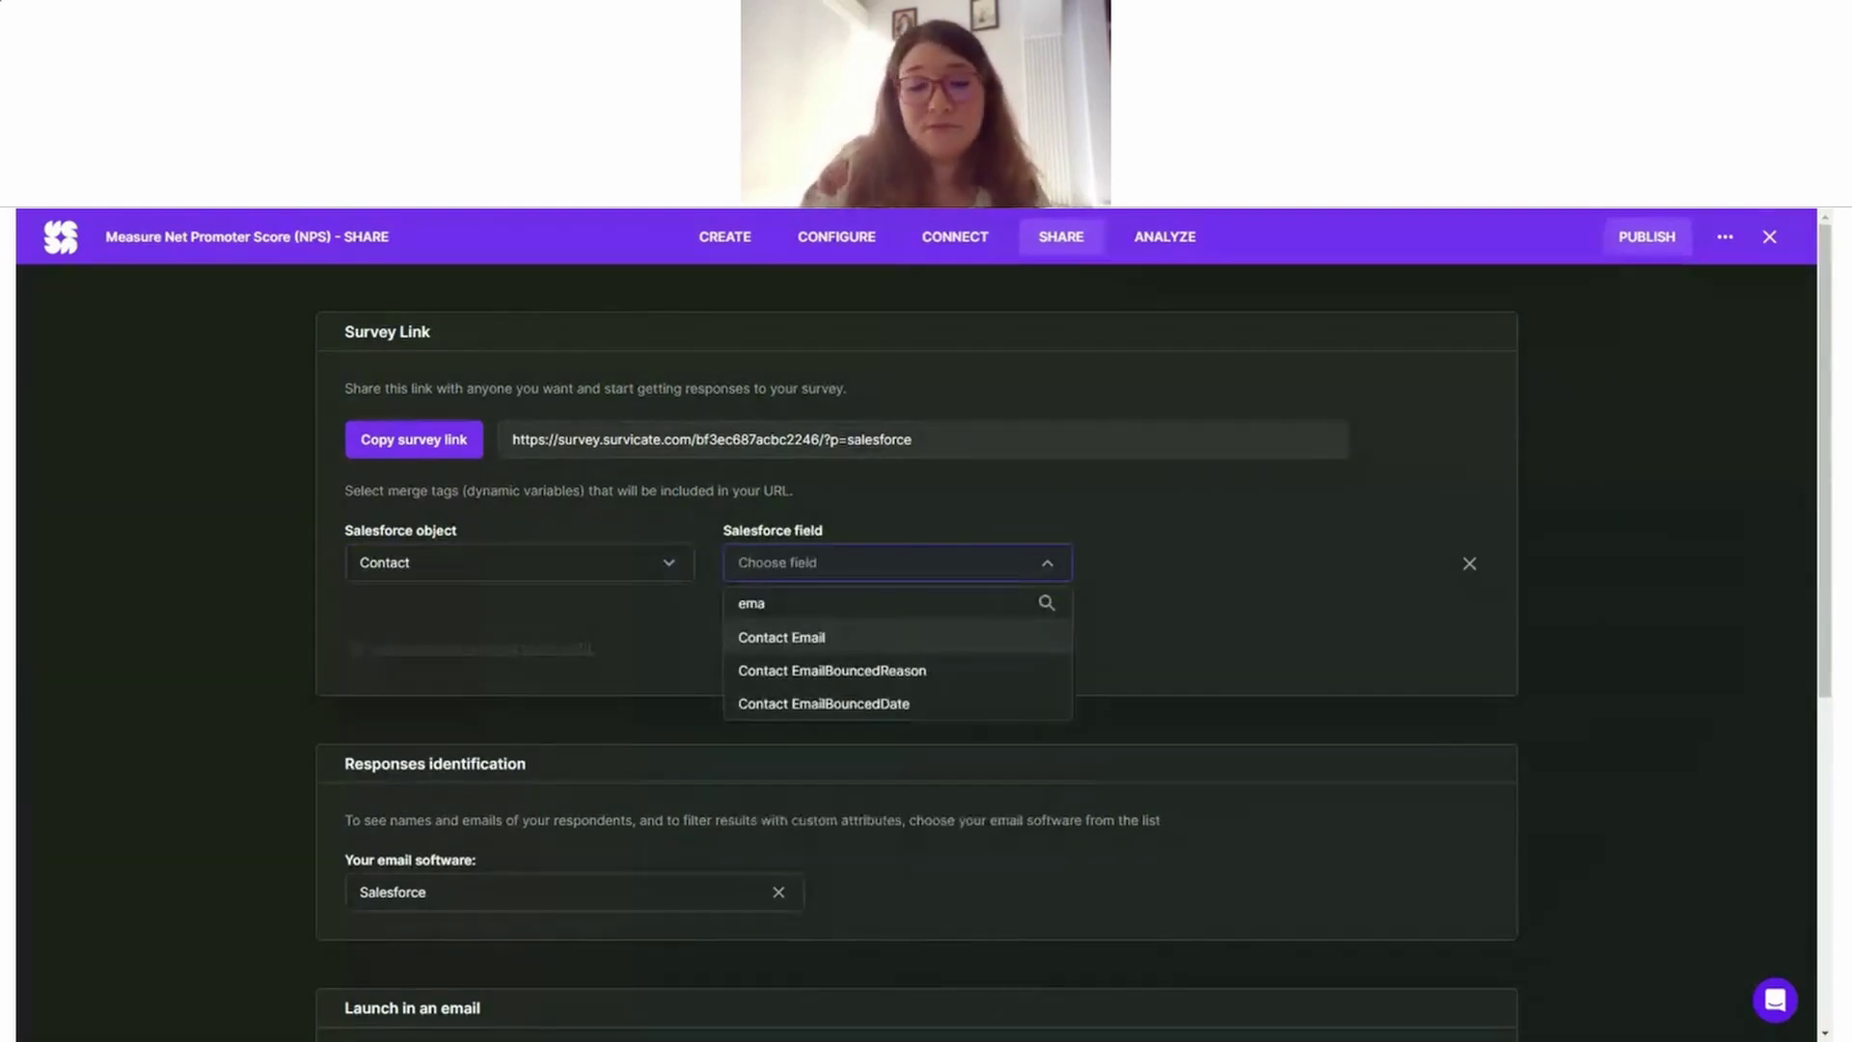
pyautogui.click(810, 641)
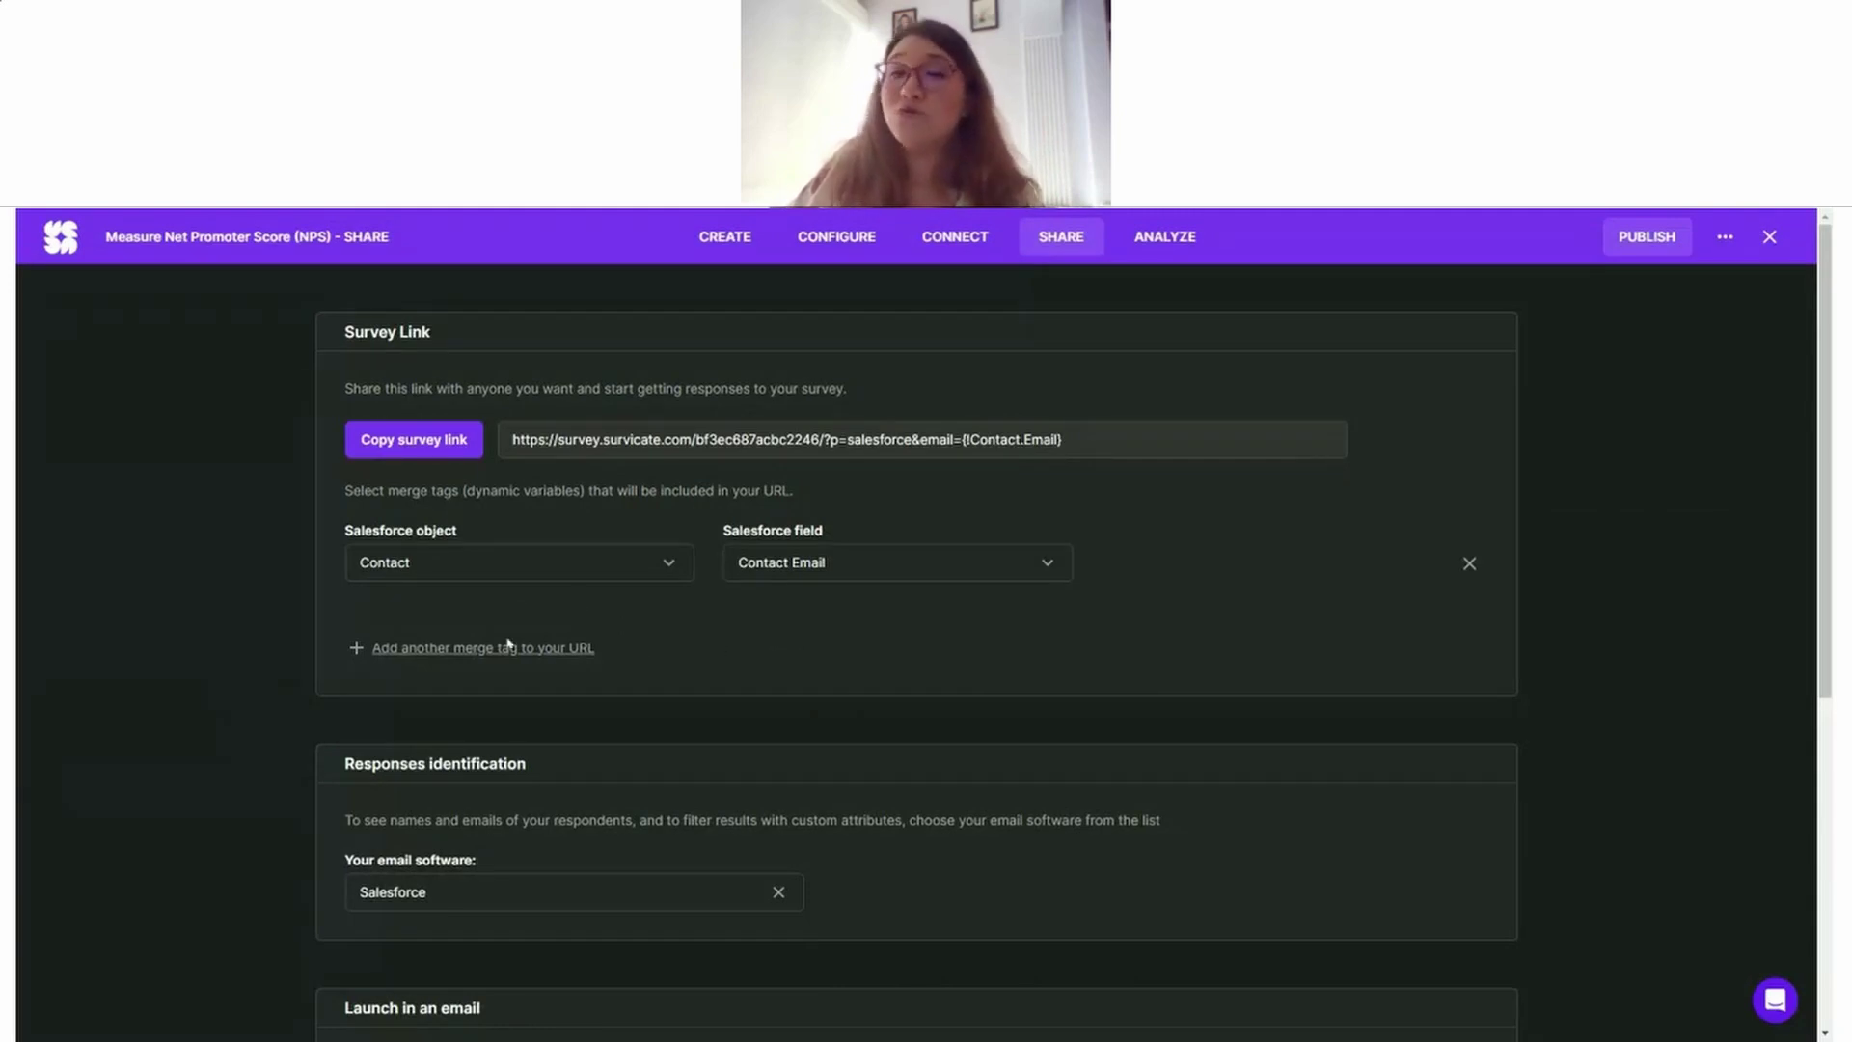
# Step: Add an Account Id merge tag, then begin a third merge-tag row's object choice
pyautogui.click(509, 644)
pyautogui.click(498, 669)
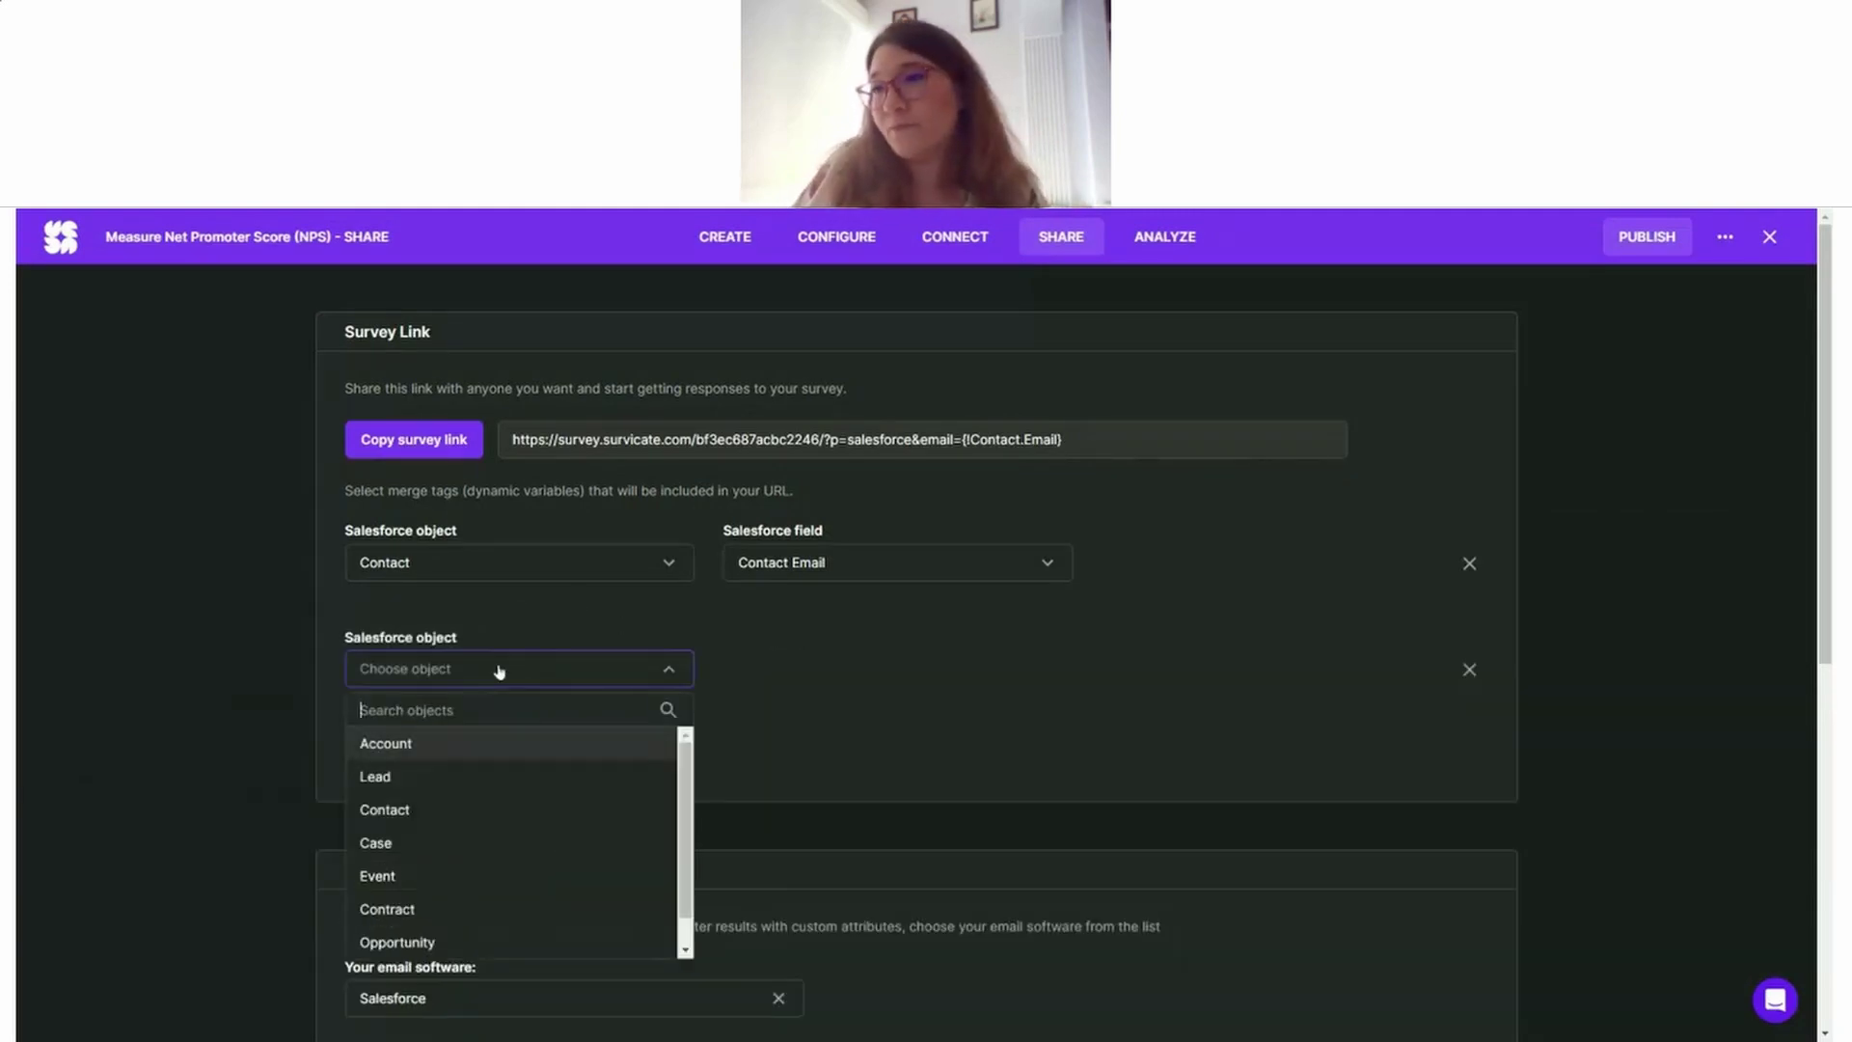
pyautogui.write('ac')
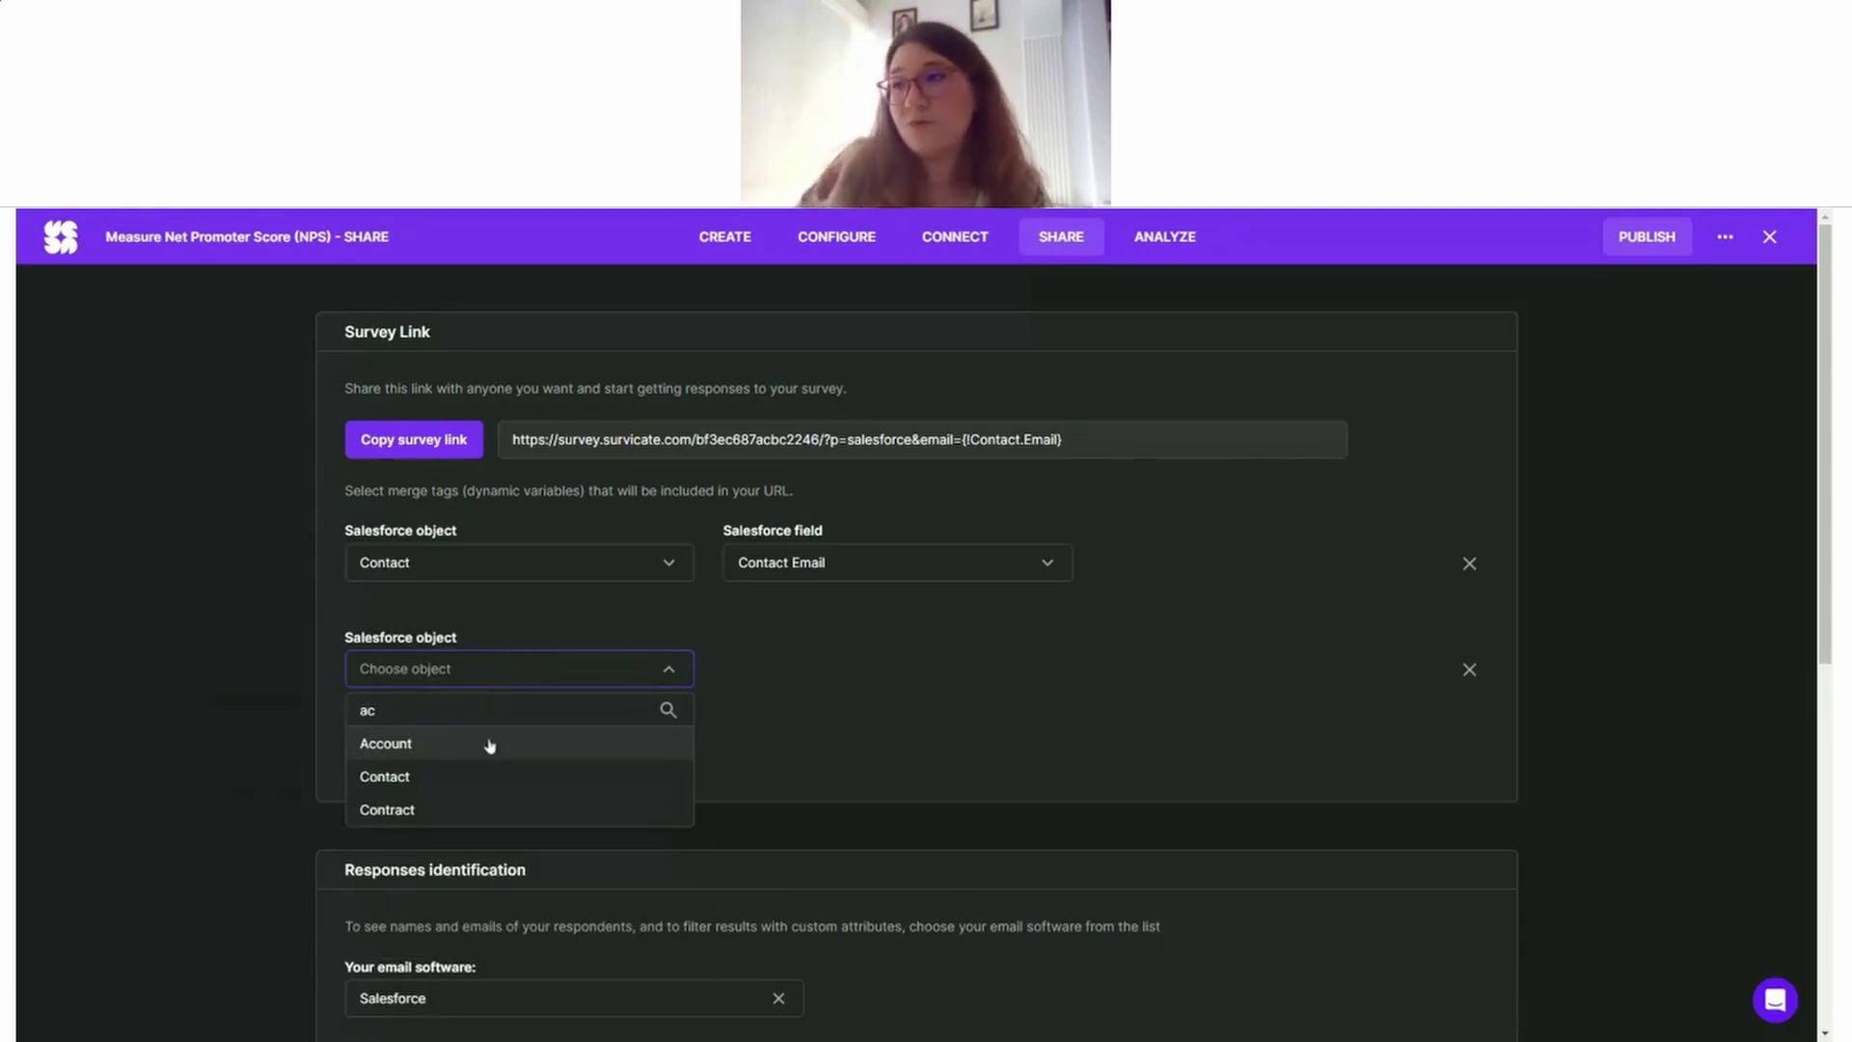
pyautogui.click(491, 746)
pyautogui.click(780, 683)
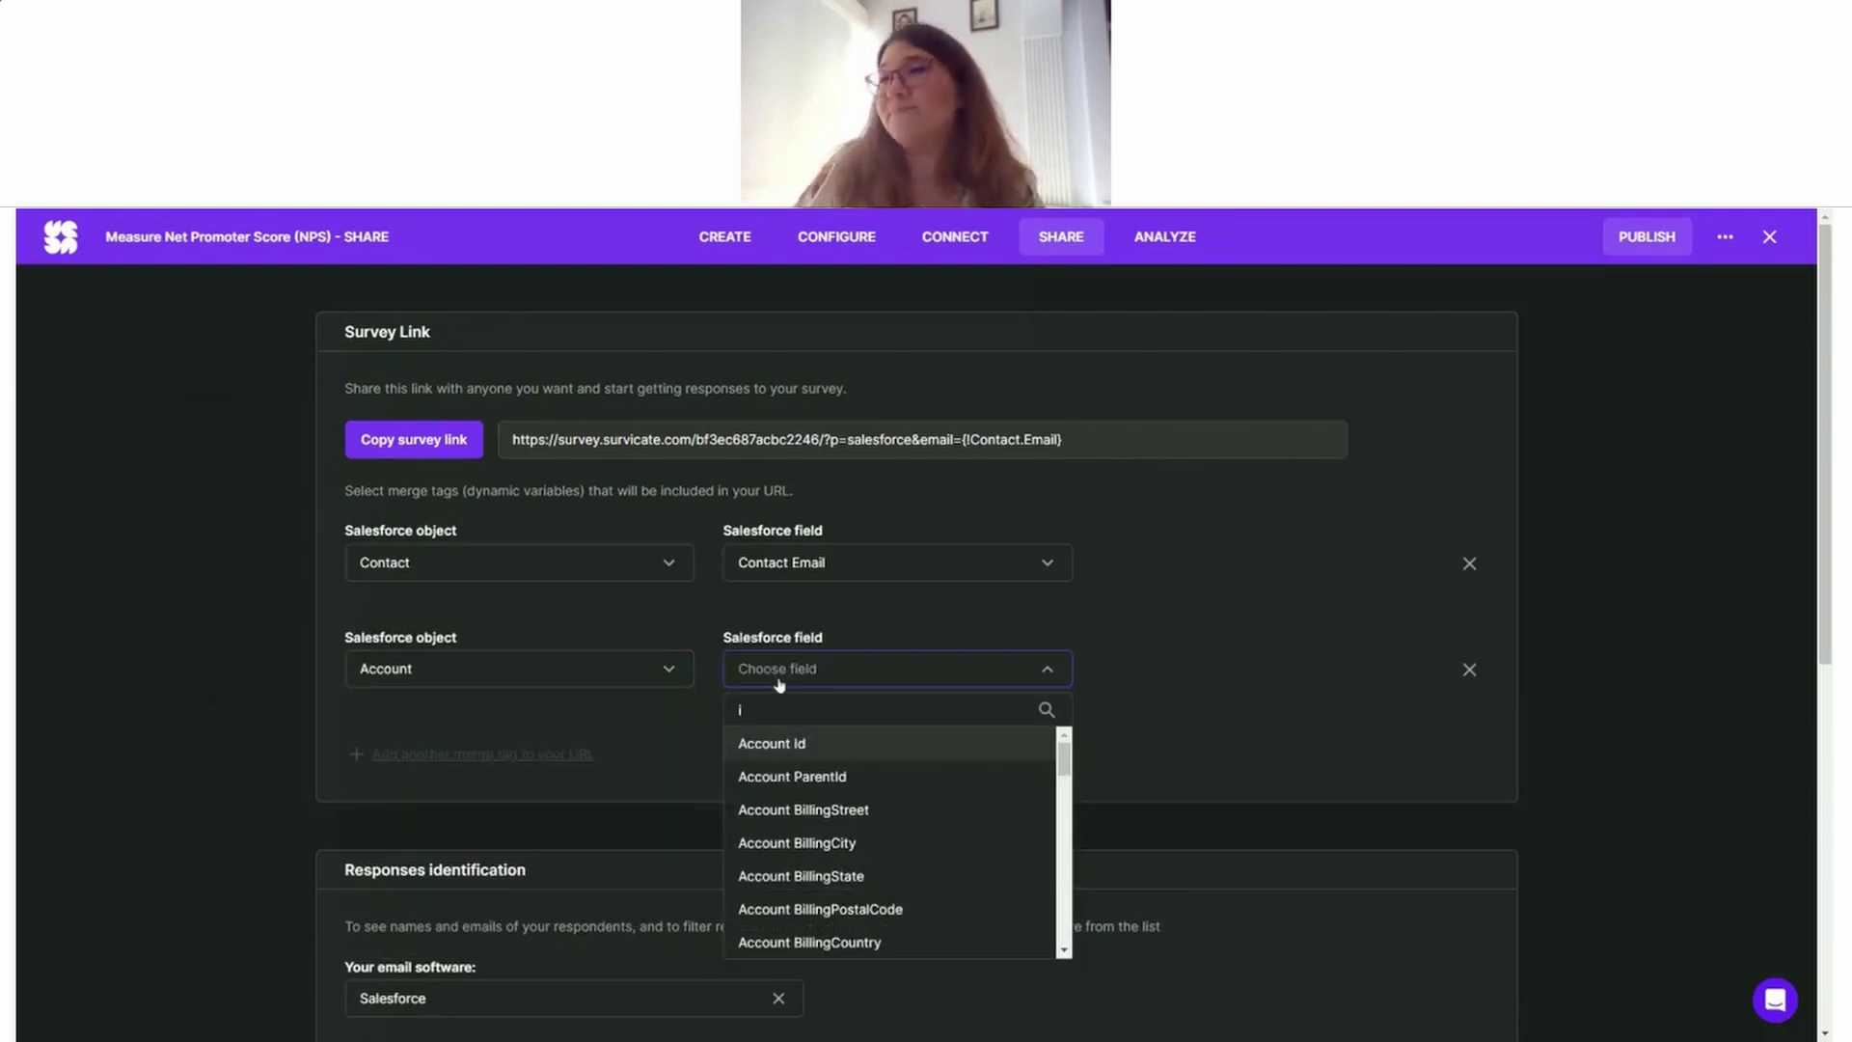
pyautogui.click(820, 745)
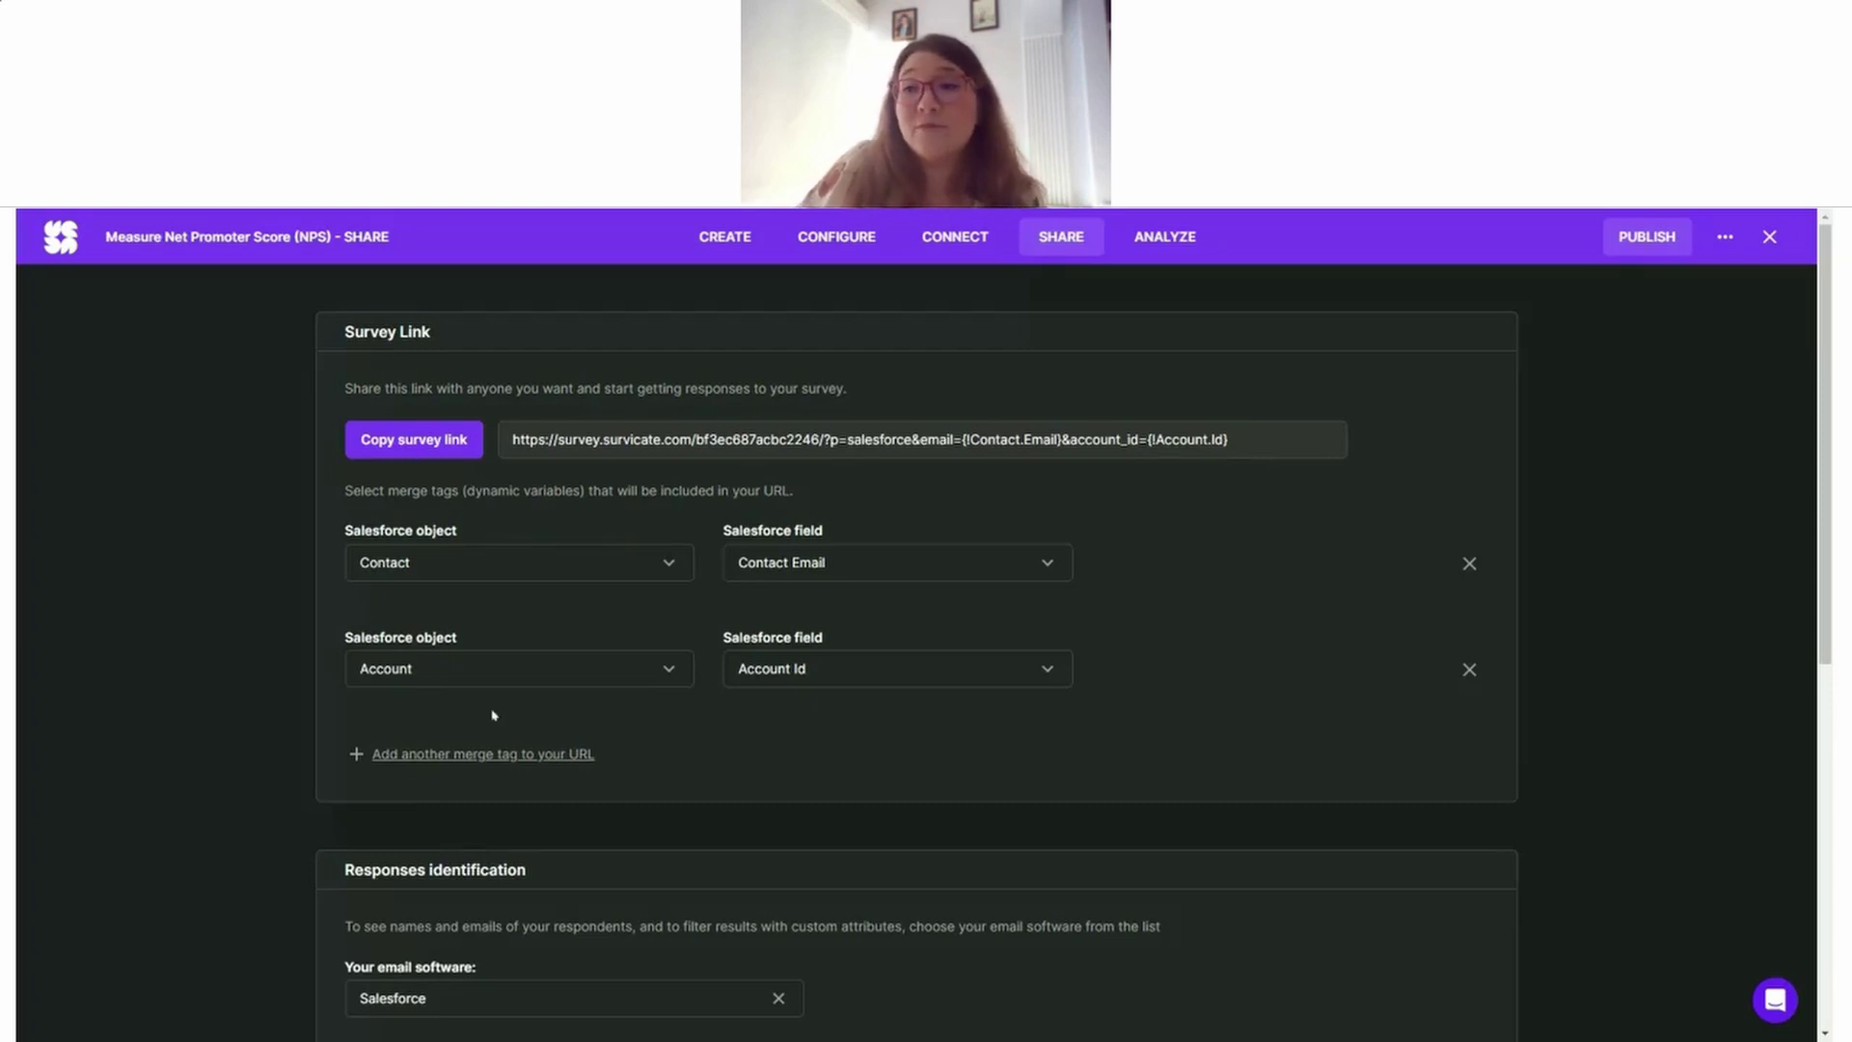
pyautogui.click(477, 755)
pyautogui.click(434, 774)
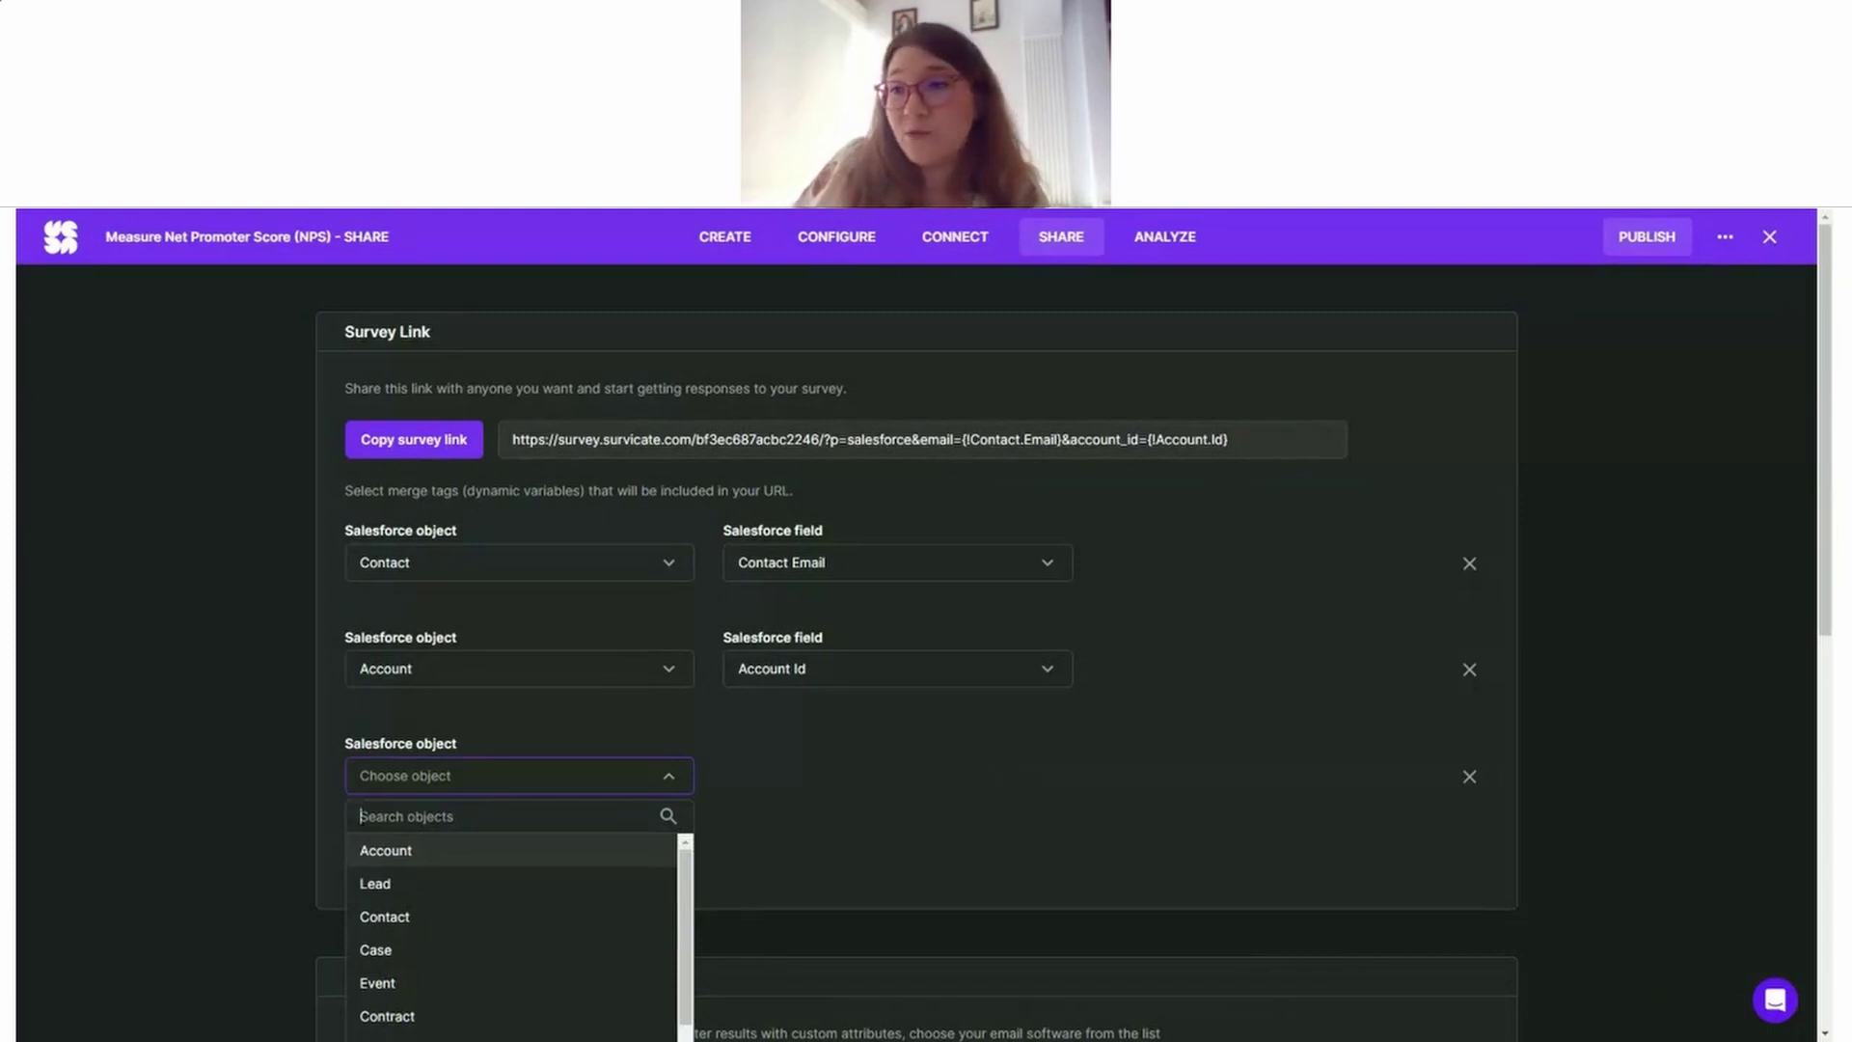
# Step: Set the third merge tag to the Account Company_size__c field
pyautogui.write('a')
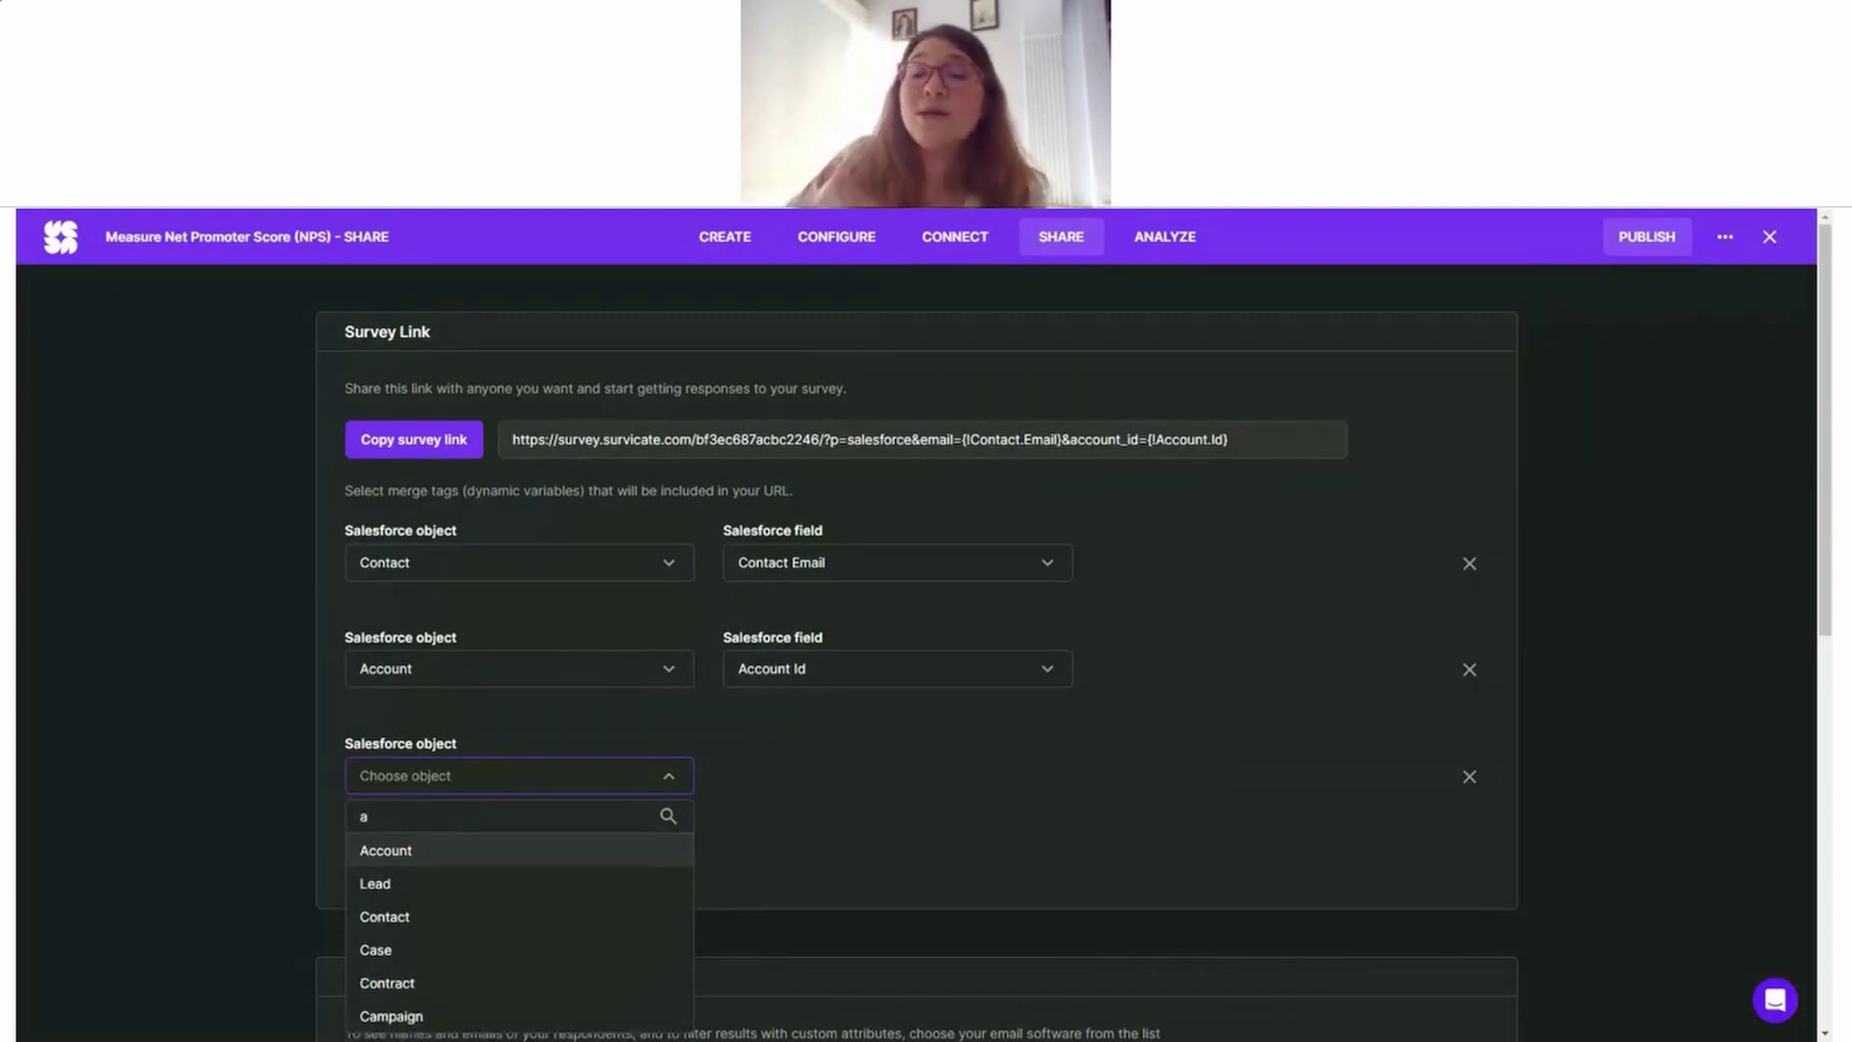
pyautogui.click(426, 852)
pyautogui.click(840, 774)
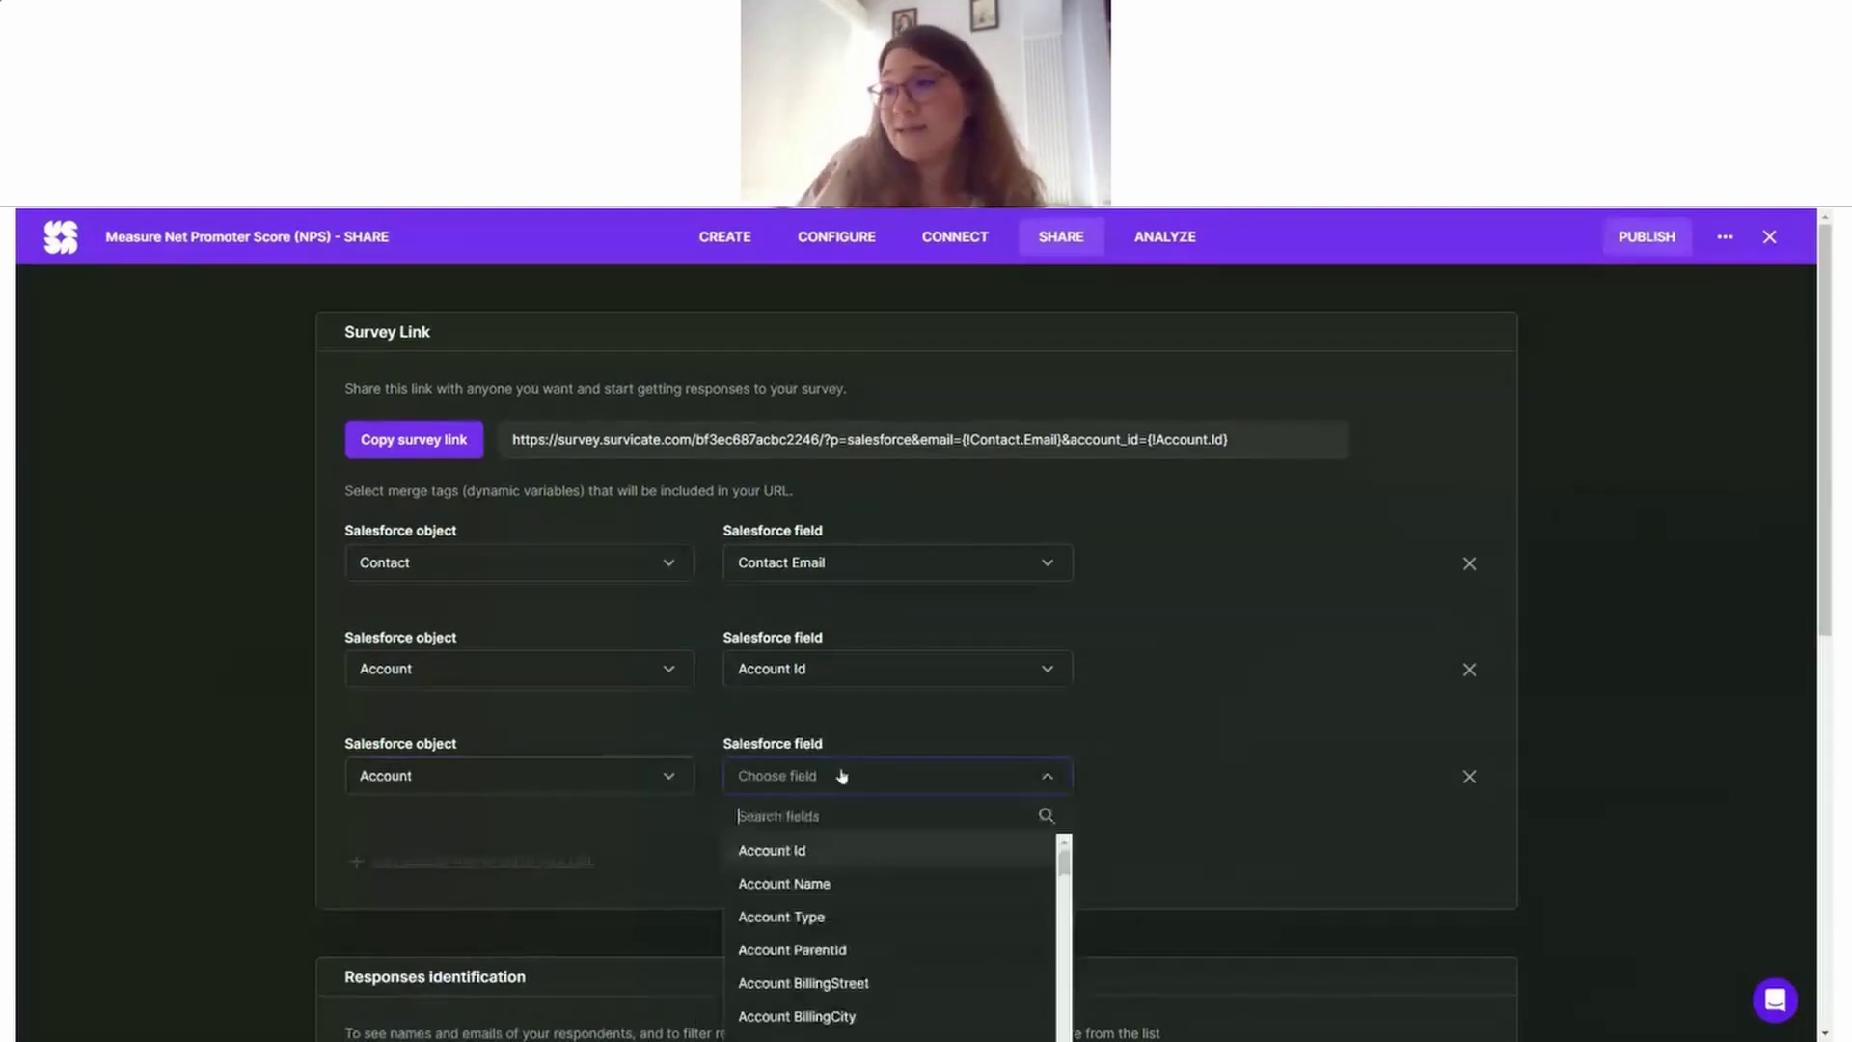
pyautogui.write('slz')
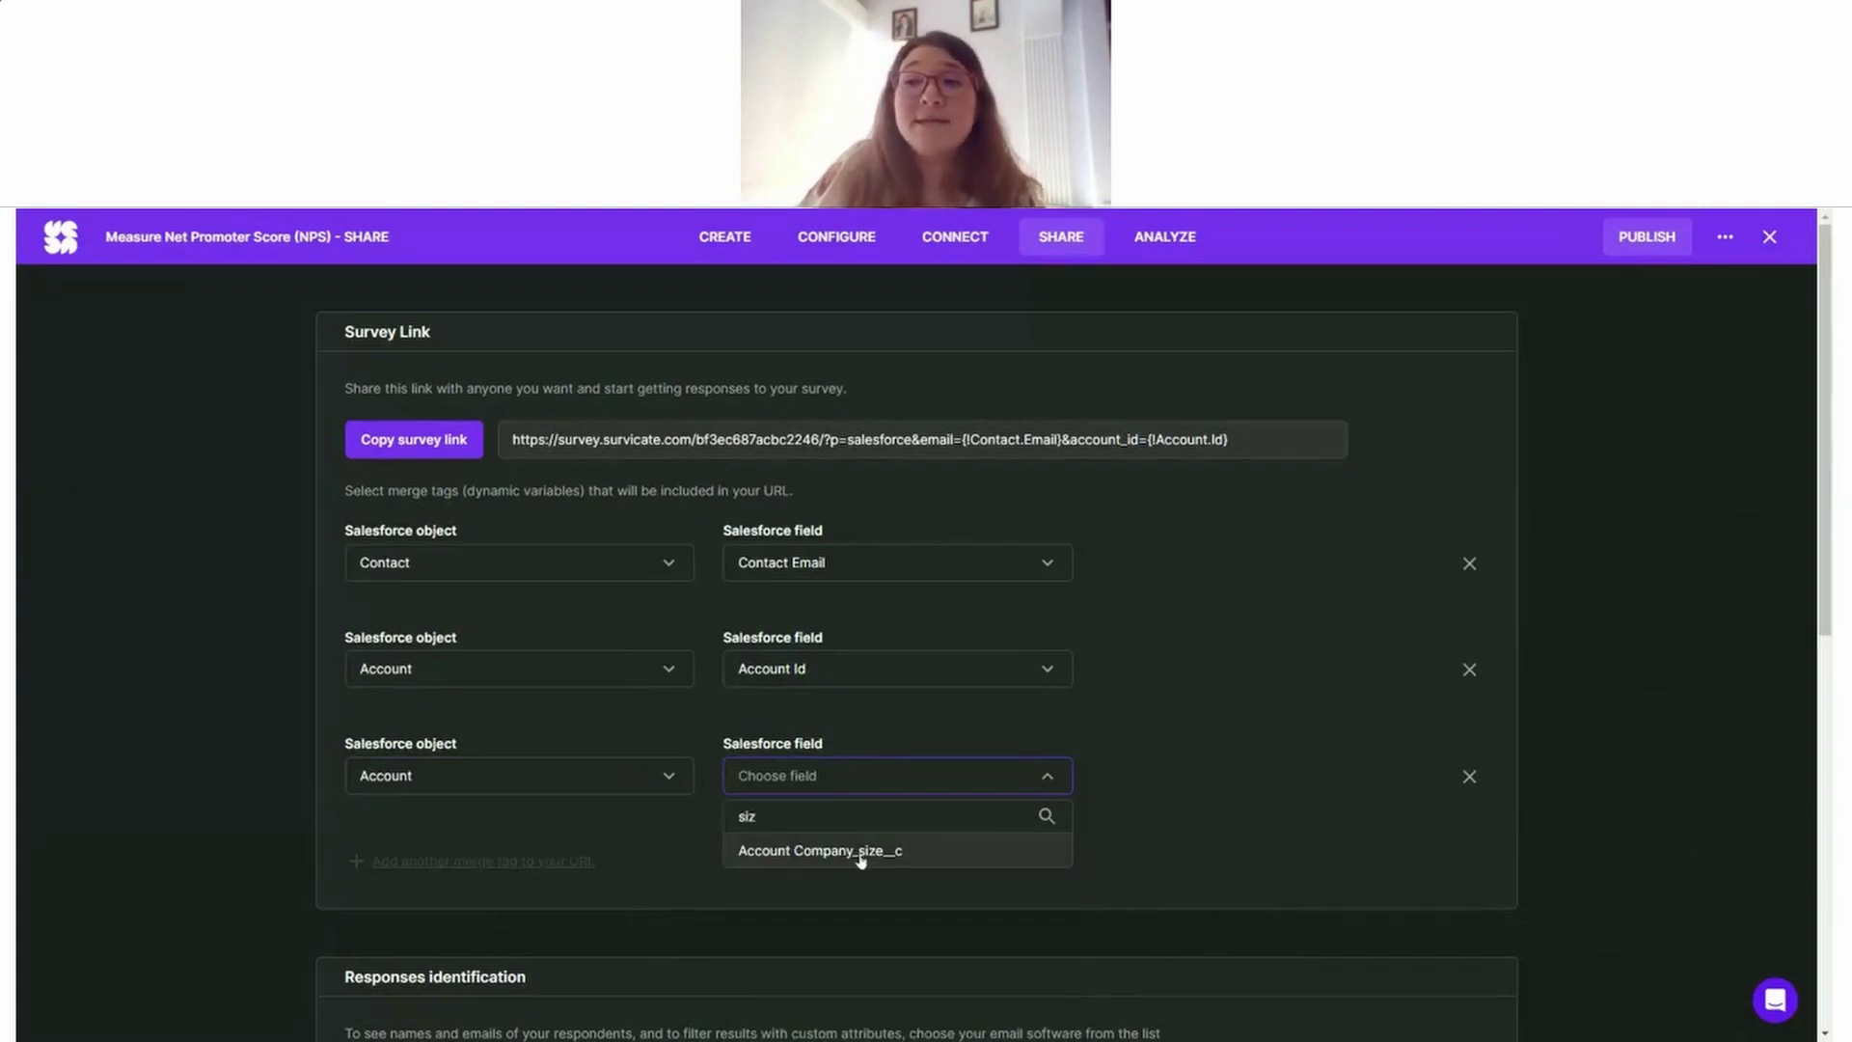
pyautogui.click(860, 856)
pyautogui.scroll(-1, 618, 819)
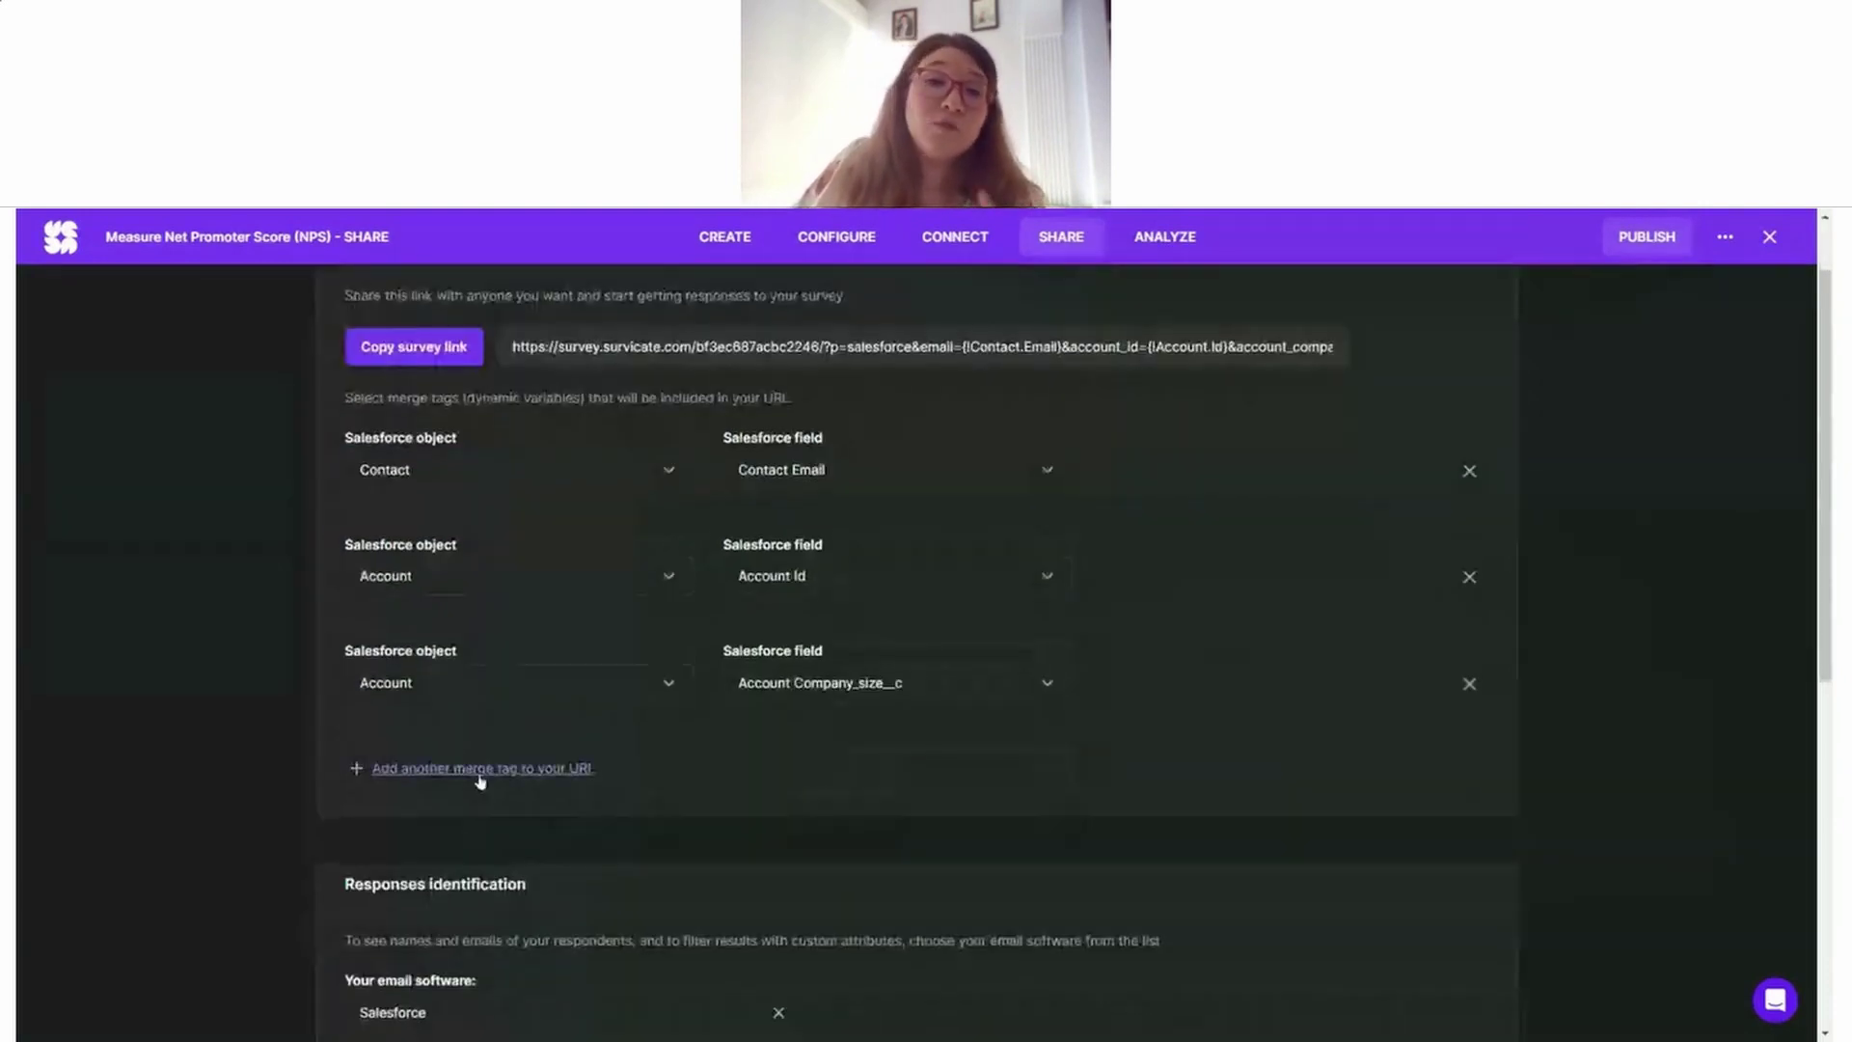
# Step: Add a fourth merge tag using the Account Subscription_name__c field
pyautogui.click(480, 774)
pyautogui.click(483, 793)
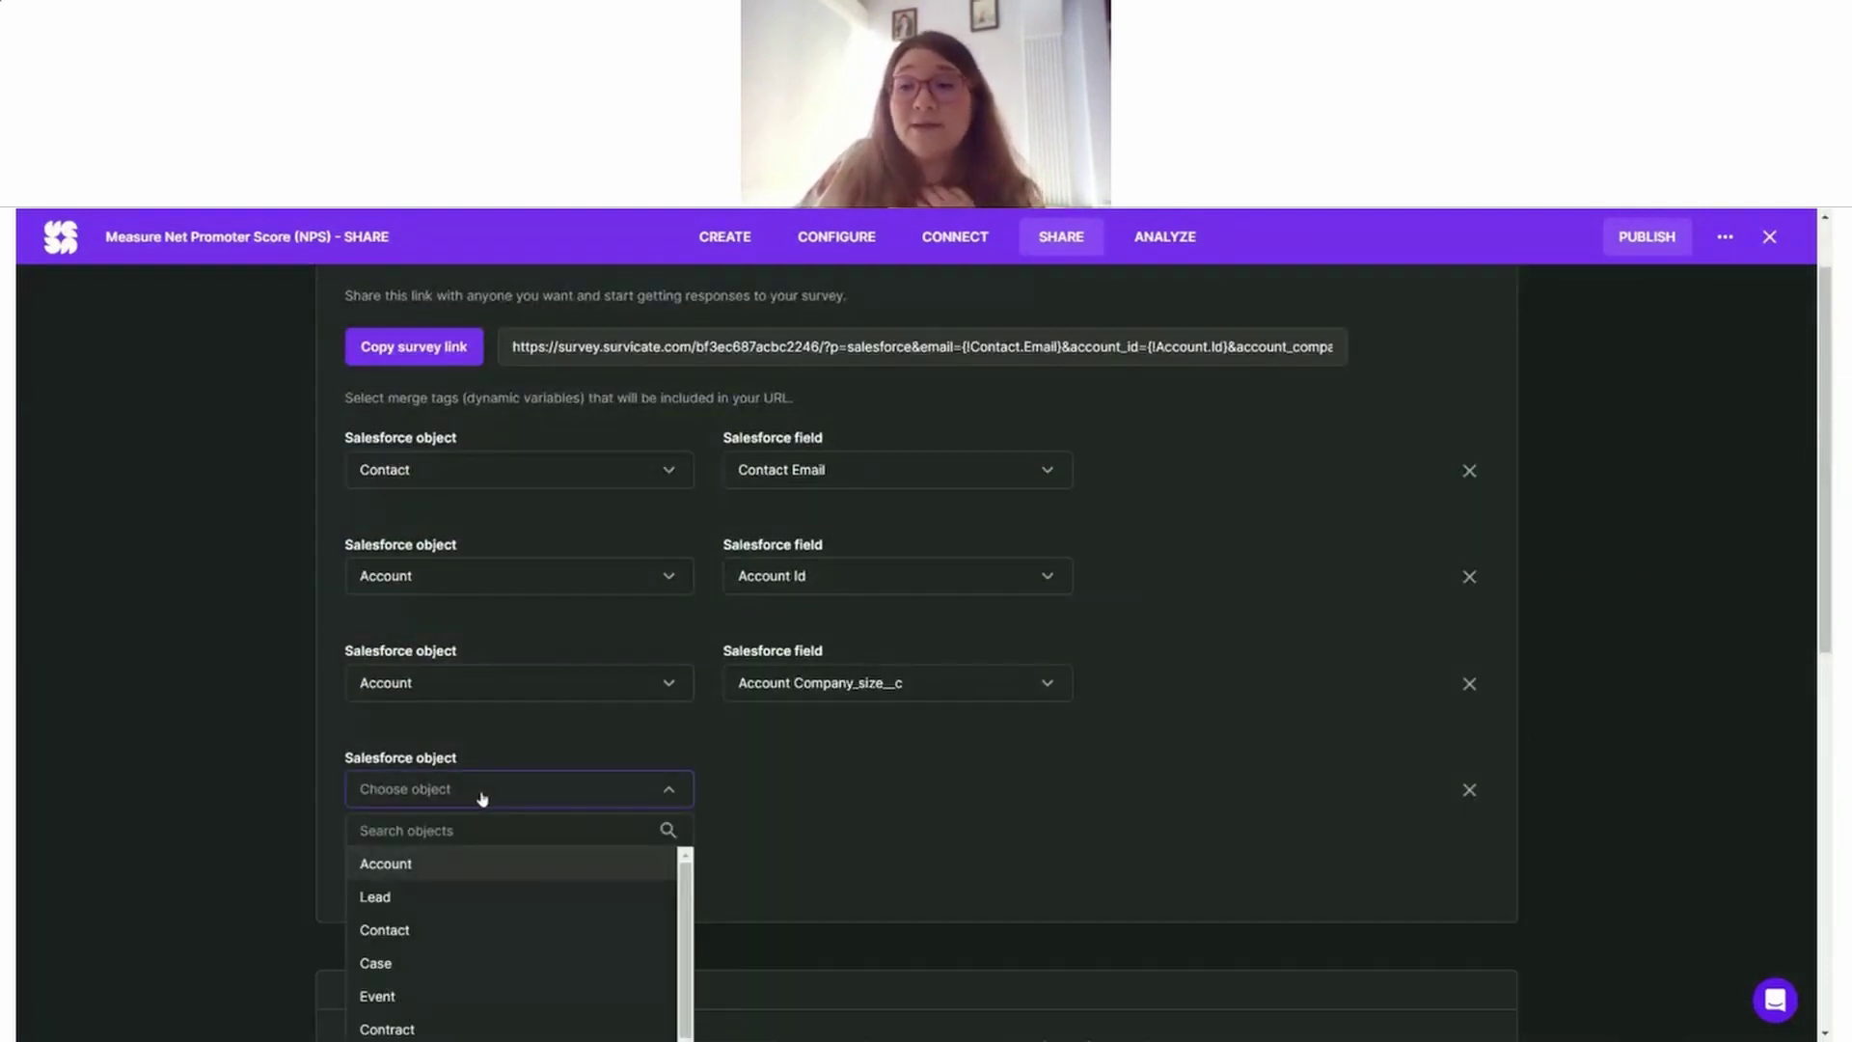
pyautogui.click(417, 864)
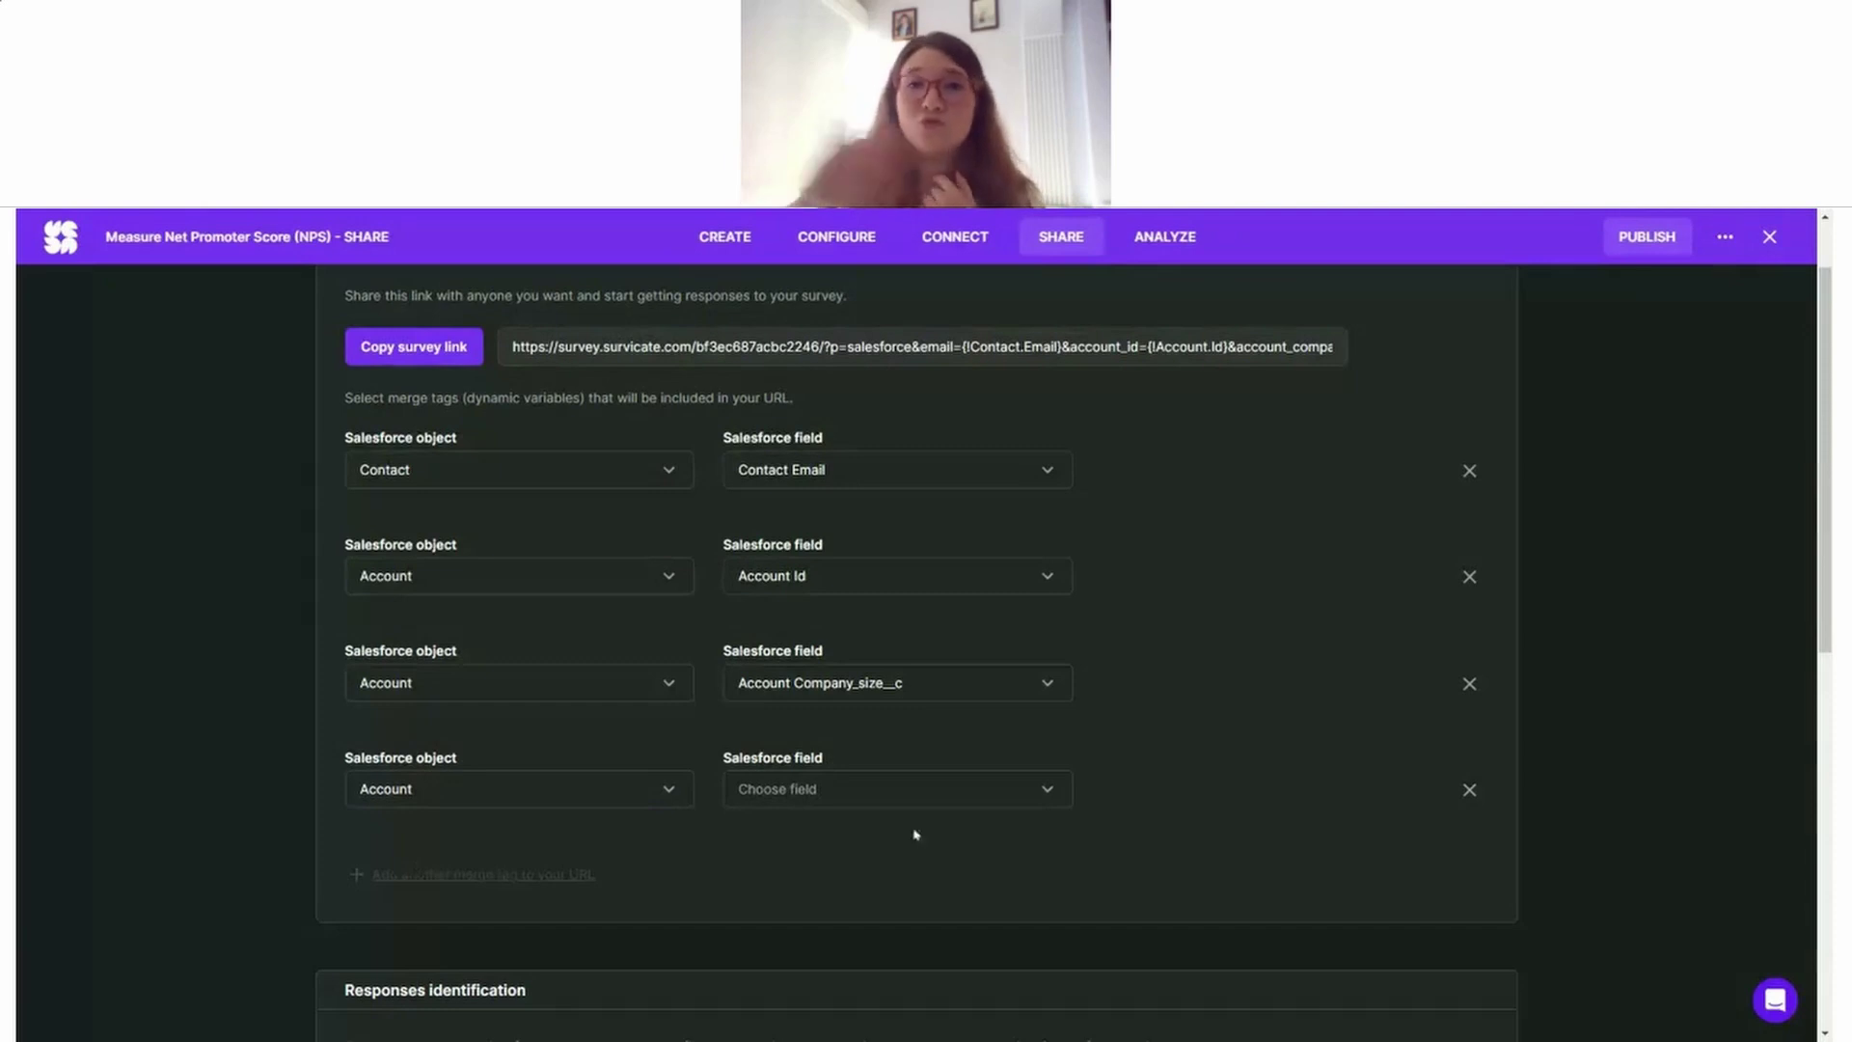
pyautogui.click(881, 807)
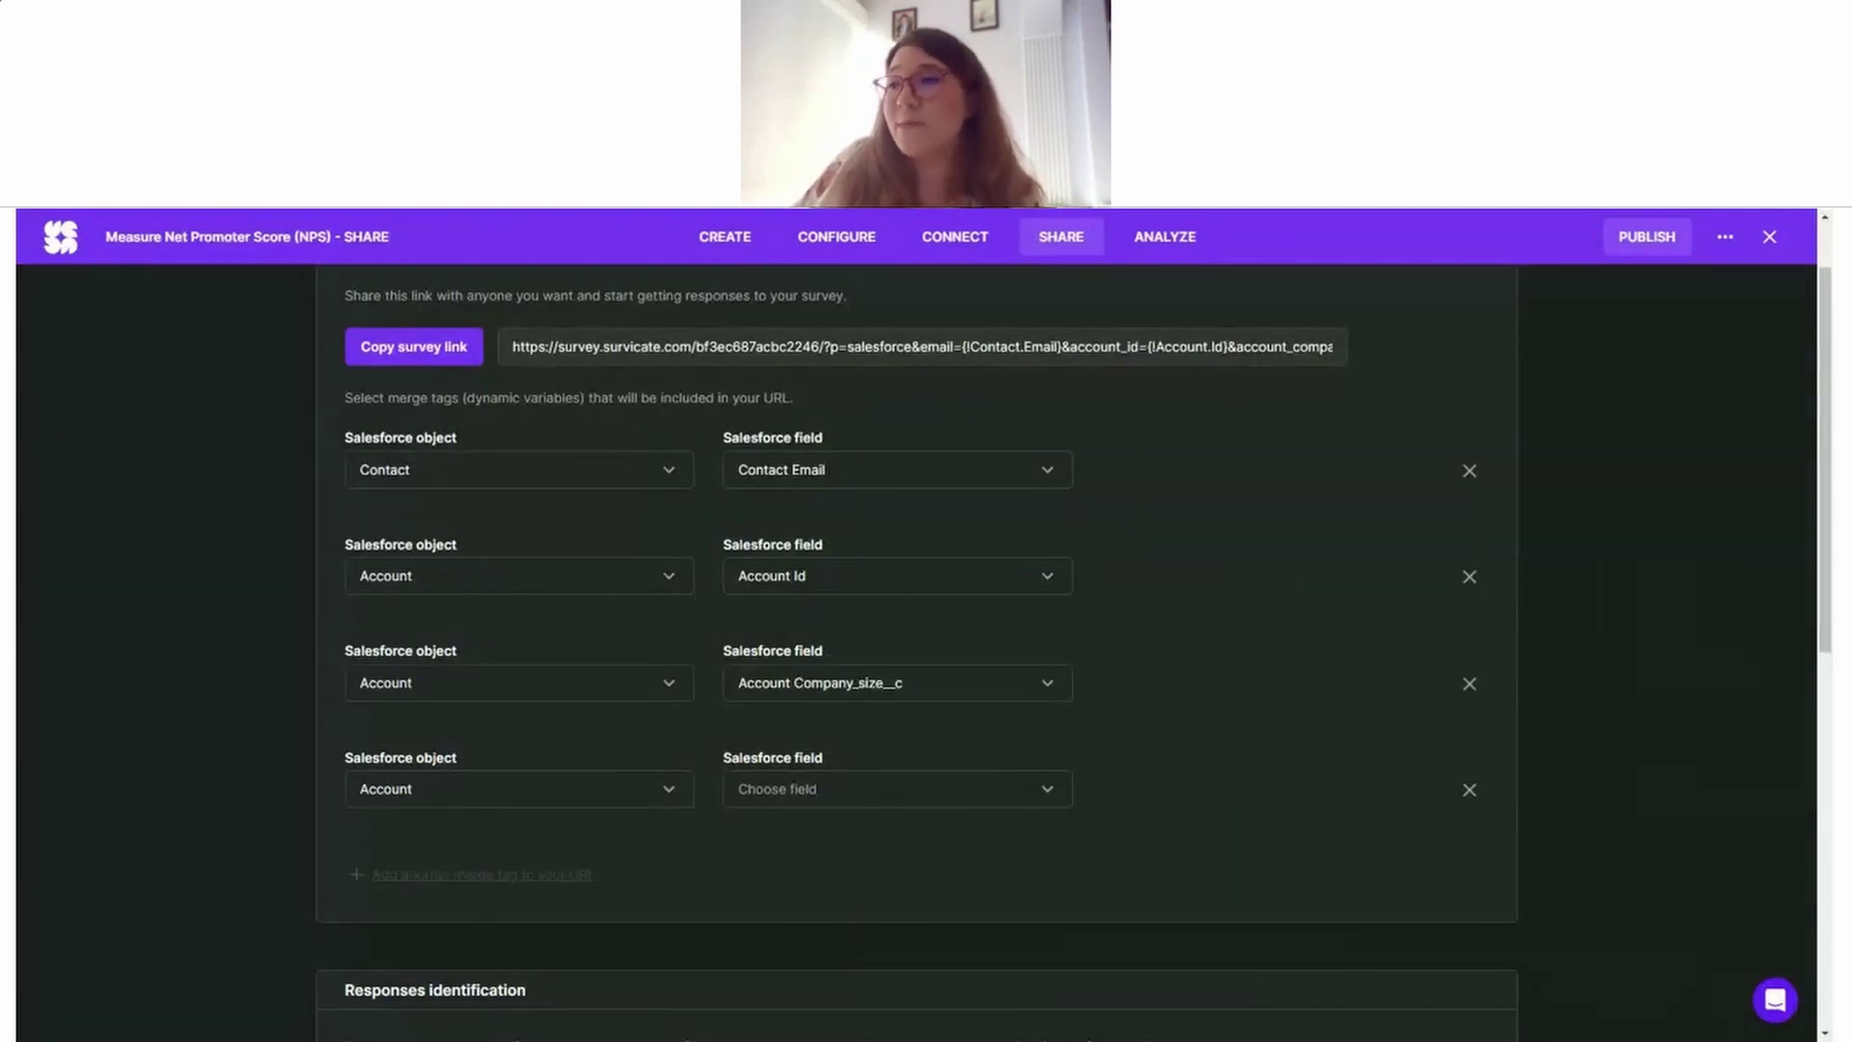
pyautogui.click(883, 801)
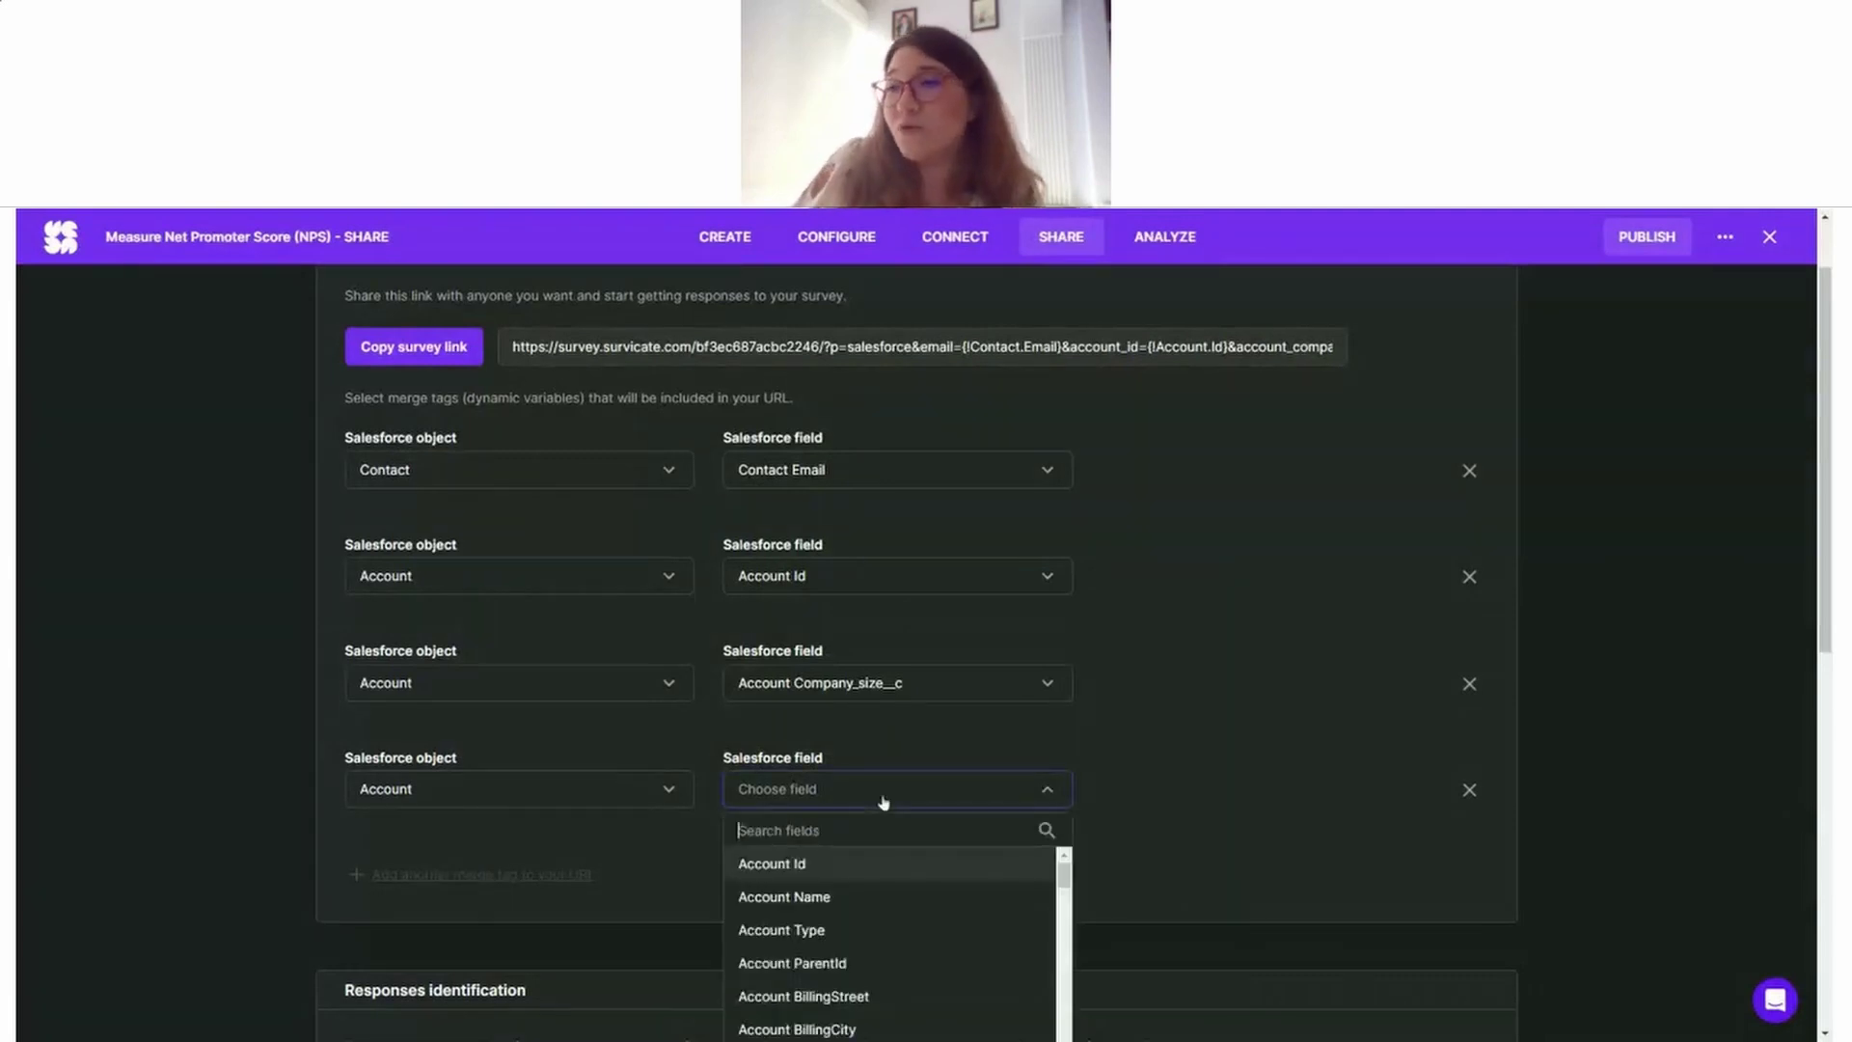
pyautogui.write('sub')
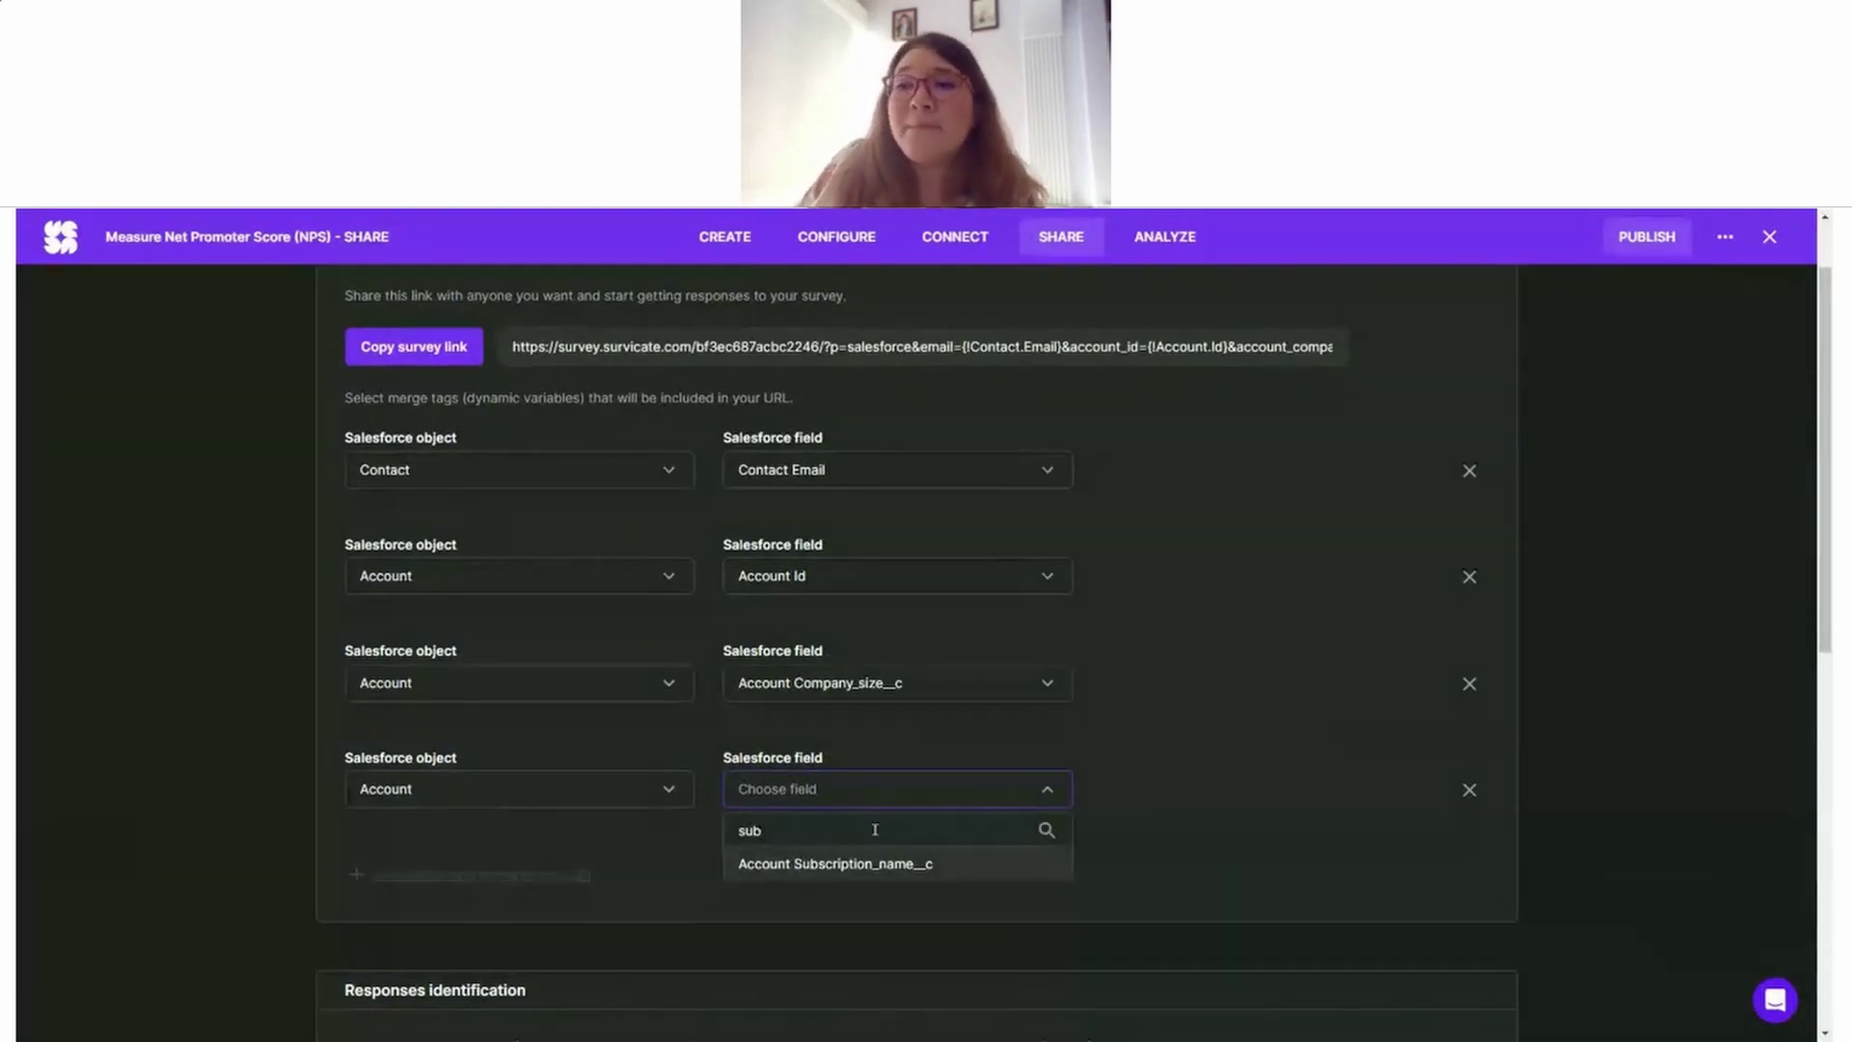
pyautogui.click(849, 873)
# Step: Add a fifth merge tag using the Contact Contact_Role__c field
pyautogui.click(524, 879)
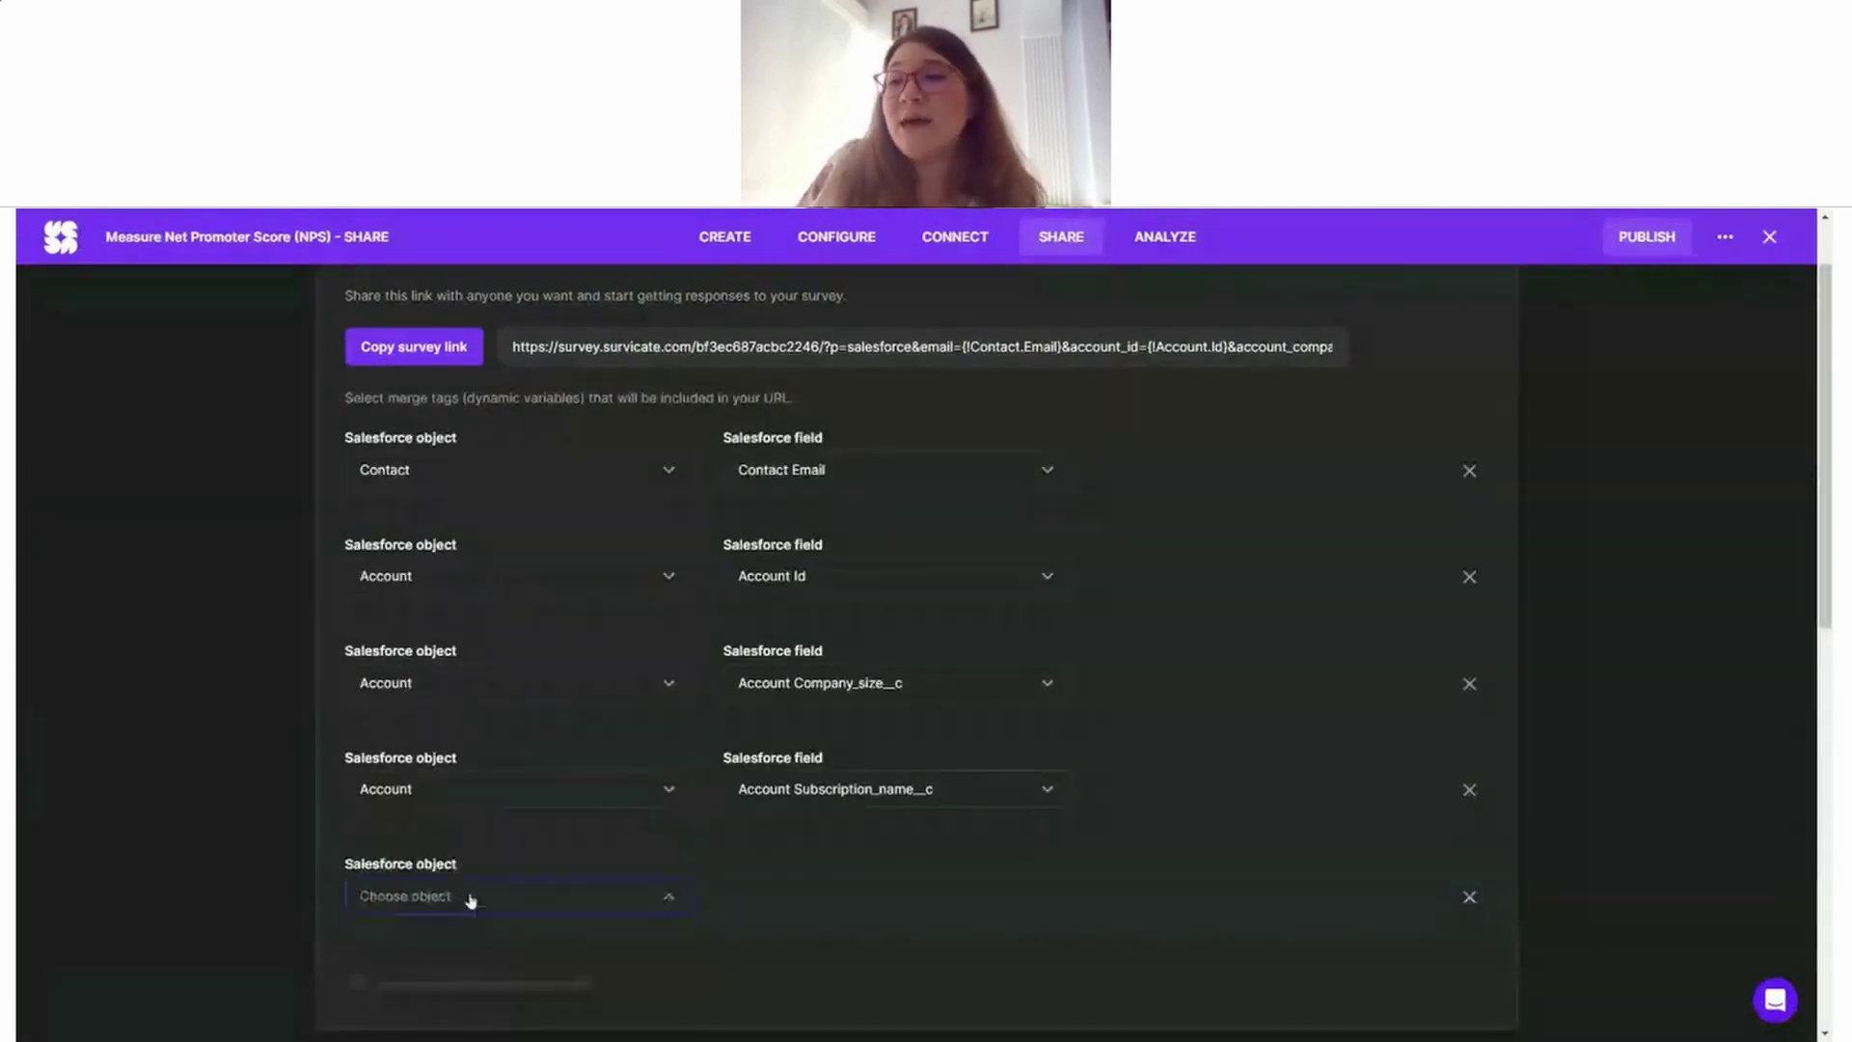
pyautogui.click(469, 899)
pyautogui.write('co')
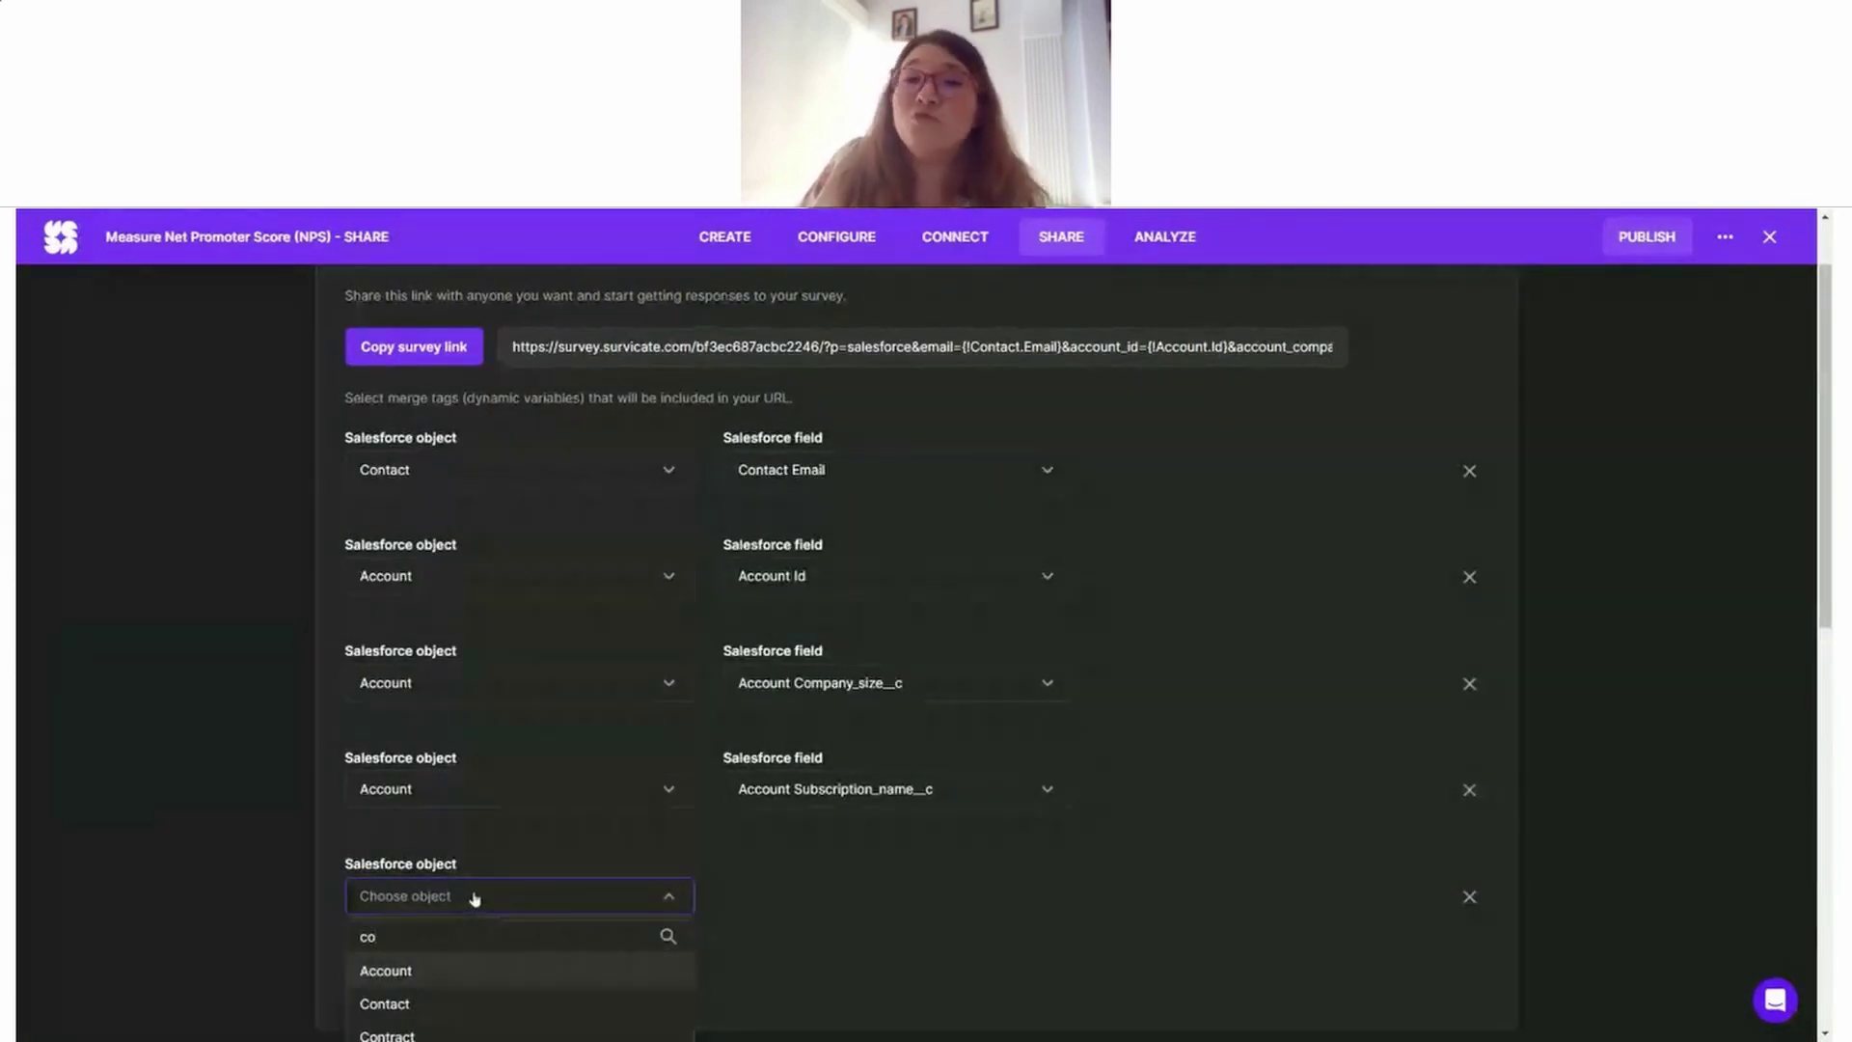
pyautogui.scroll(-1, 467, 938)
pyautogui.click(467, 936)
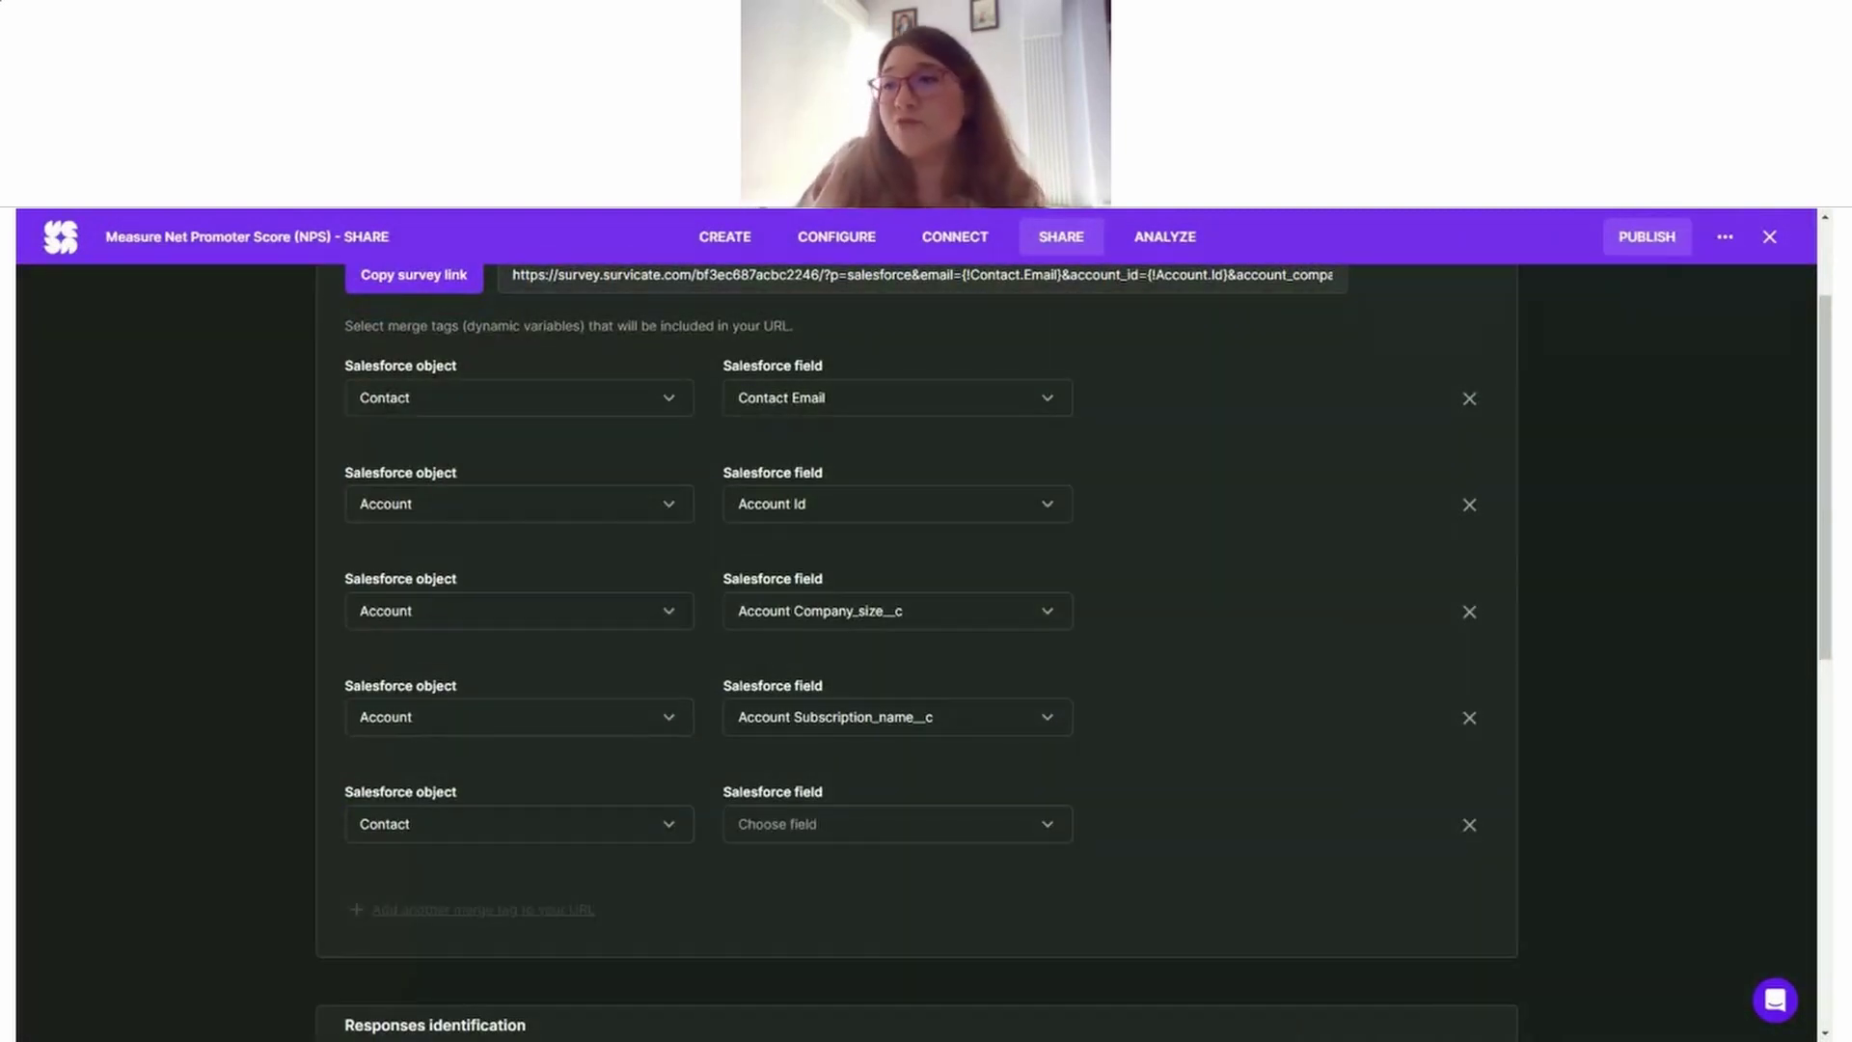
pyautogui.click(891, 834)
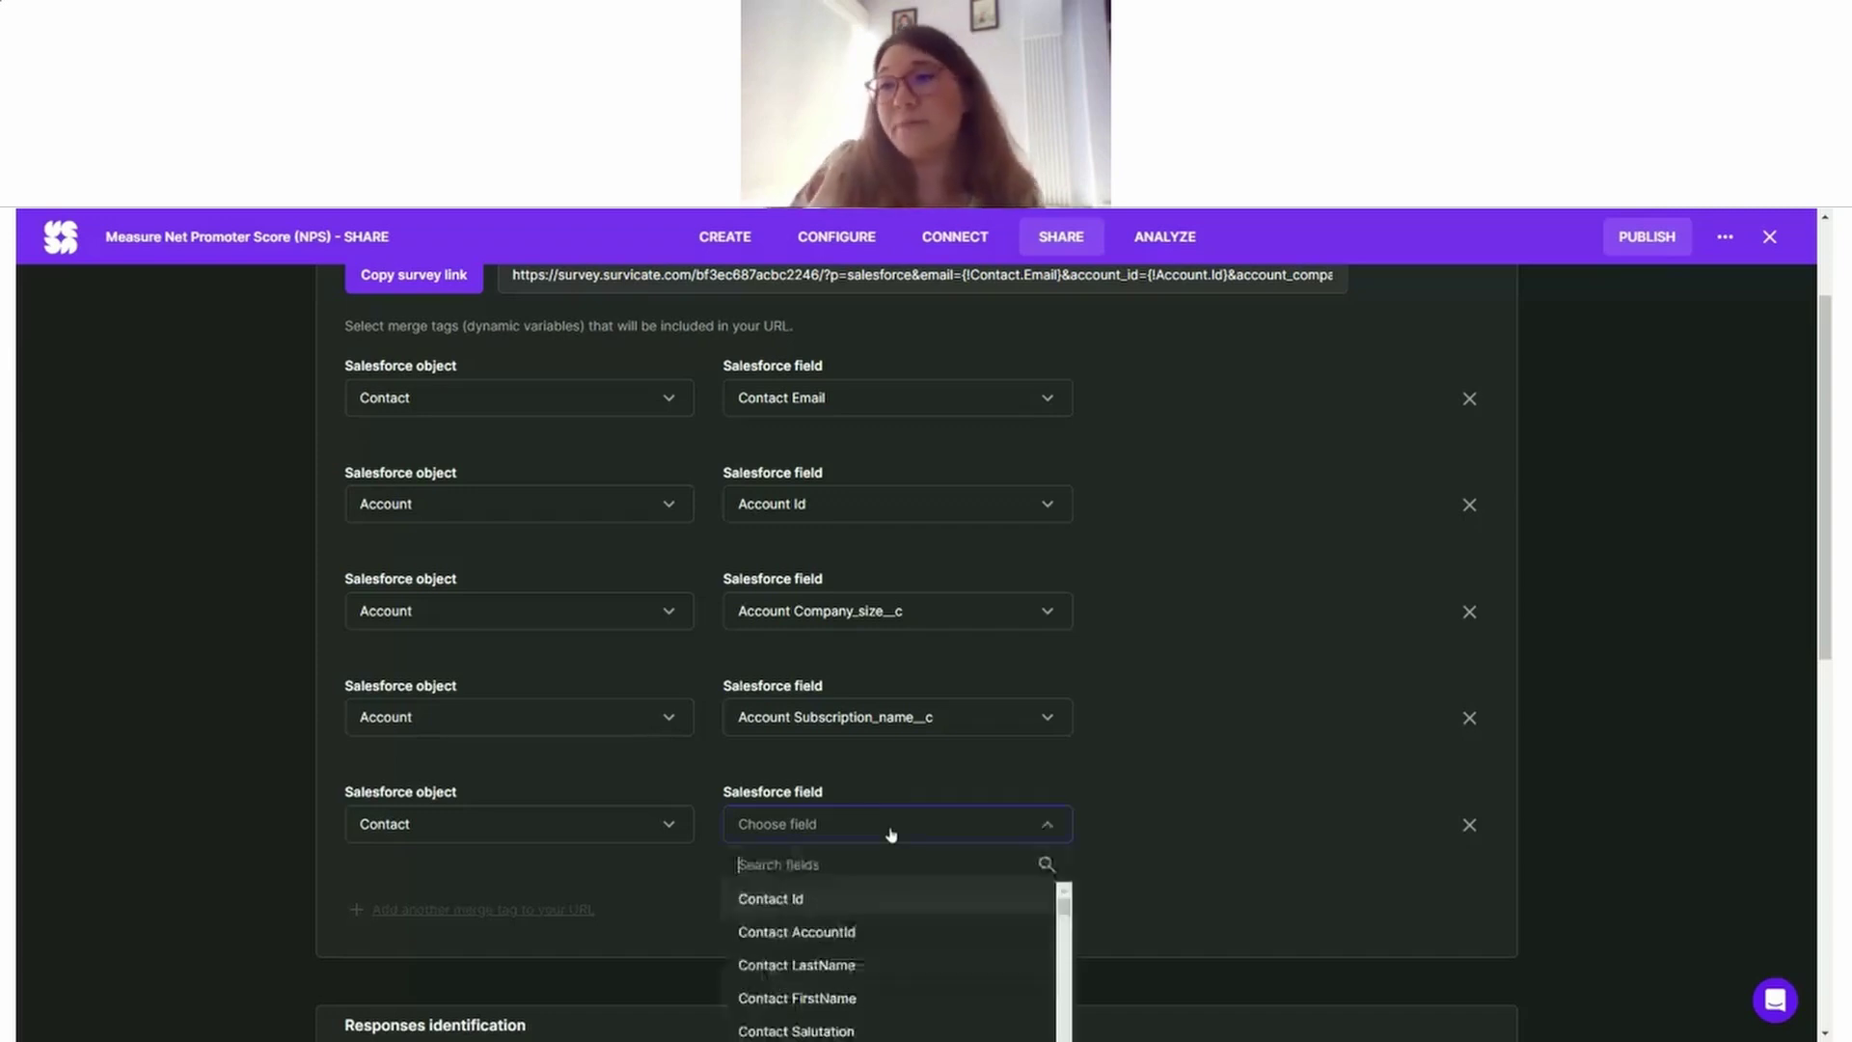
pyautogui.write('rol')
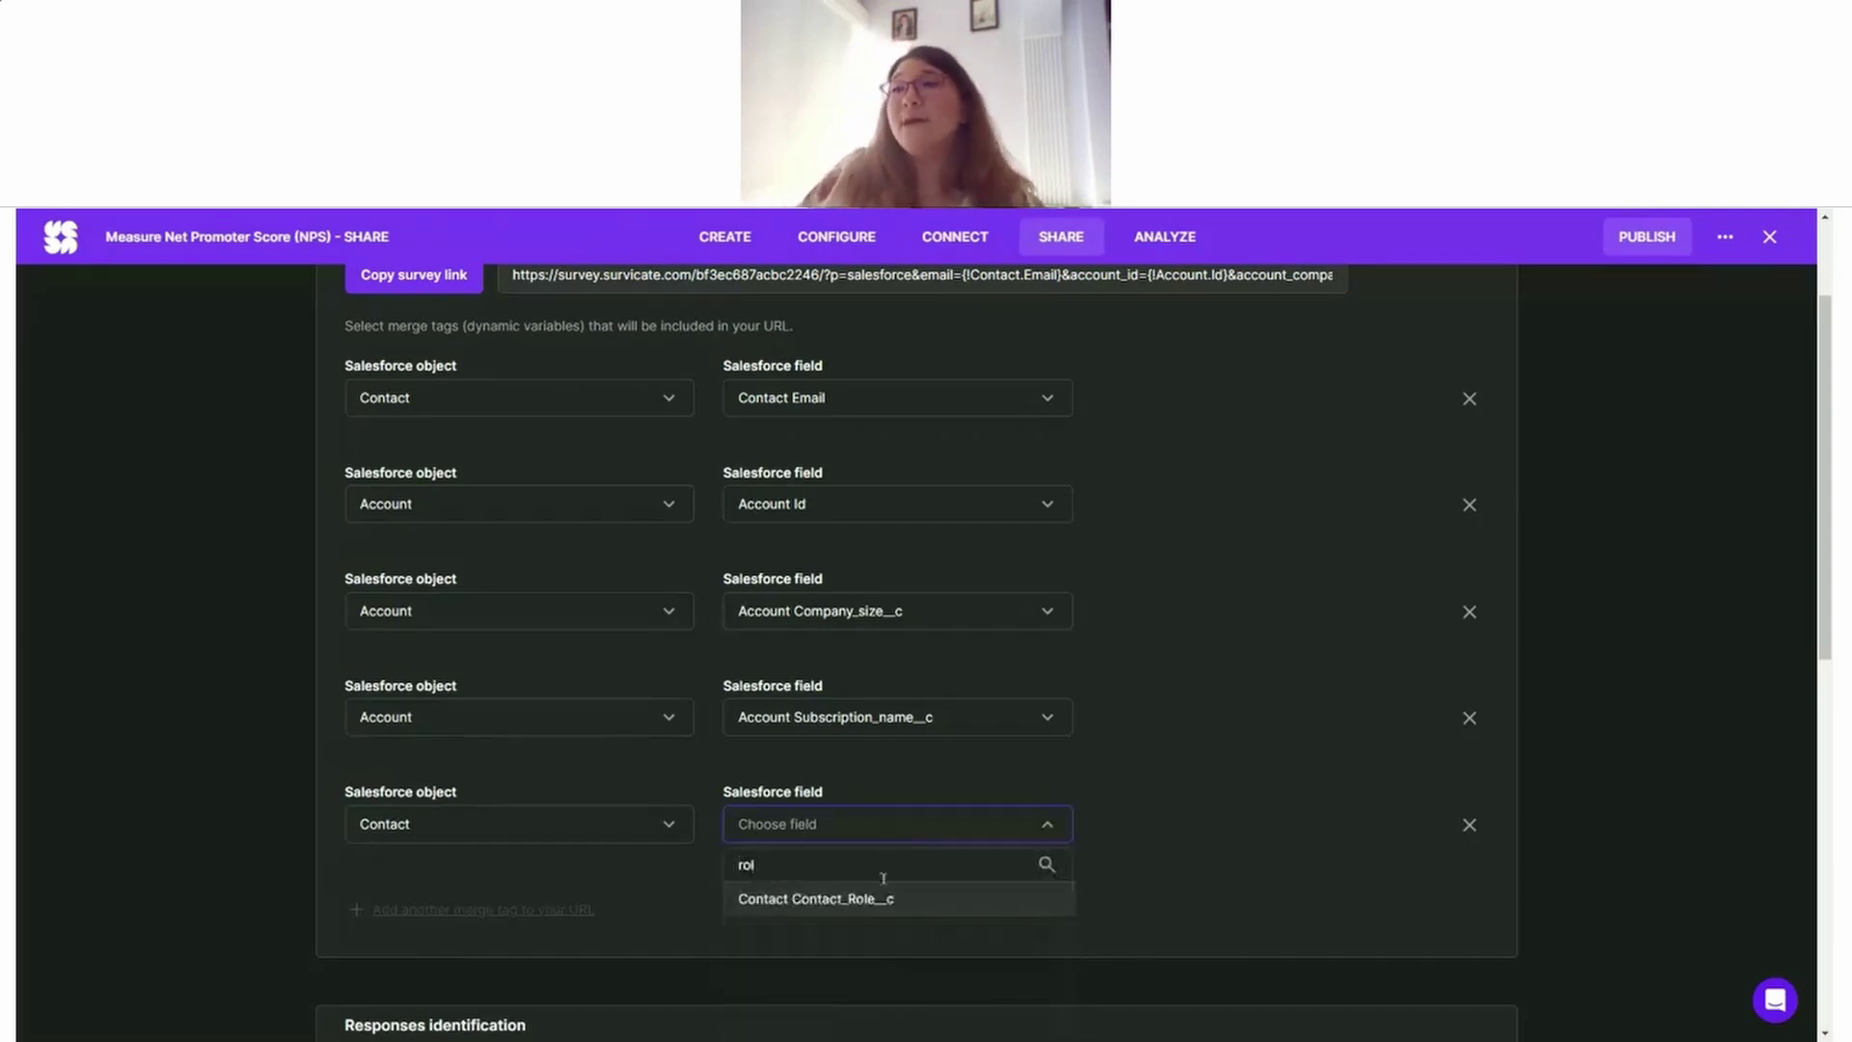
pyautogui.click(872, 898)
pyautogui.scroll(2, 1282, 767)
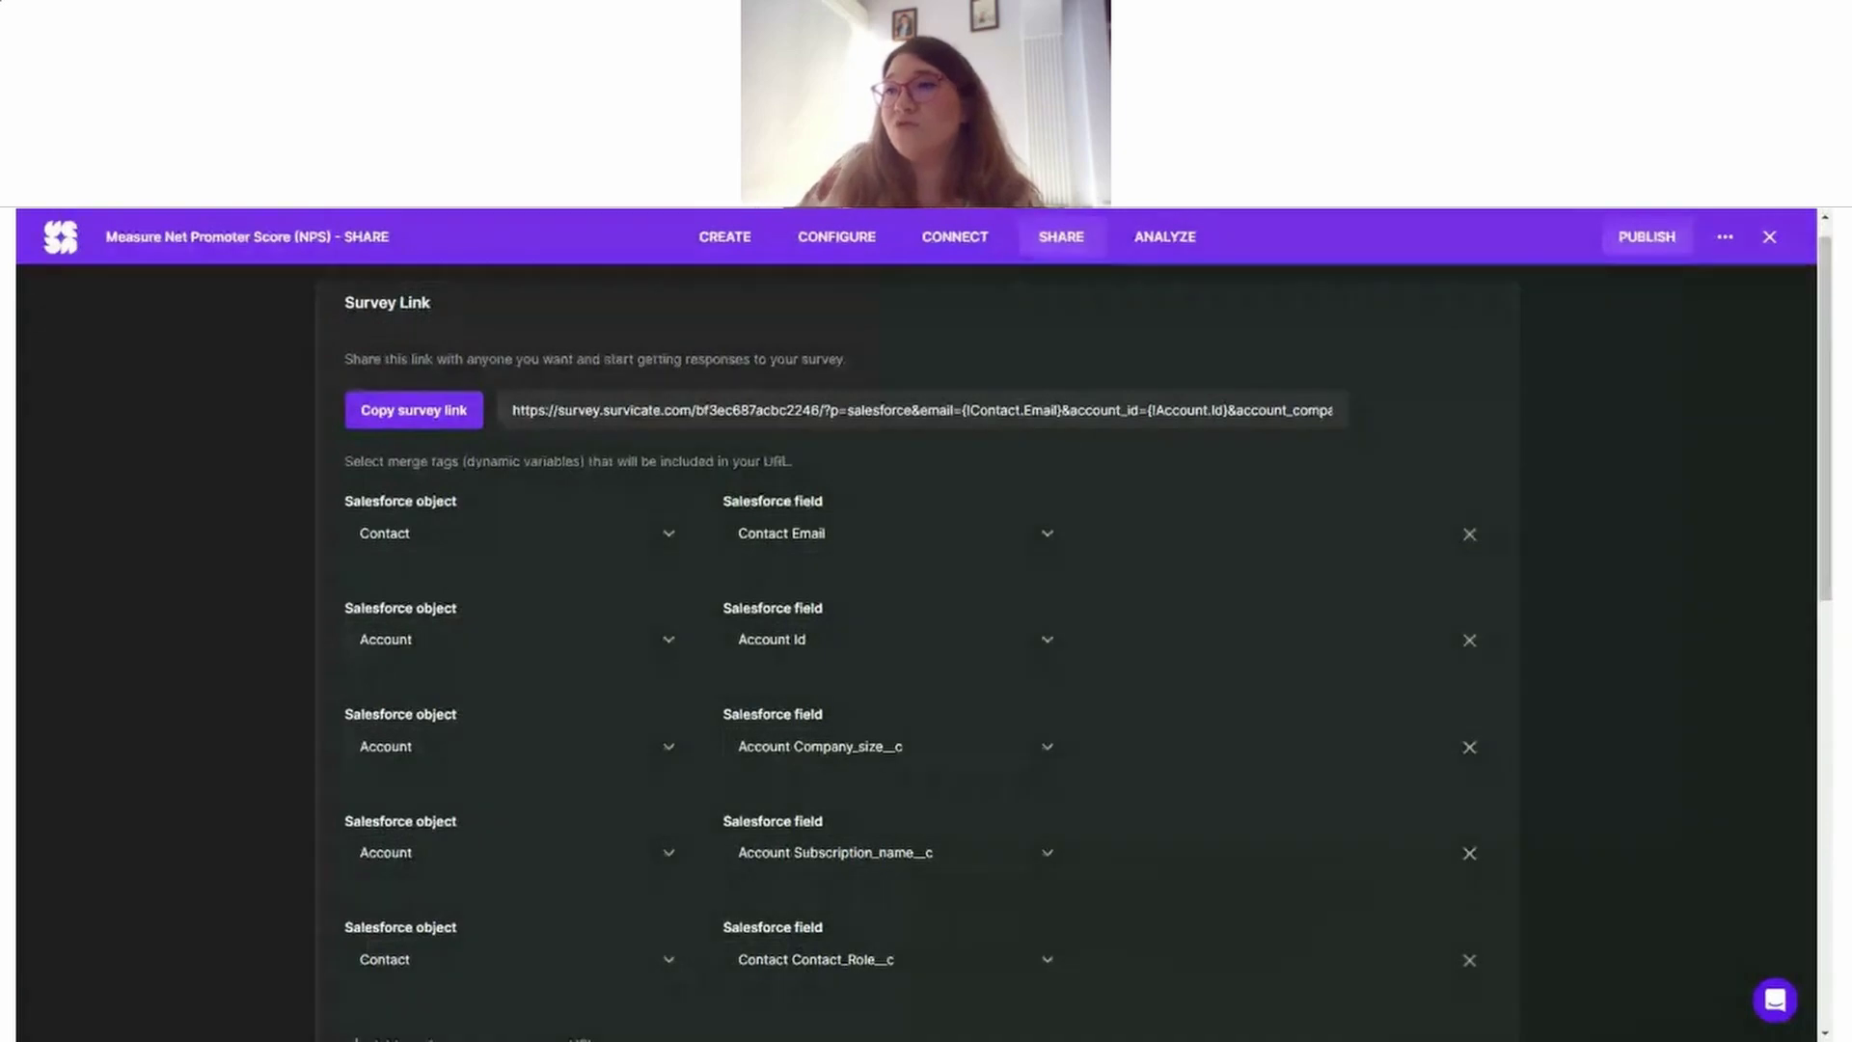
# Step: Copy the email embed code carrying all five merge tags, then return to Salesforce Setup Home
pyautogui.scroll(-10, 770, 488)
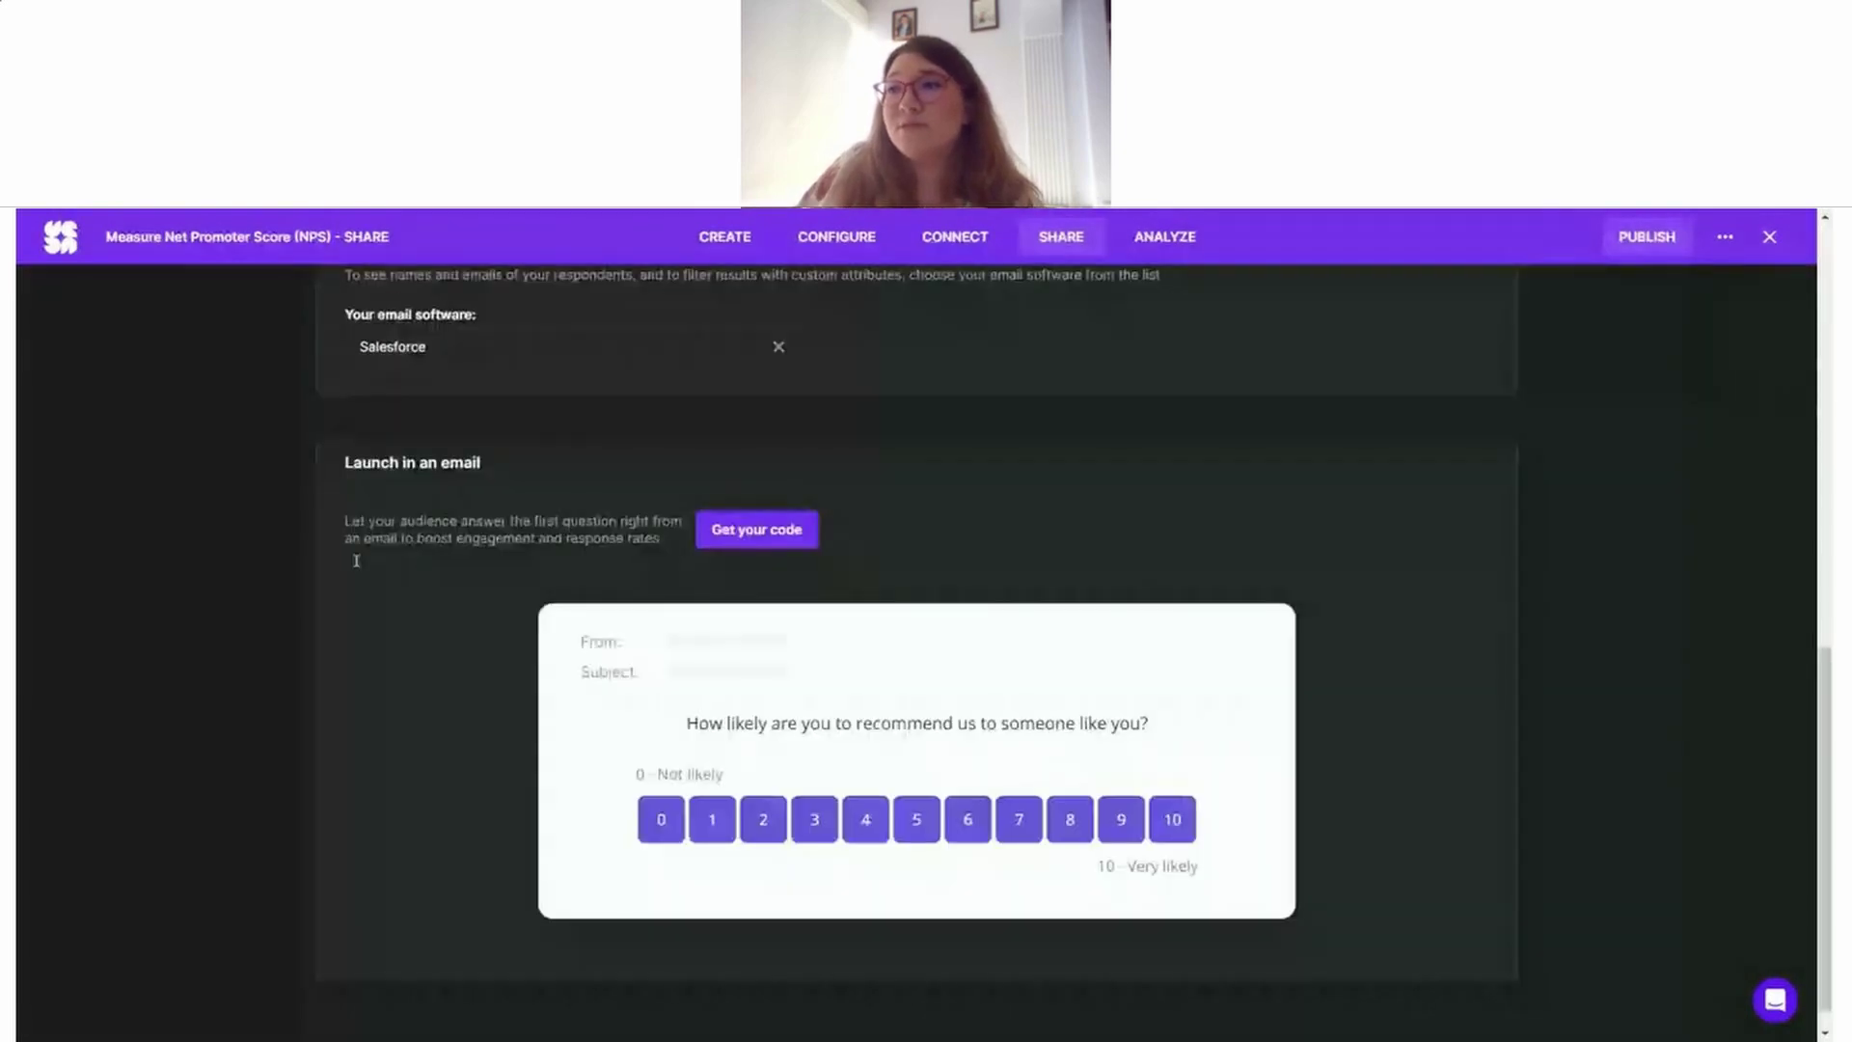
pyautogui.click(757, 529)
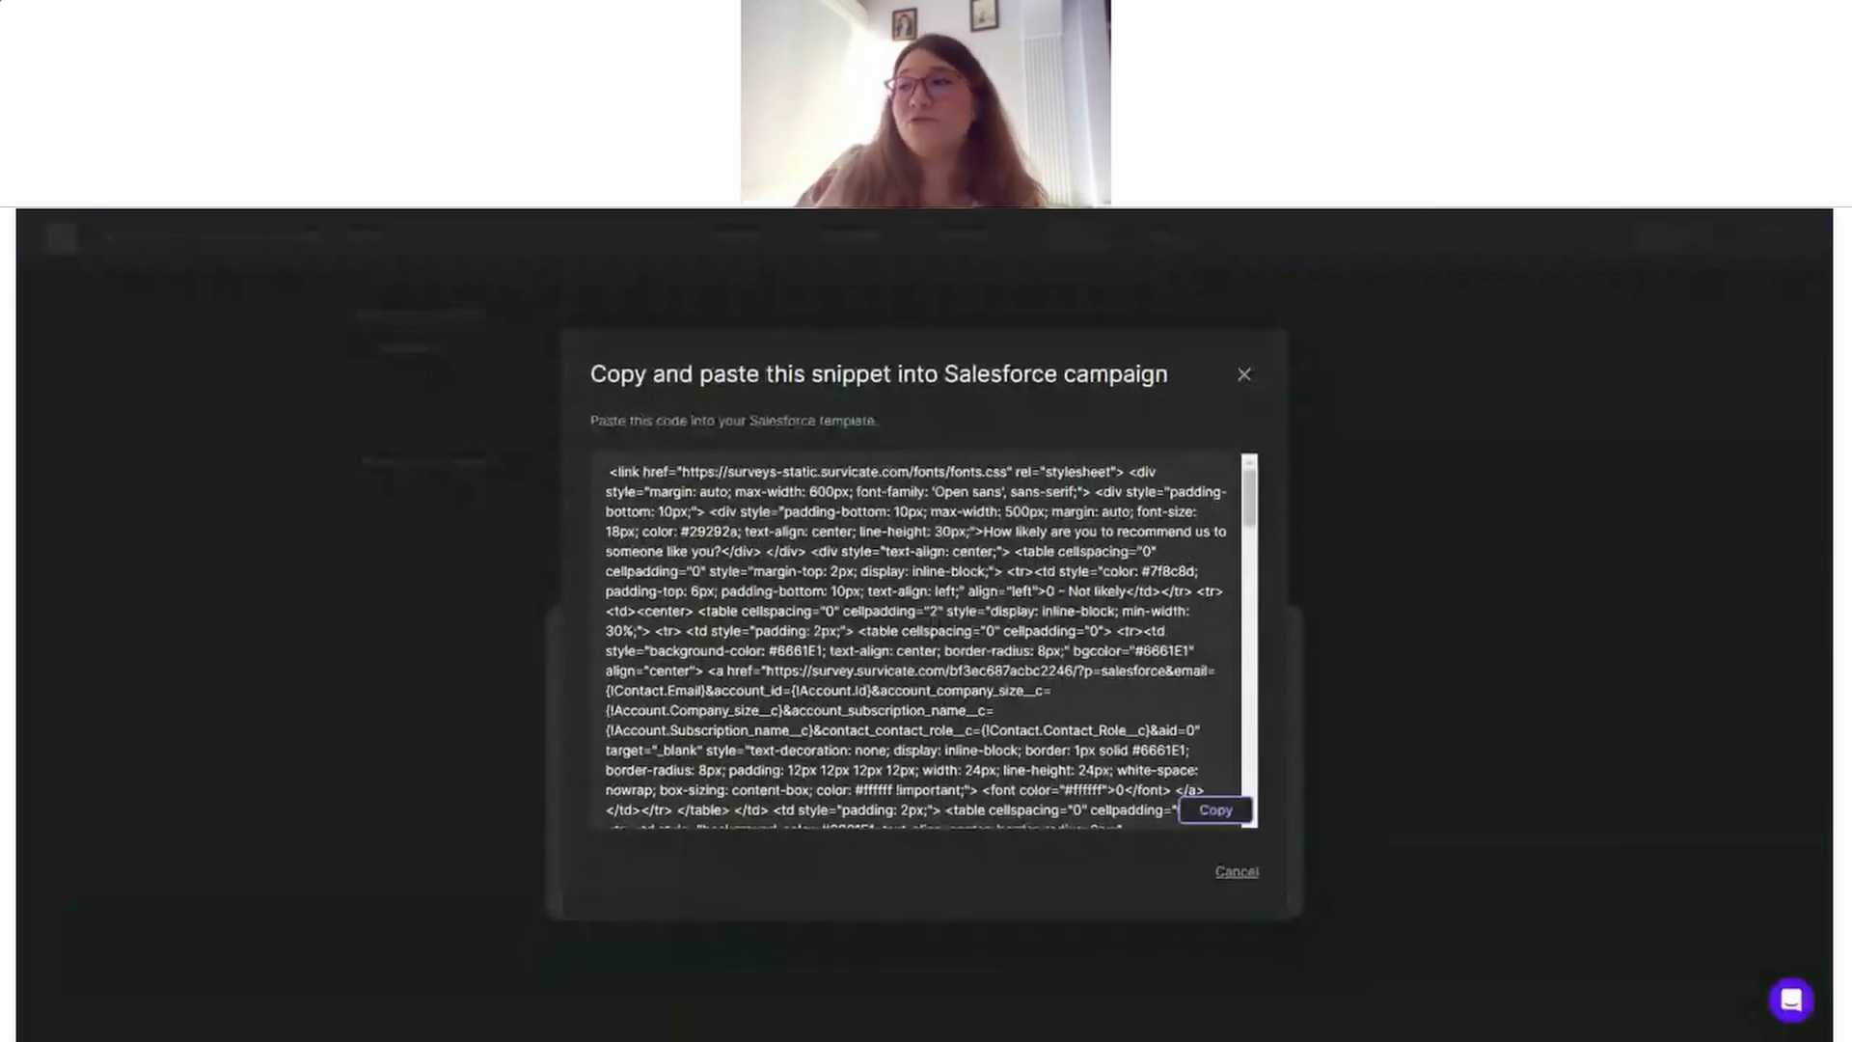
pyautogui.click(1215, 811)
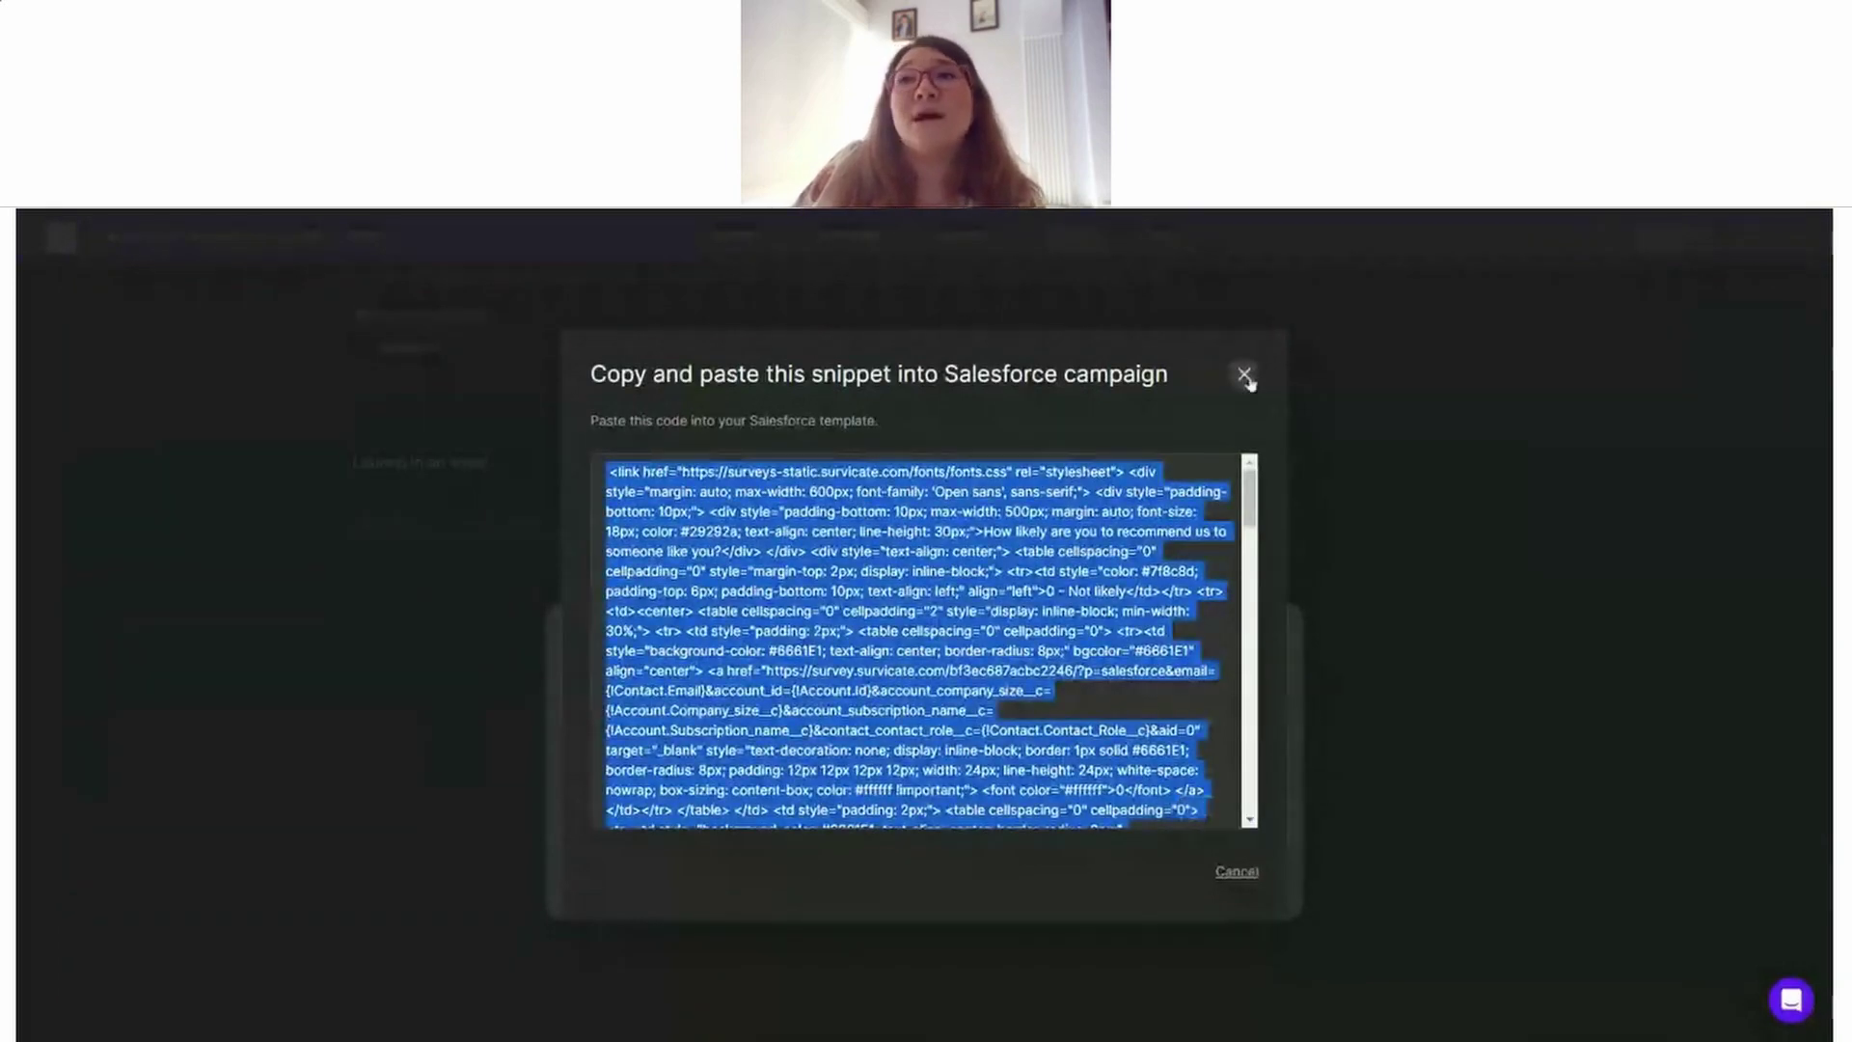
pyautogui.click(1245, 374)
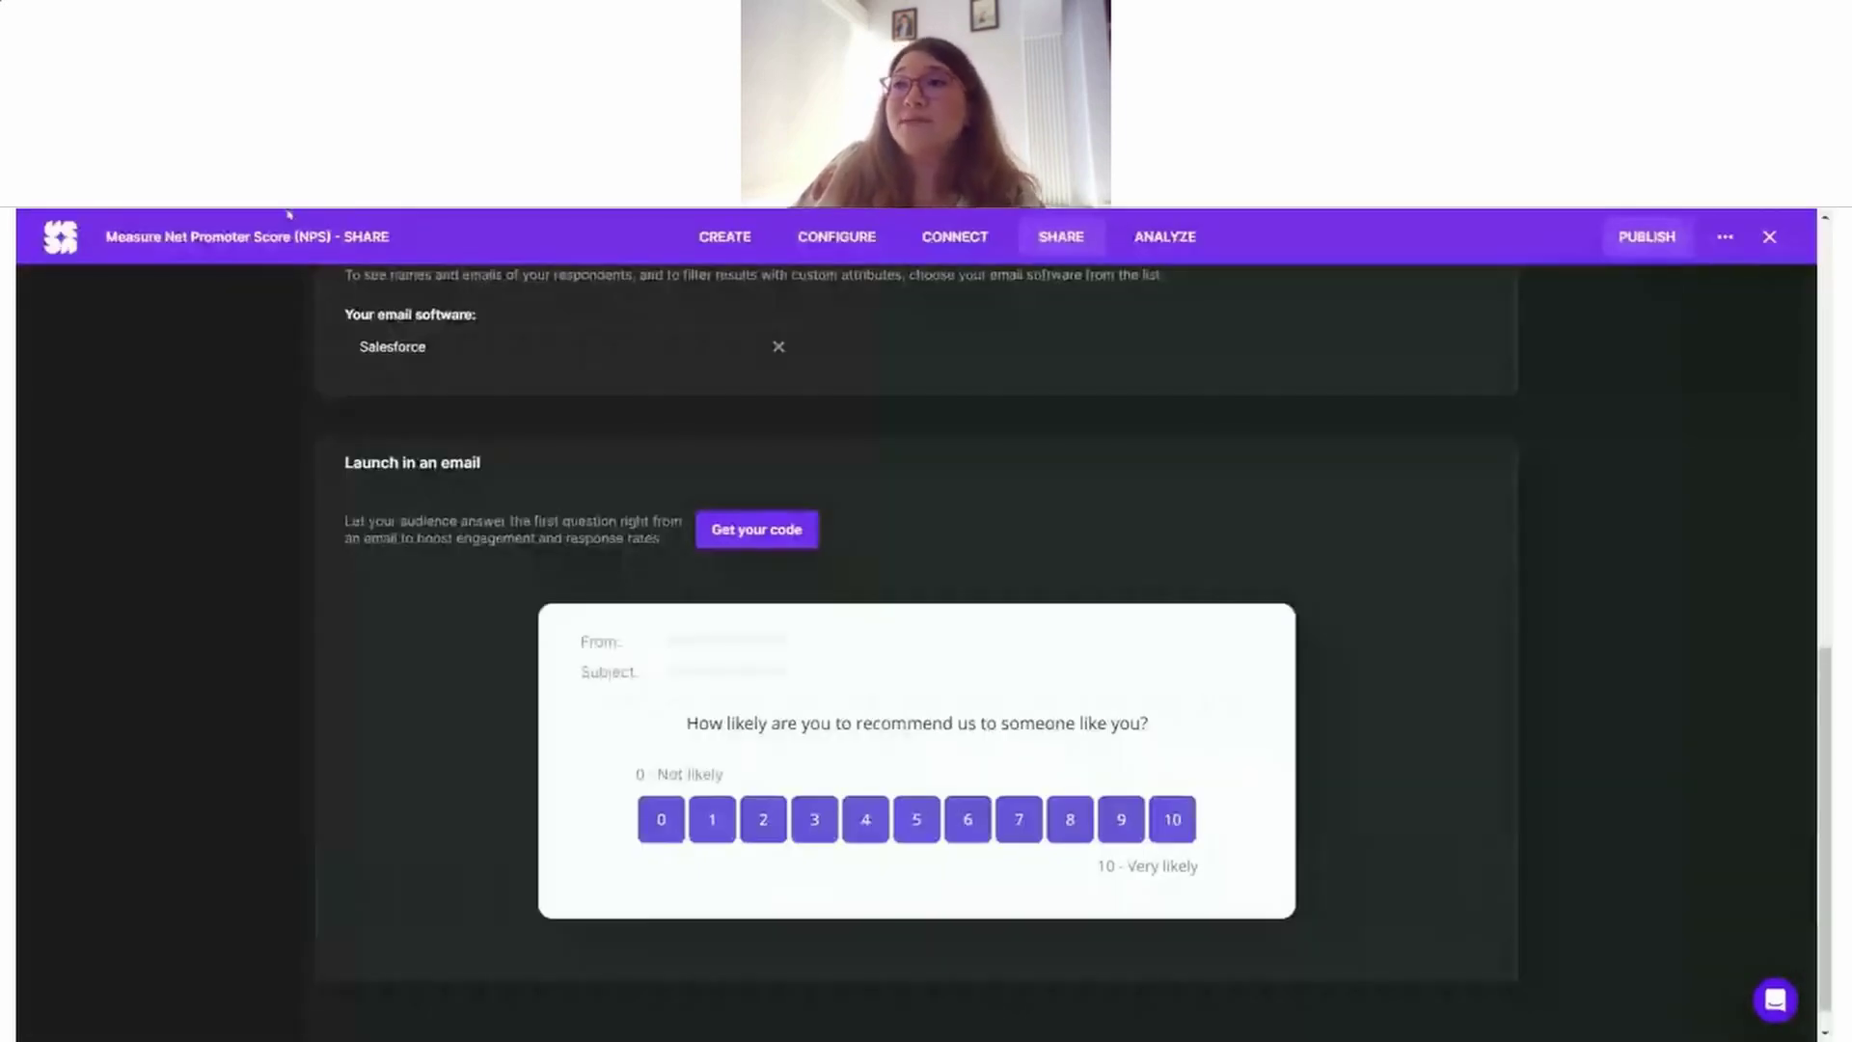
pyautogui.hotkey('alt', 'Tab')
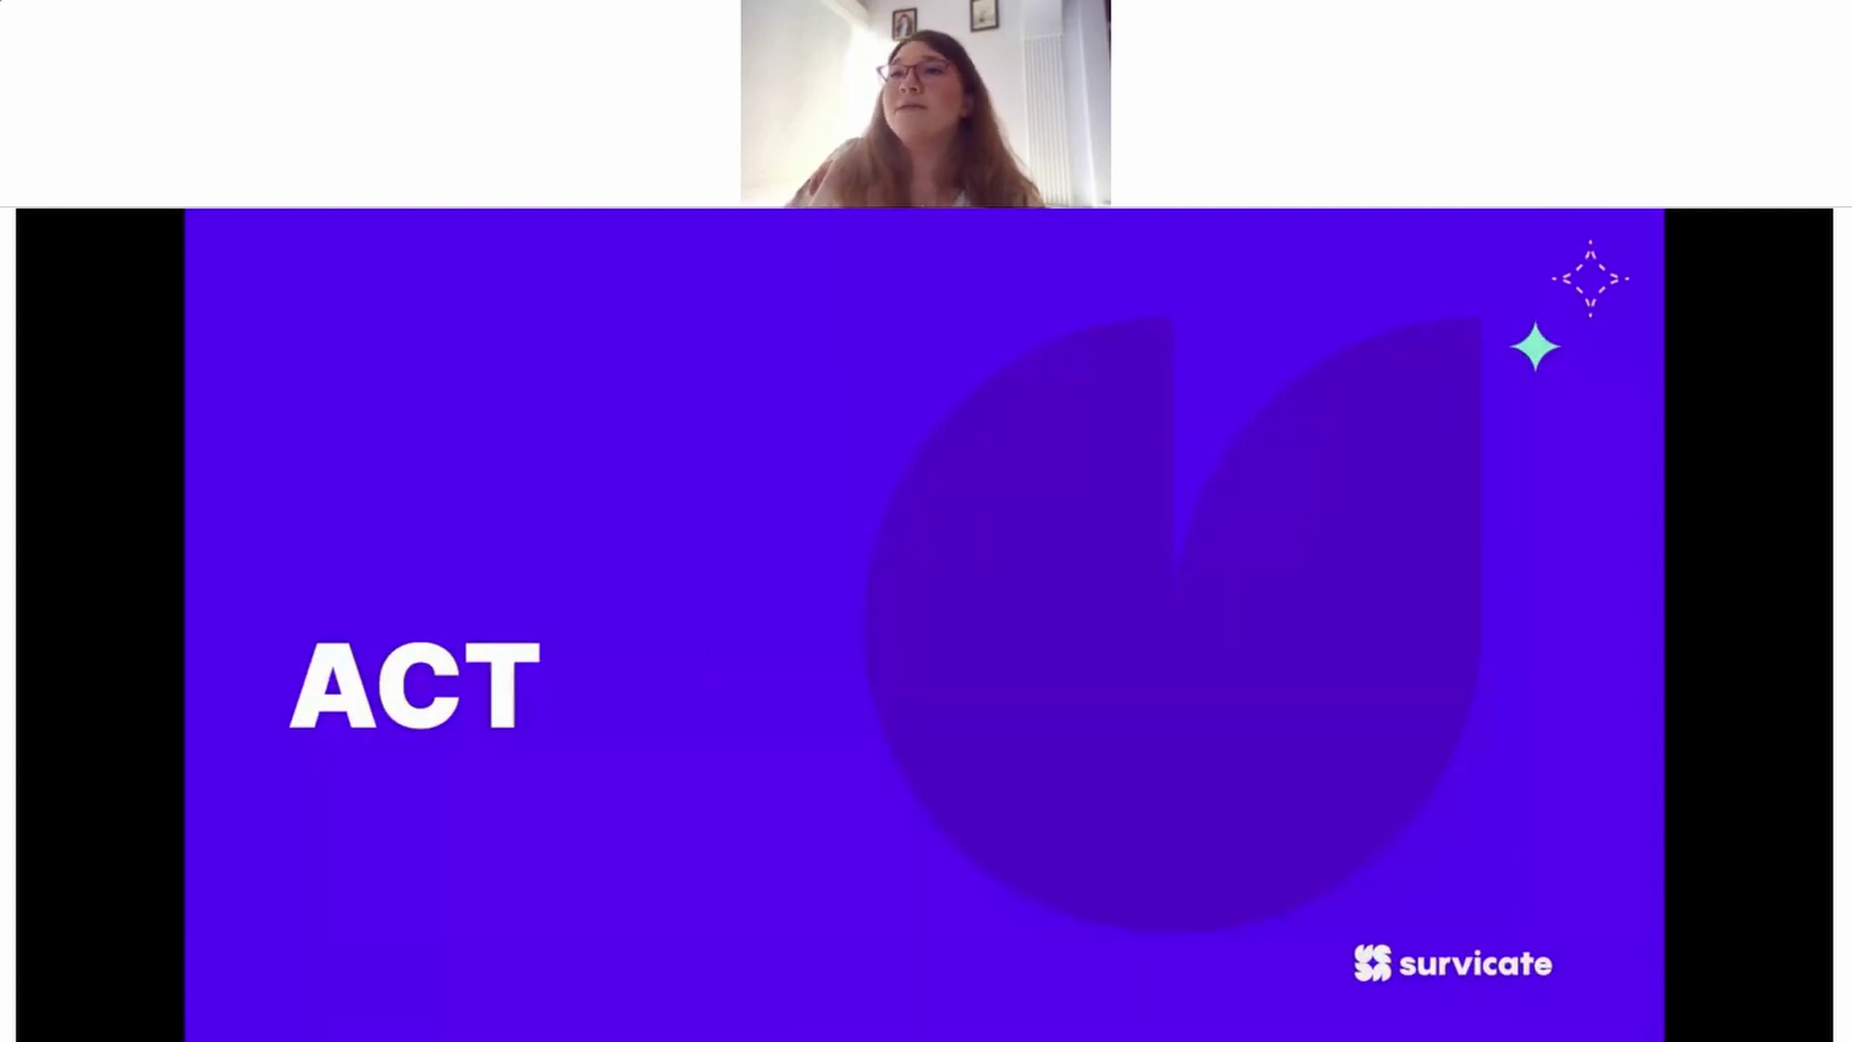
pyautogui.hotkey('alt', 'Tab')
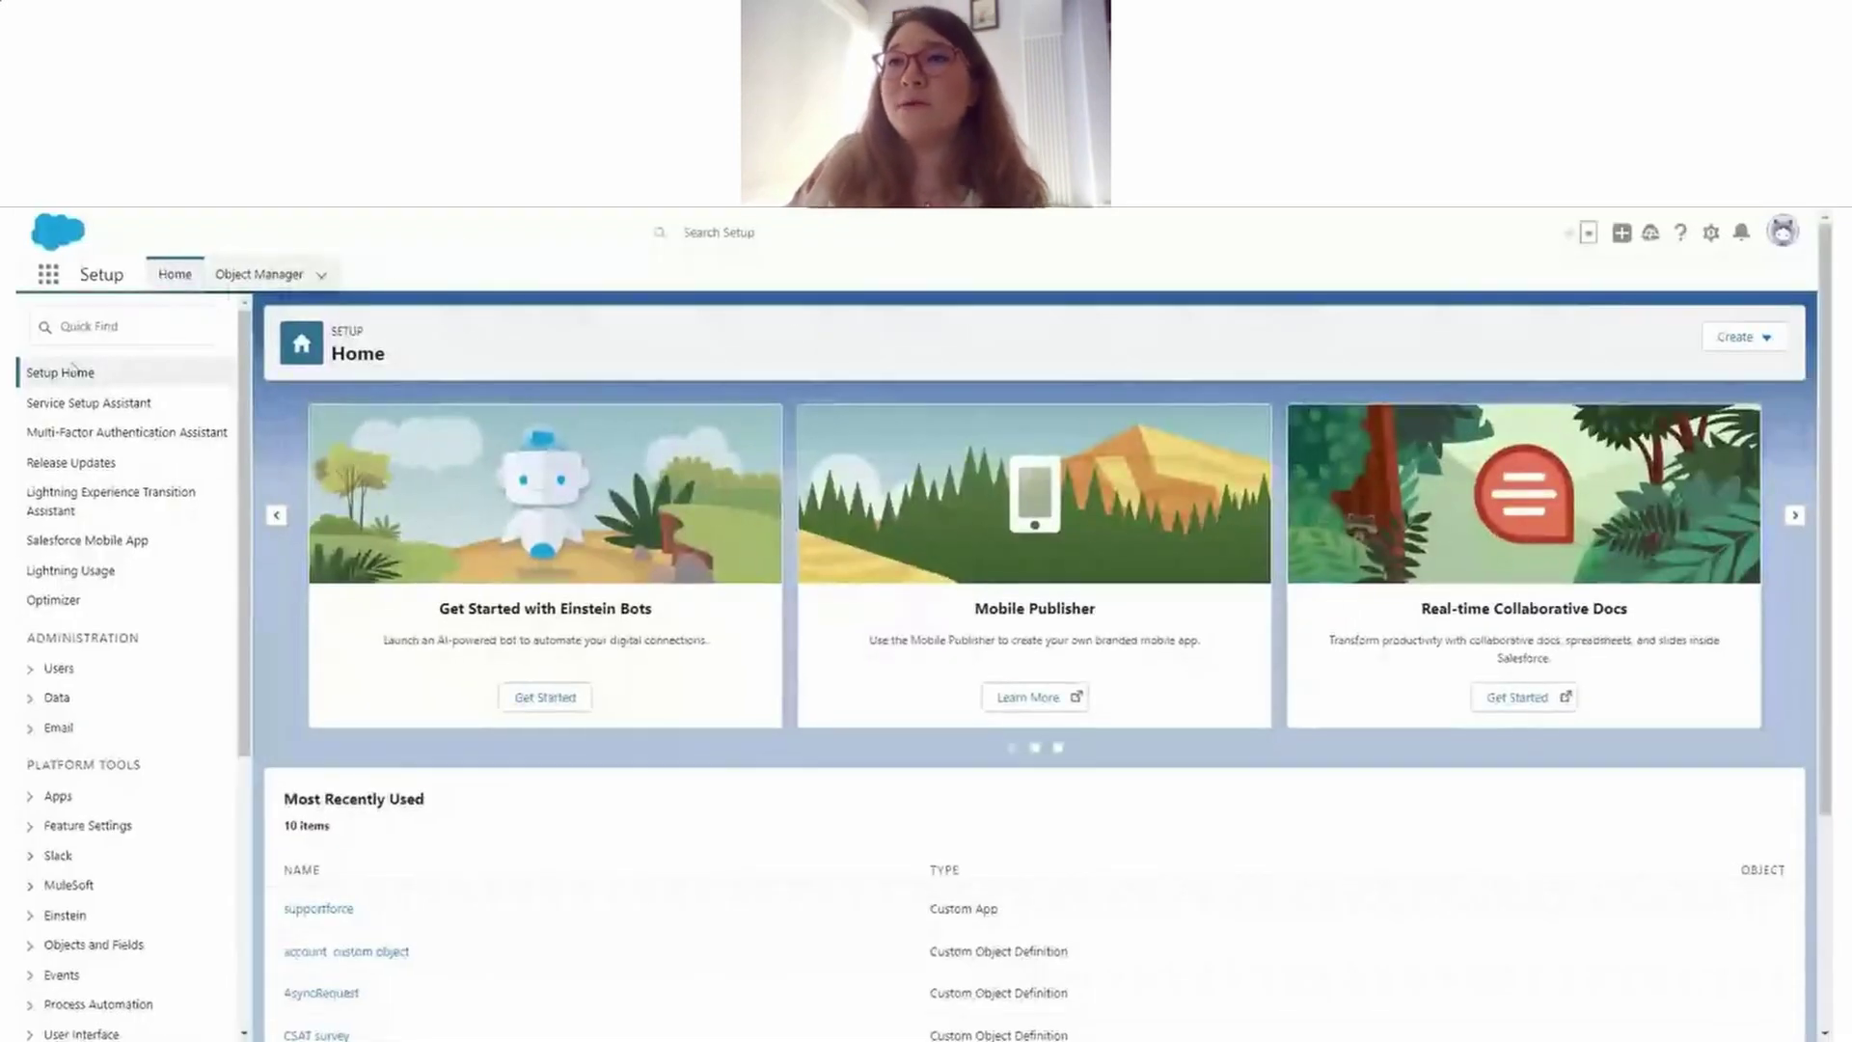
pyautogui.click(88, 327)
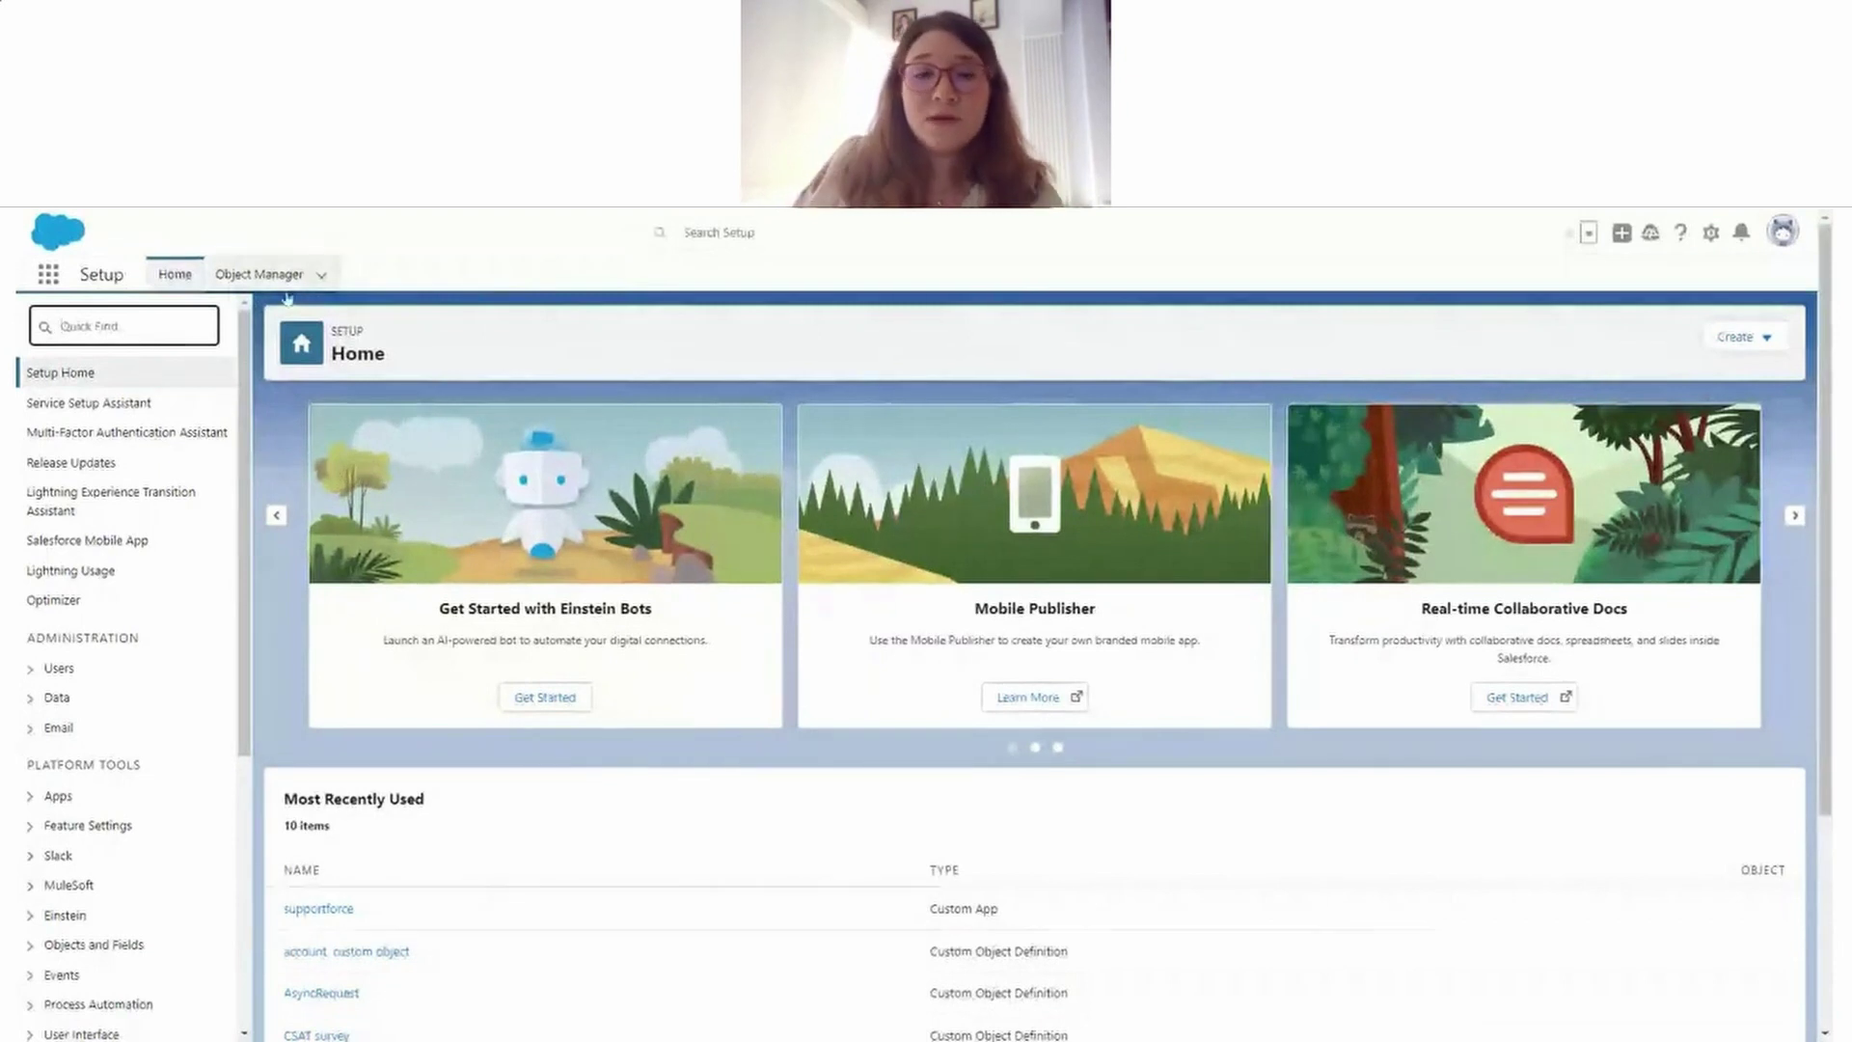
pyautogui.write('d')
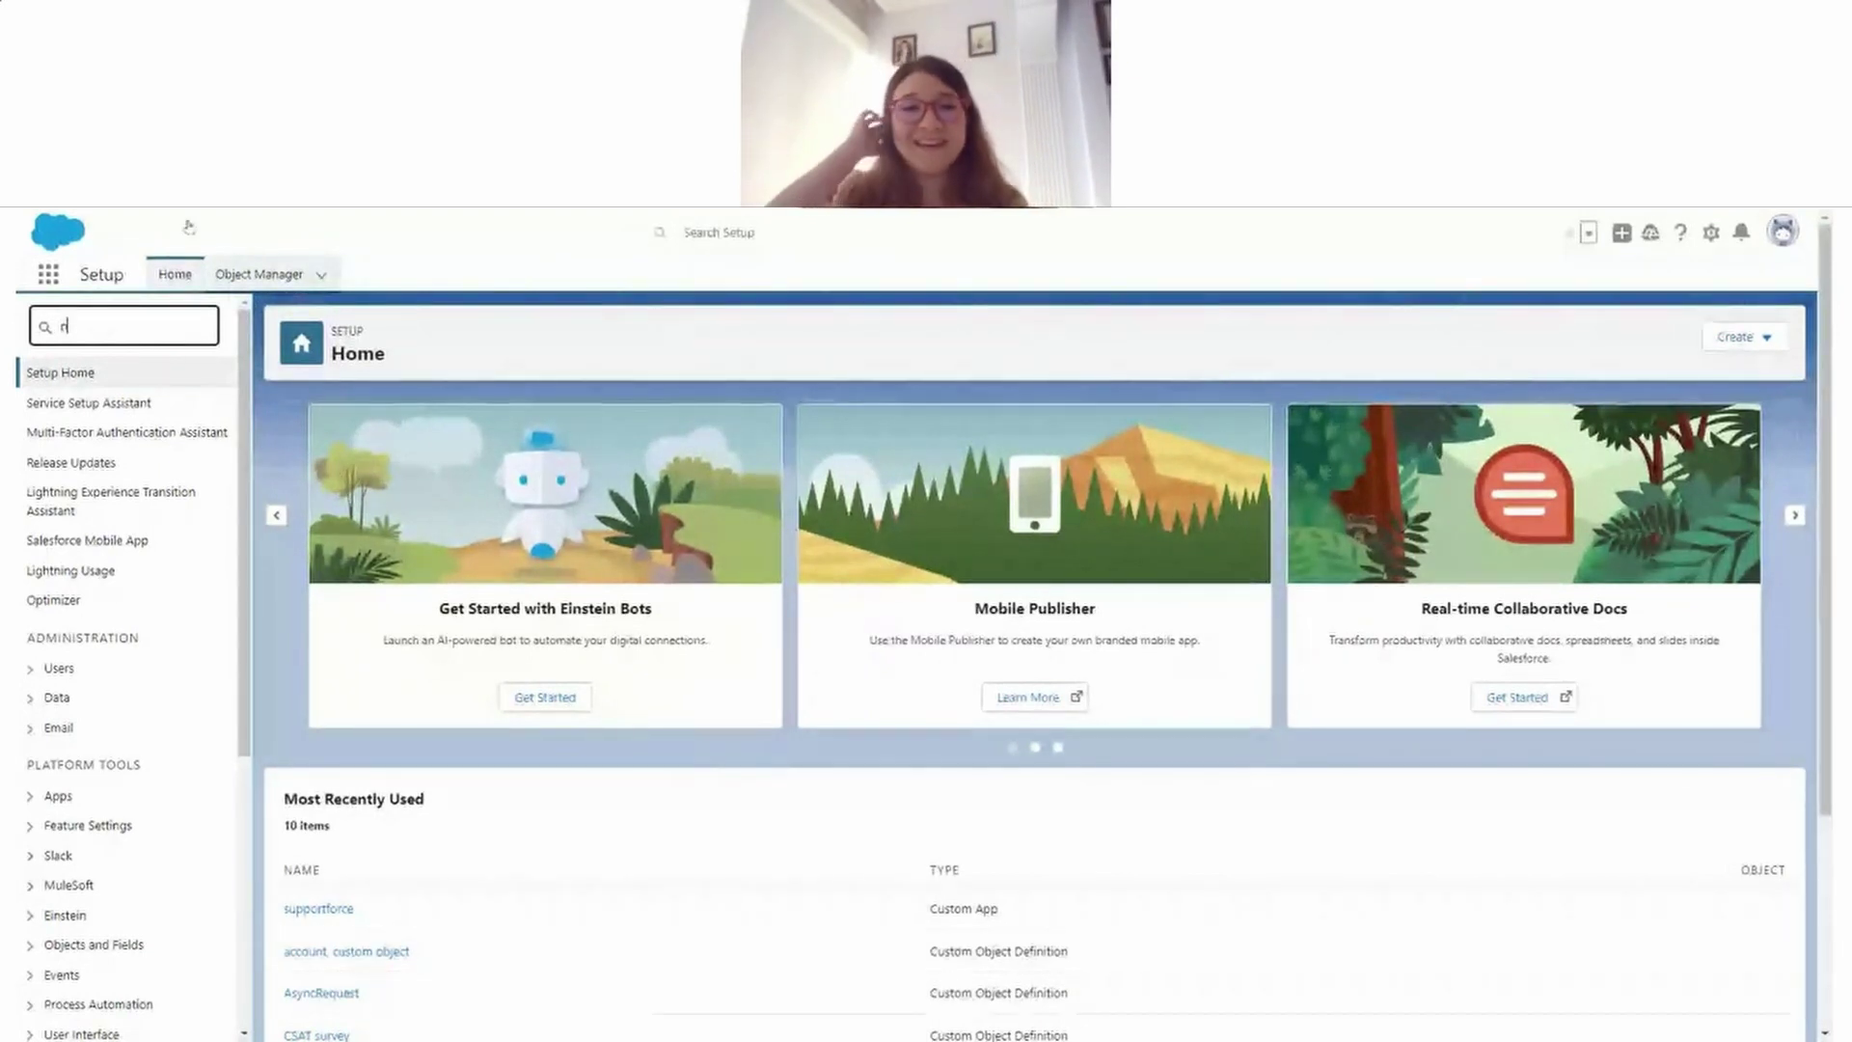
pyautogui.write('ps')
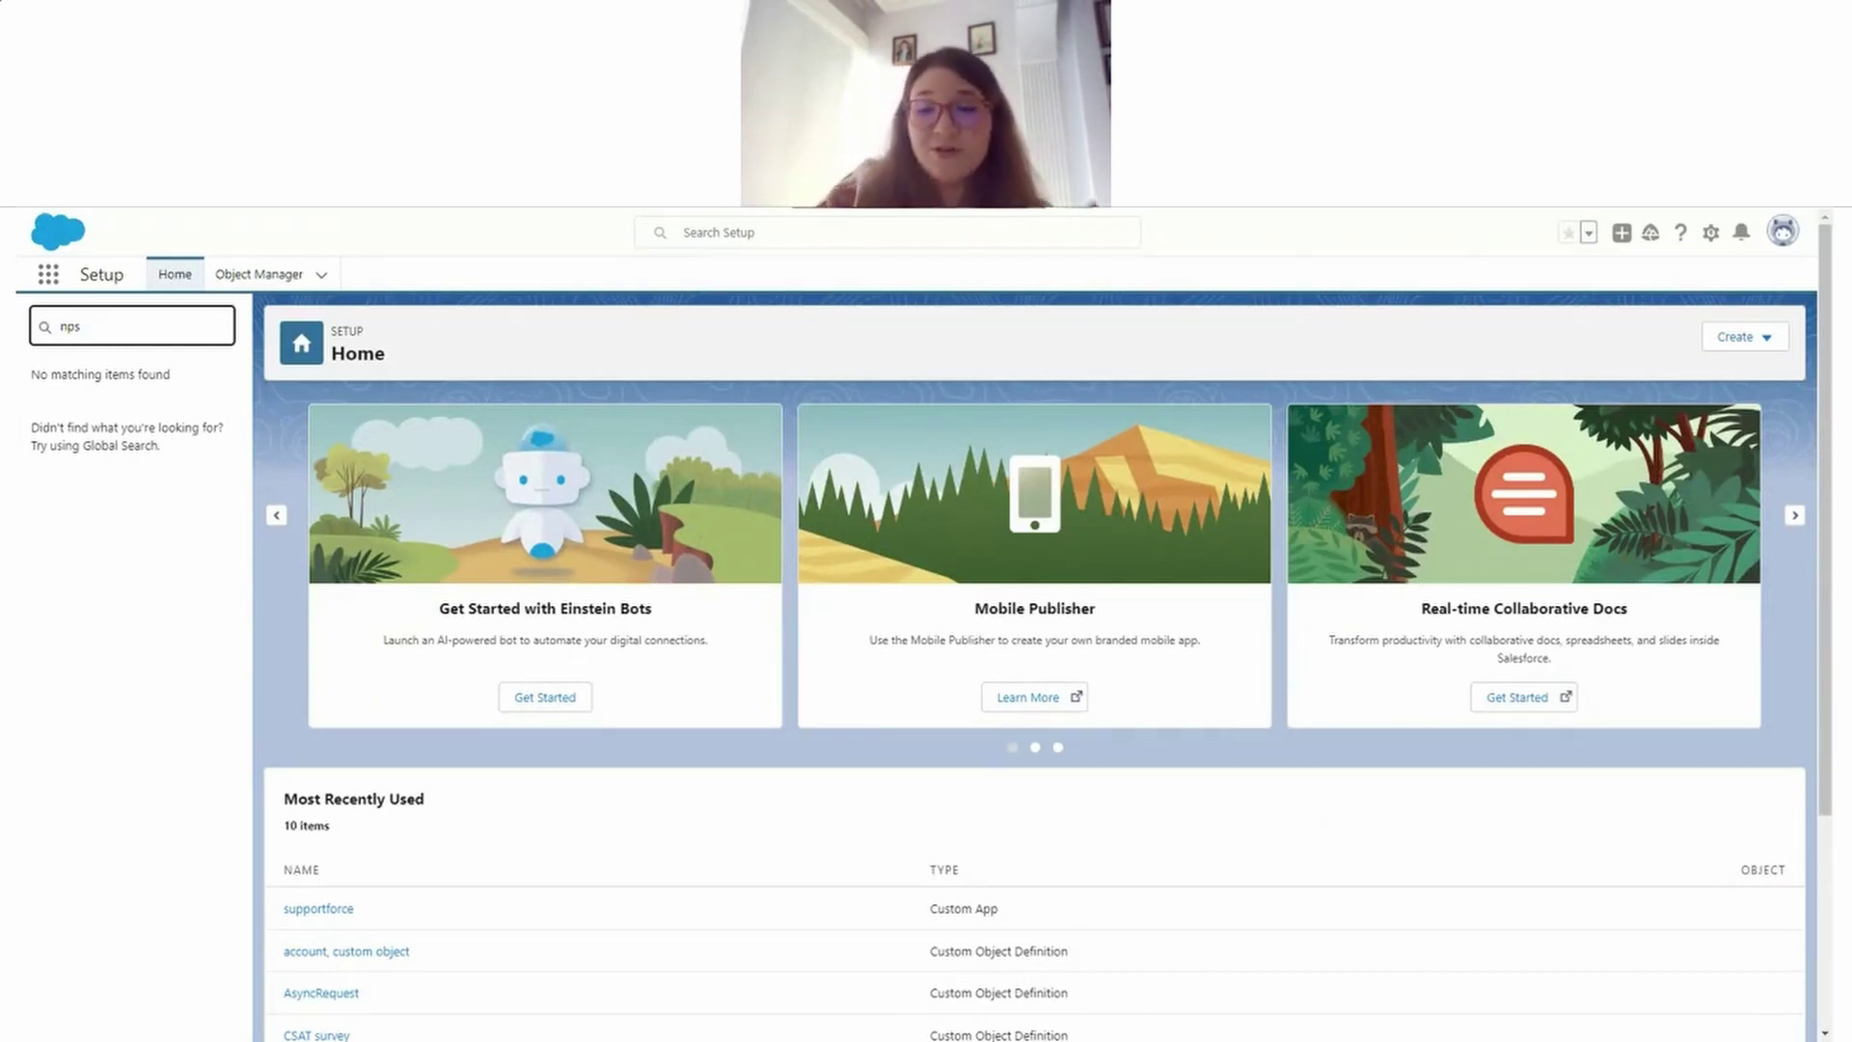
# Step: Create a new custom Classic Email Template named 'Lifecycle NPS Template'
pyautogui.press('BackSpace')
pyautogui.press('BackSpace')
pyautogui.press('BackSpace')
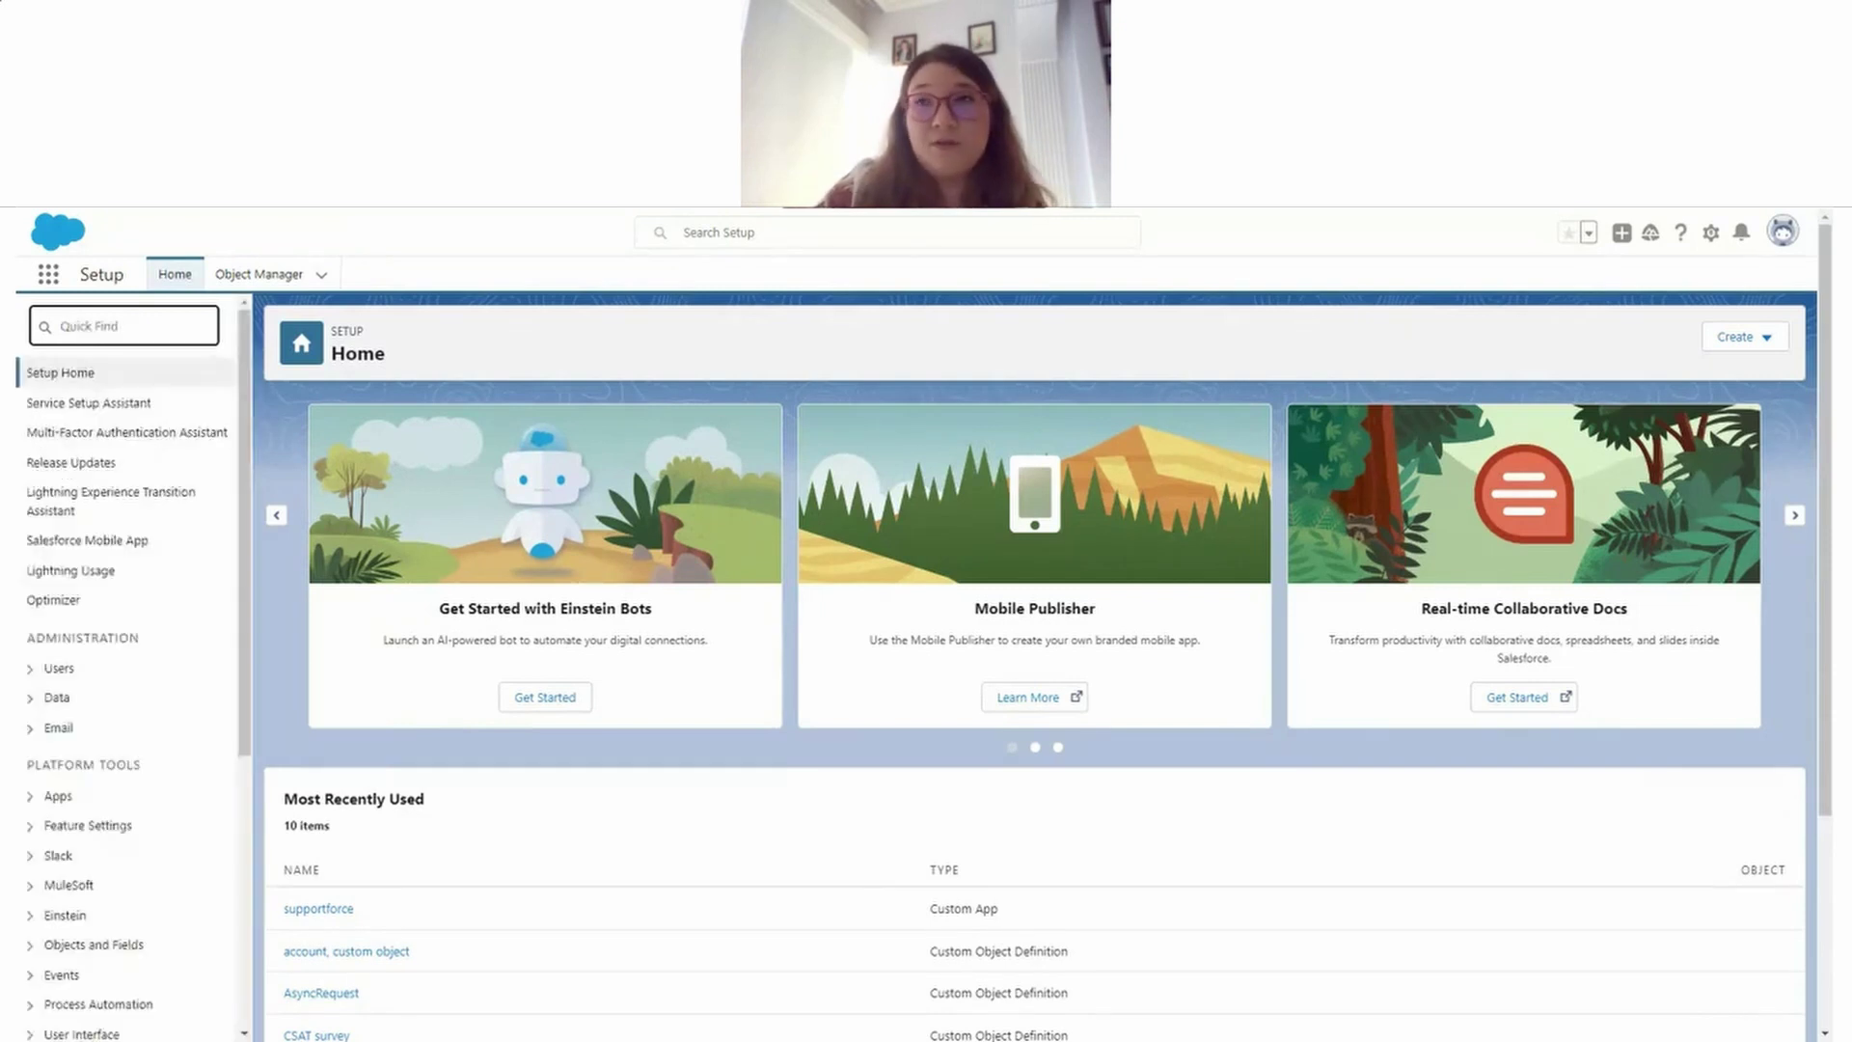
pyautogui.write('temp')
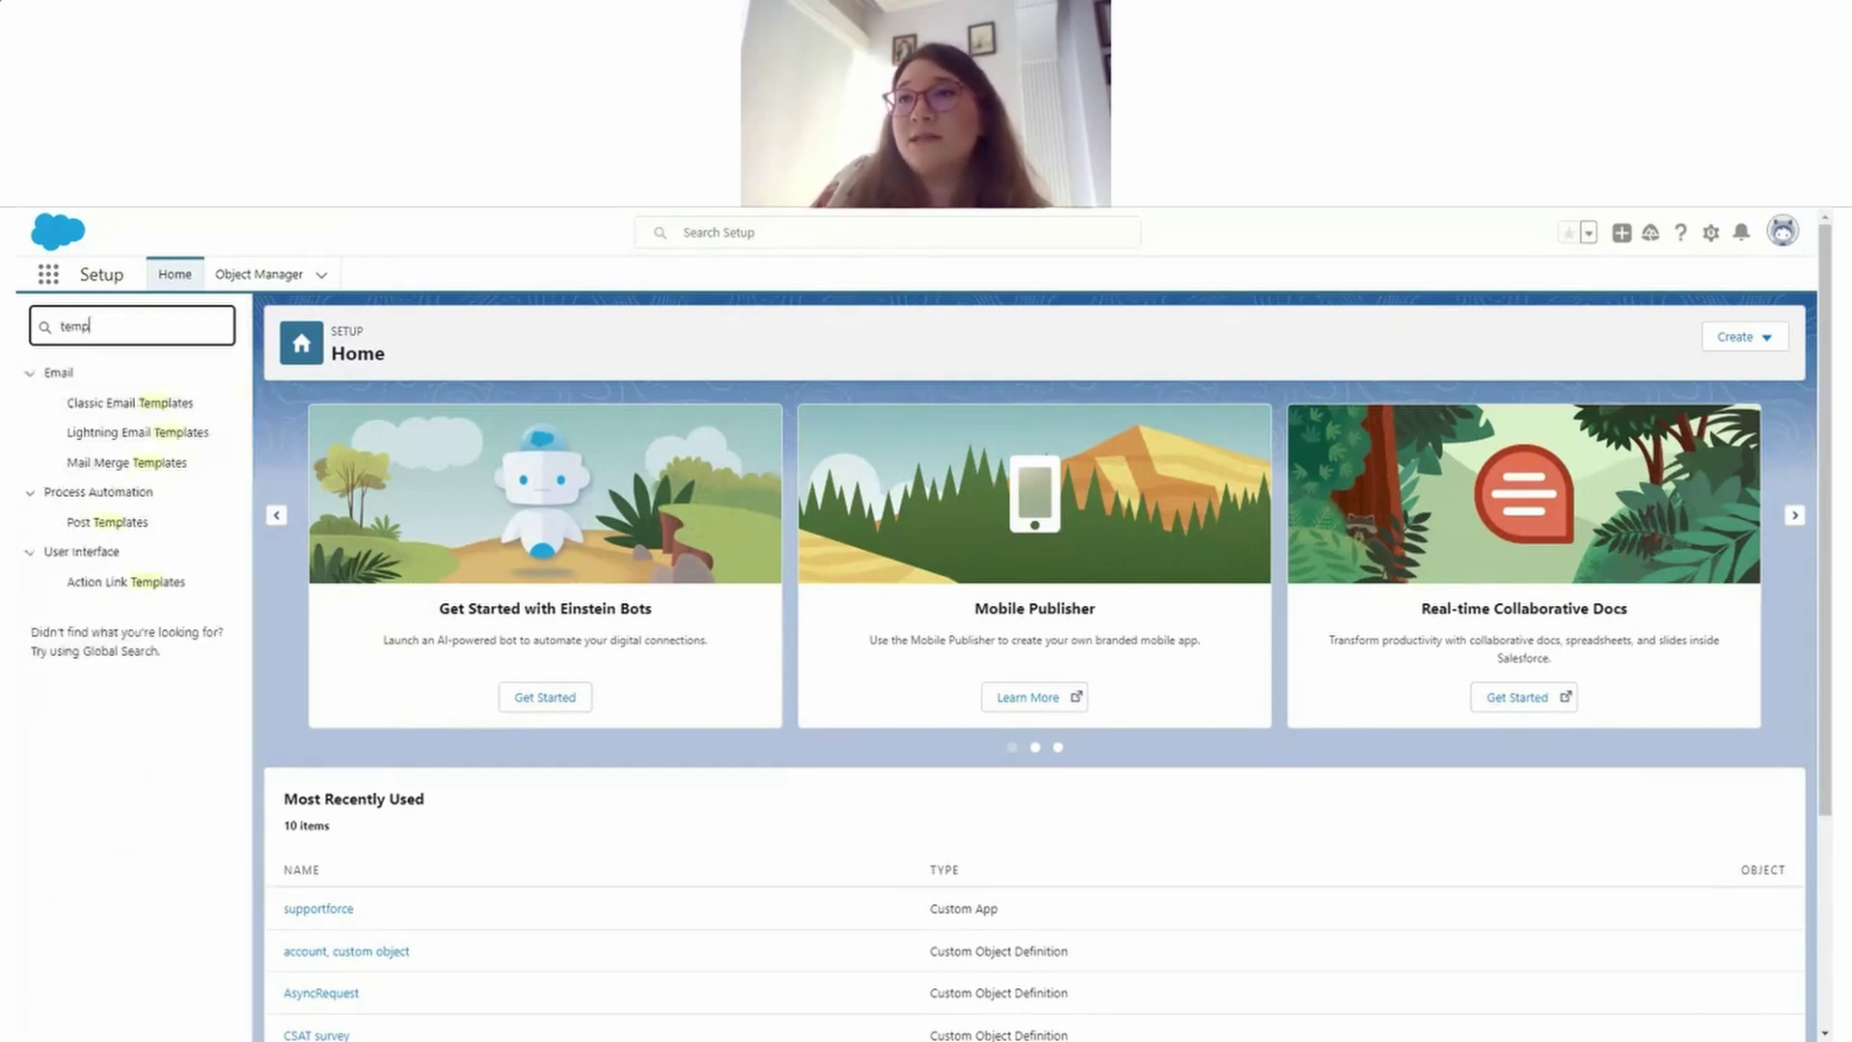
pyautogui.click(135, 404)
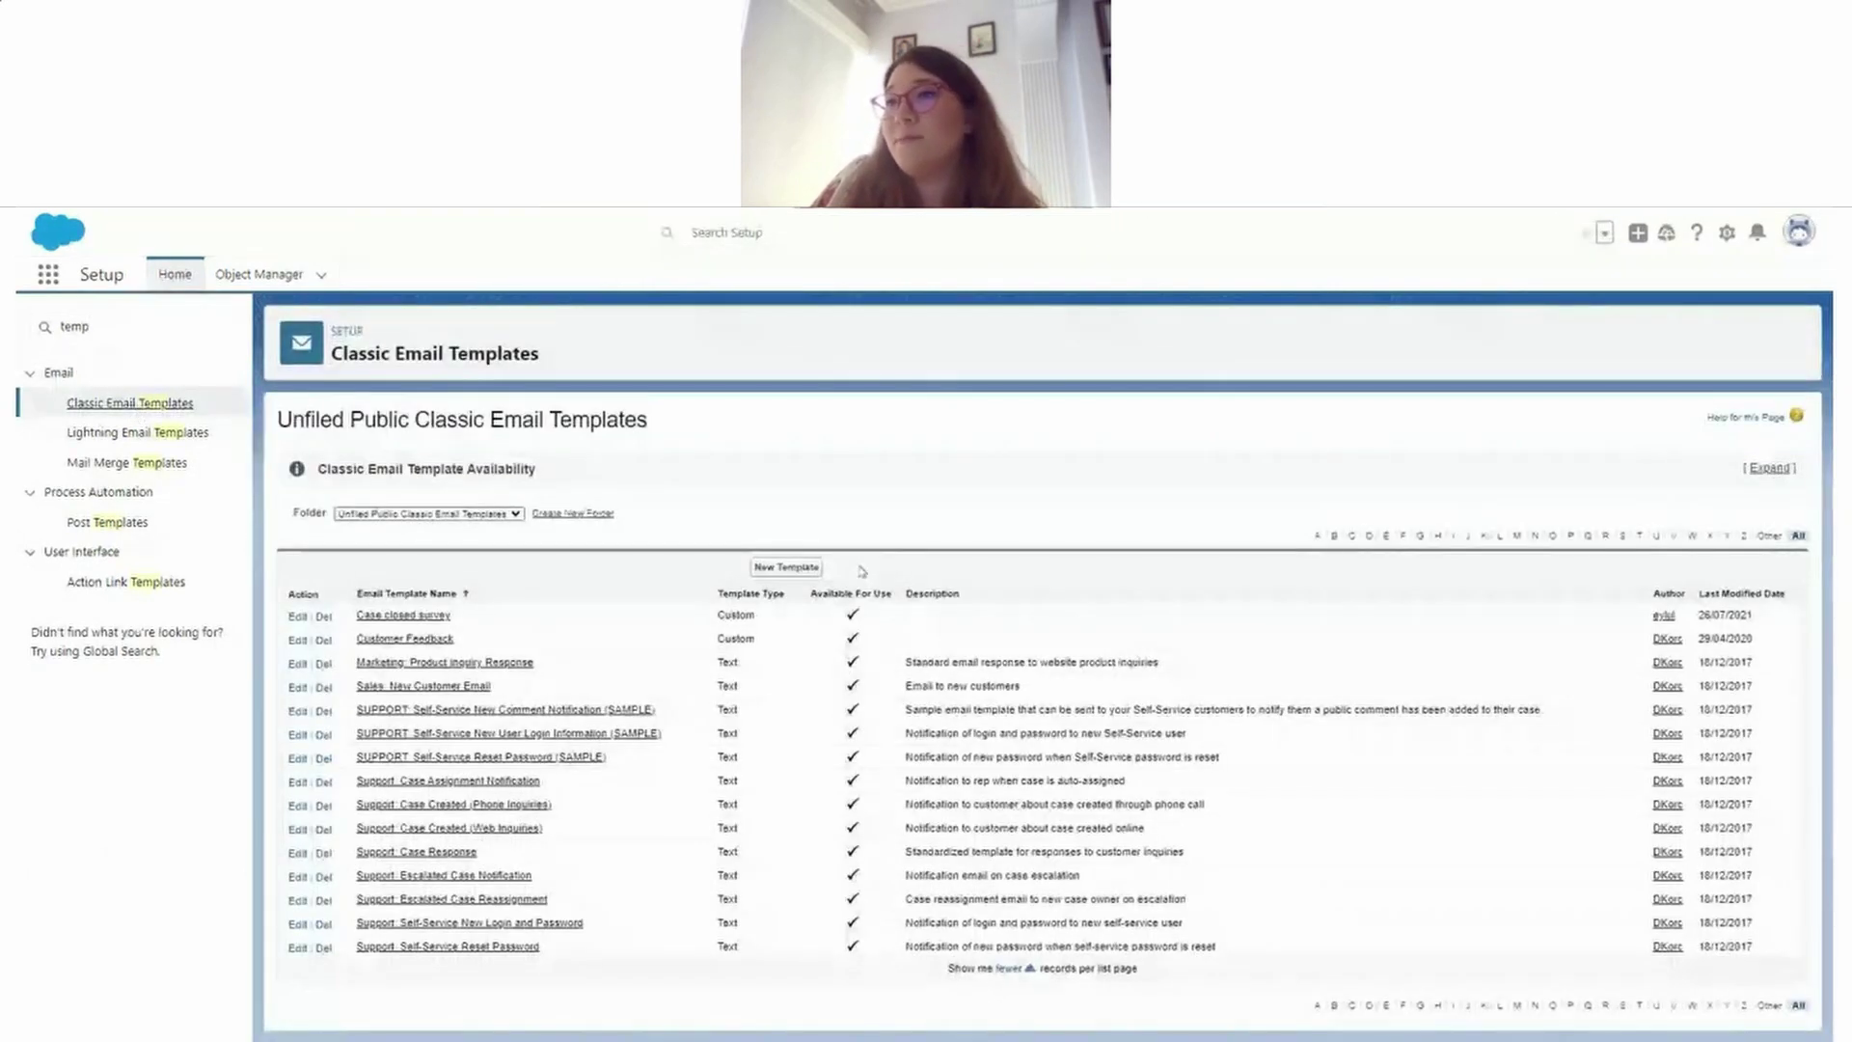
pyautogui.click(787, 567)
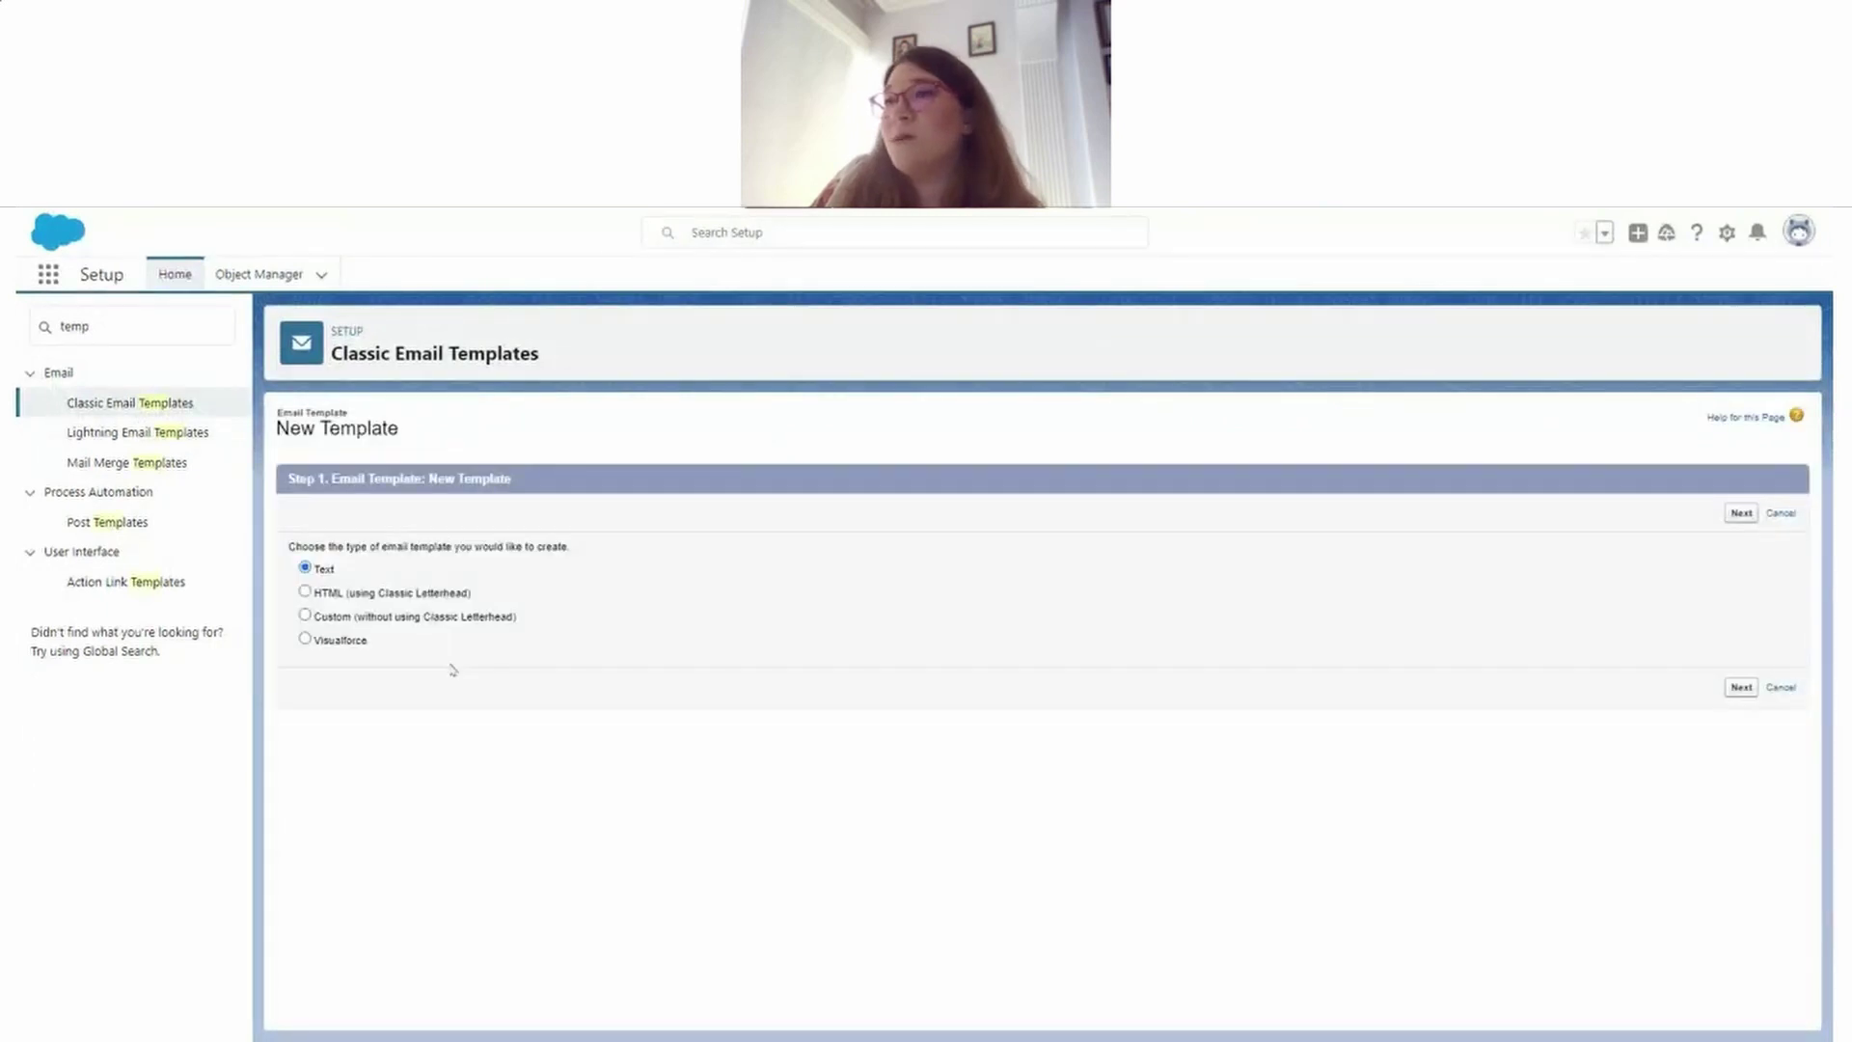
pyautogui.click(371, 617)
pyautogui.click(1742, 687)
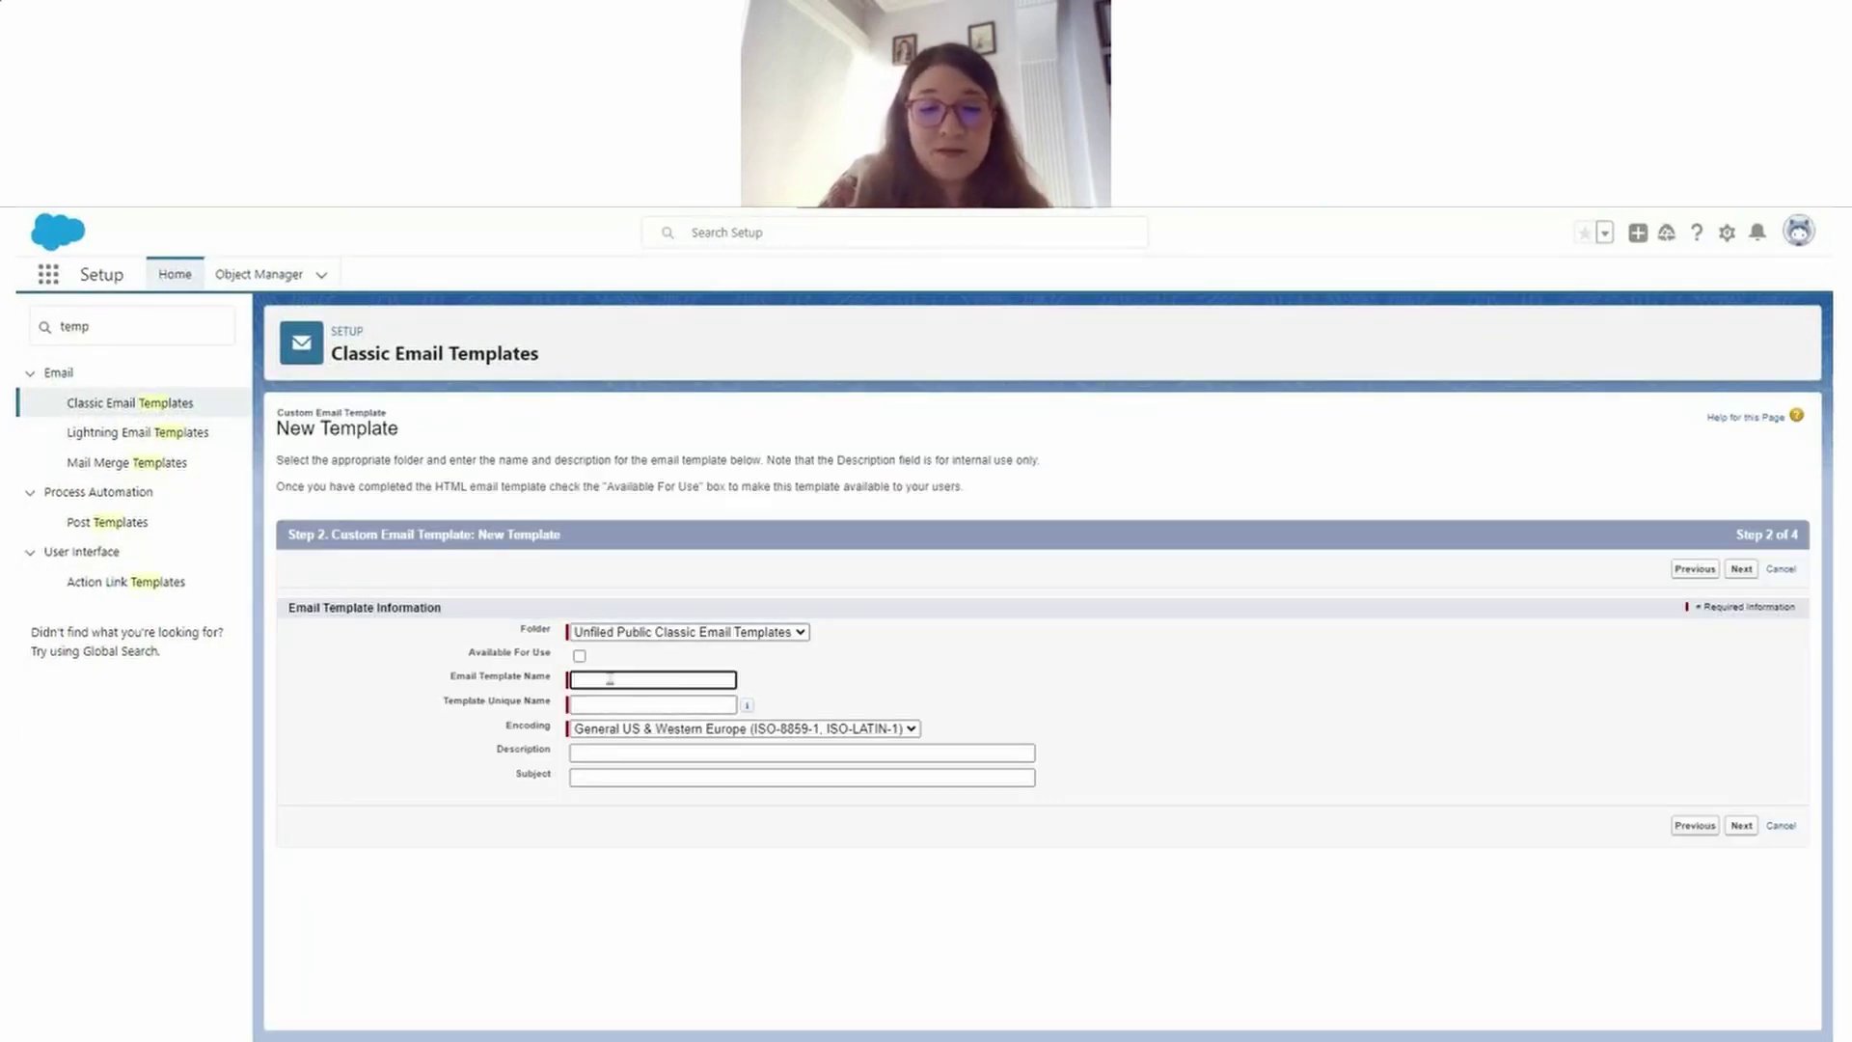
pyautogui.write('Lifec')
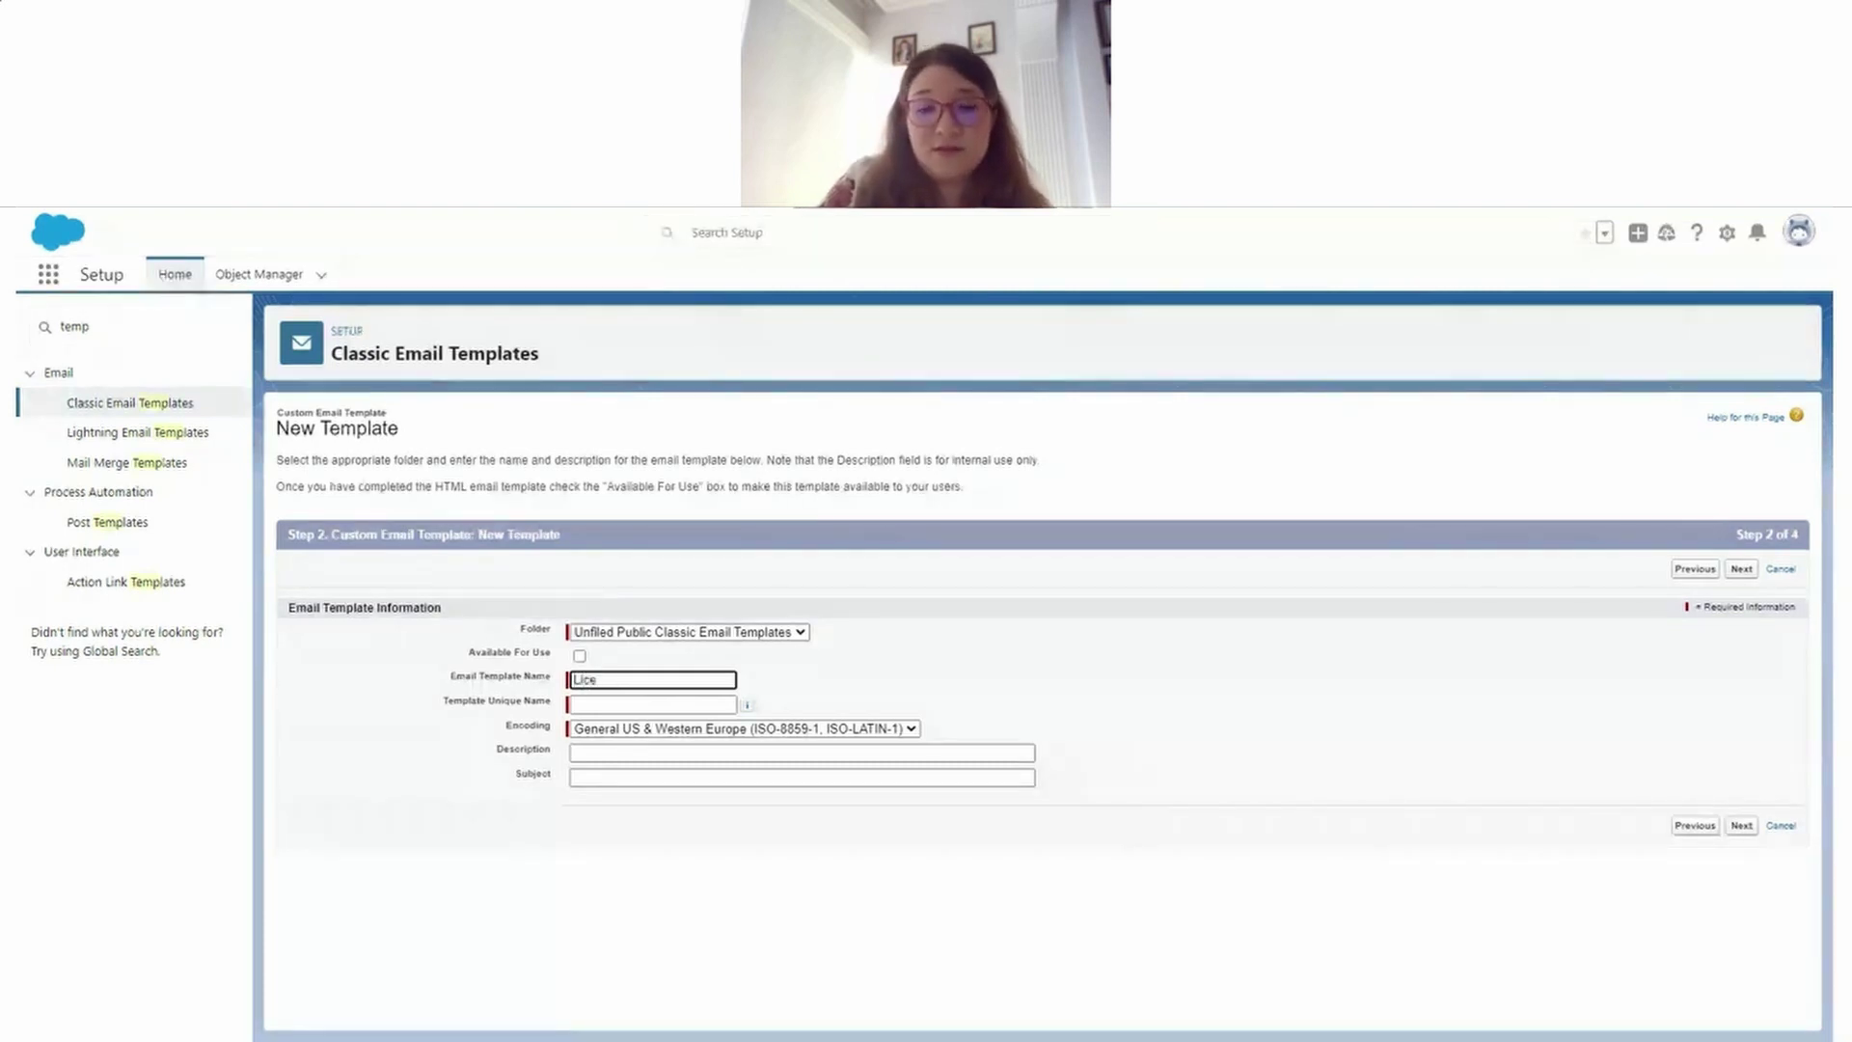
pyautogui.write('ycle N')
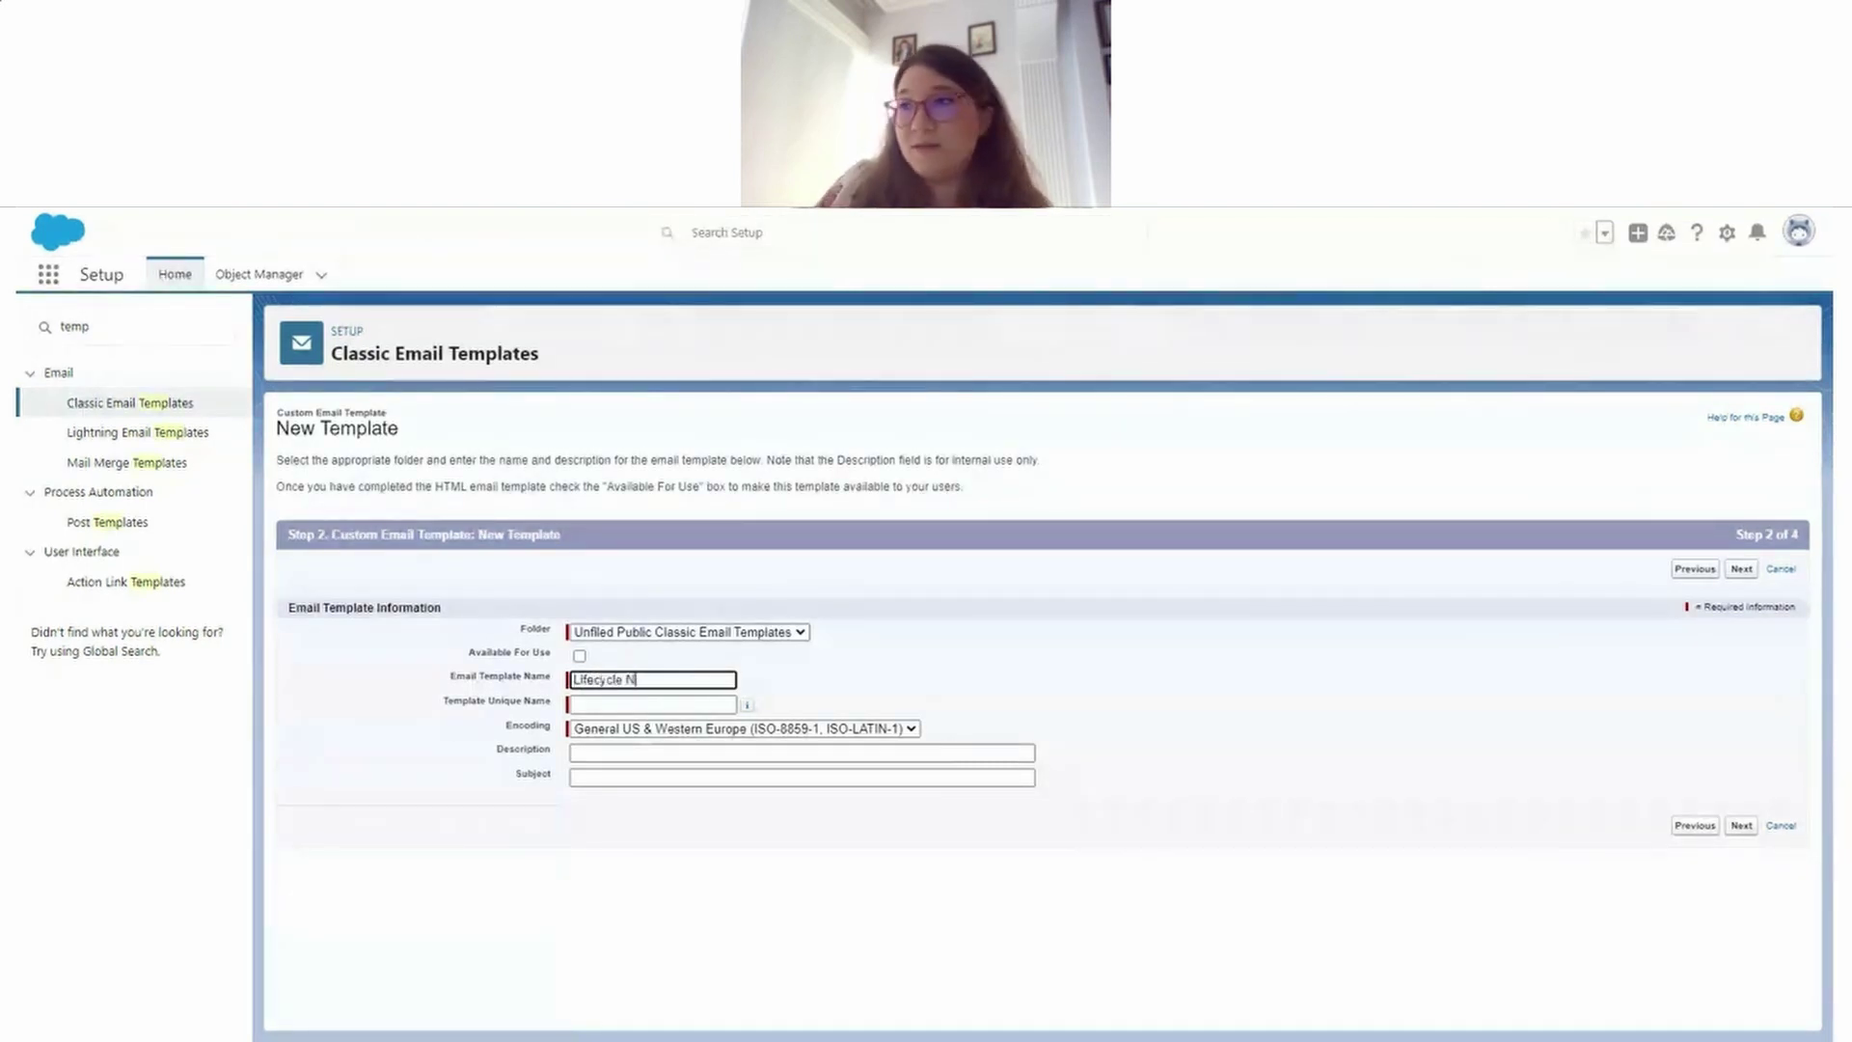
pyautogui.write('PS Template')
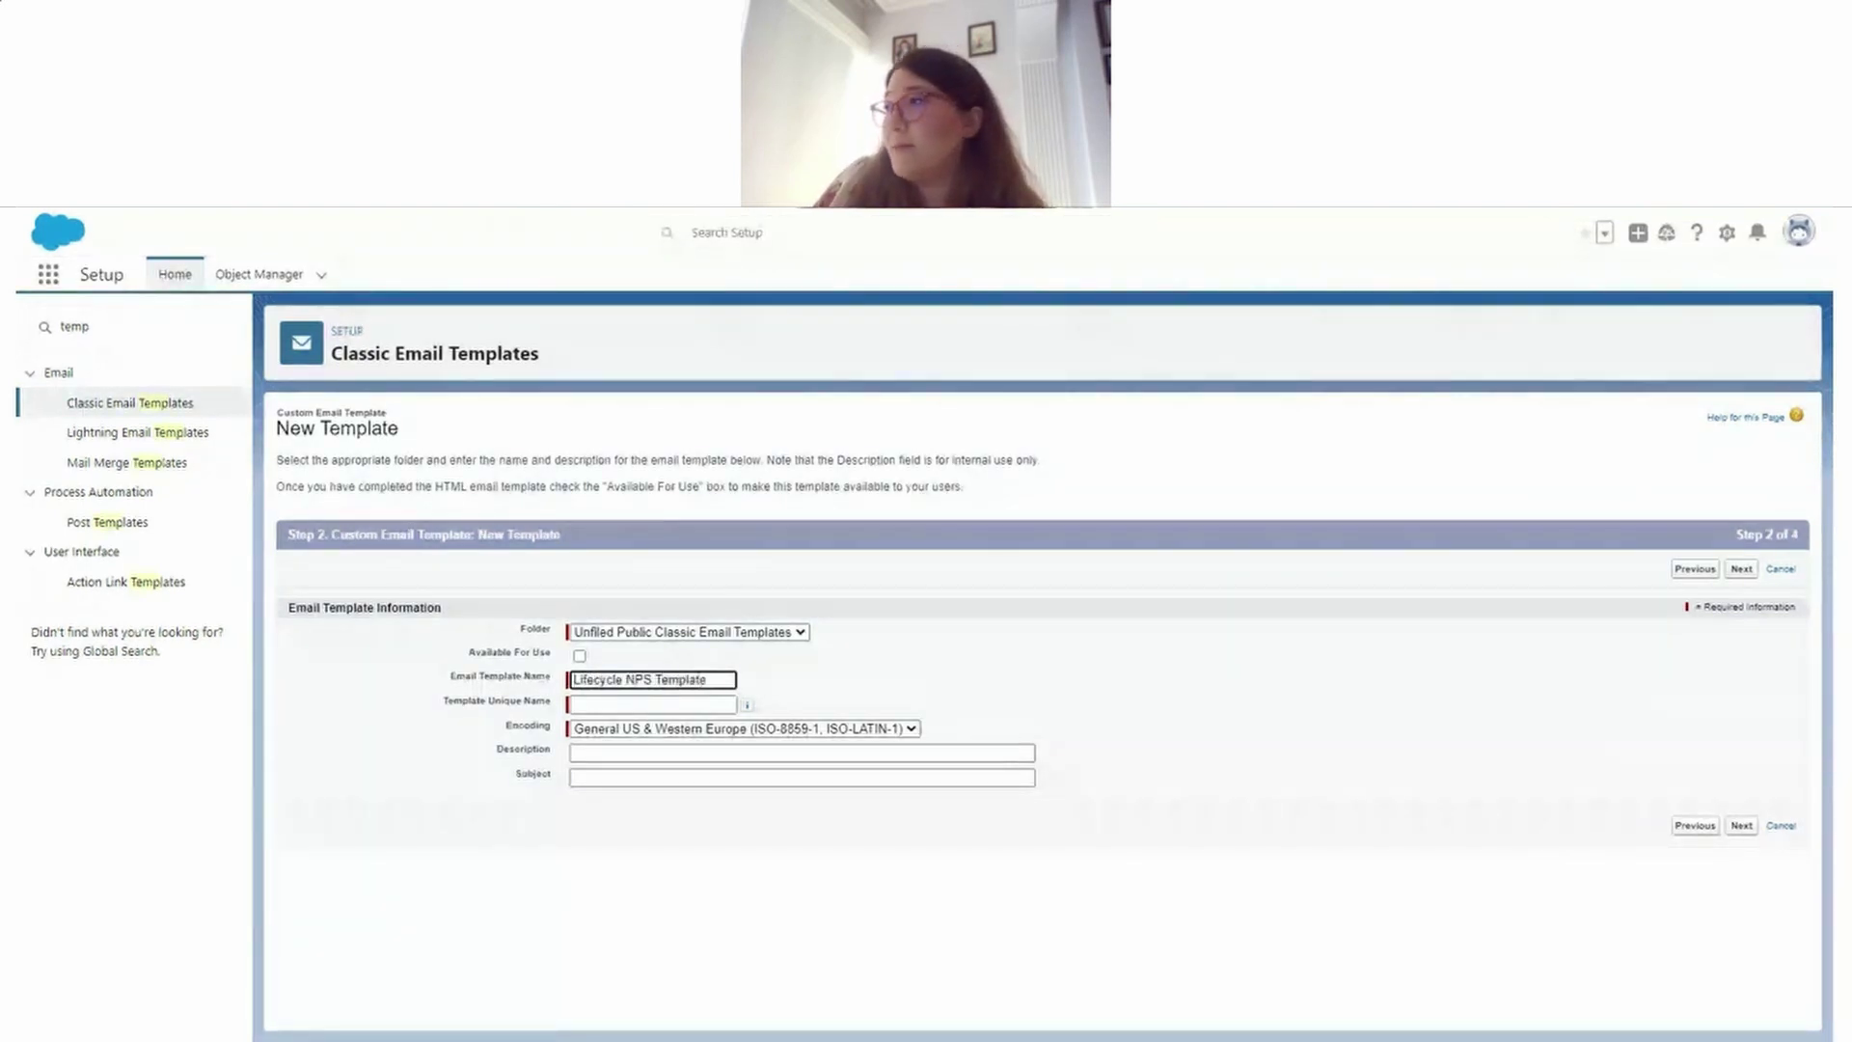
pyautogui.click(648, 718)
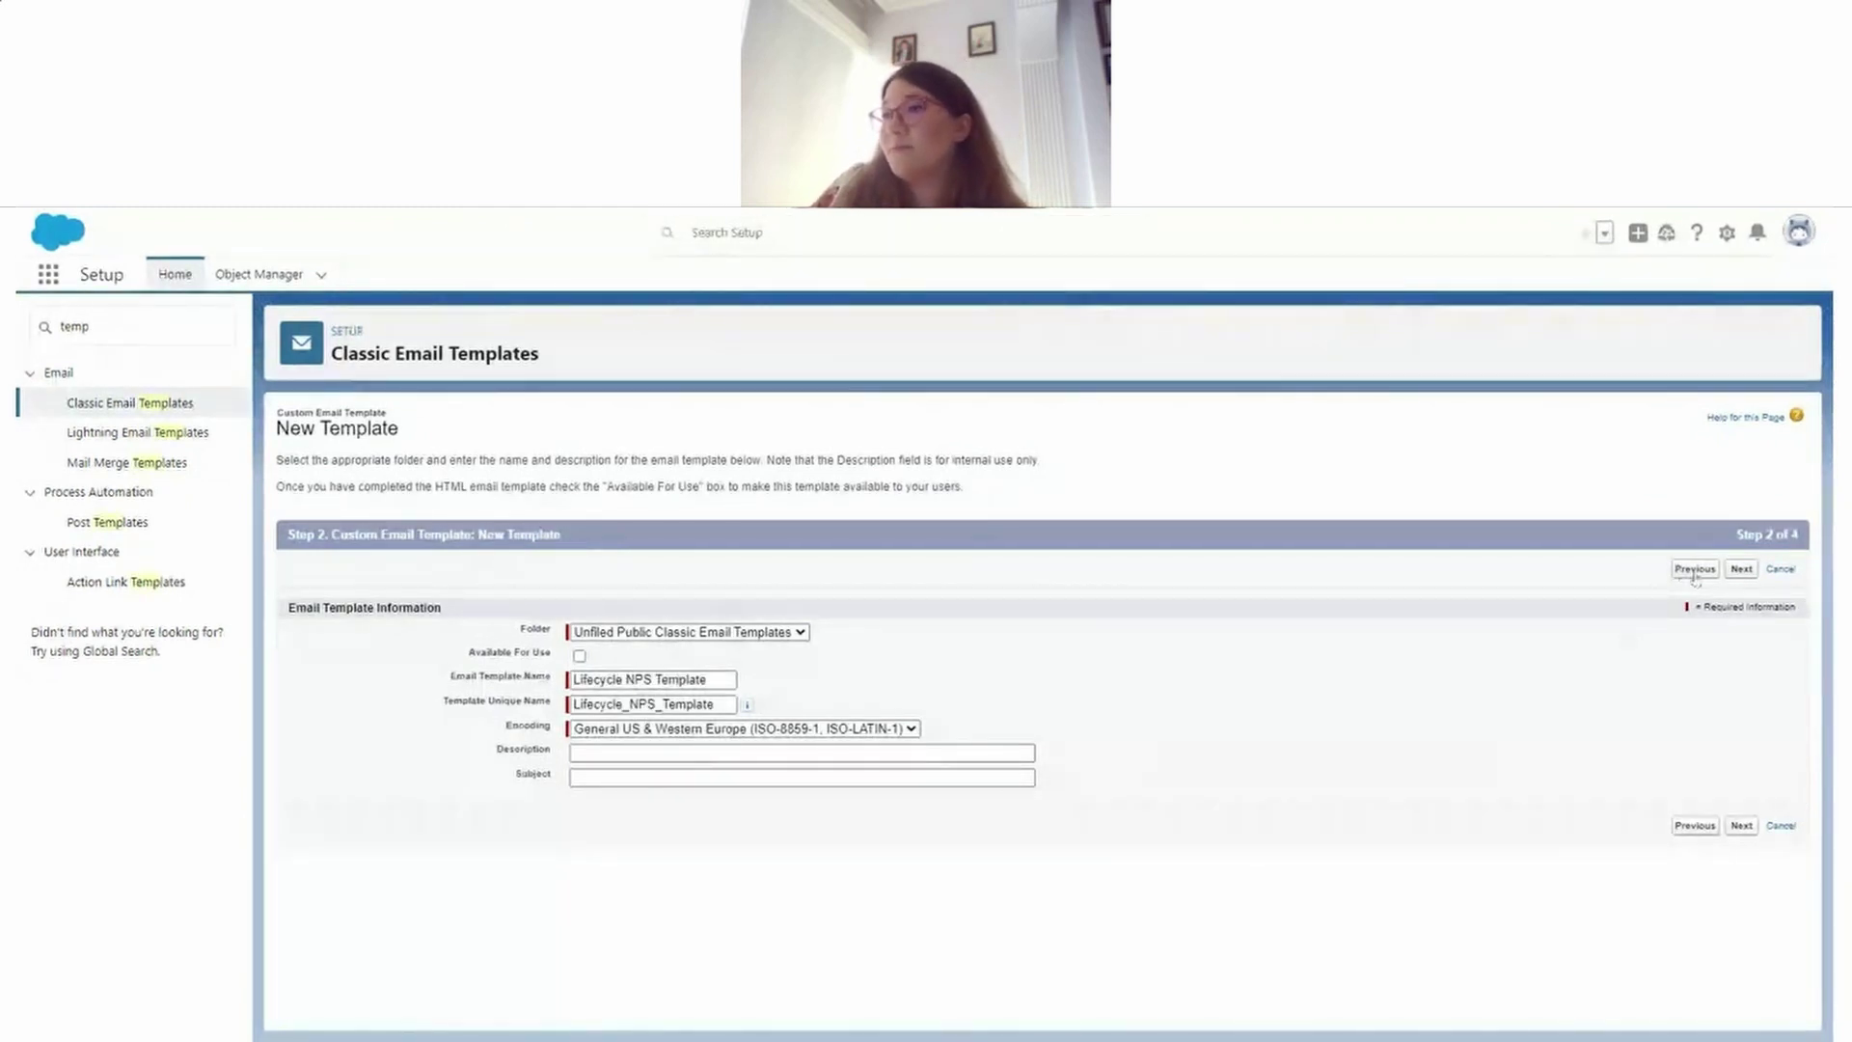
# Step: Mark the template available for use and enter the subject 'Would you recommend Survicate?'
pyautogui.click(579, 656)
pyautogui.click(1741, 569)
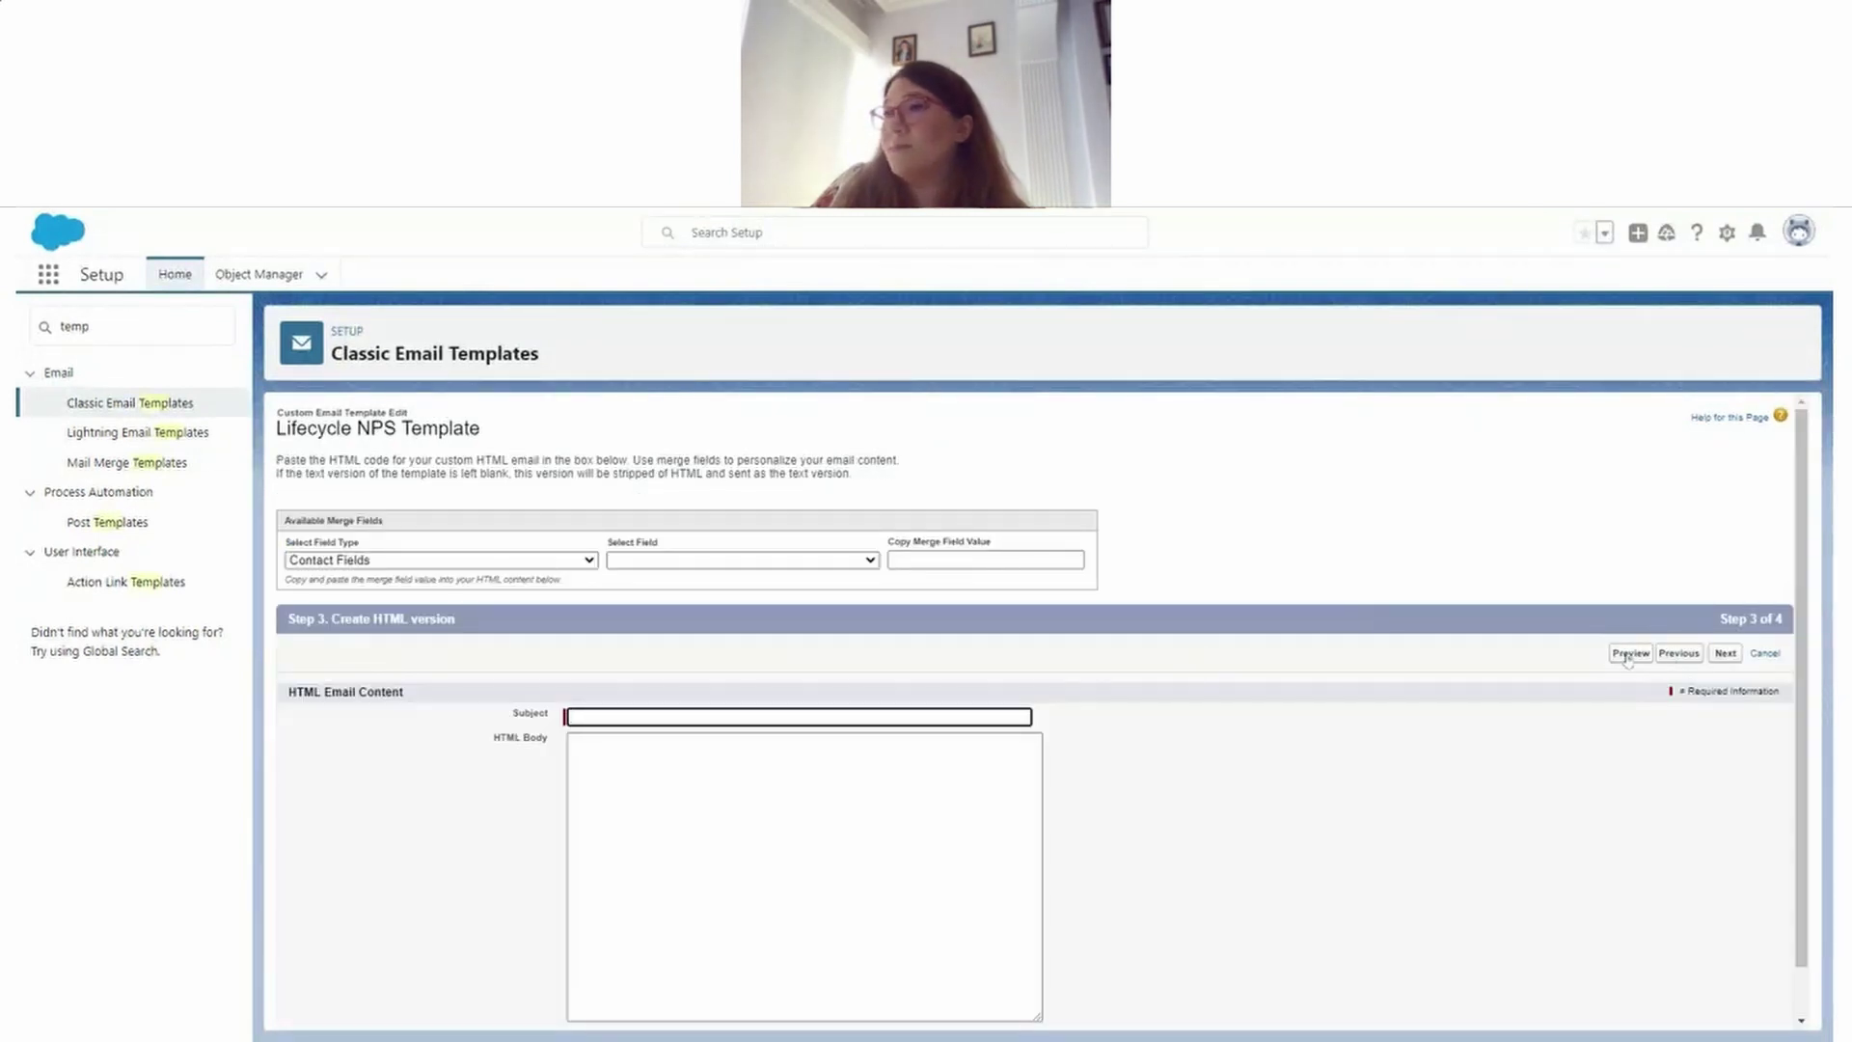
pyautogui.hotkey('alt', 'Left')
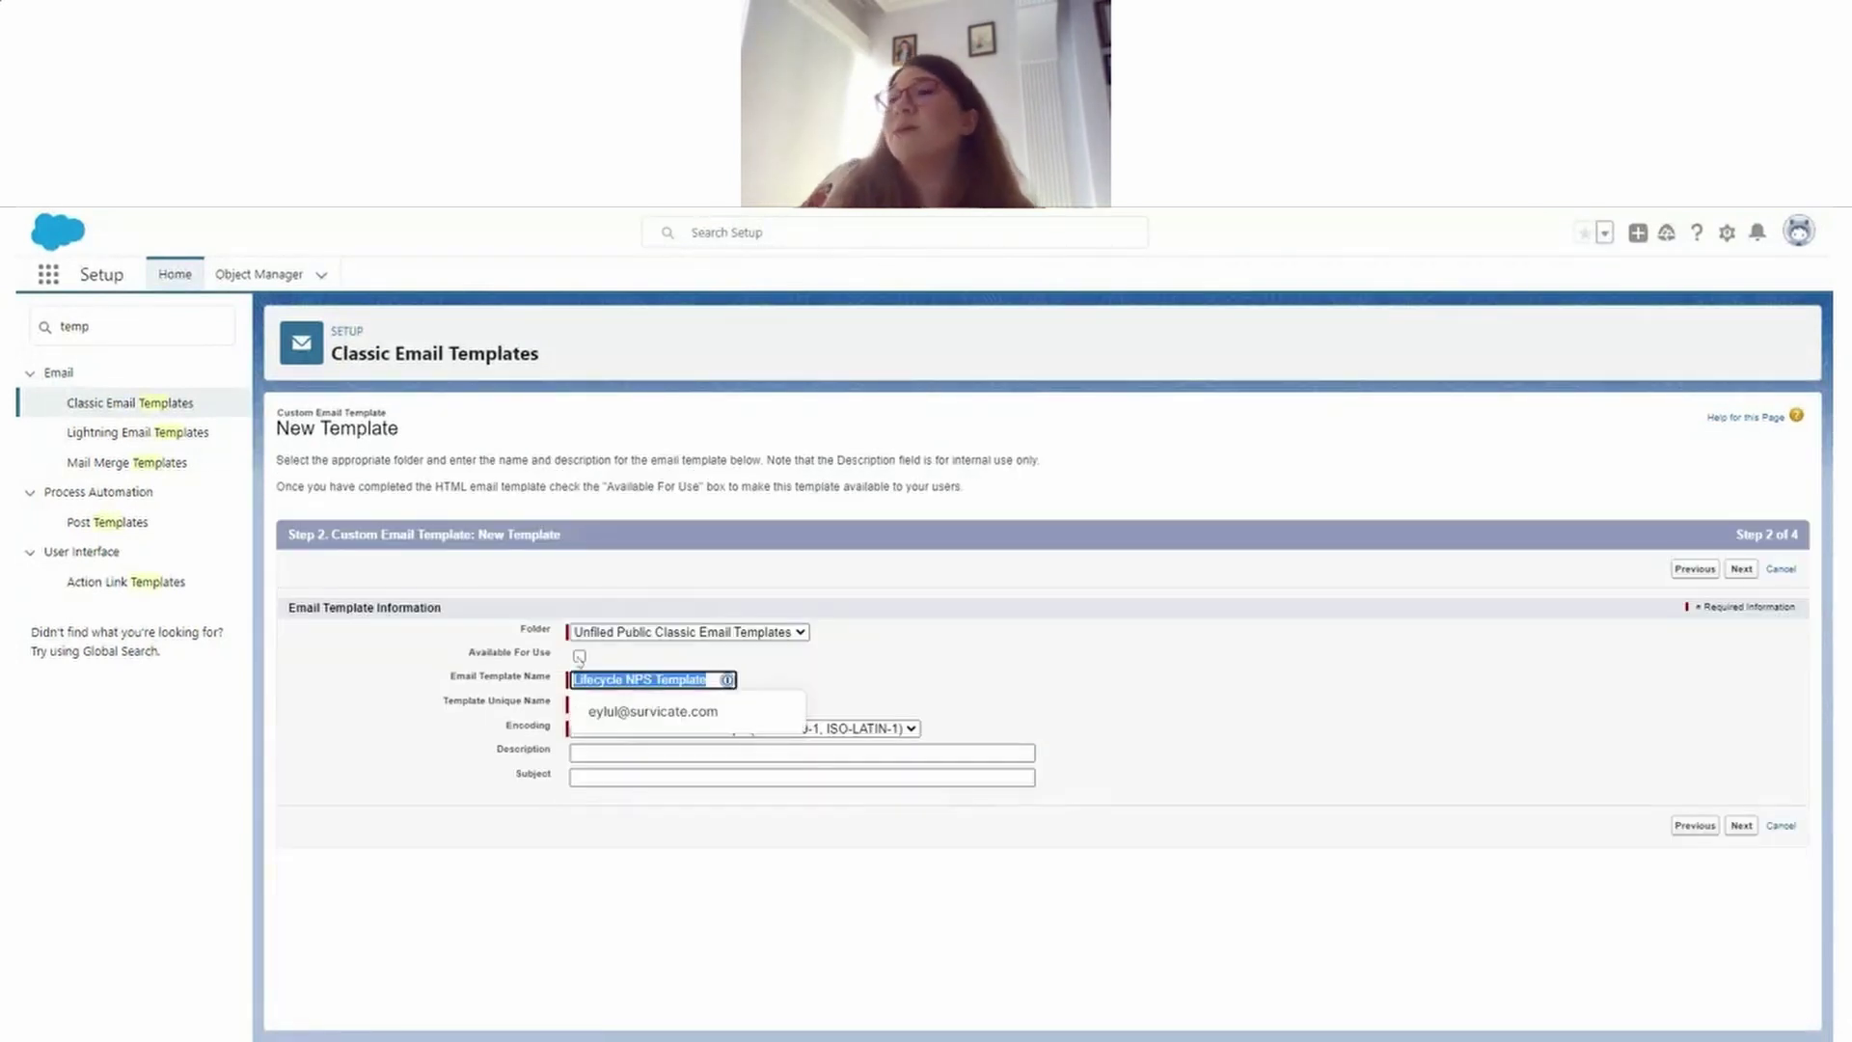
pyautogui.click(1740, 569)
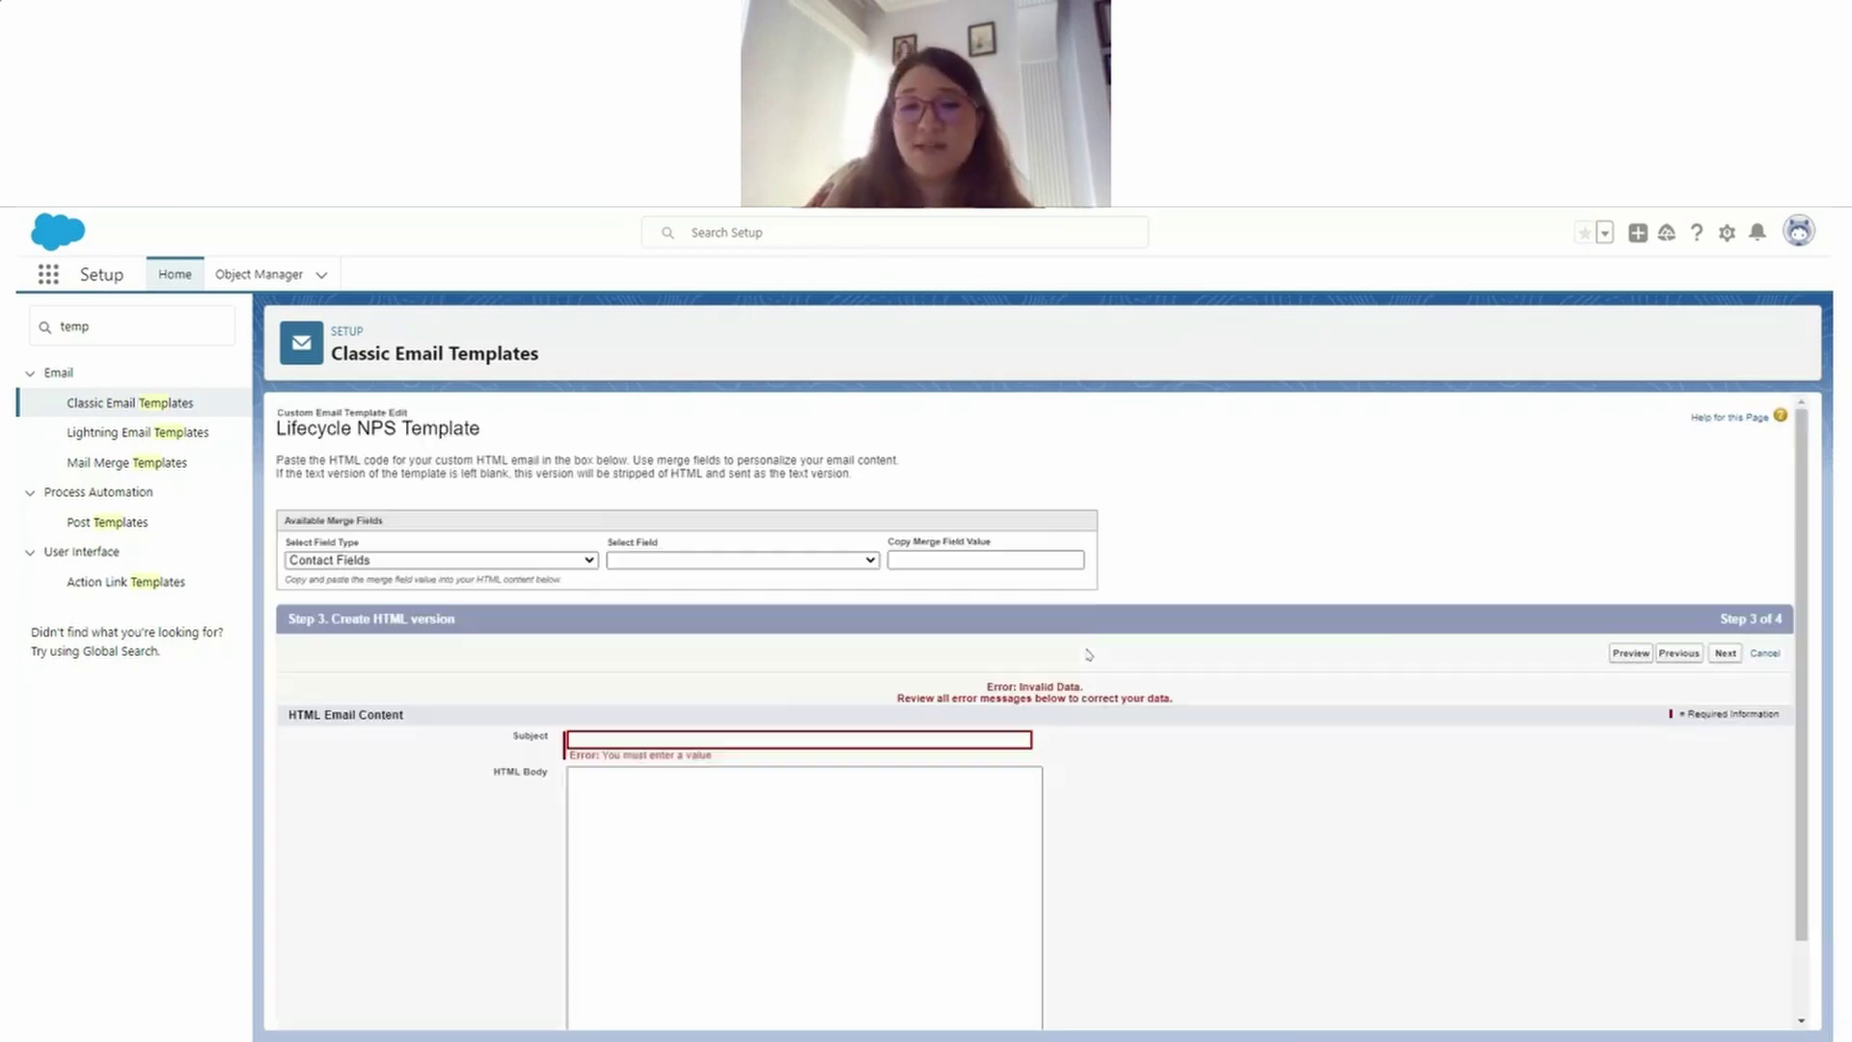
pyautogui.scroll(-1, 648, 743)
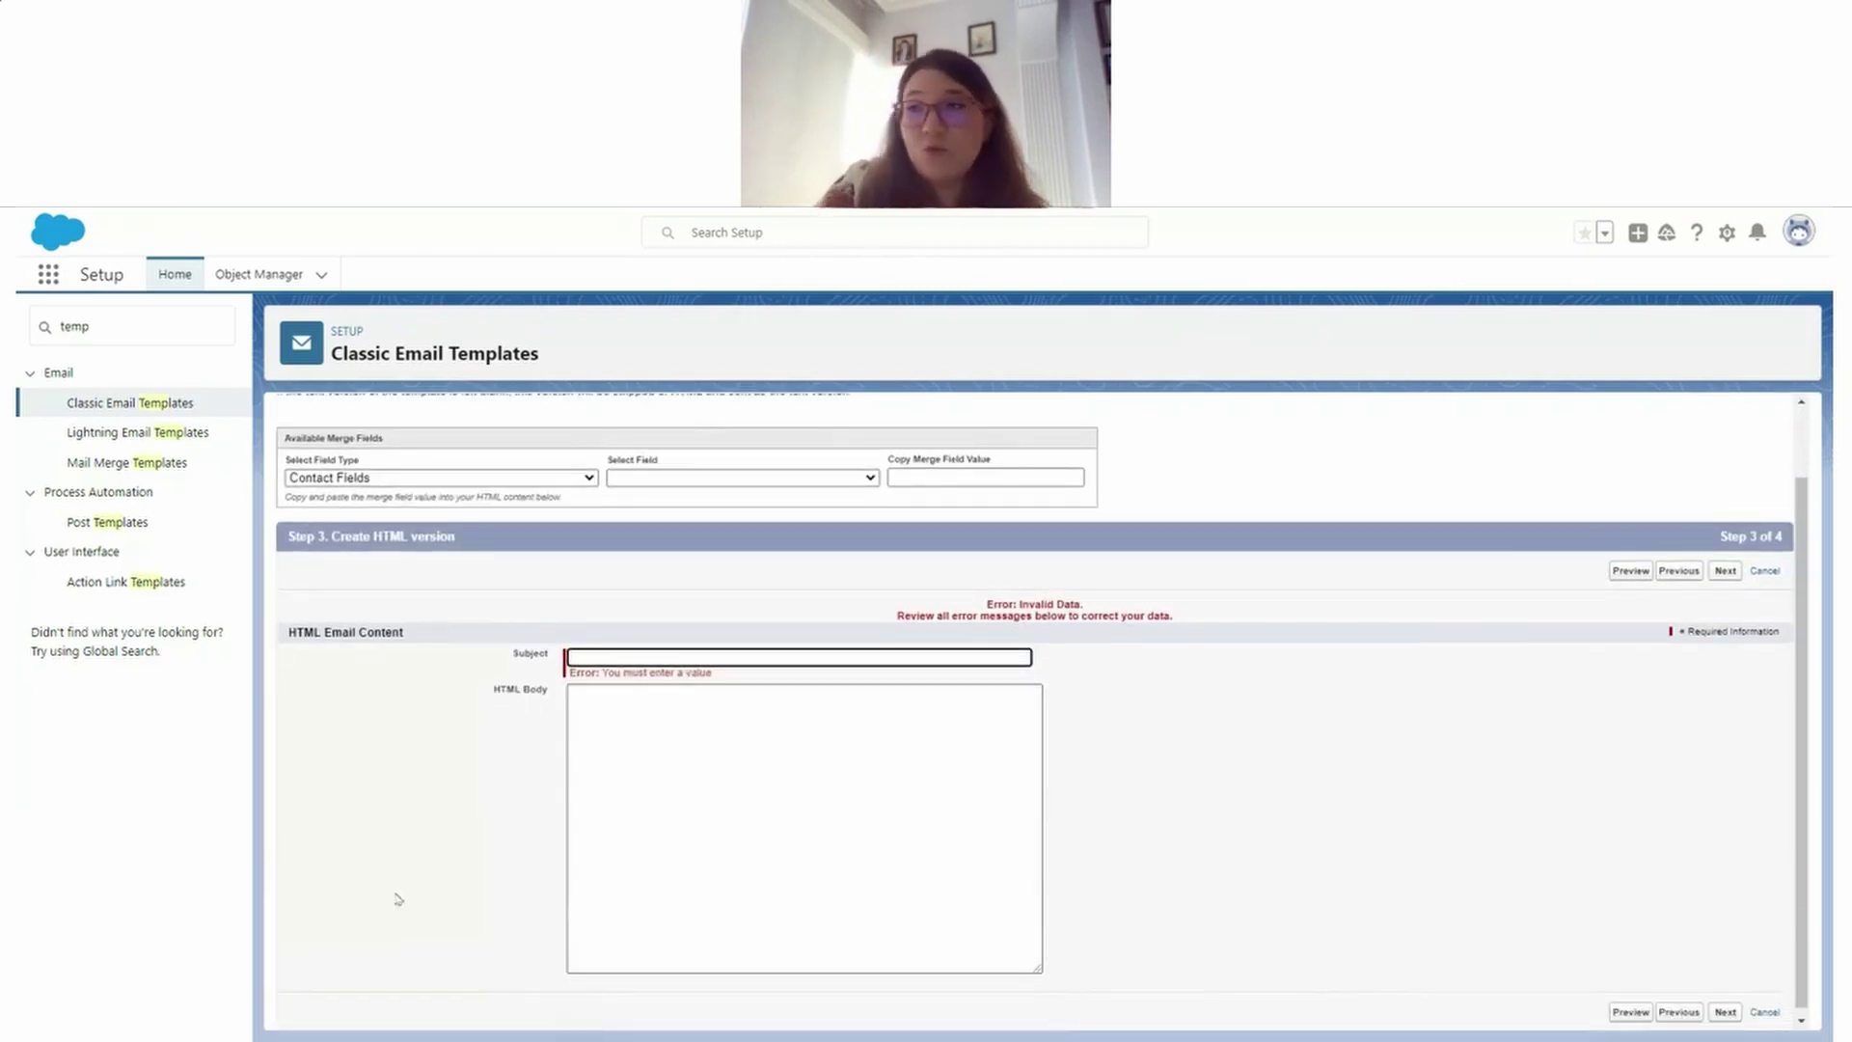
pyautogui.write('uld y')
pyautogui.press('BackSpace')
pyautogui.press('BackSpace')
pyautogui.press('BackSpace')
pyautogui.press('BackSpace')
pyautogui.write('ld you ')
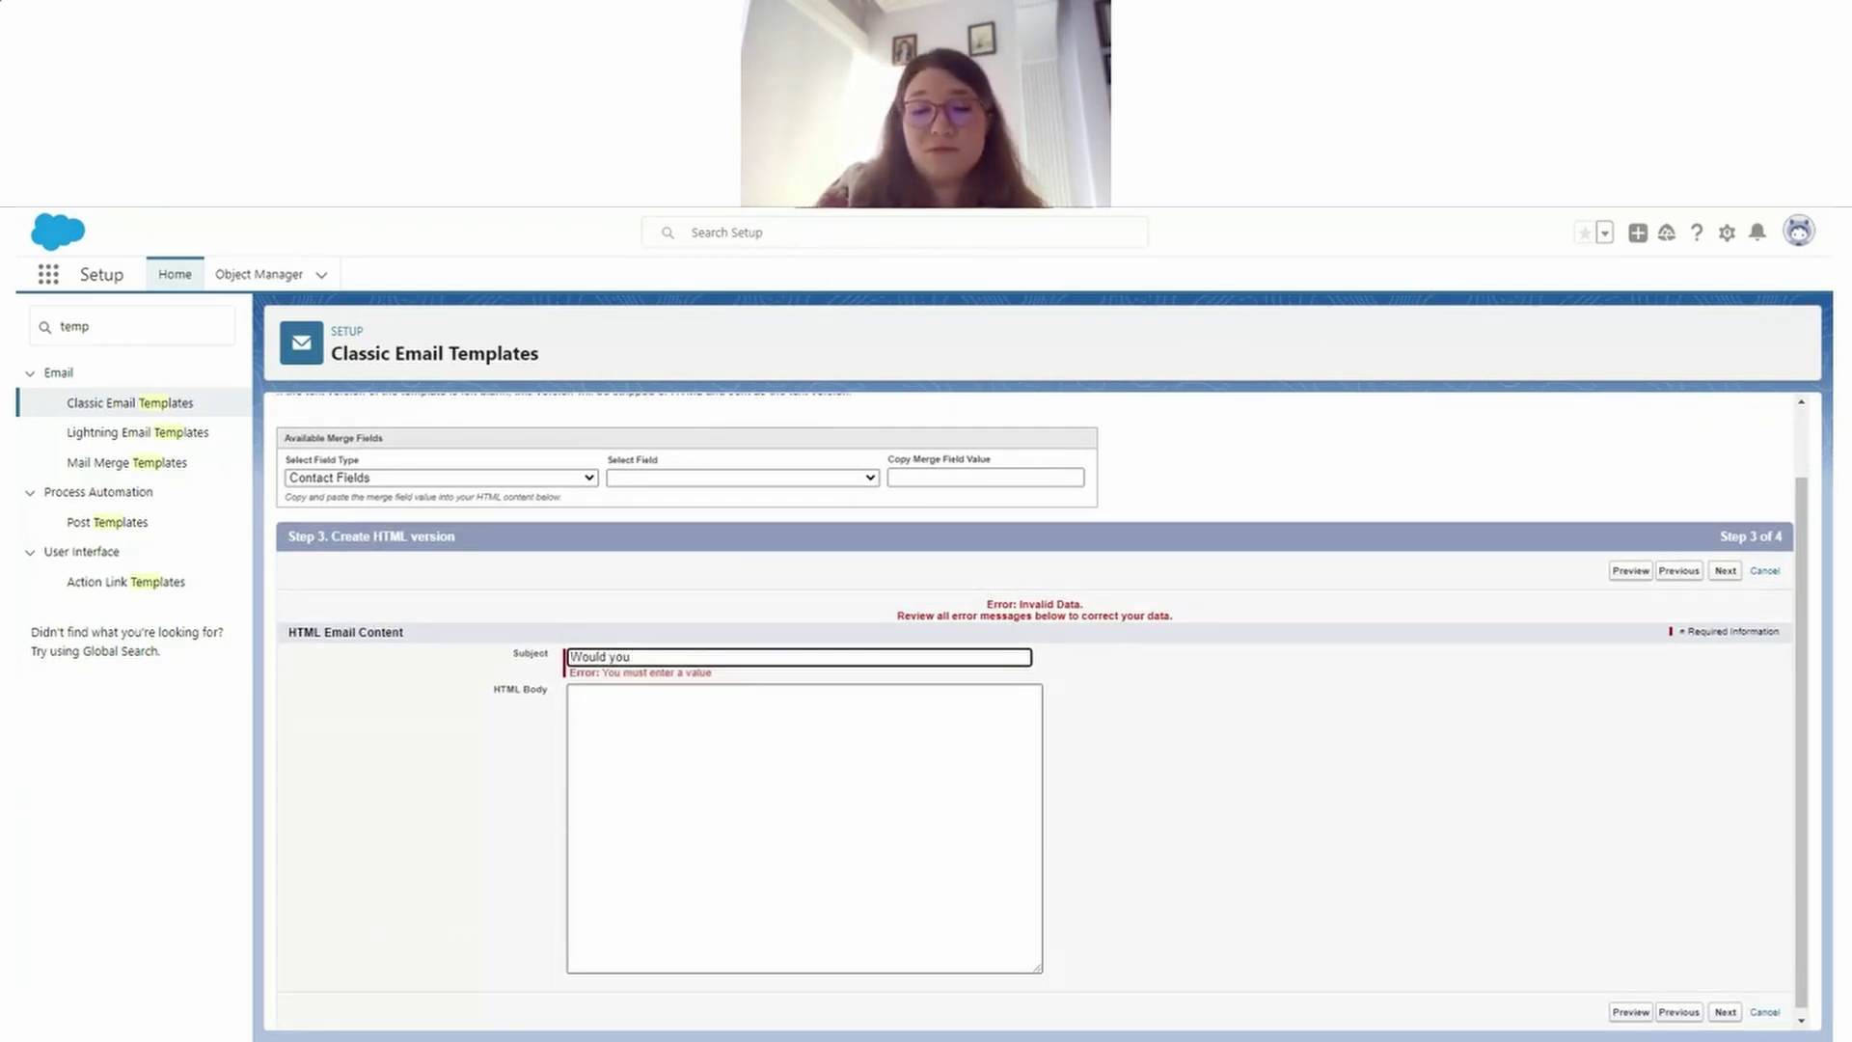
pyautogui.write('recommend Survicate?')
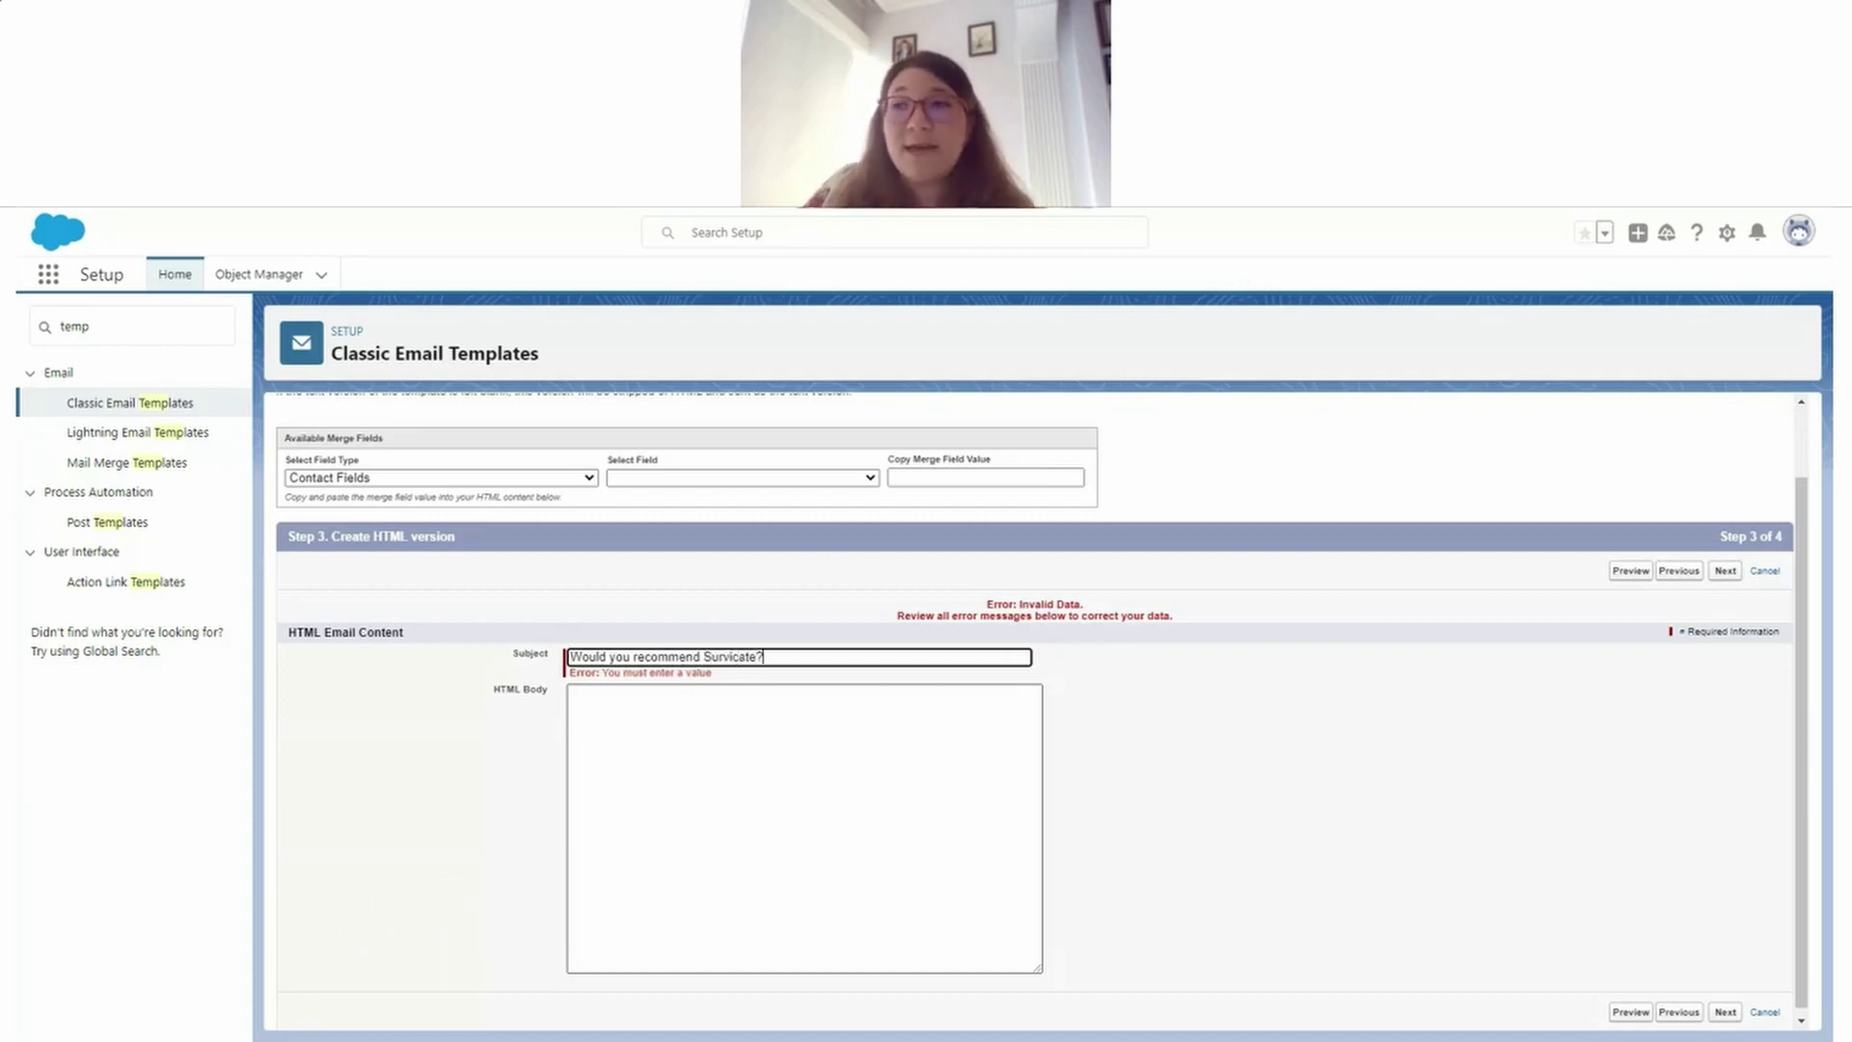
# Step: Paste the NPS survey HTML into the body and save the template
pyautogui.click(649, 794)
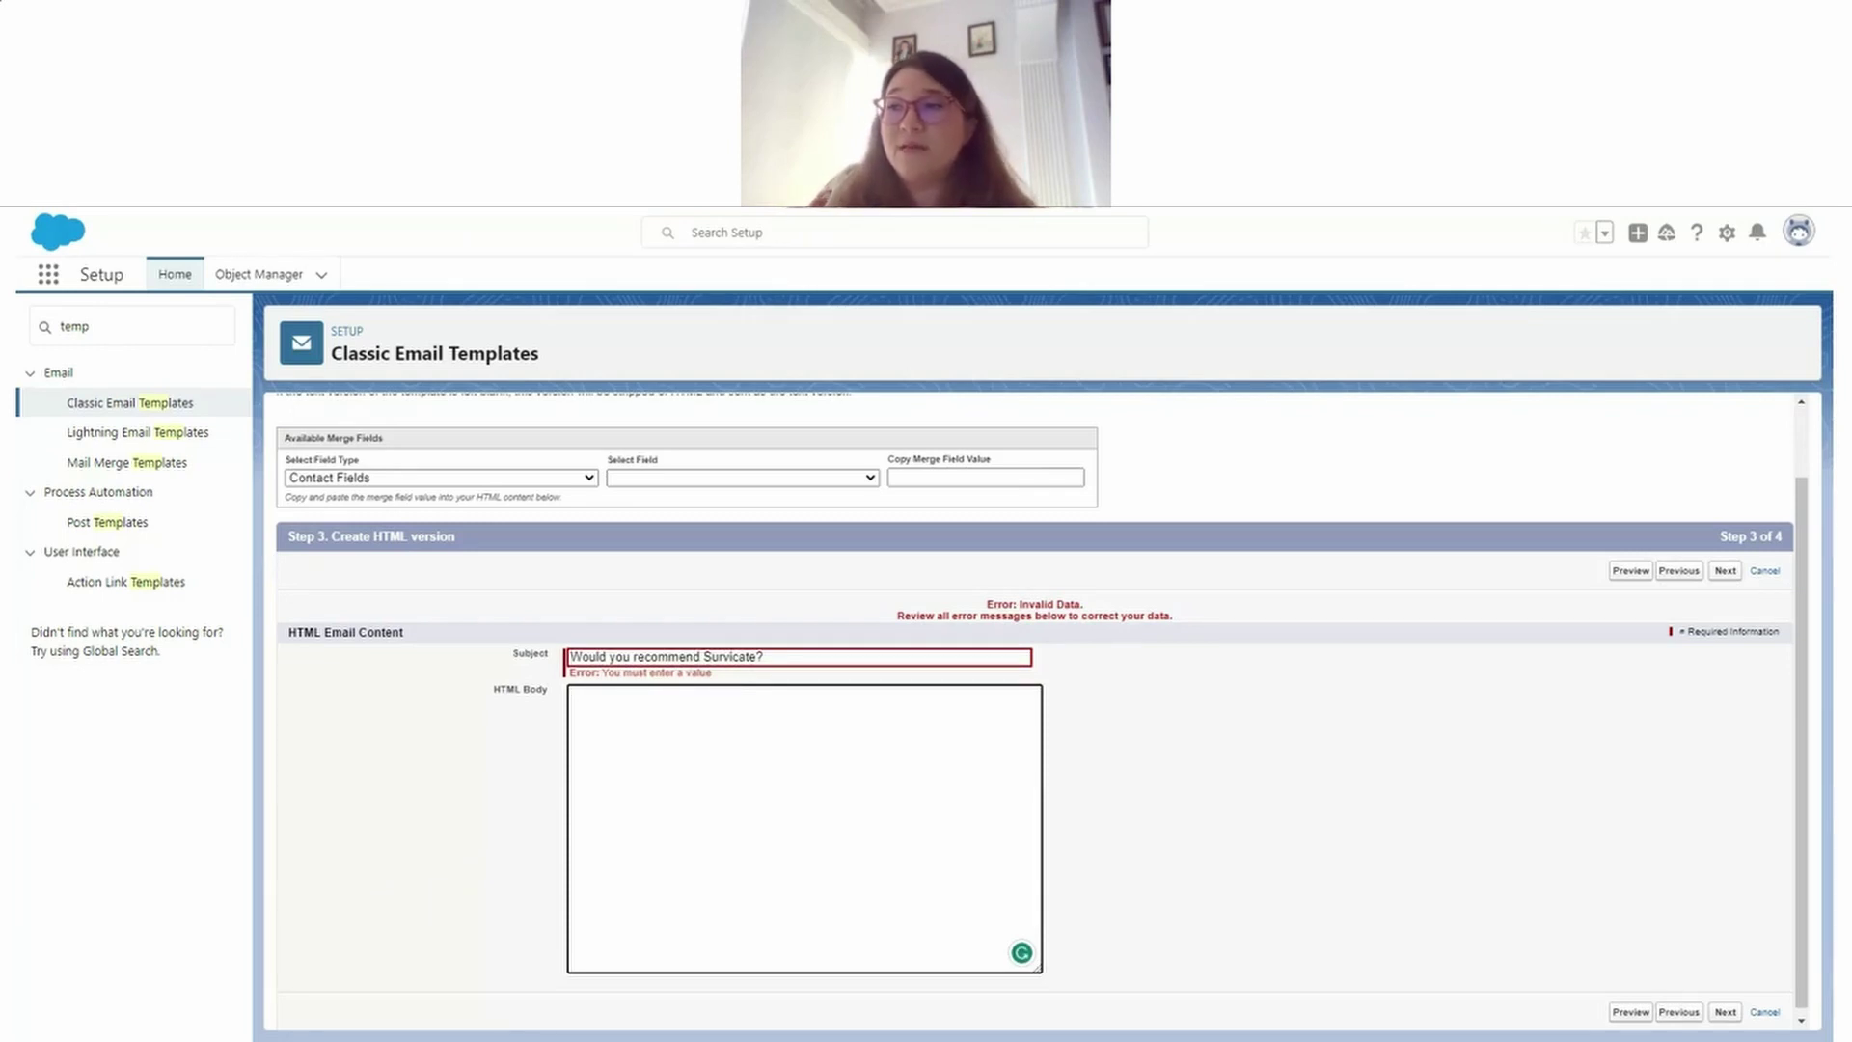
pyautogui.hotkey('ctrl', 'v')
pyautogui.scroll(3, 805, 828)
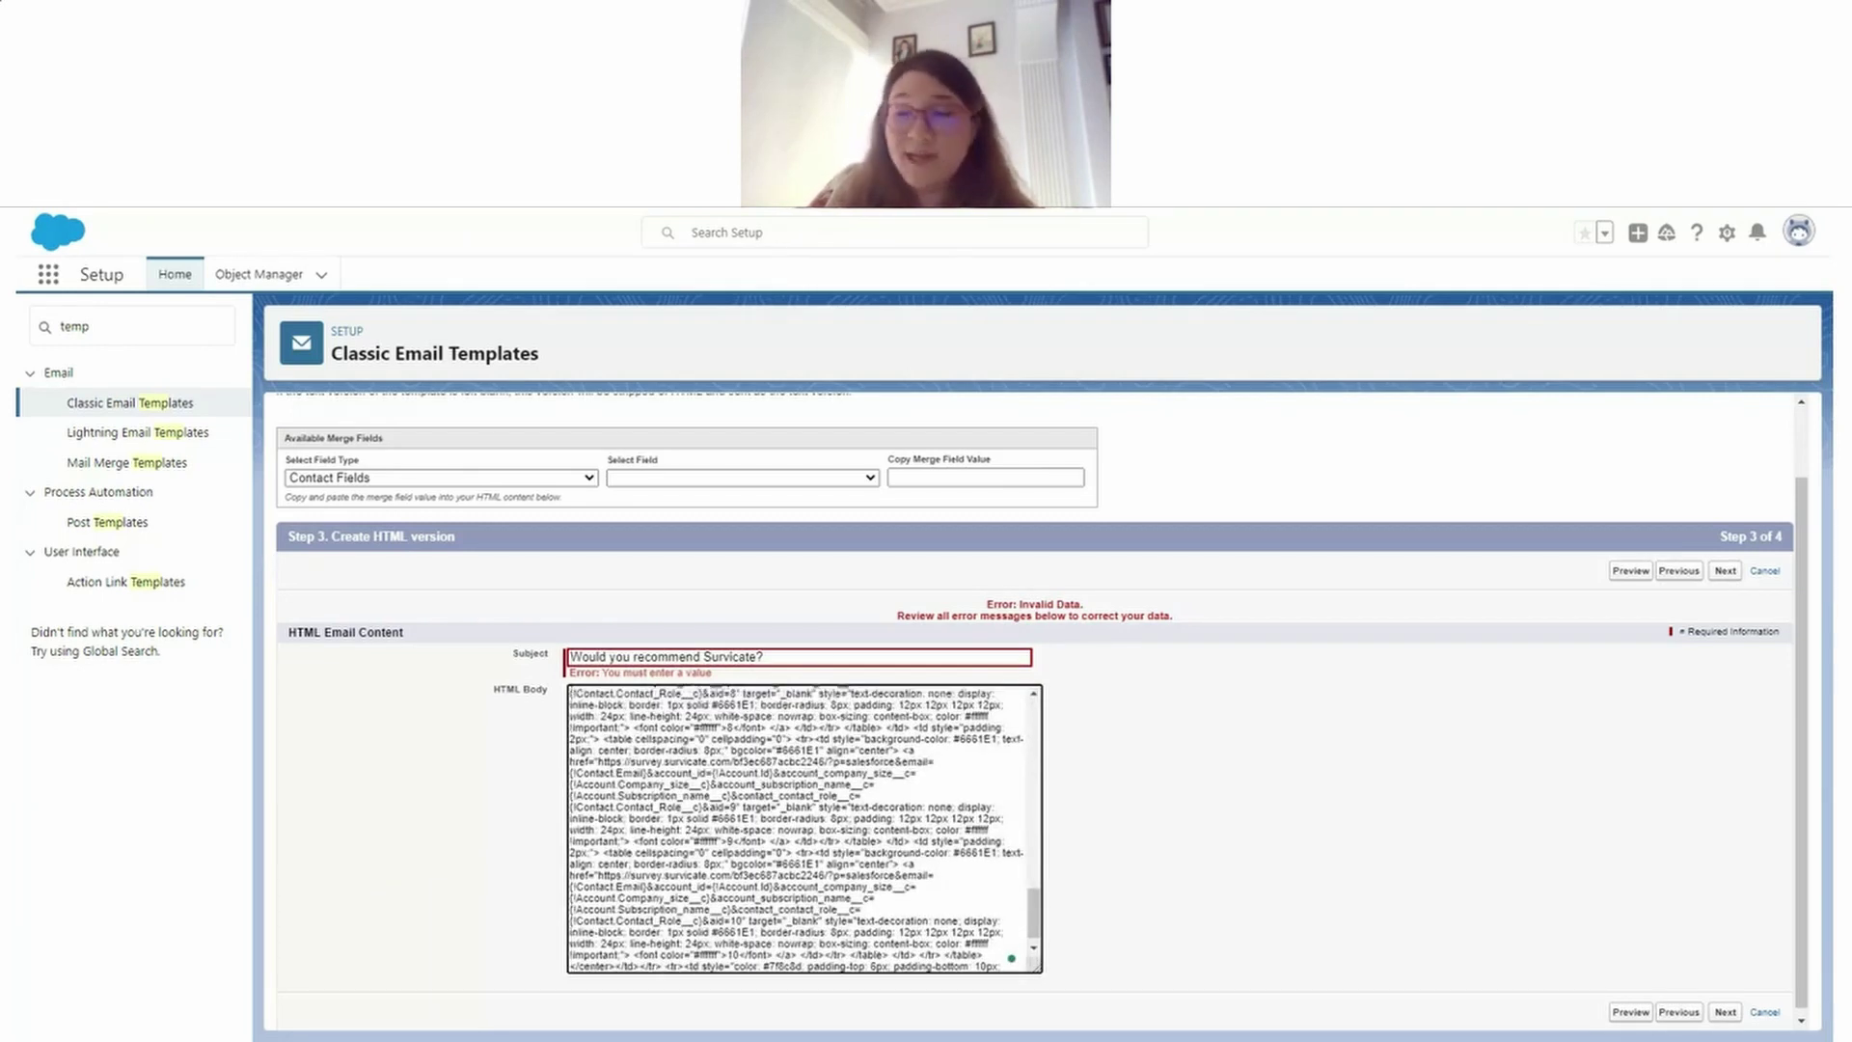
pyautogui.scroll(-5, 804, 828)
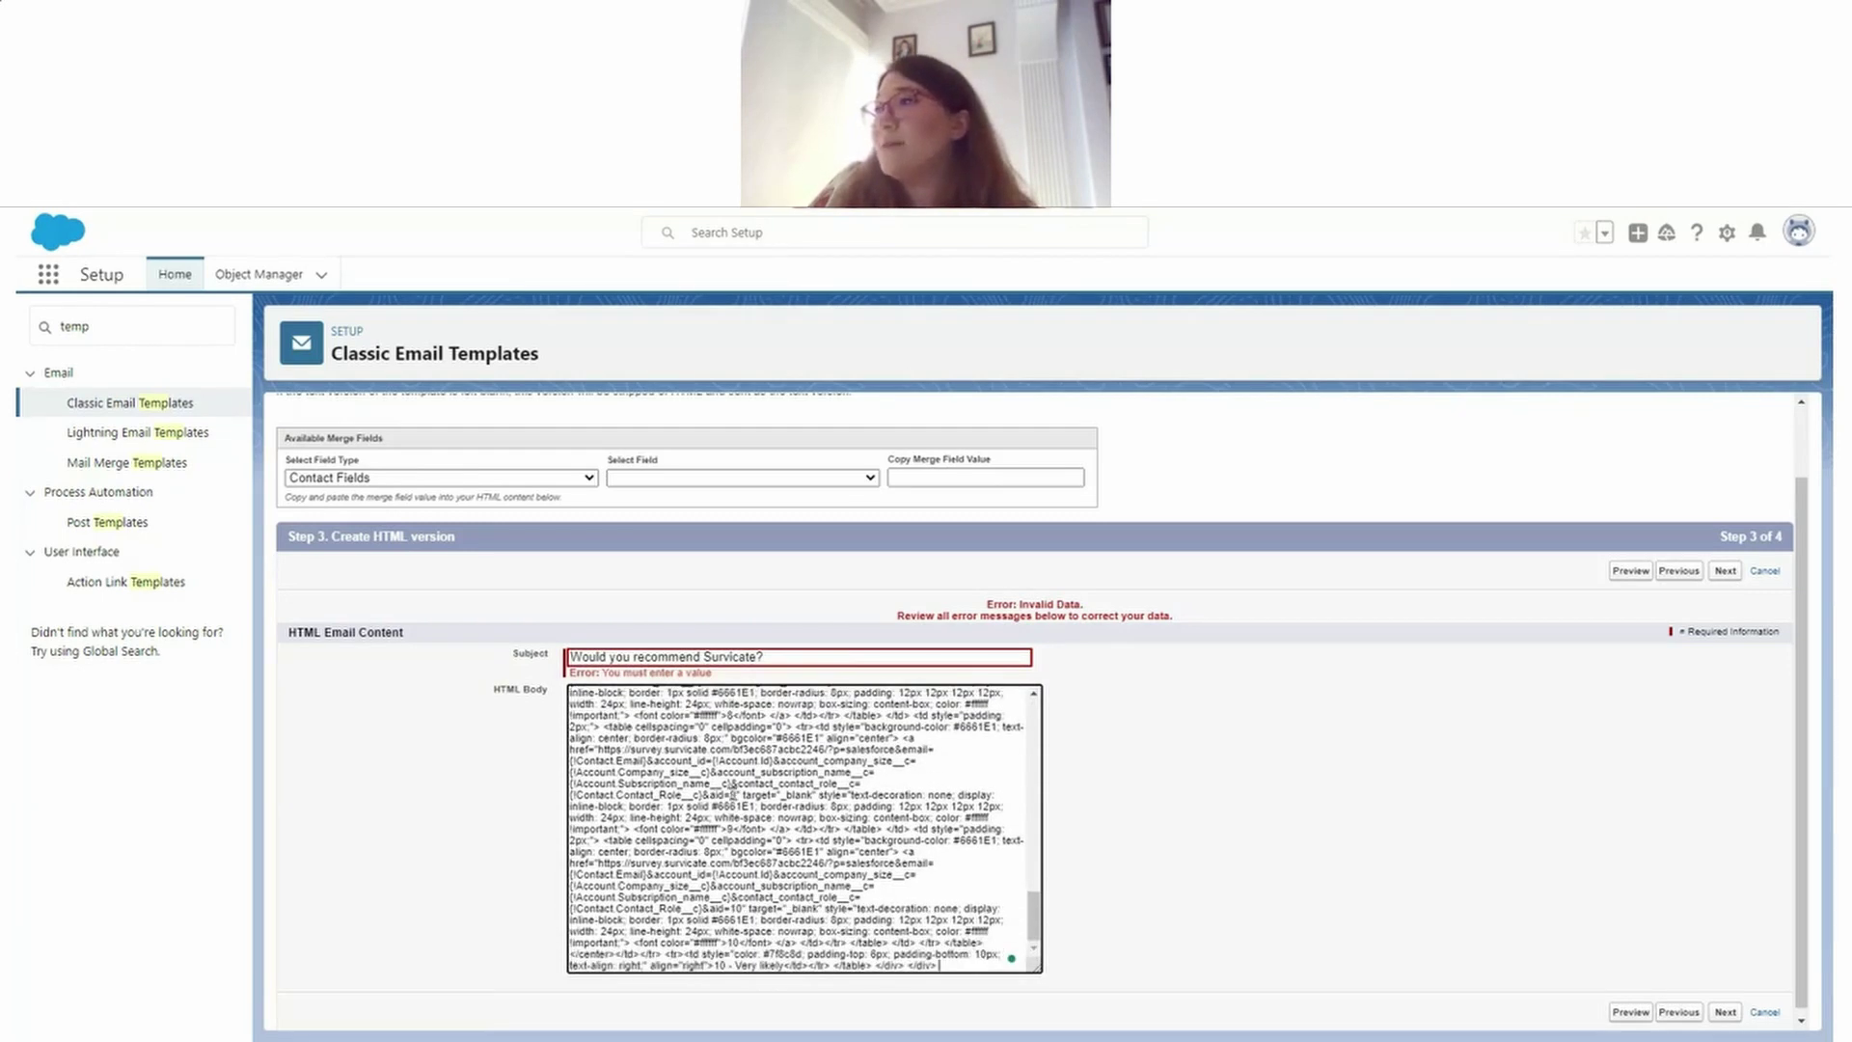
pyautogui.click(1726, 572)
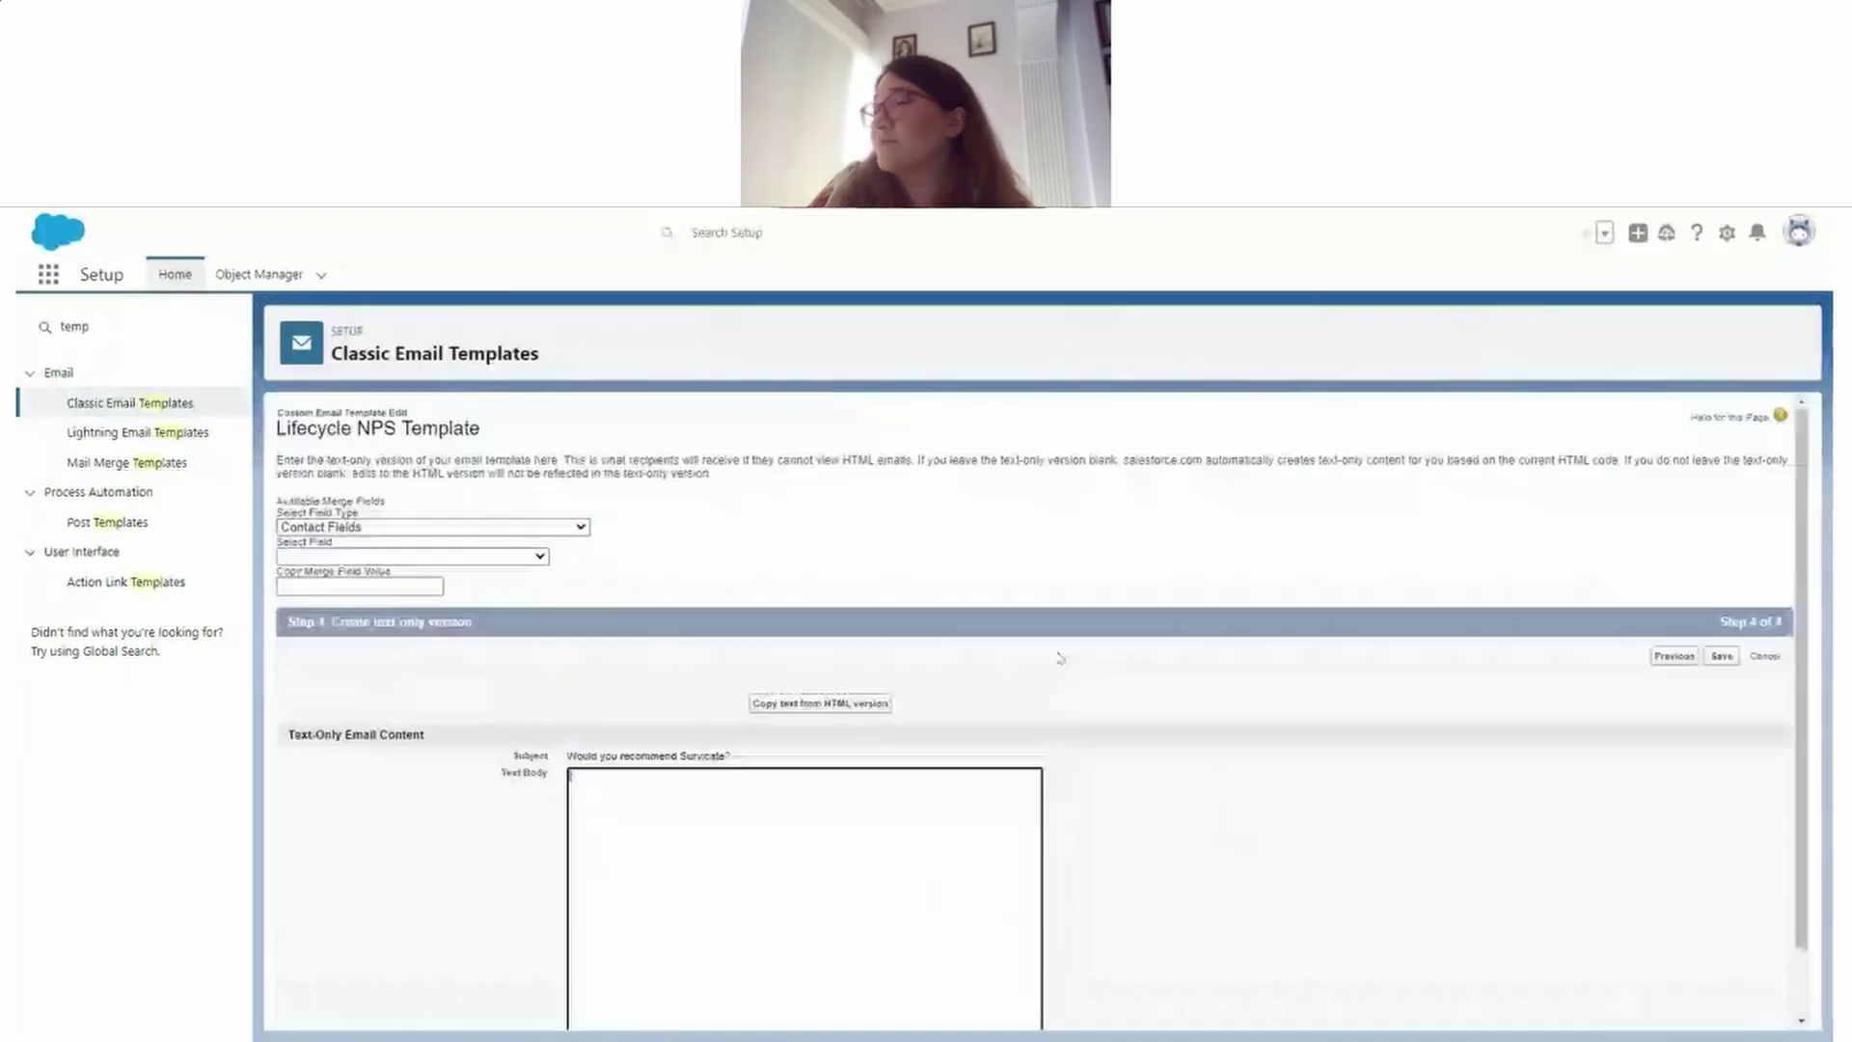
pyautogui.click(1722, 579)
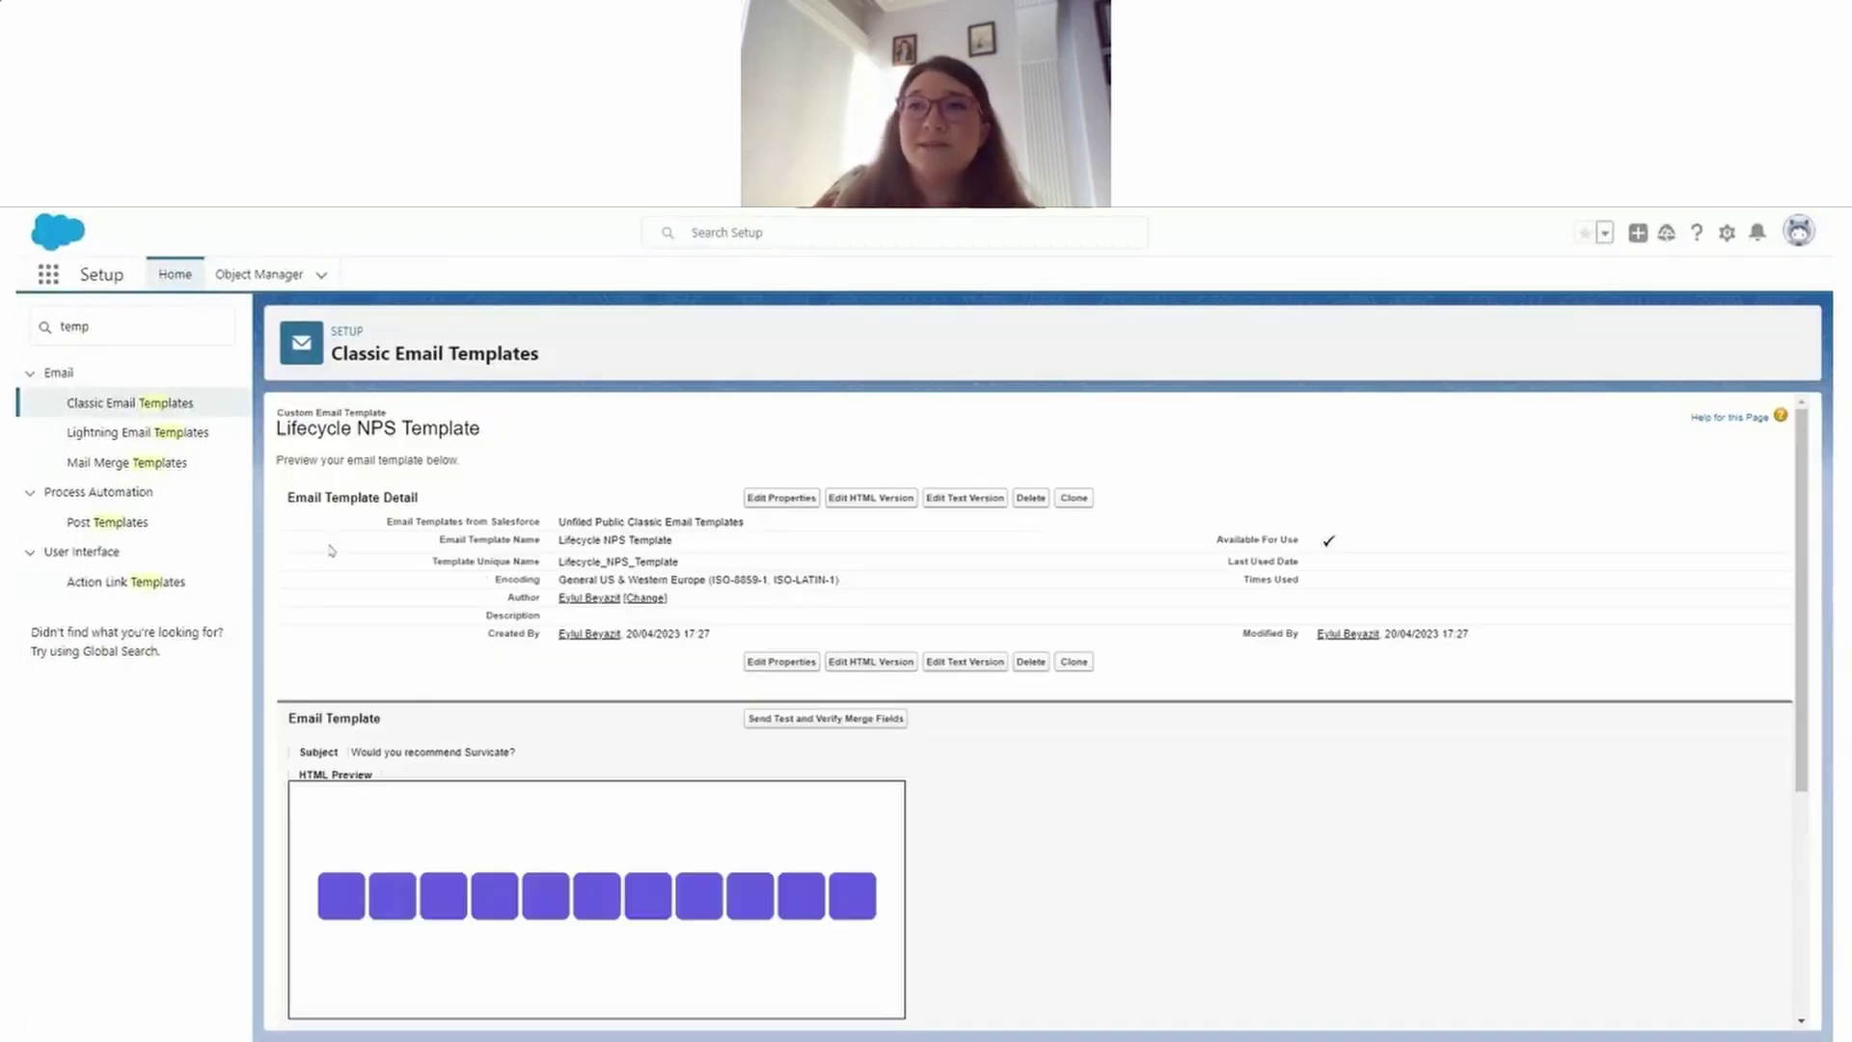
# Step: Search Setup Quick Find for 'alert'
pyautogui.click(111, 323)
pyautogui.press('BackSpace')
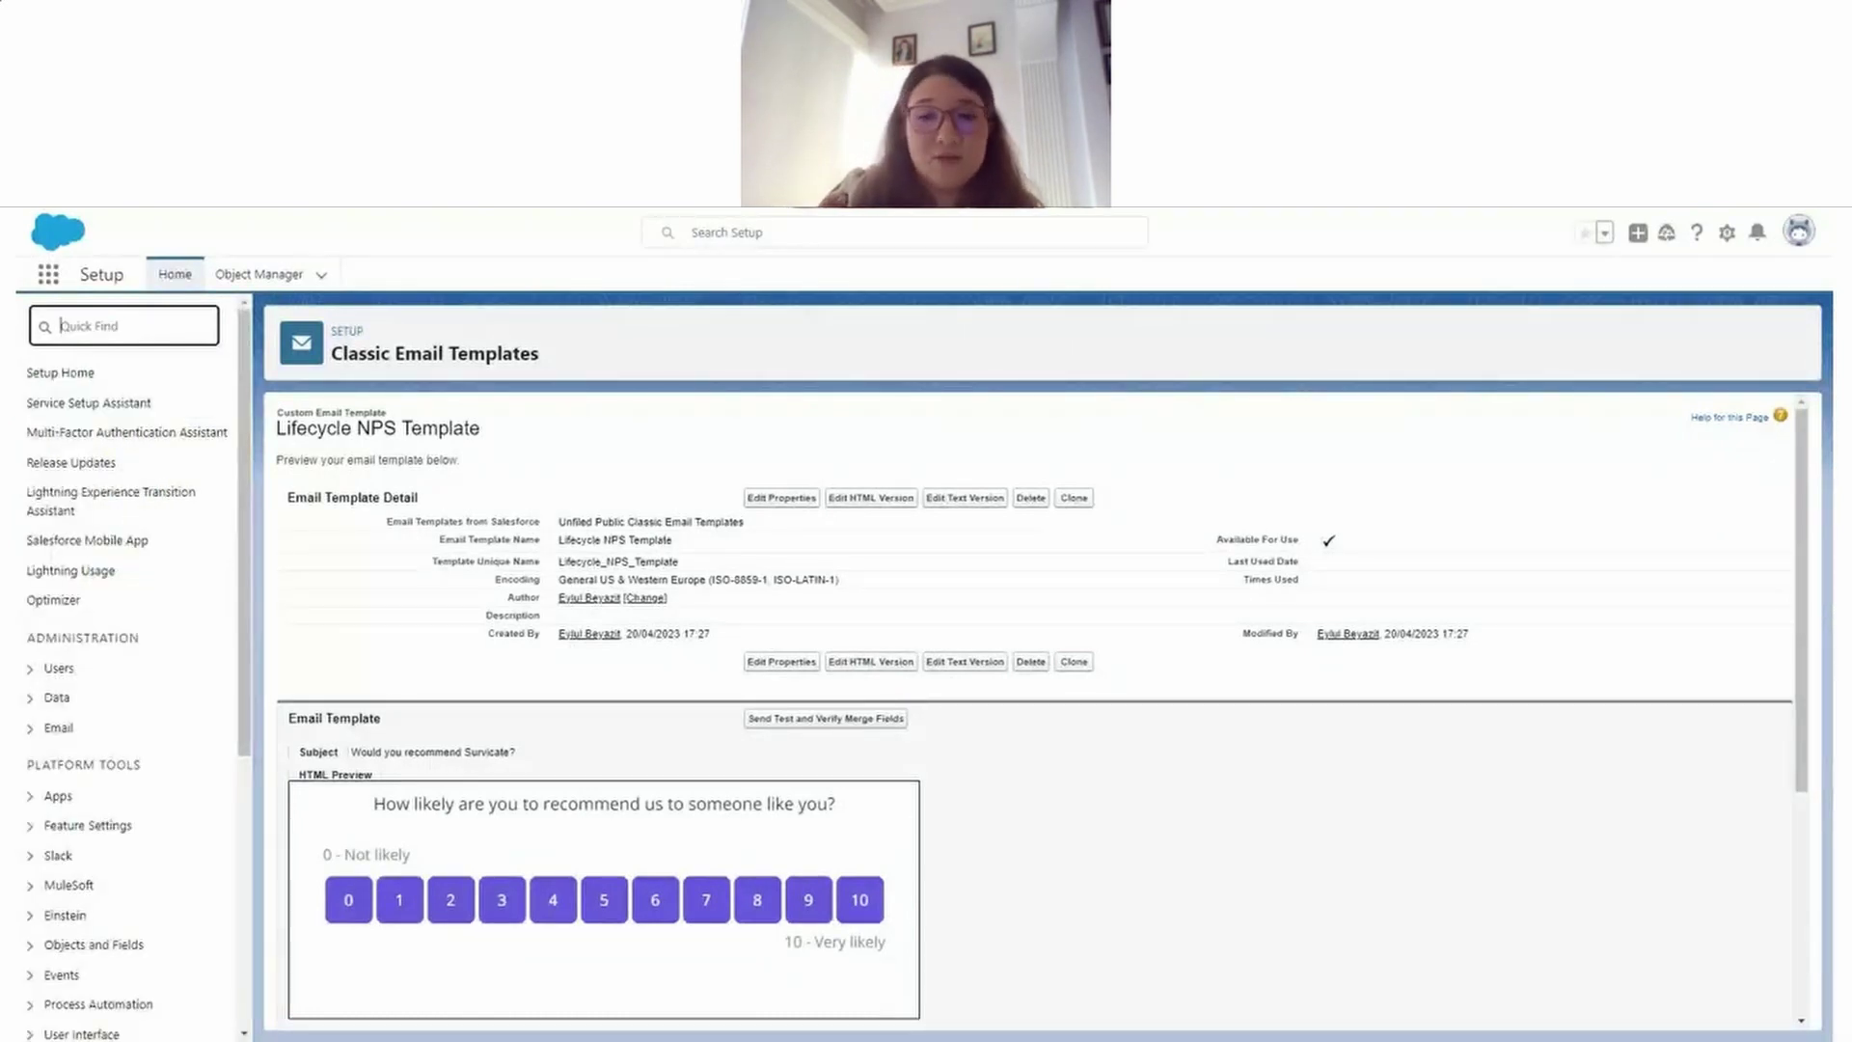
pyautogui.write('alert')
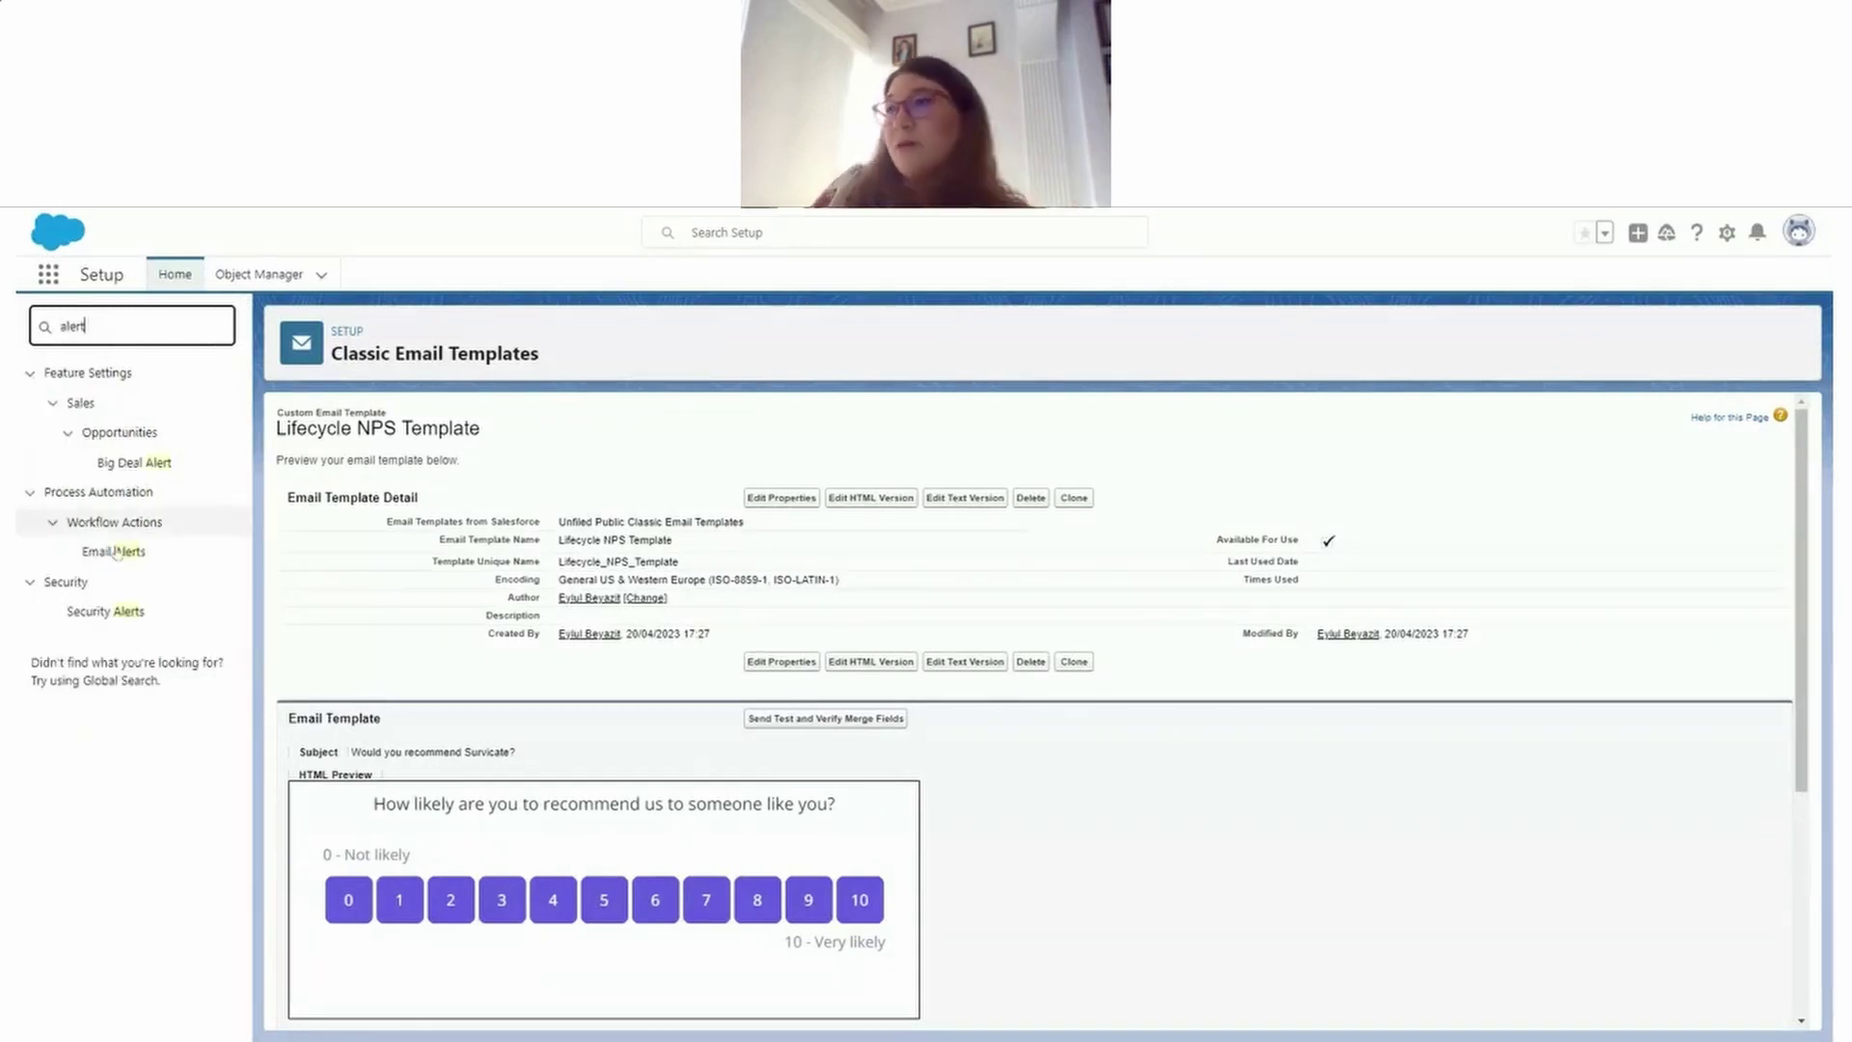
# Step: Start a new Contact email alert 'Send NPS survye when lifecycle stage is changed' using Lifecycle NPS Template
pyautogui.click(135, 552)
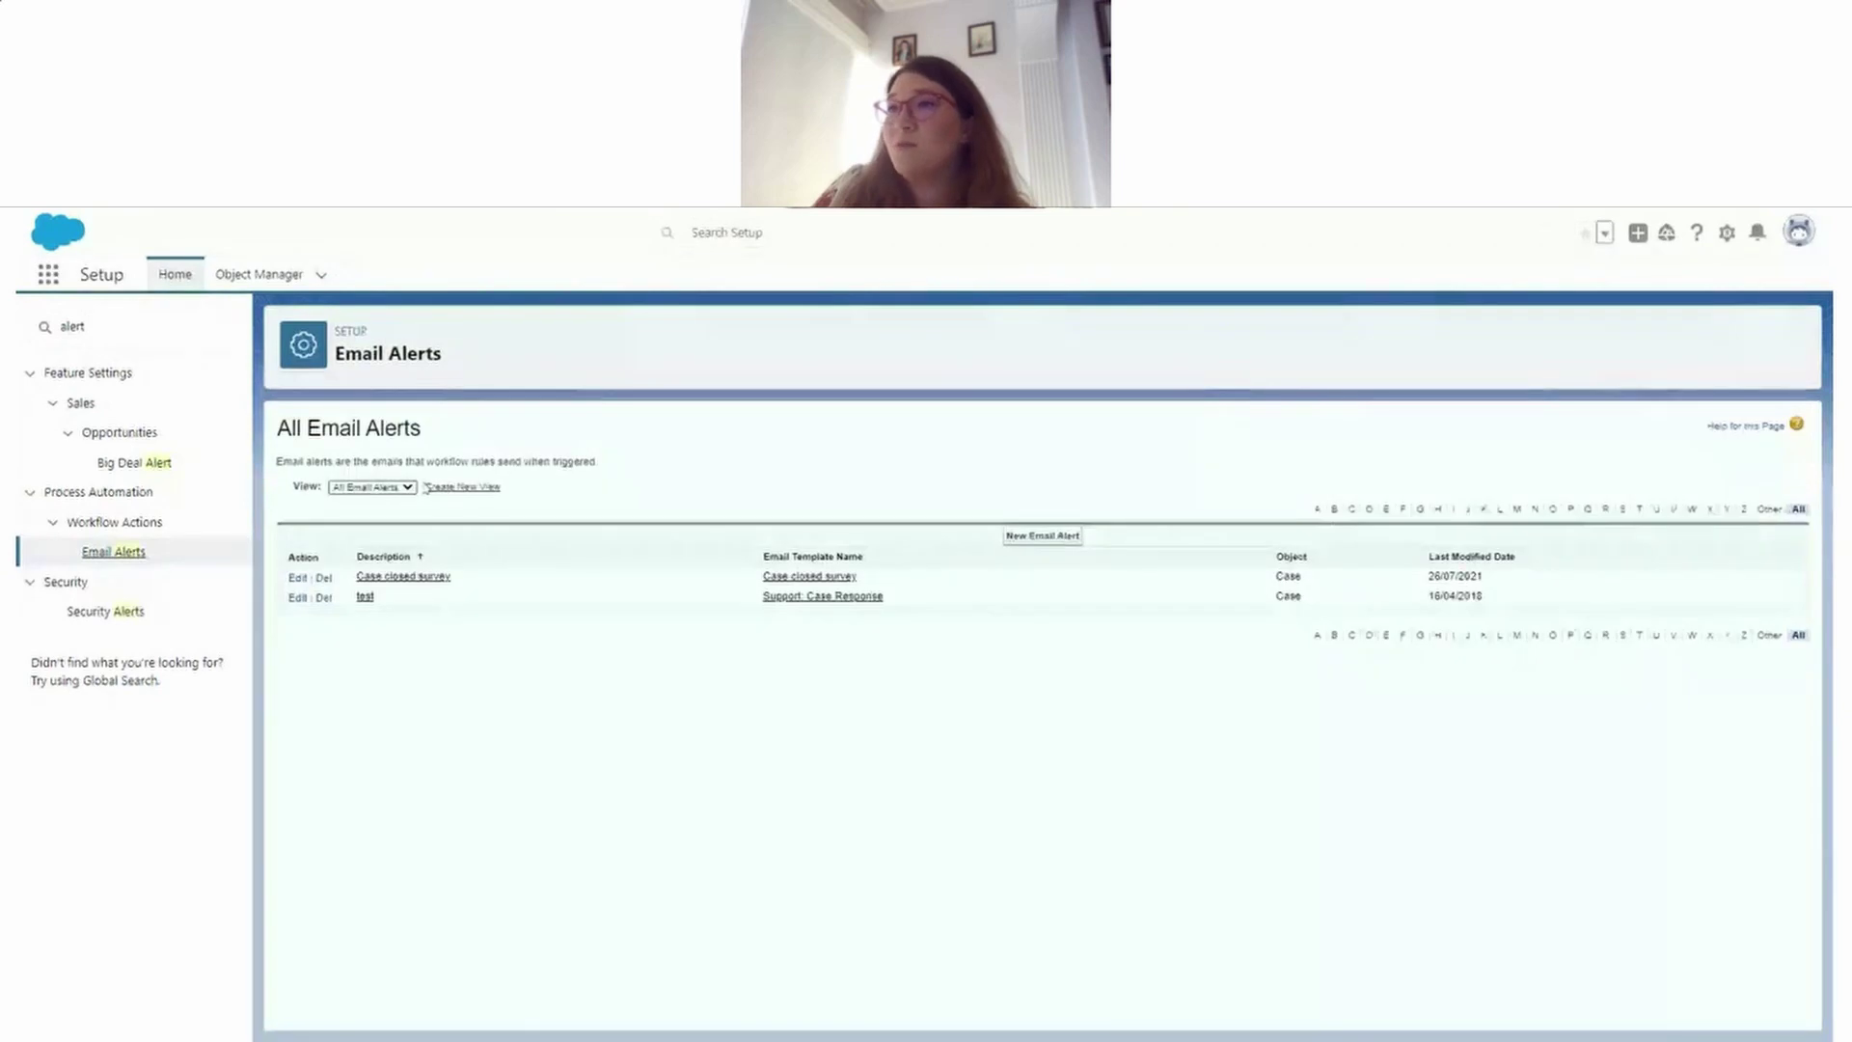
pyautogui.click(1035, 537)
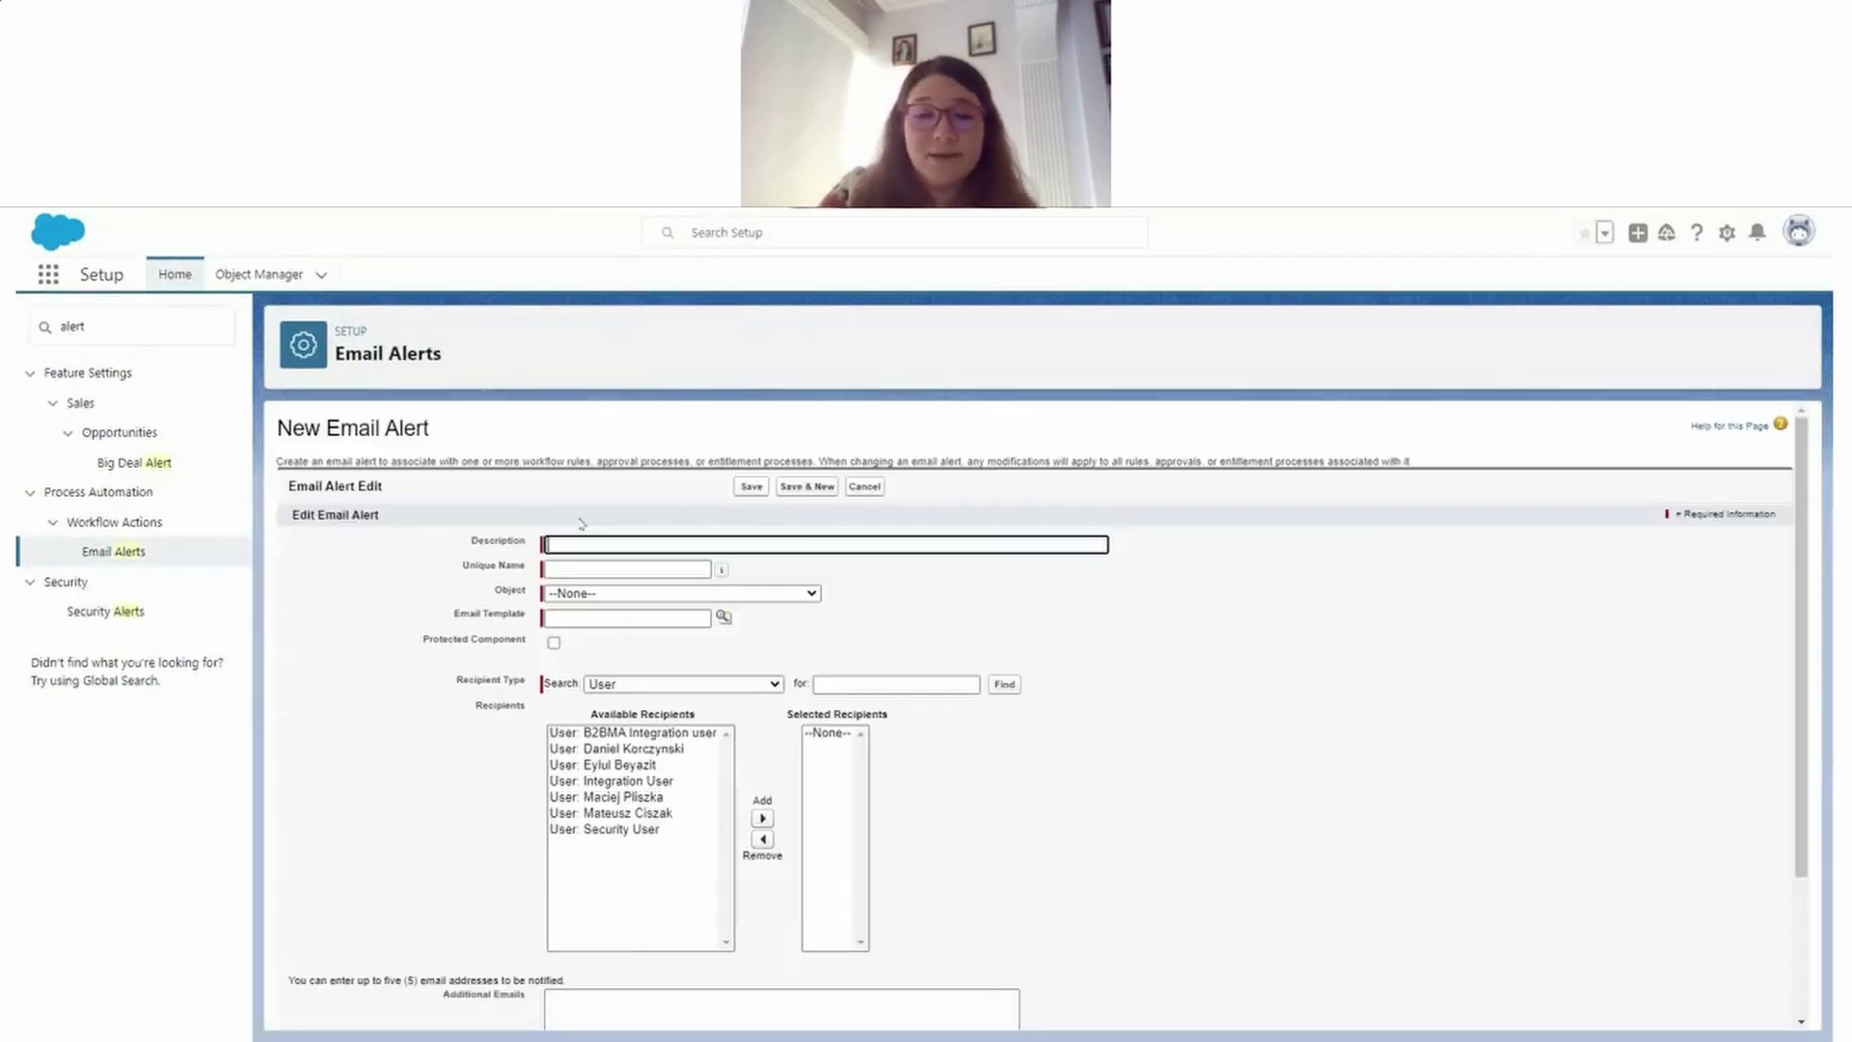
pyautogui.write('Send NPS survye whe')
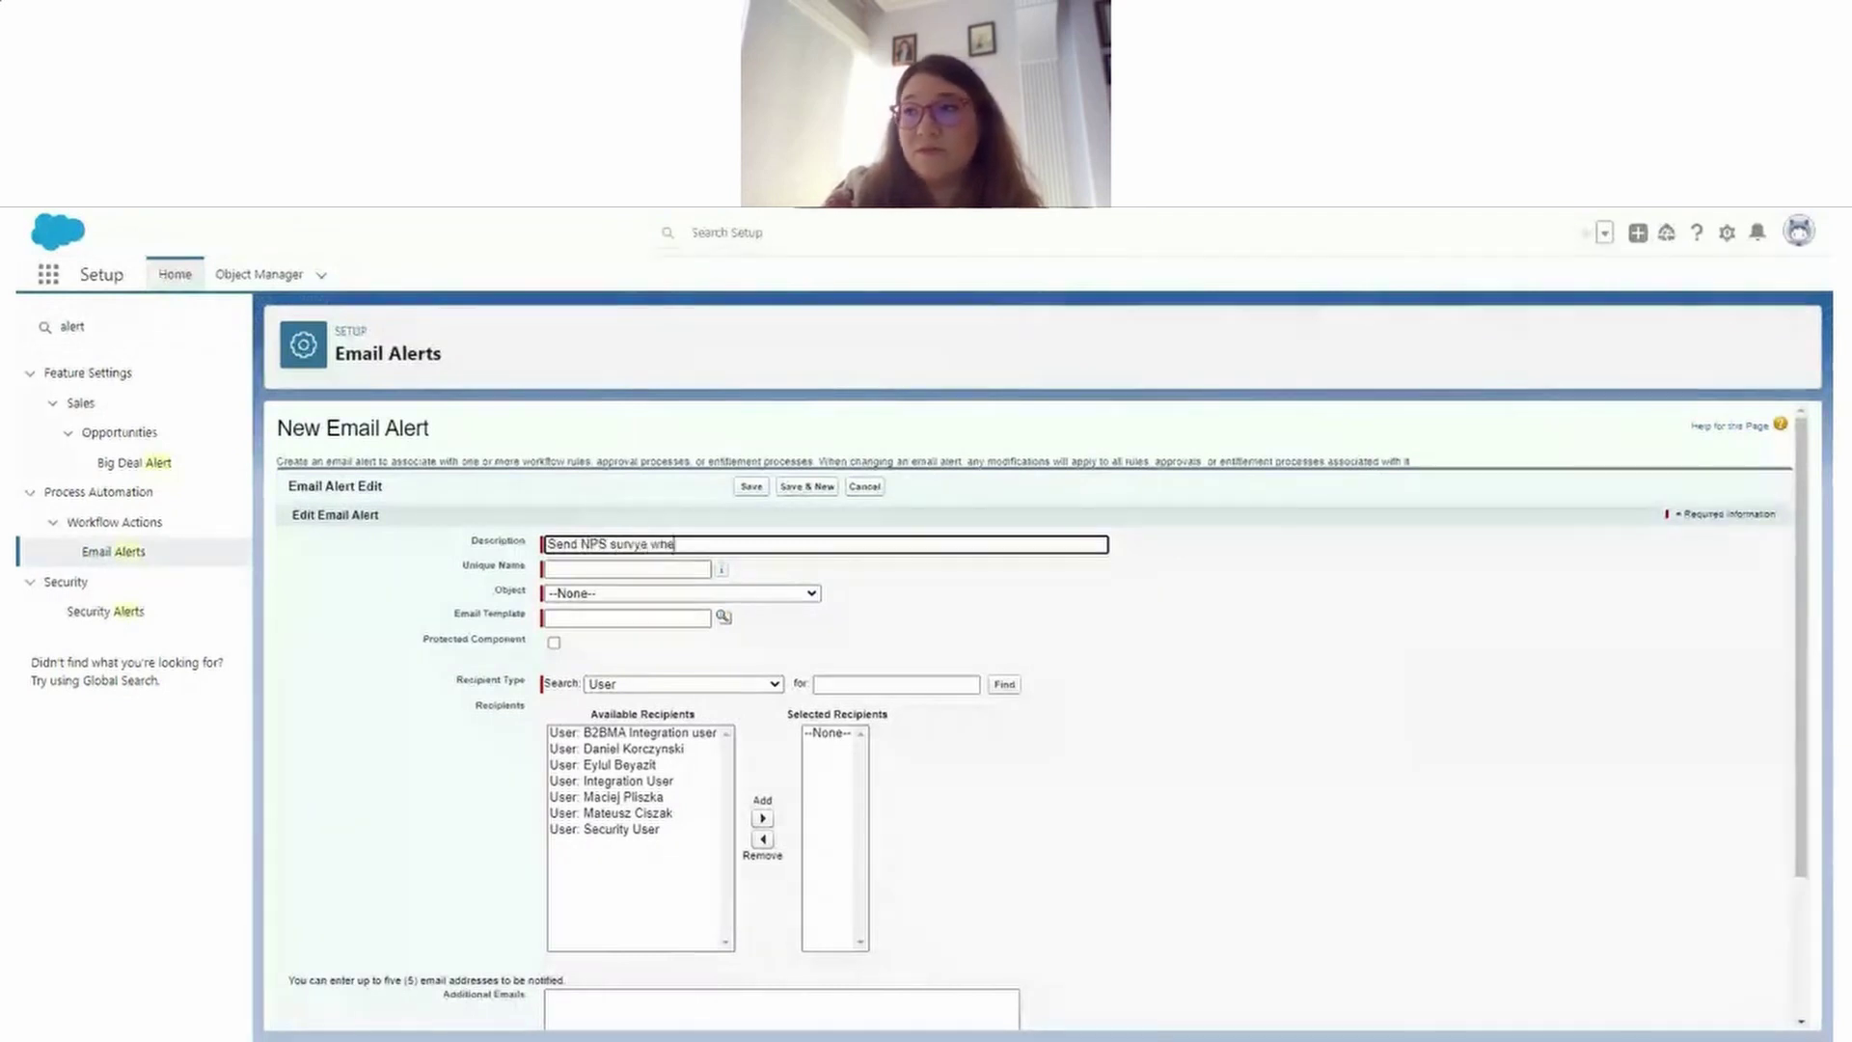
pyautogui.write('n llcycle')
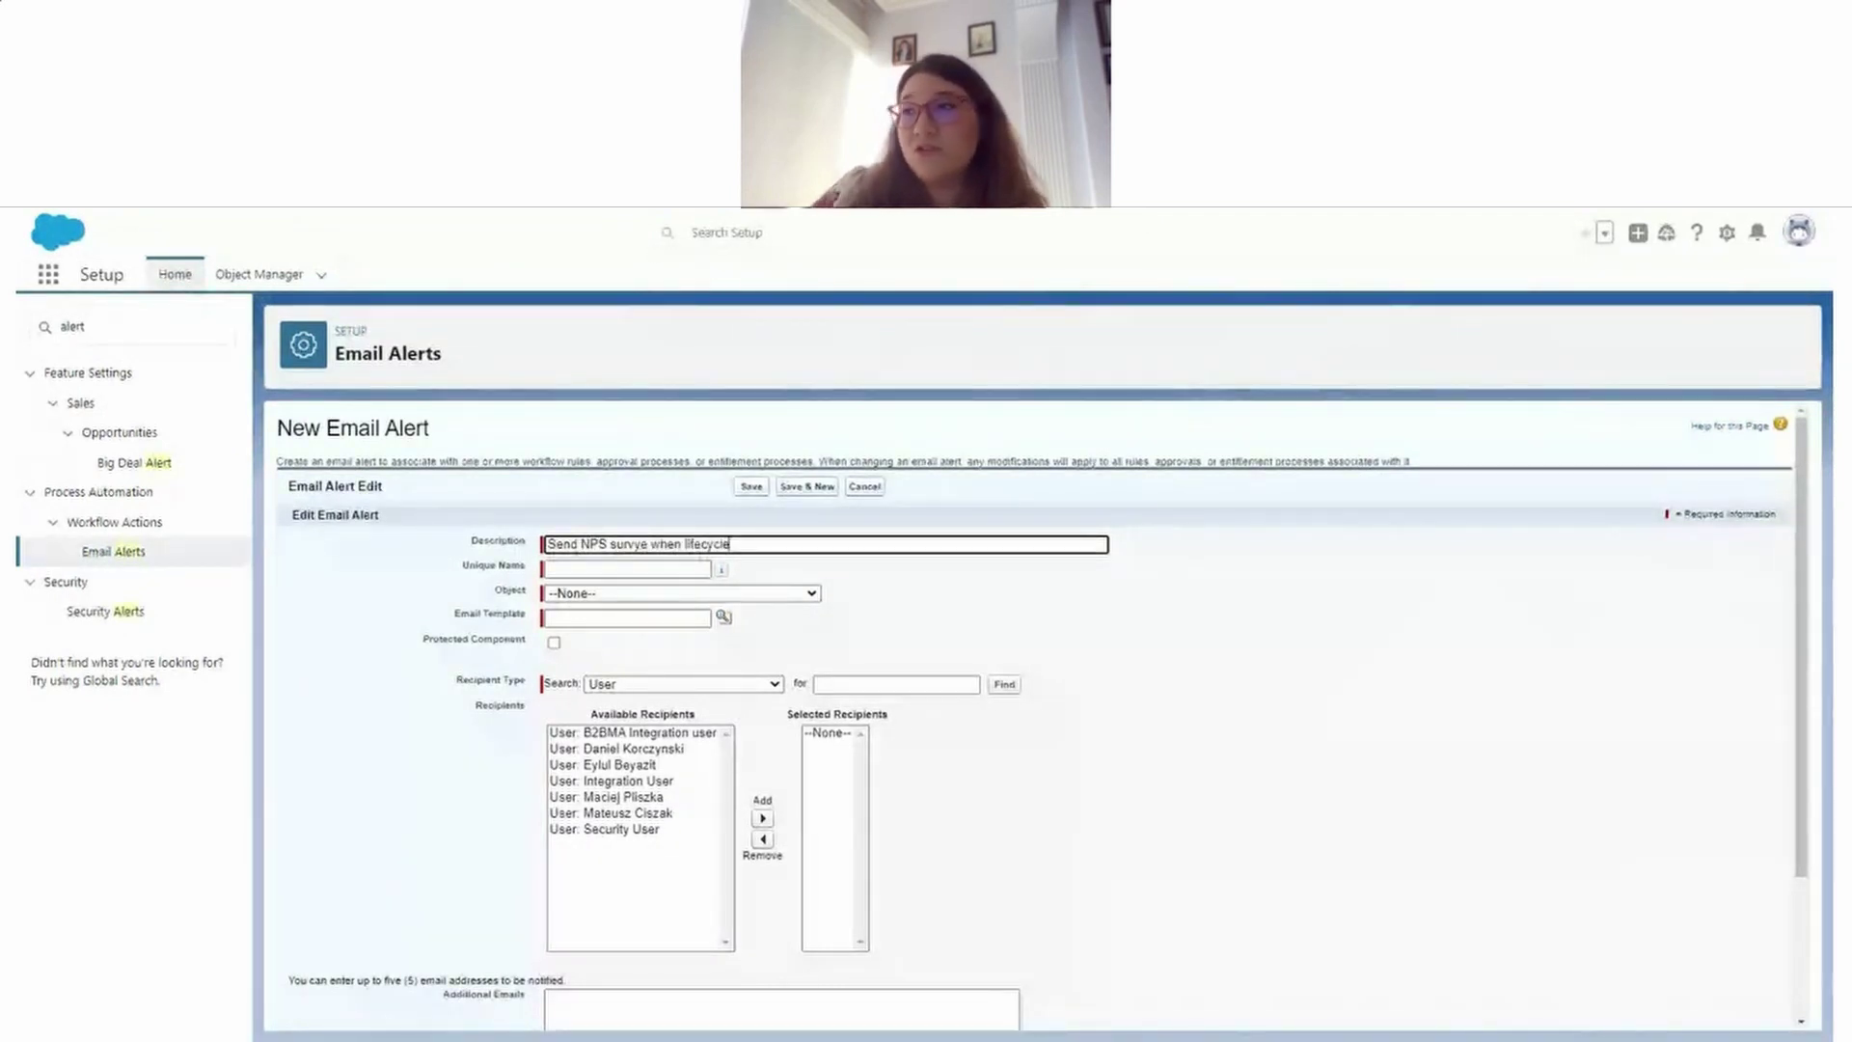
pyautogui.write(' stage is changed')
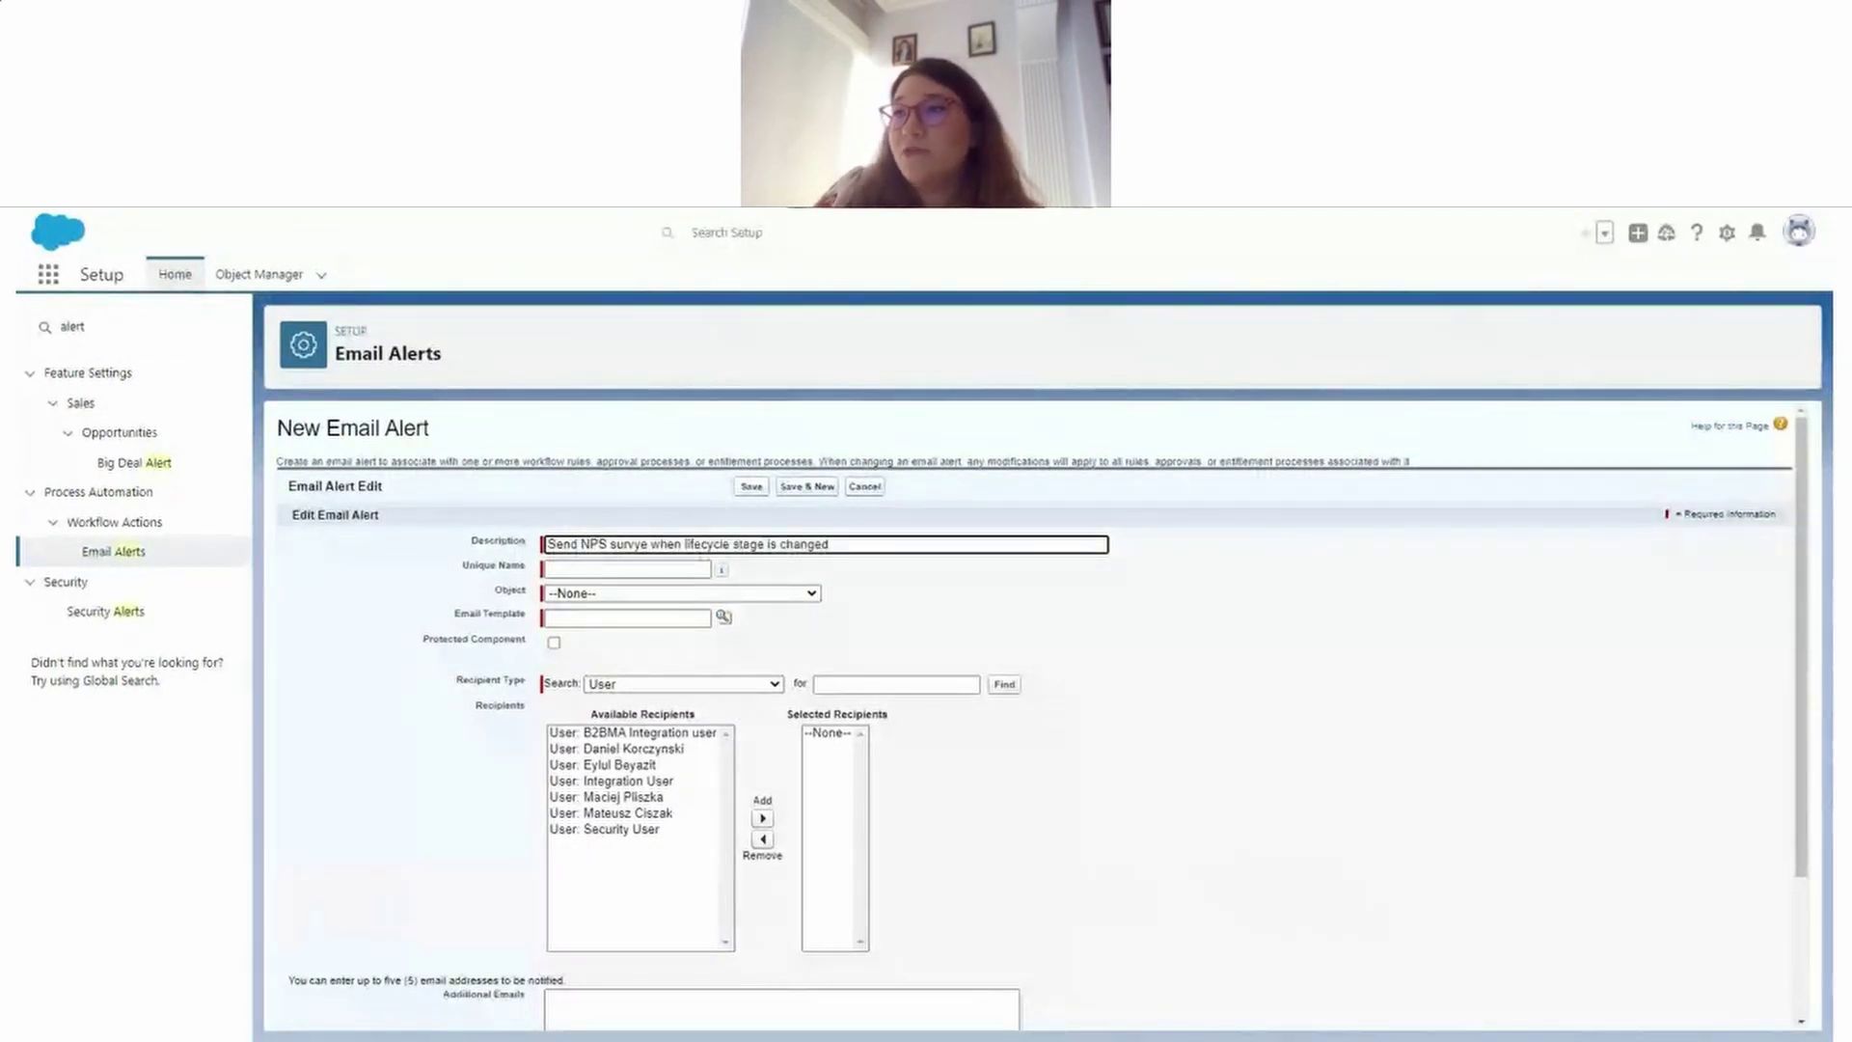
pyautogui.press('Tab')
pyautogui.click(594, 594)
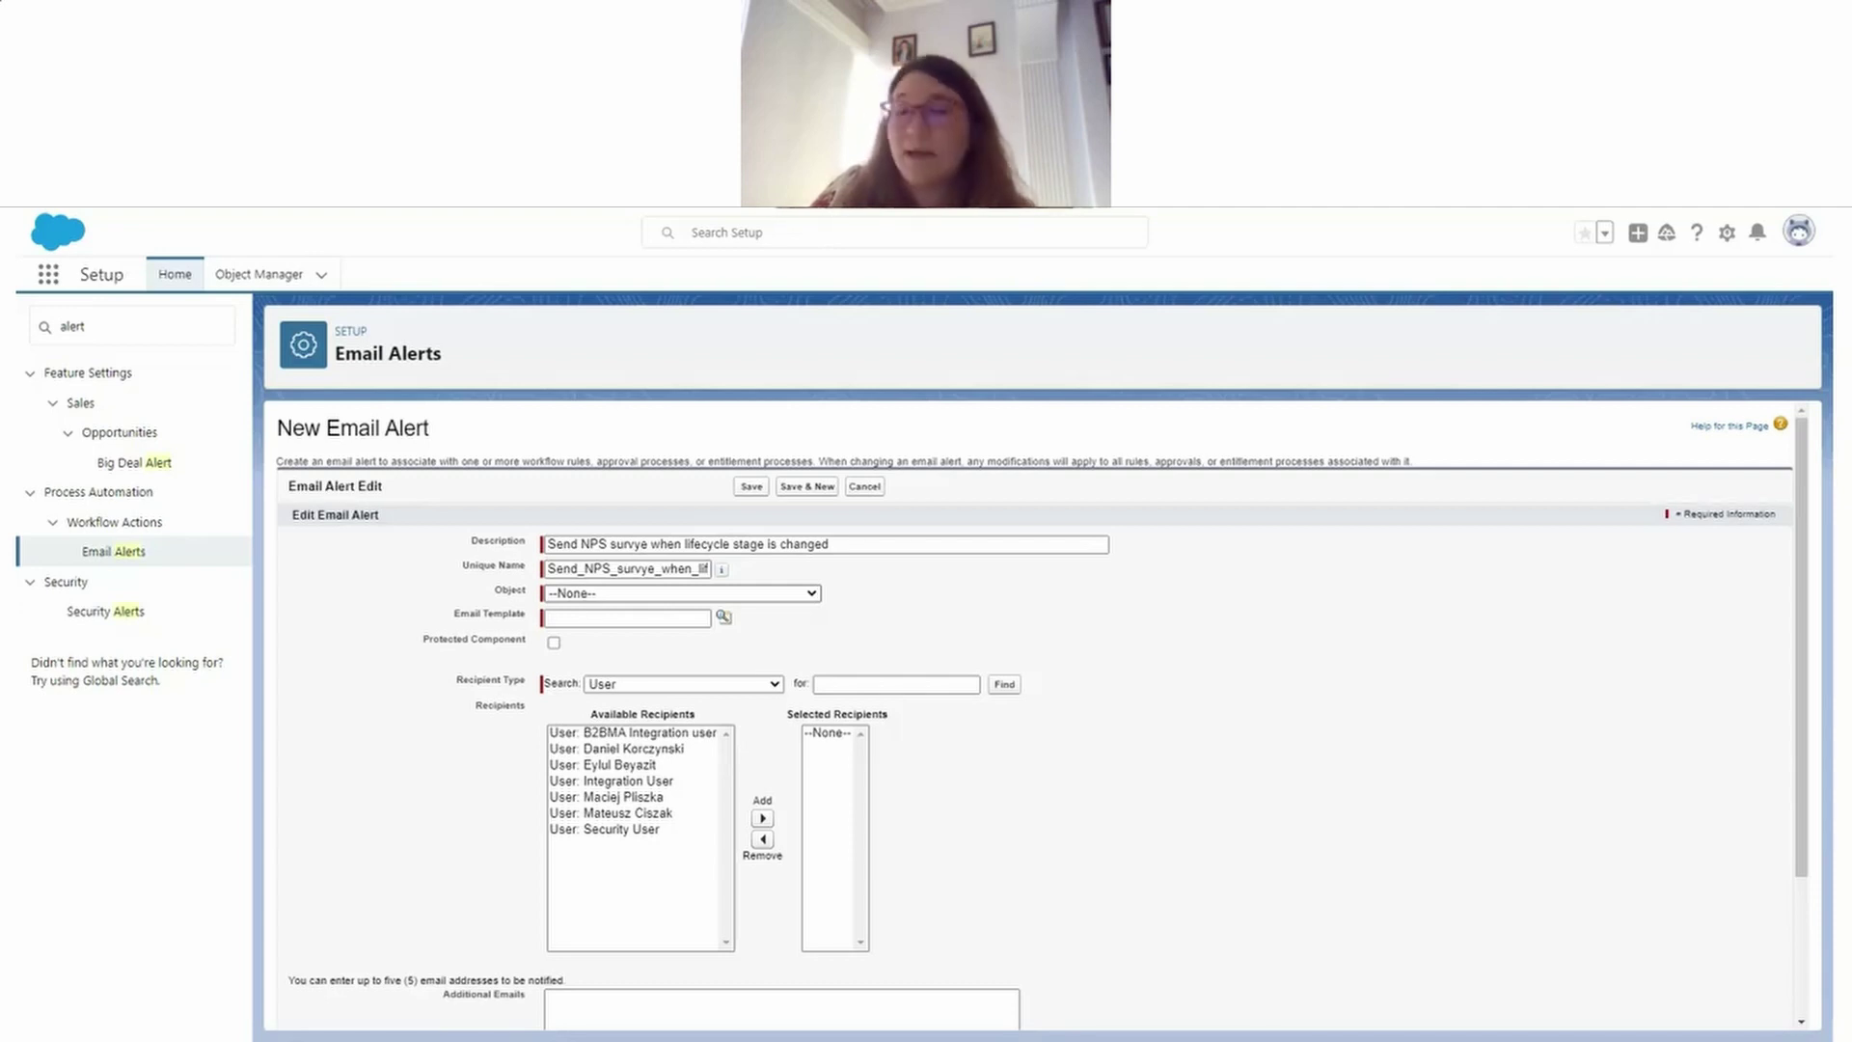
pyautogui.click(682, 592)
pyautogui.click(560, 625)
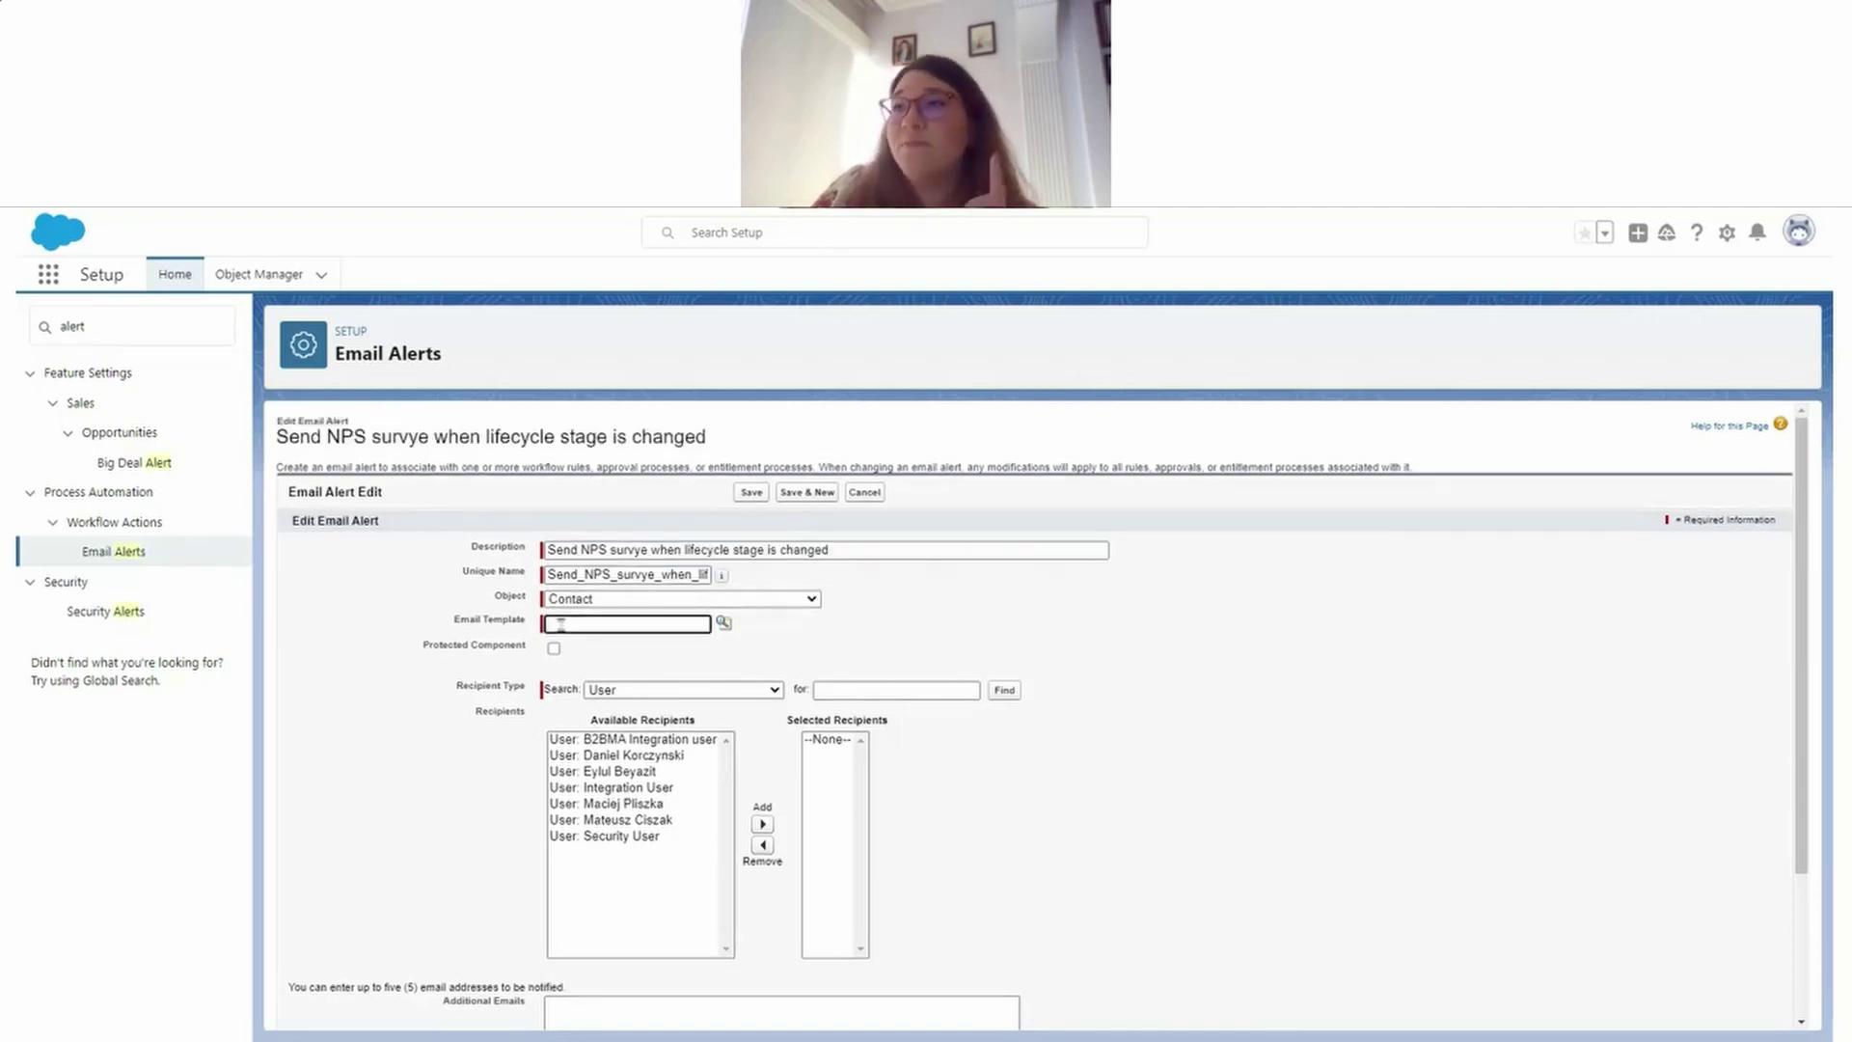
pyautogui.click(721, 624)
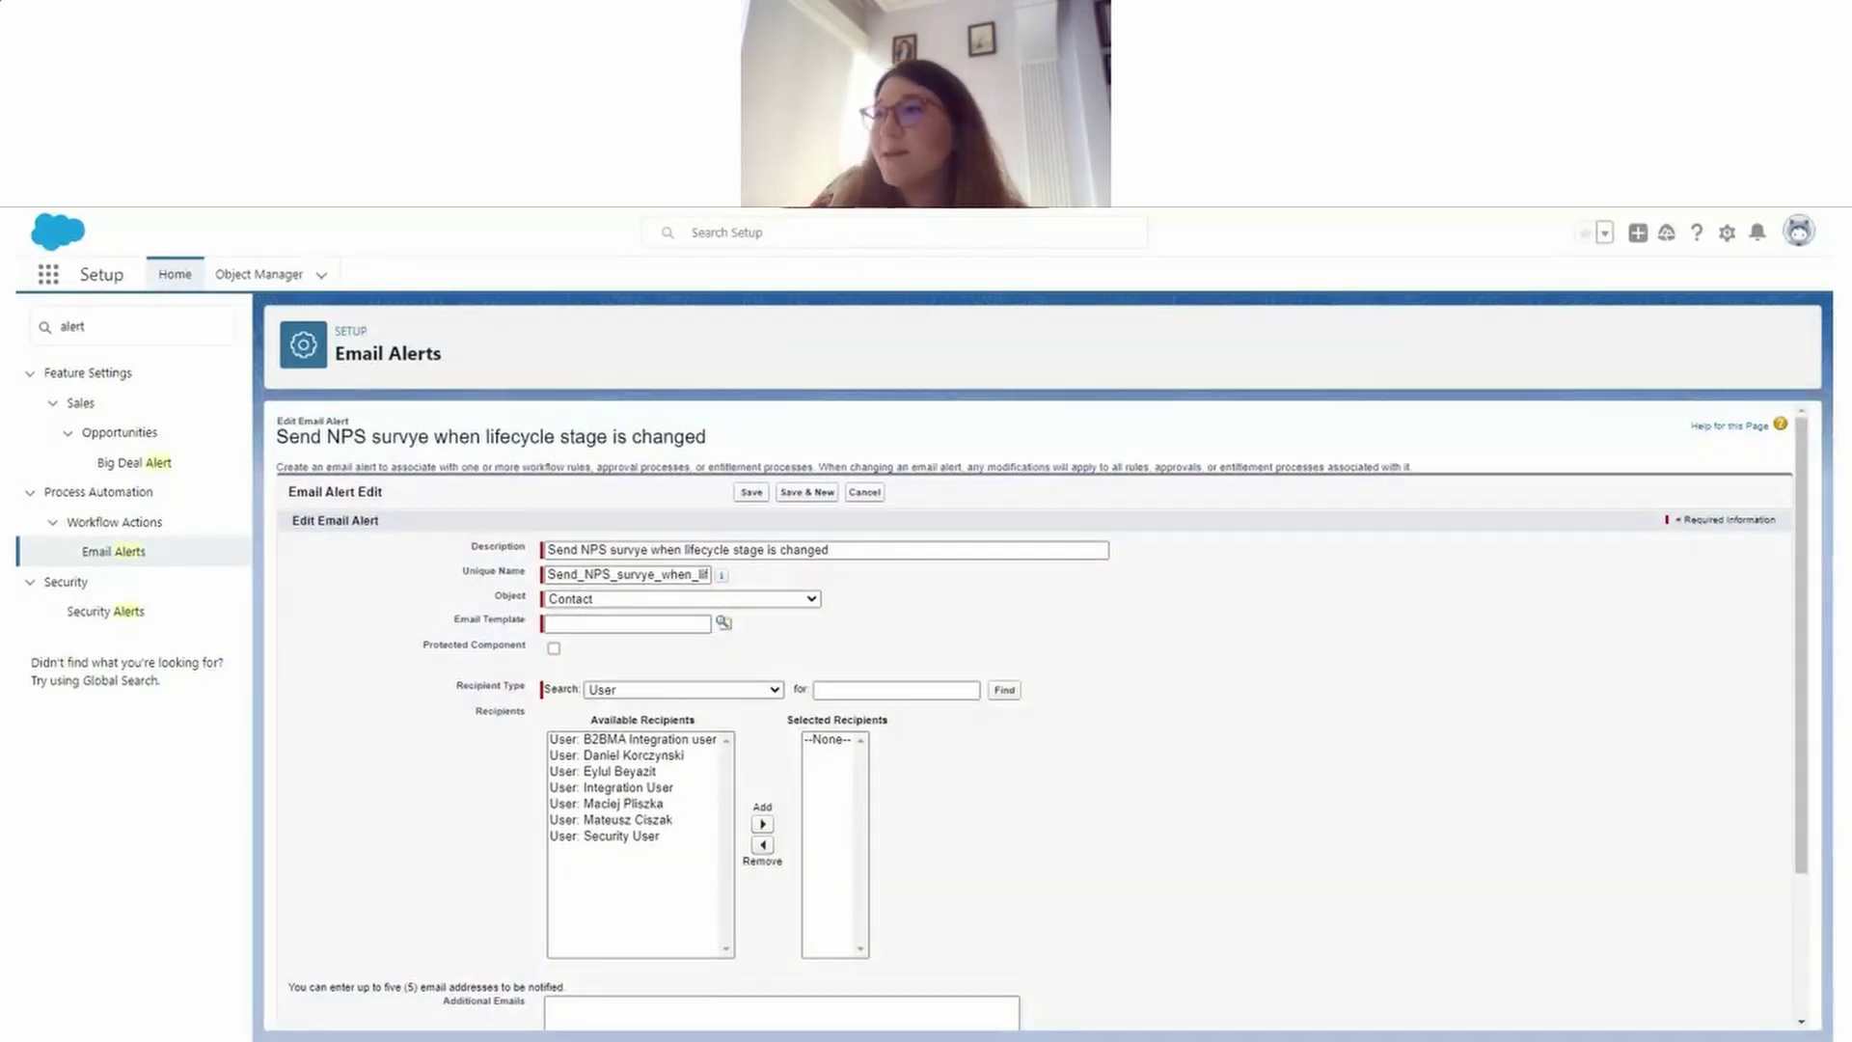
pyautogui.click(1000, 638)
# Step: Add the contact's Email field as recipient, save the alert, and discard the blank form
pyautogui.scroll(-1, 672, 678)
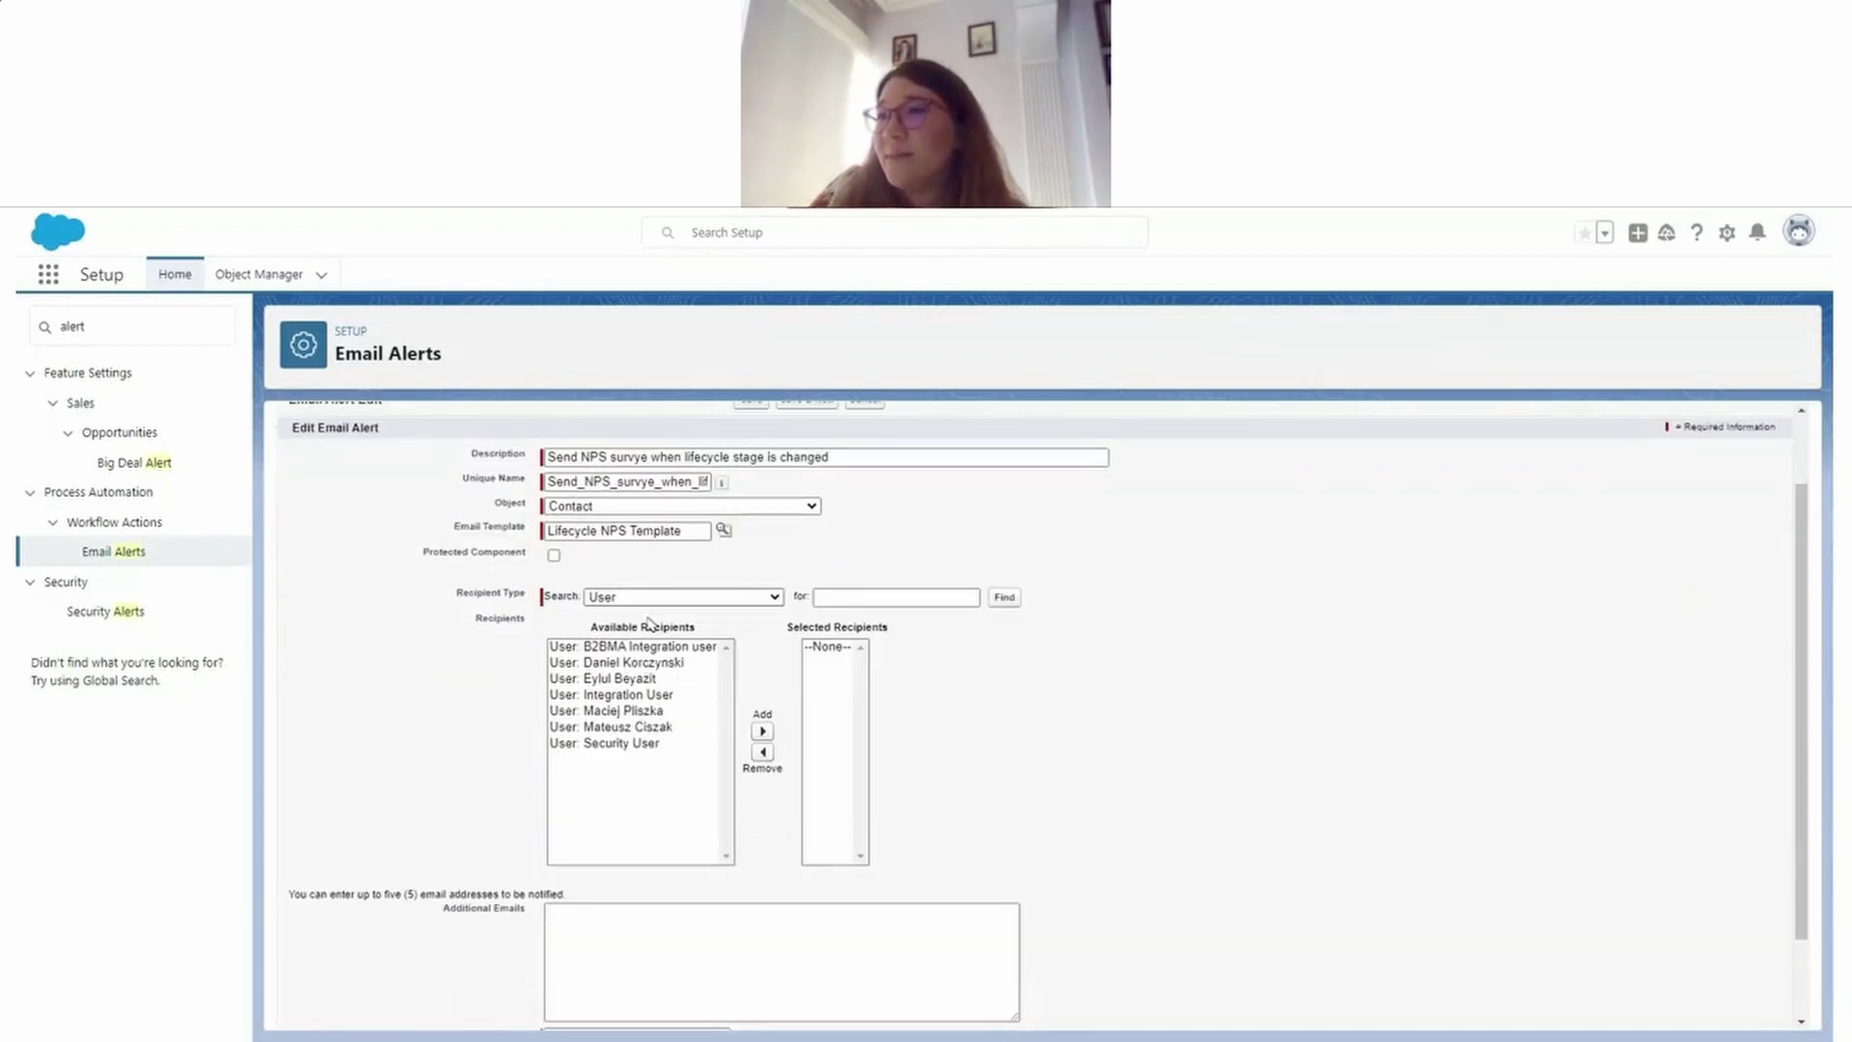
pyautogui.click(629, 665)
pyautogui.click(594, 646)
pyautogui.click(674, 731)
pyautogui.scroll(-1, 1057, 767)
pyautogui.scroll(-1, 1056, 767)
pyautogui.click(1149, 842)
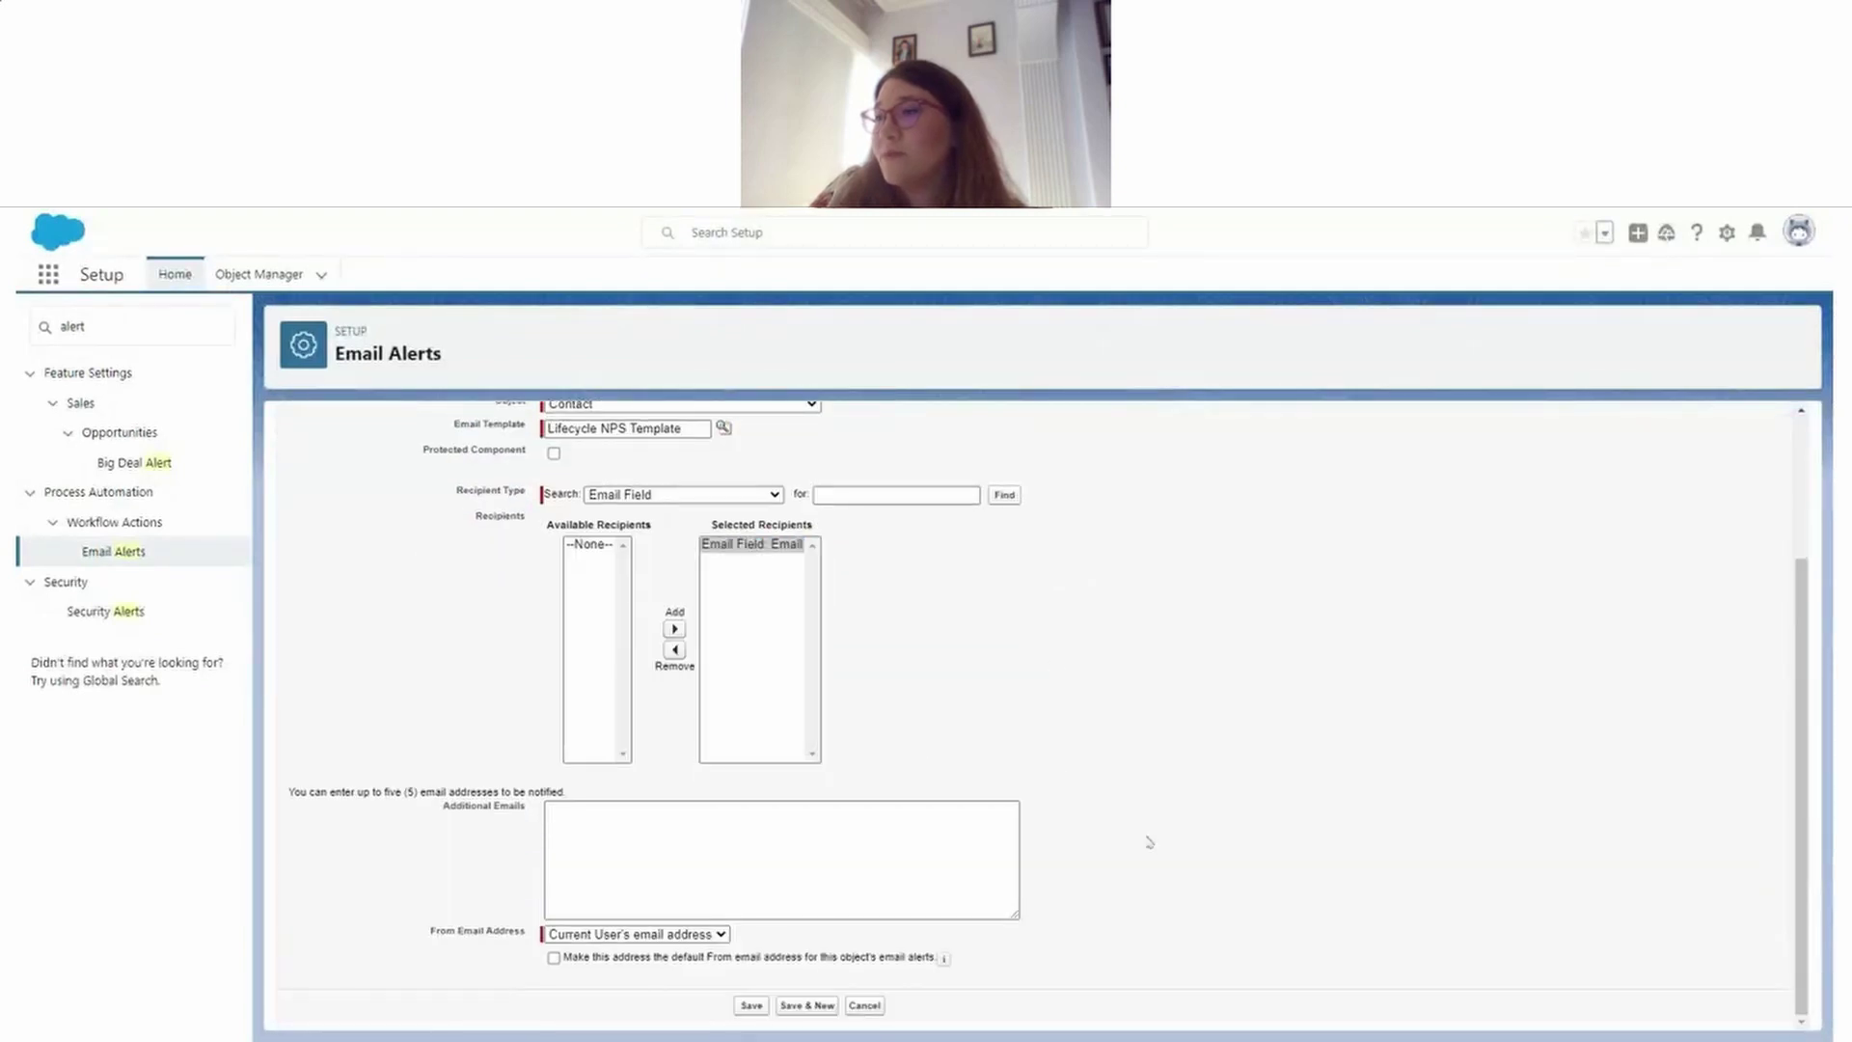
pyautogui.click(808, 1008)
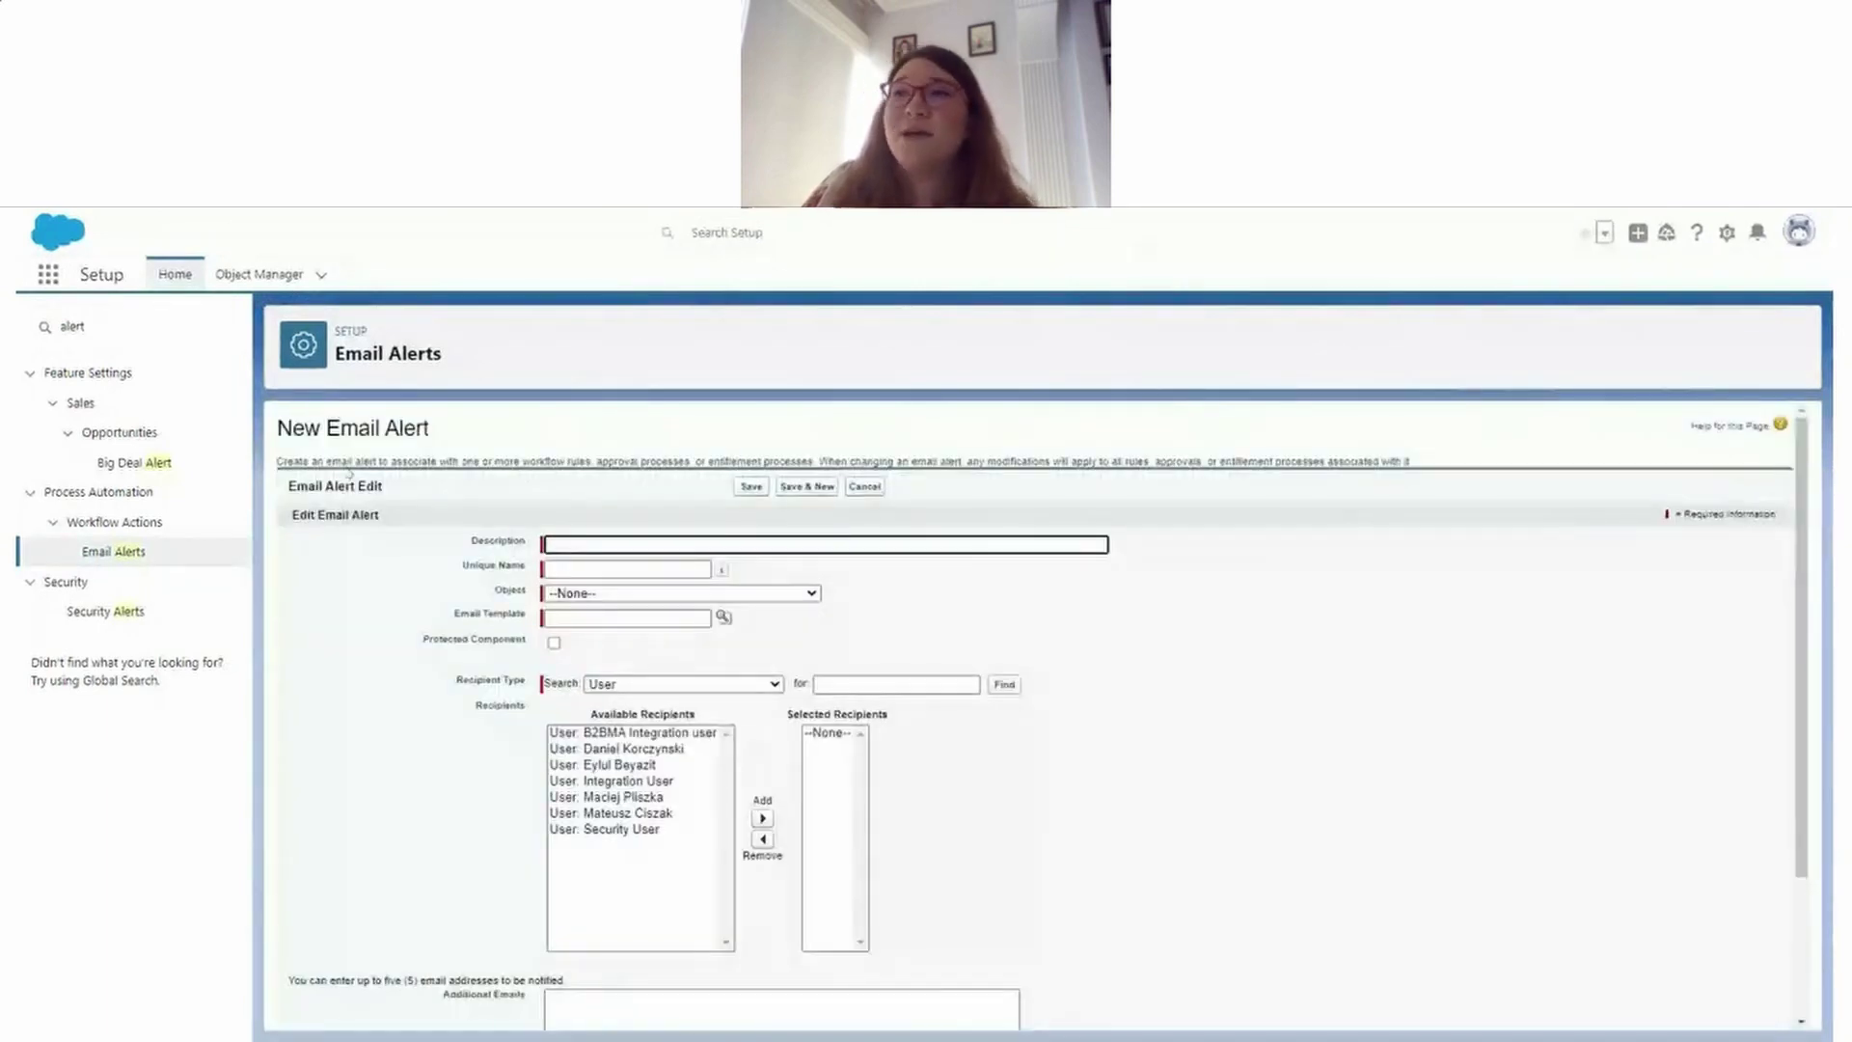
pyautogui.click(865, 486)
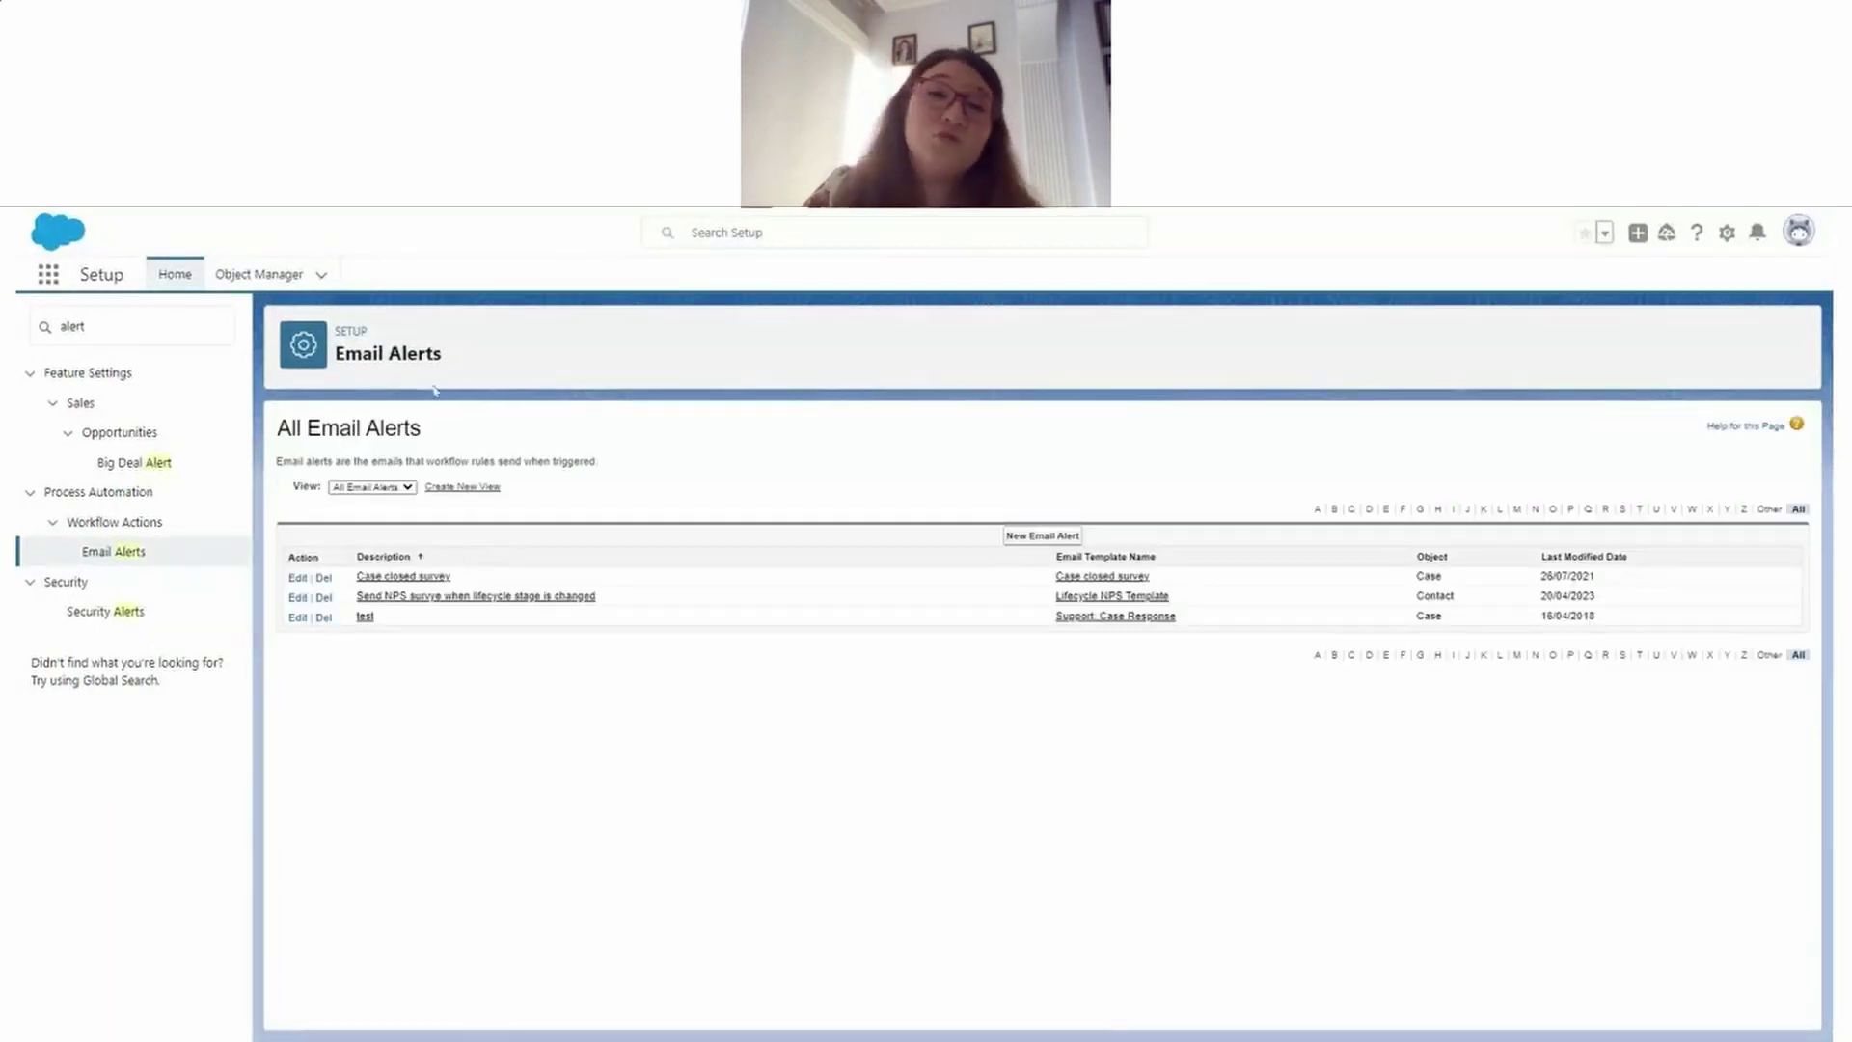
# Step: Find Flows via Quick Find 'flow' and start a new flow
pyautogui.tripleClick(169, 333)
pyautogui.press('BackSpace')
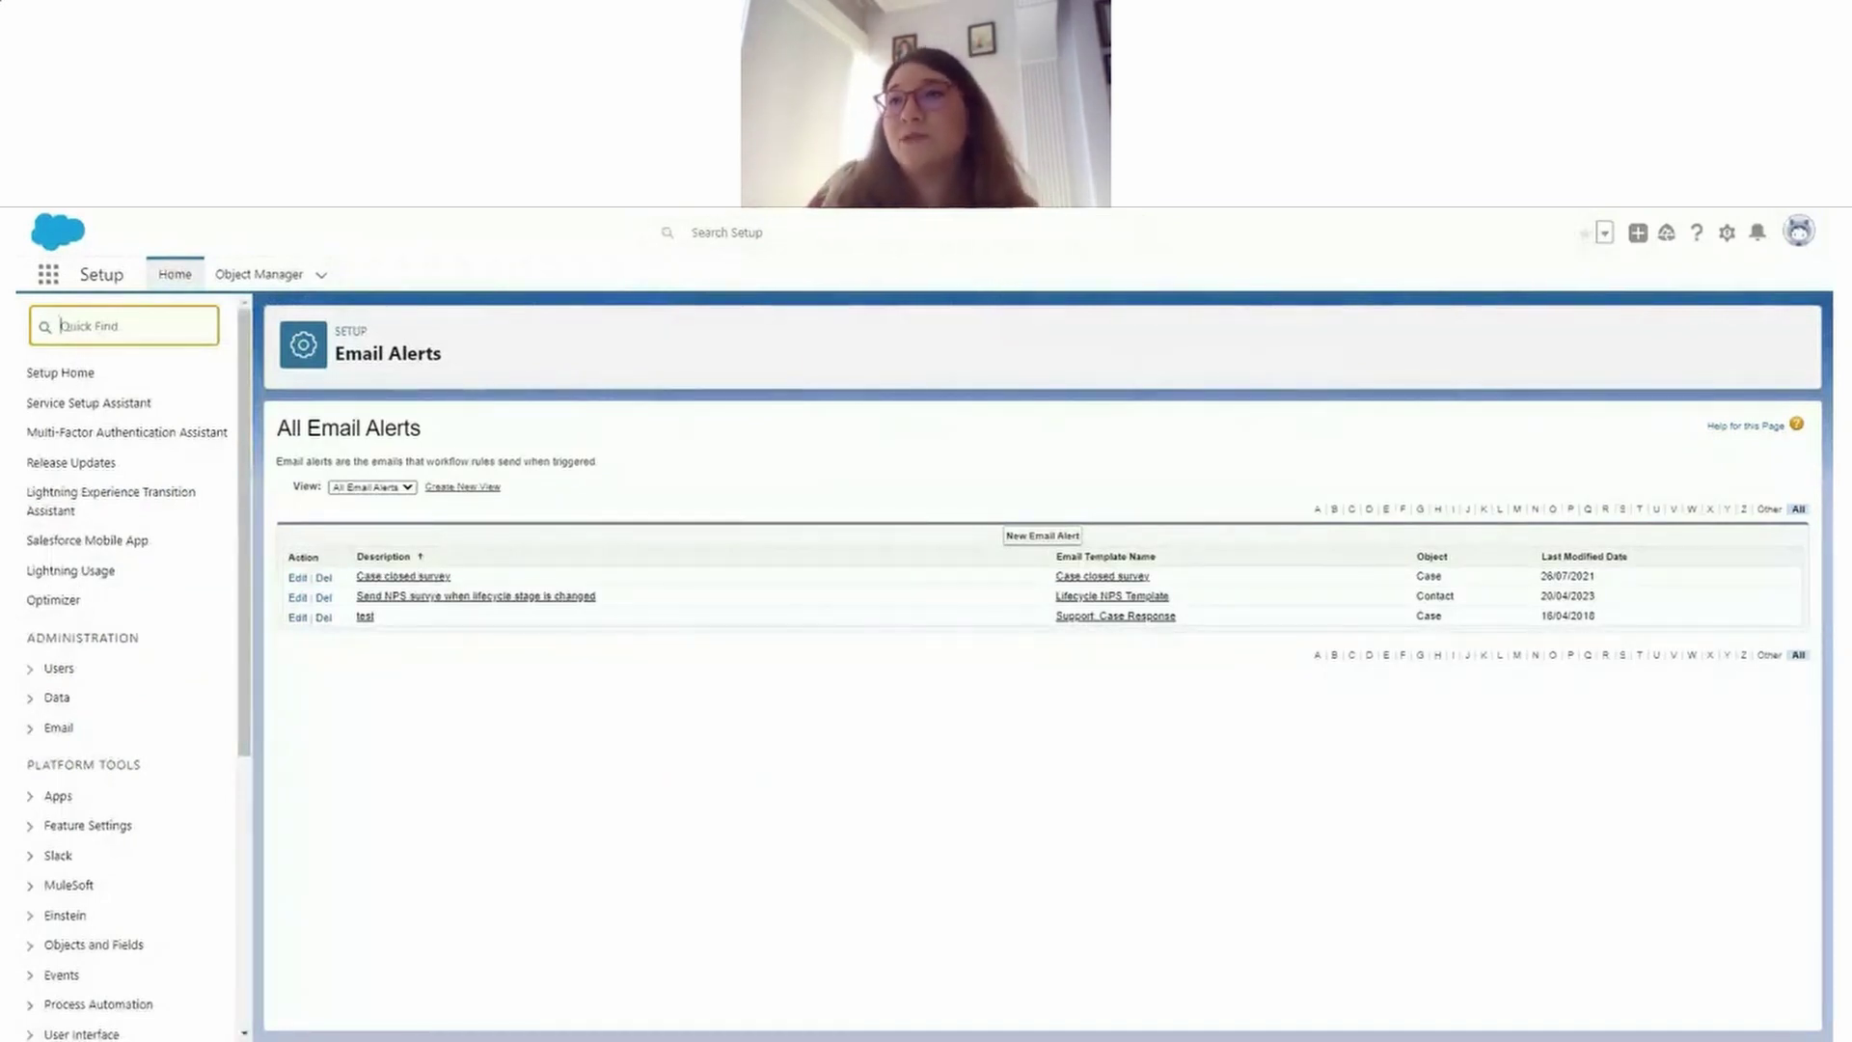
pyautogui.write('flow')
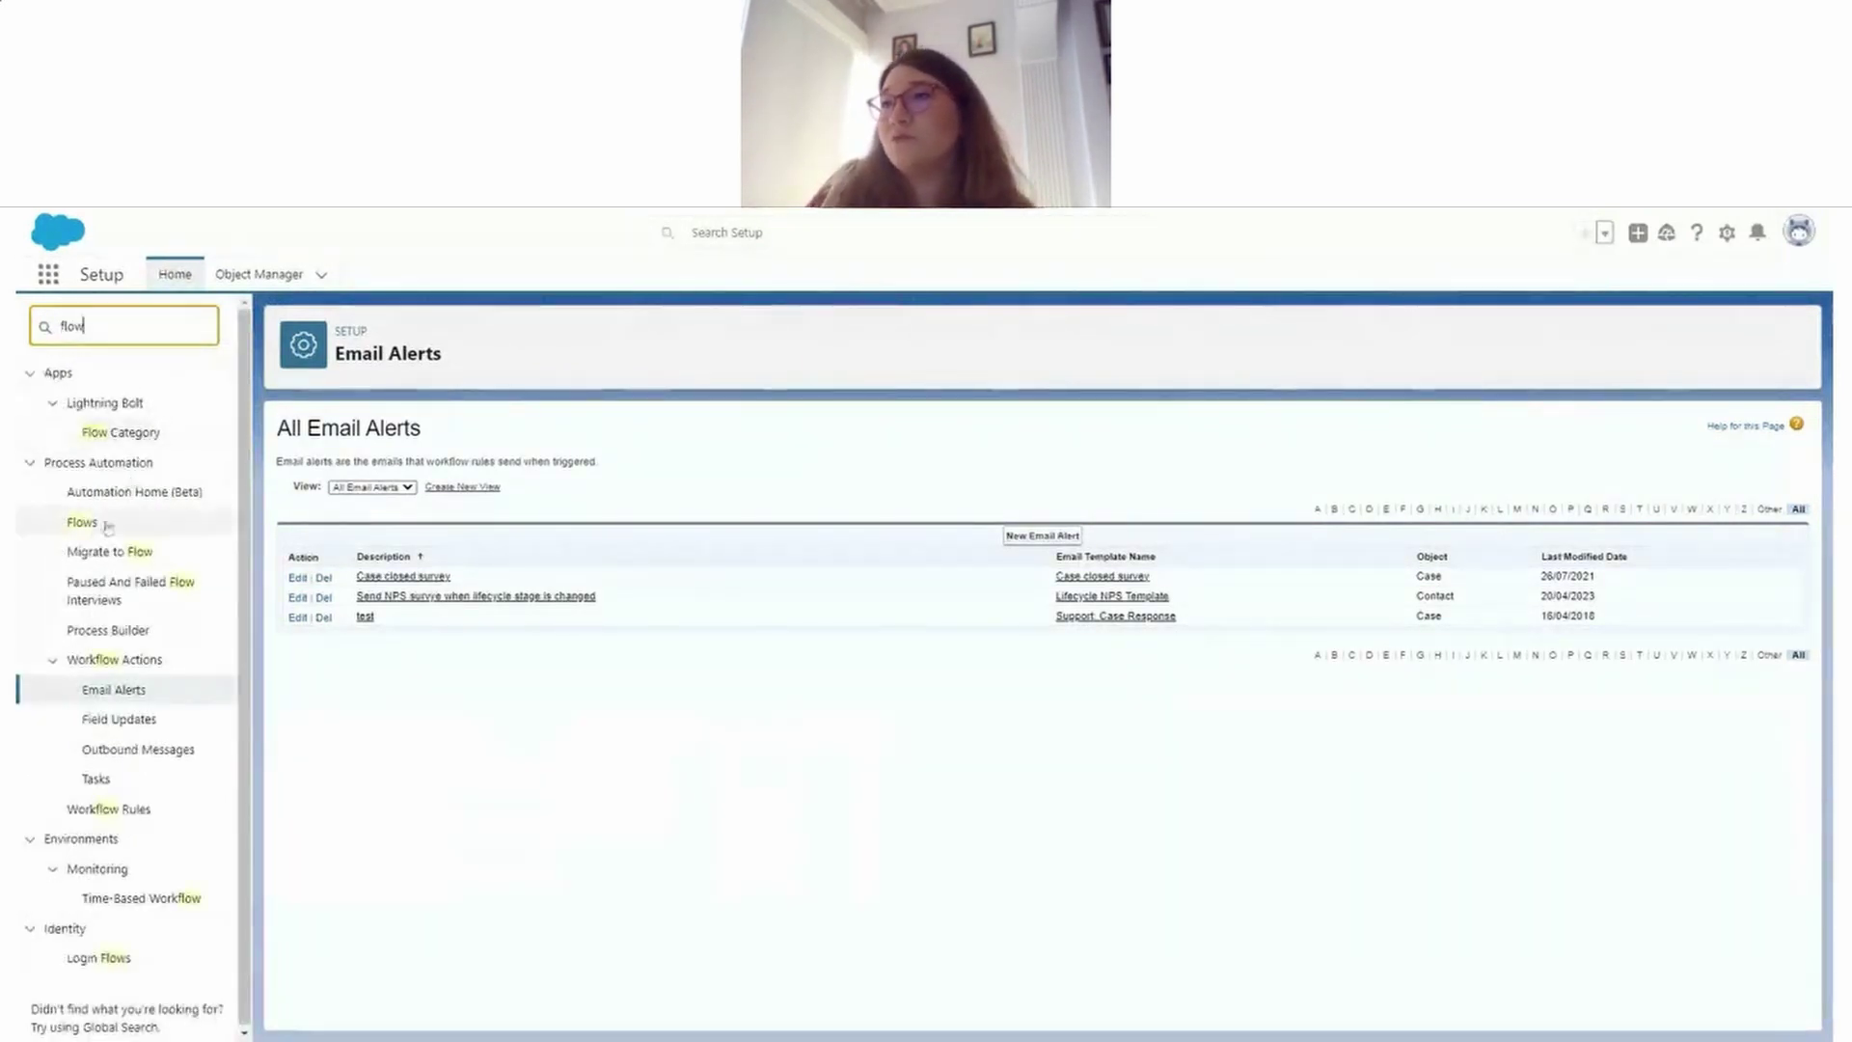
pyautogui.click(106, 522)
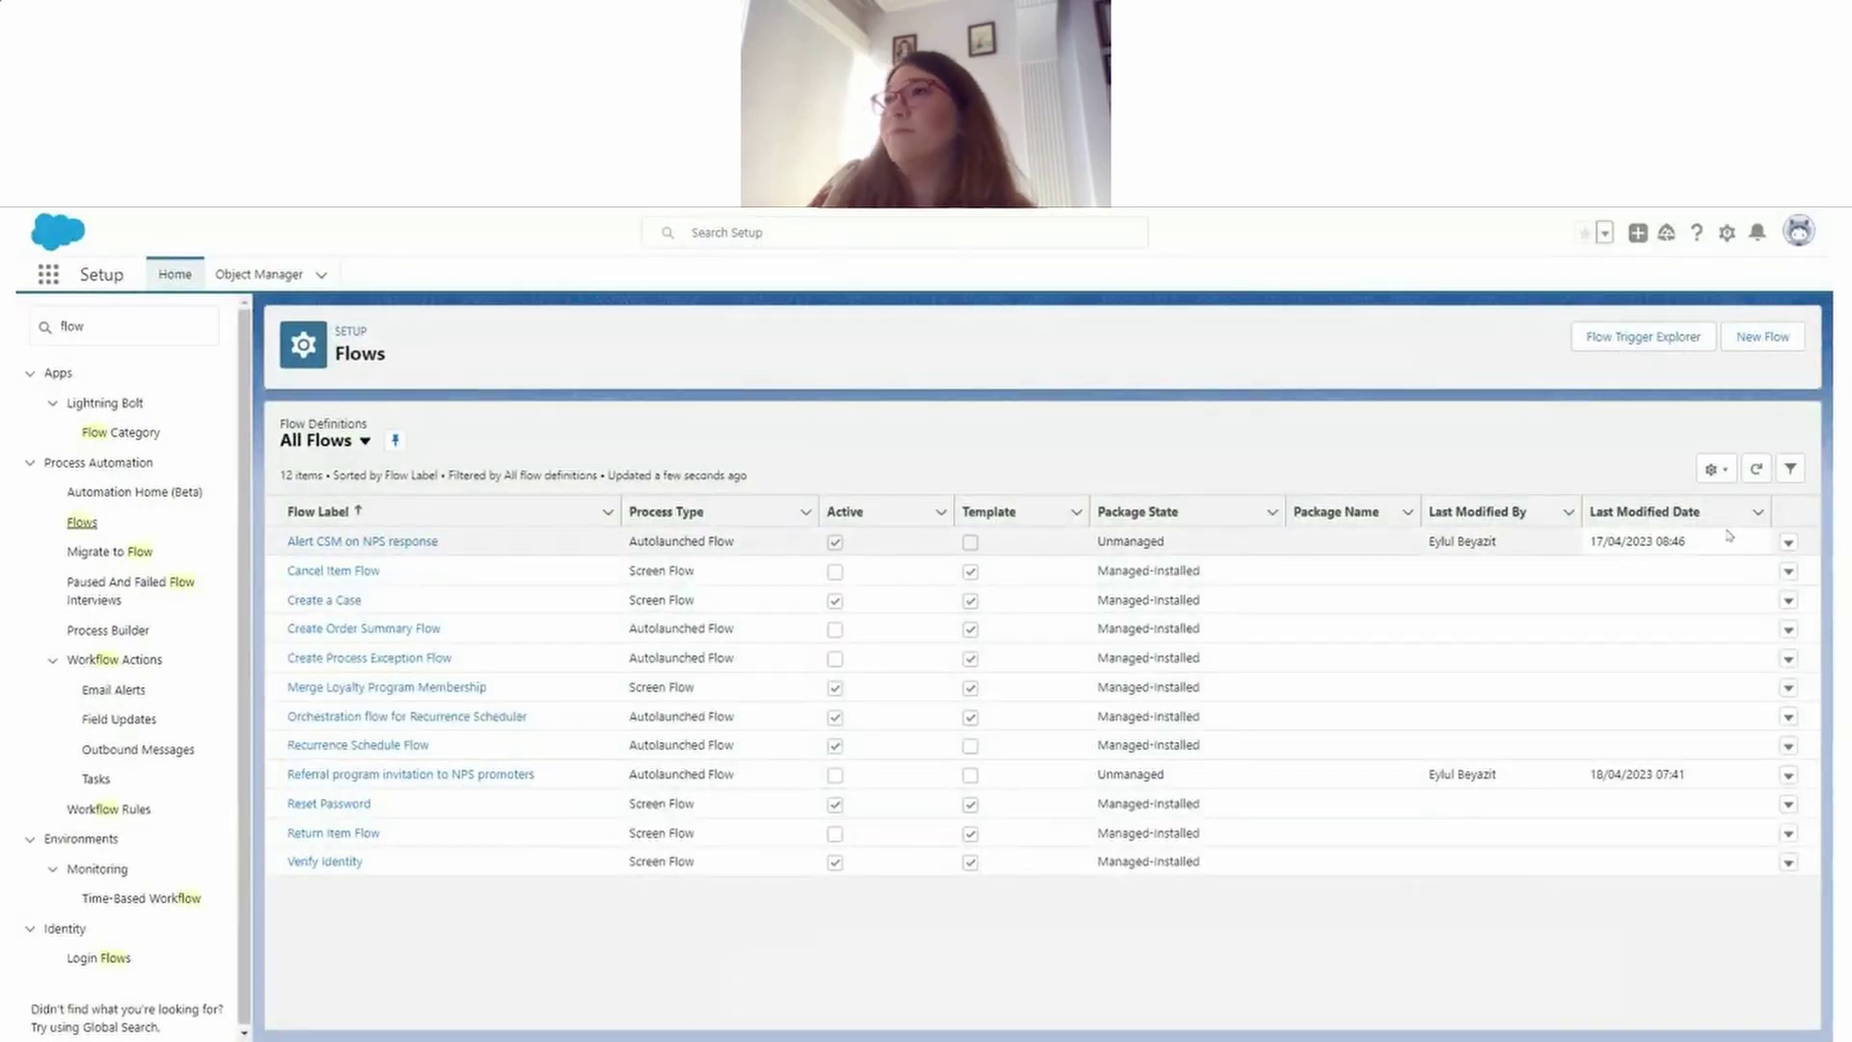
pyautogui.click(1784, 348)
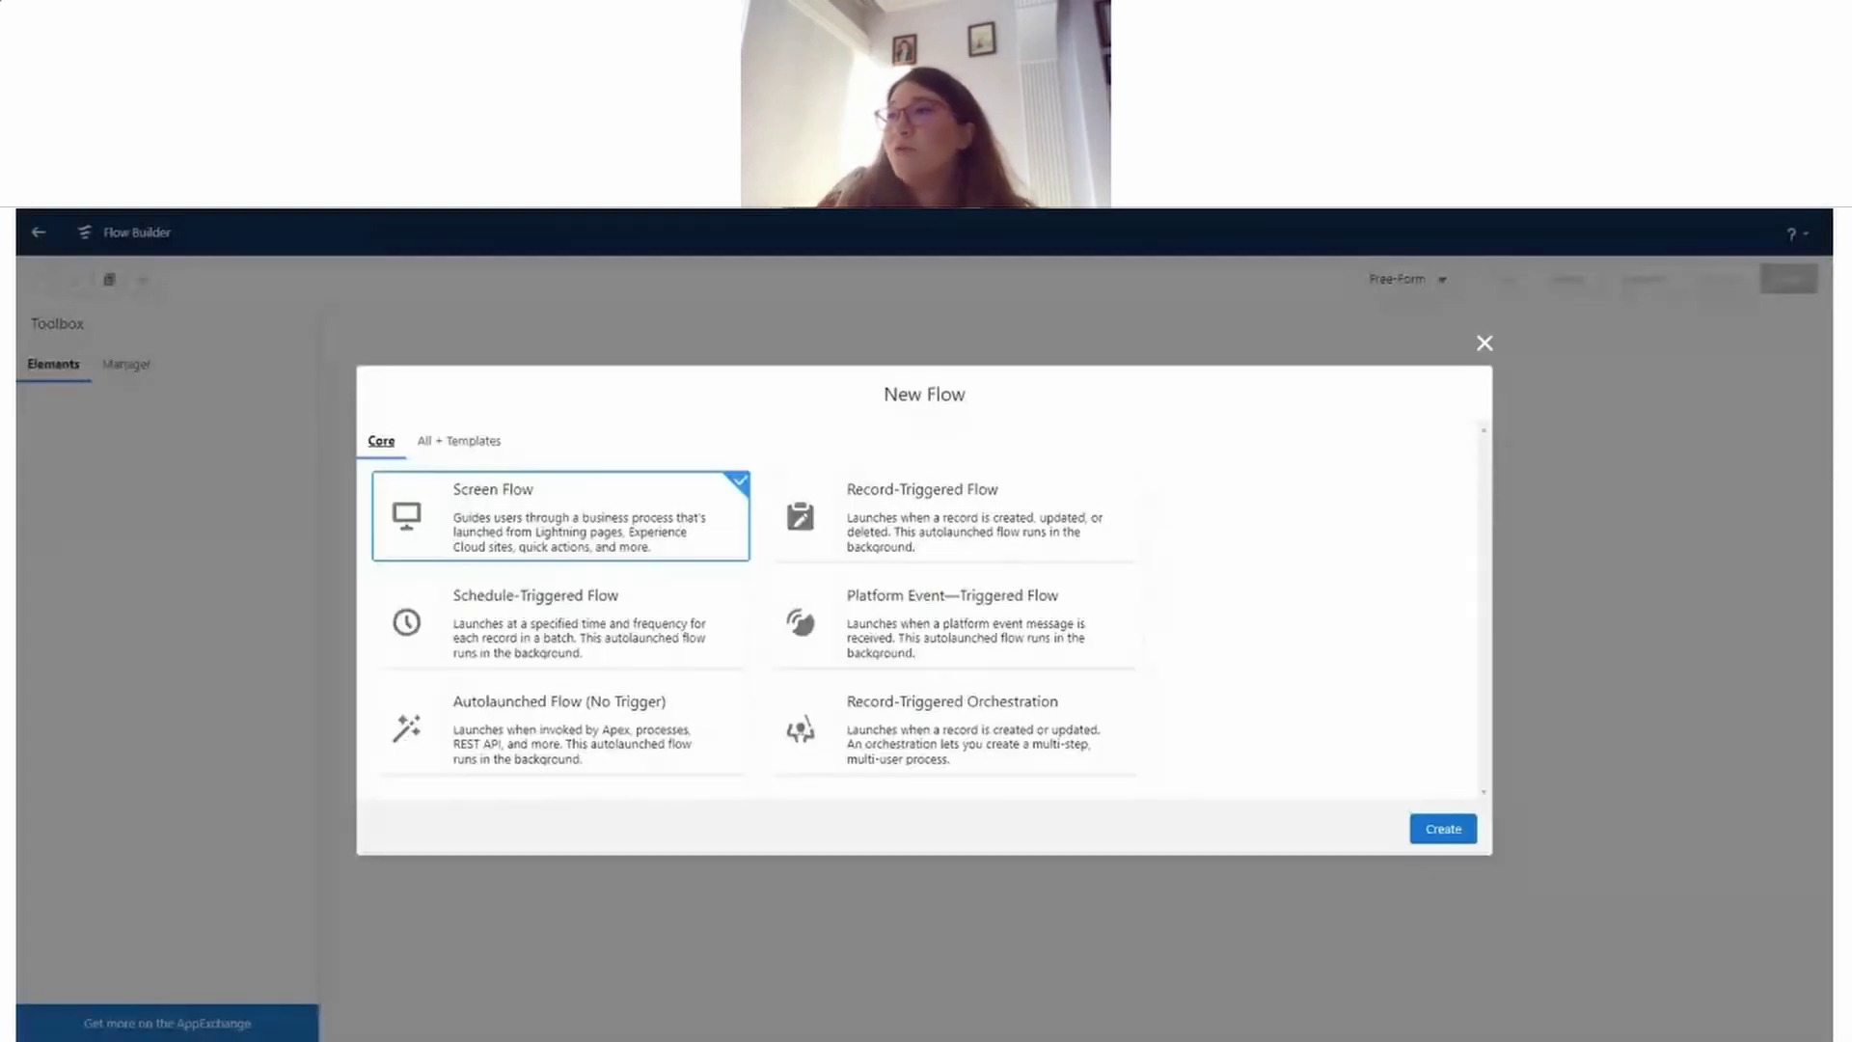
# Step: Create a record-triggered flow on Contact that runs when a record is updated
pyautogui.click(869, 494)
pyautogui.click(1452, 832)
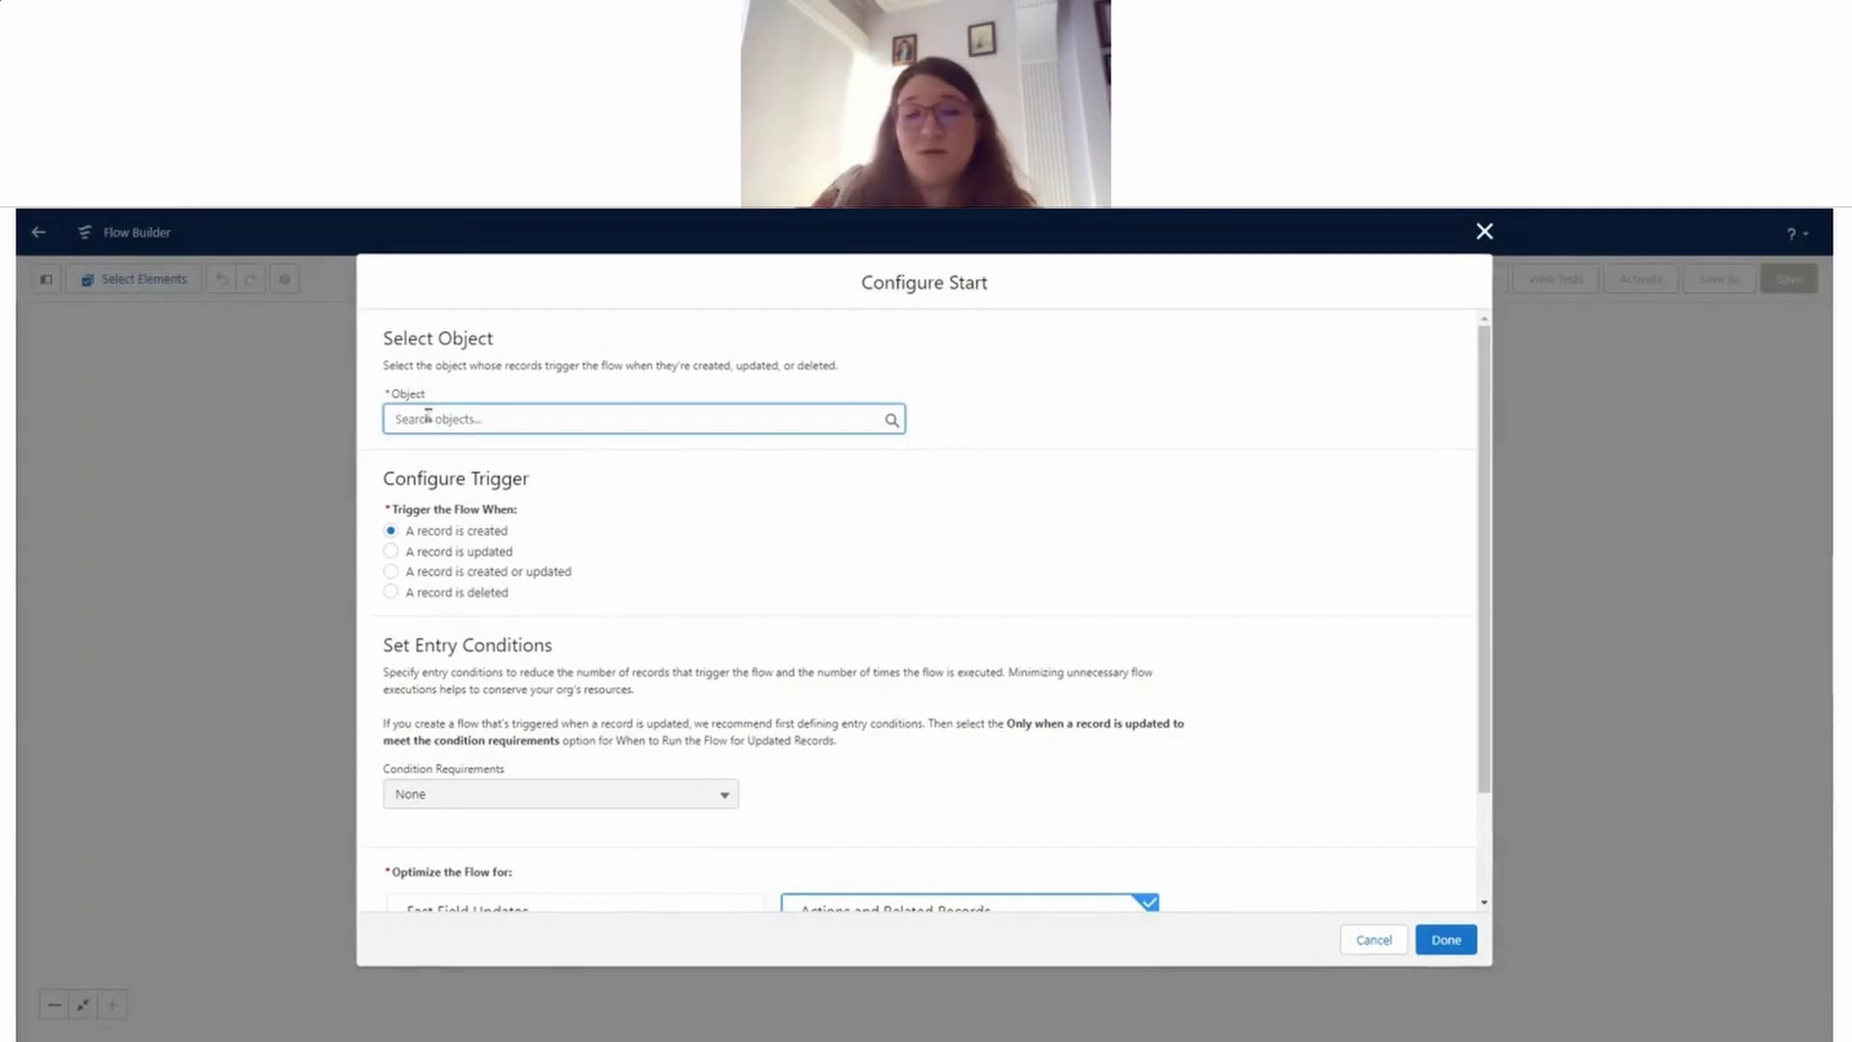
pyautogui.click(429, 416)
pyautogui.write('con')
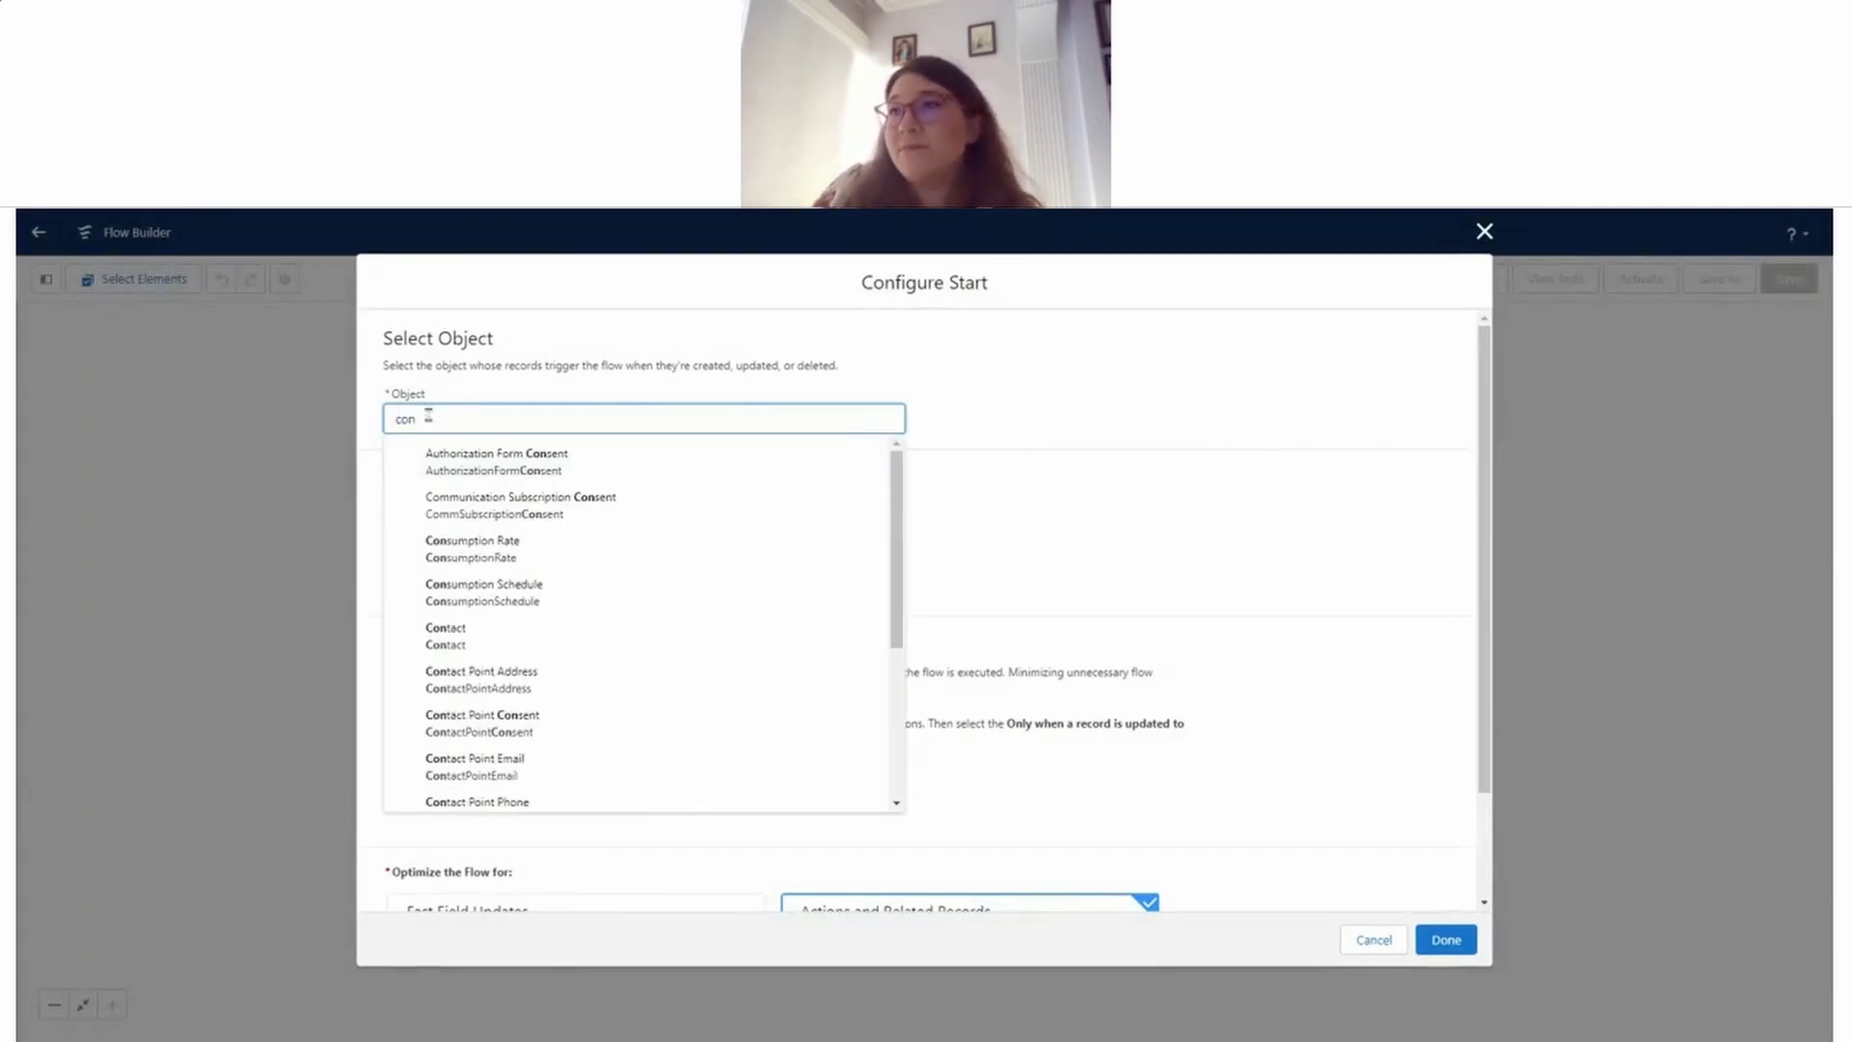
pyautogui.write('ta')
pyautogui.click(453, 456)
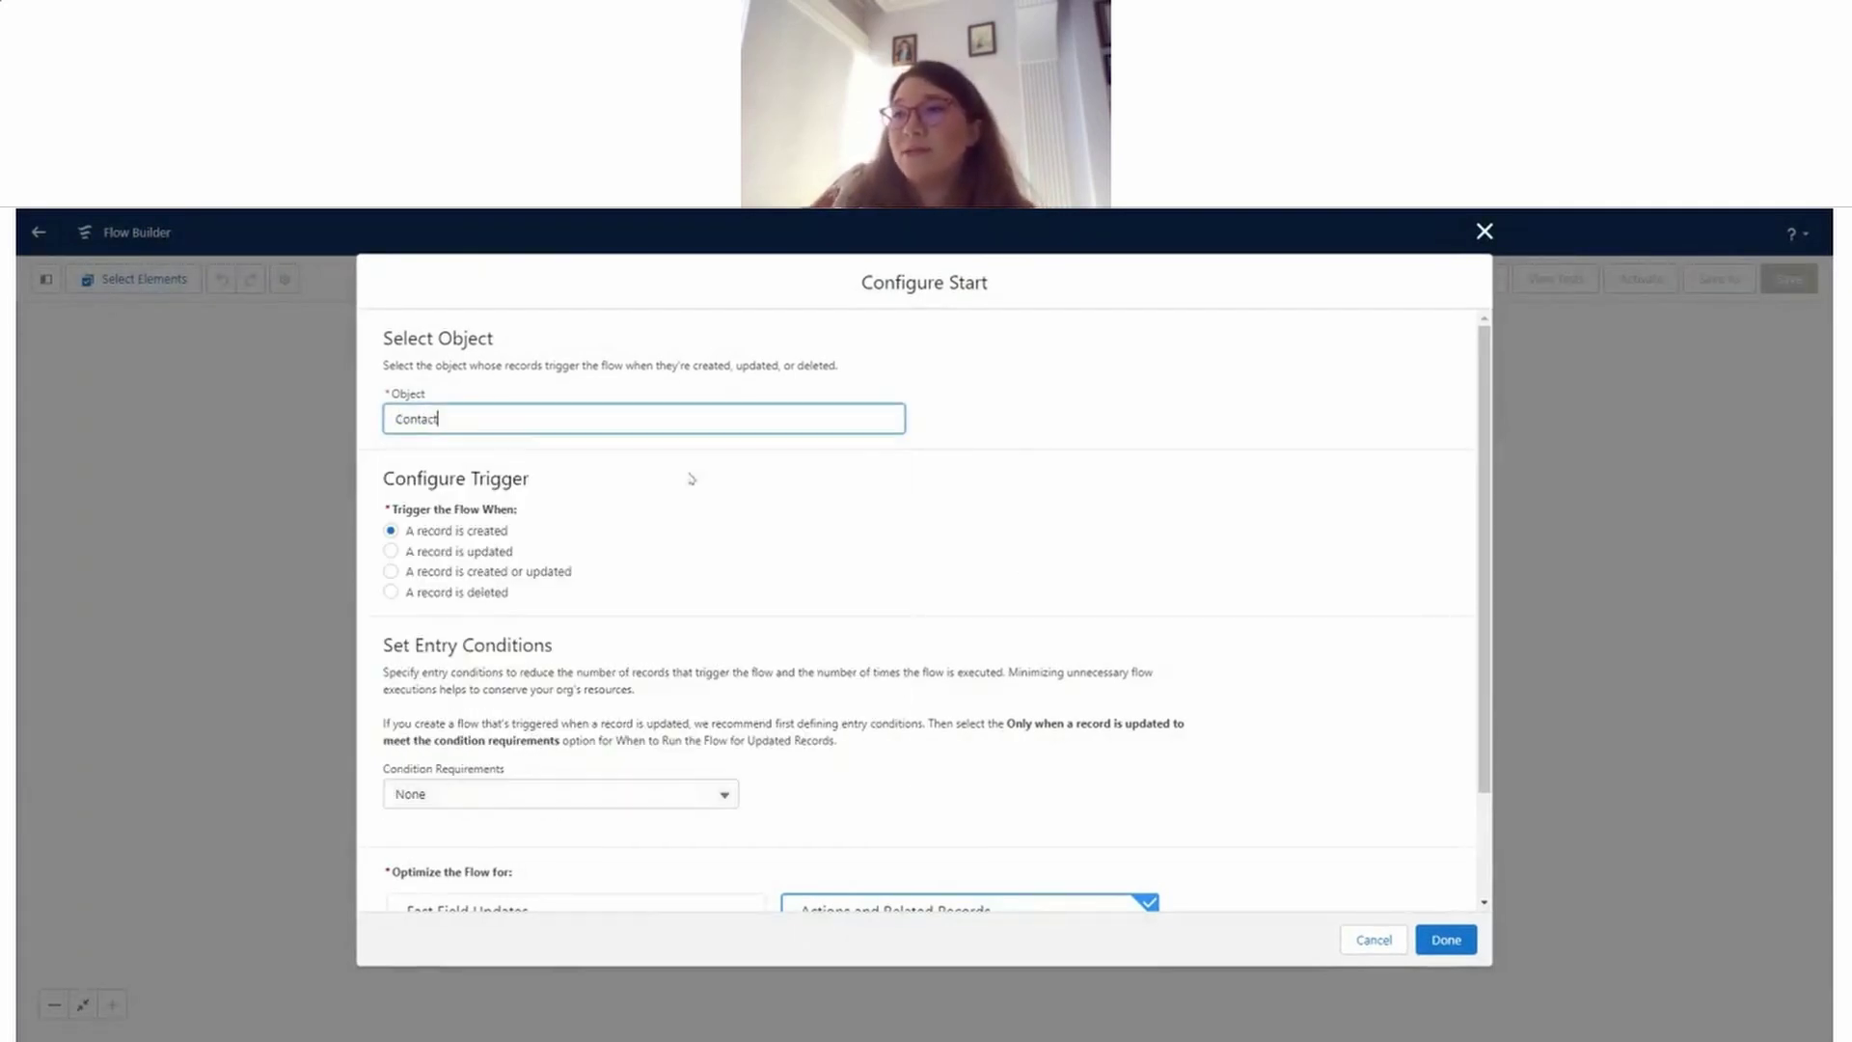
pyautogui.scroll(-1, 552, 563)
pyautogui.click(459, 522)
pyautogui.scroll(-2, 482, 598)
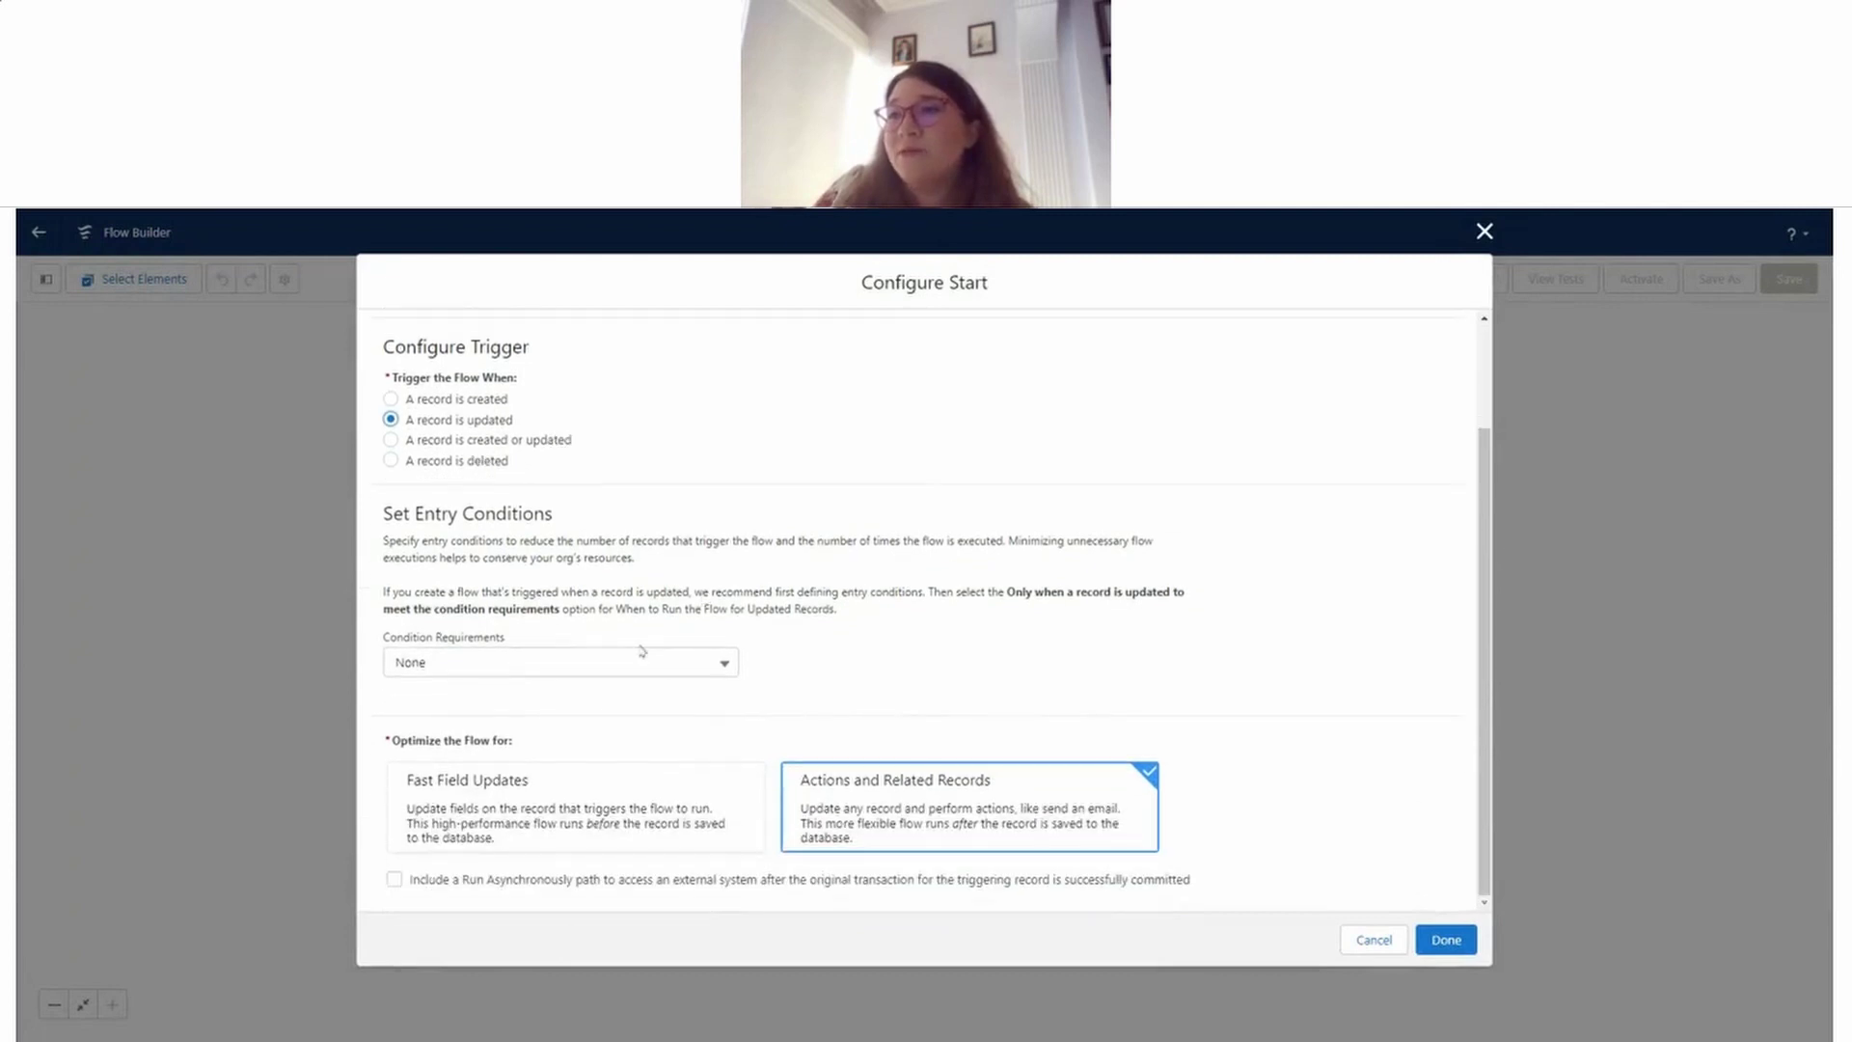
# Step: Require Any Condition Is Met, with a first condition of Lifecycle_Stage_Contact__c Equals Onboarding
pyautogui.click(495, 675)
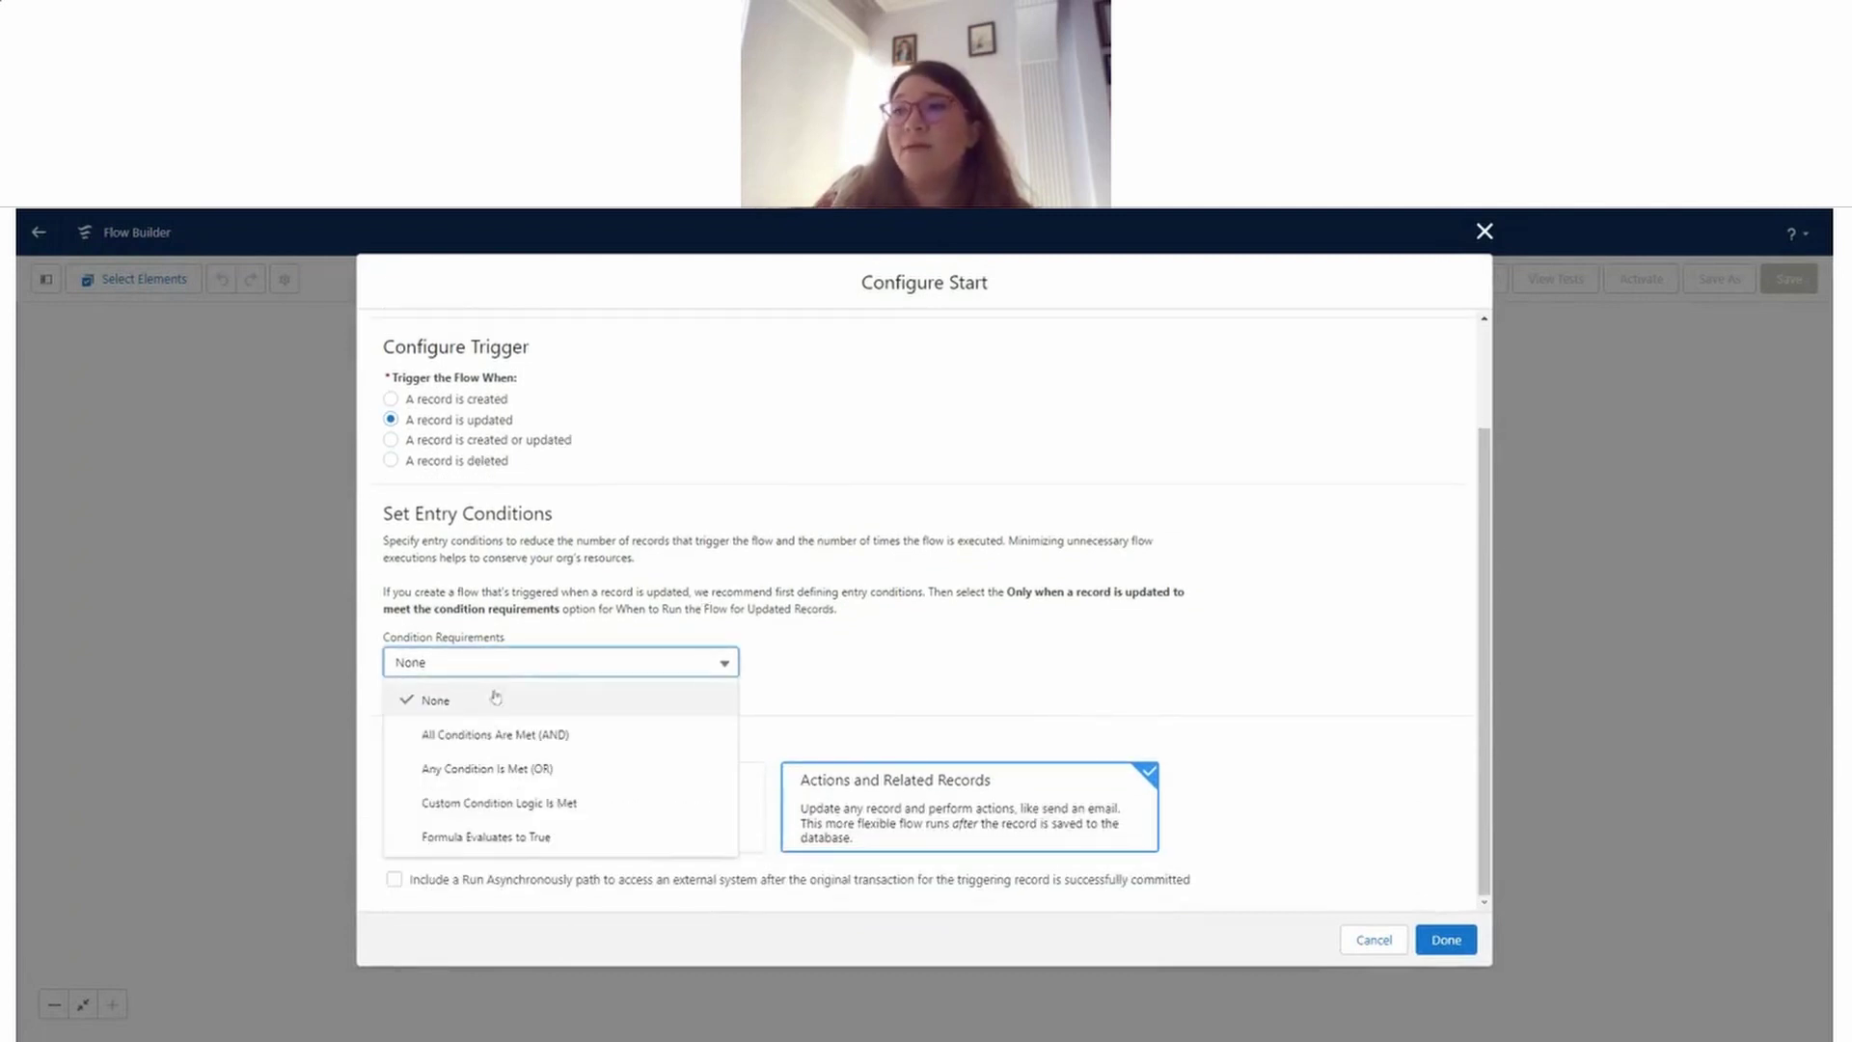
pyautogui.click(497, 765)
pyautogui.scroll(-2, 620, 648)
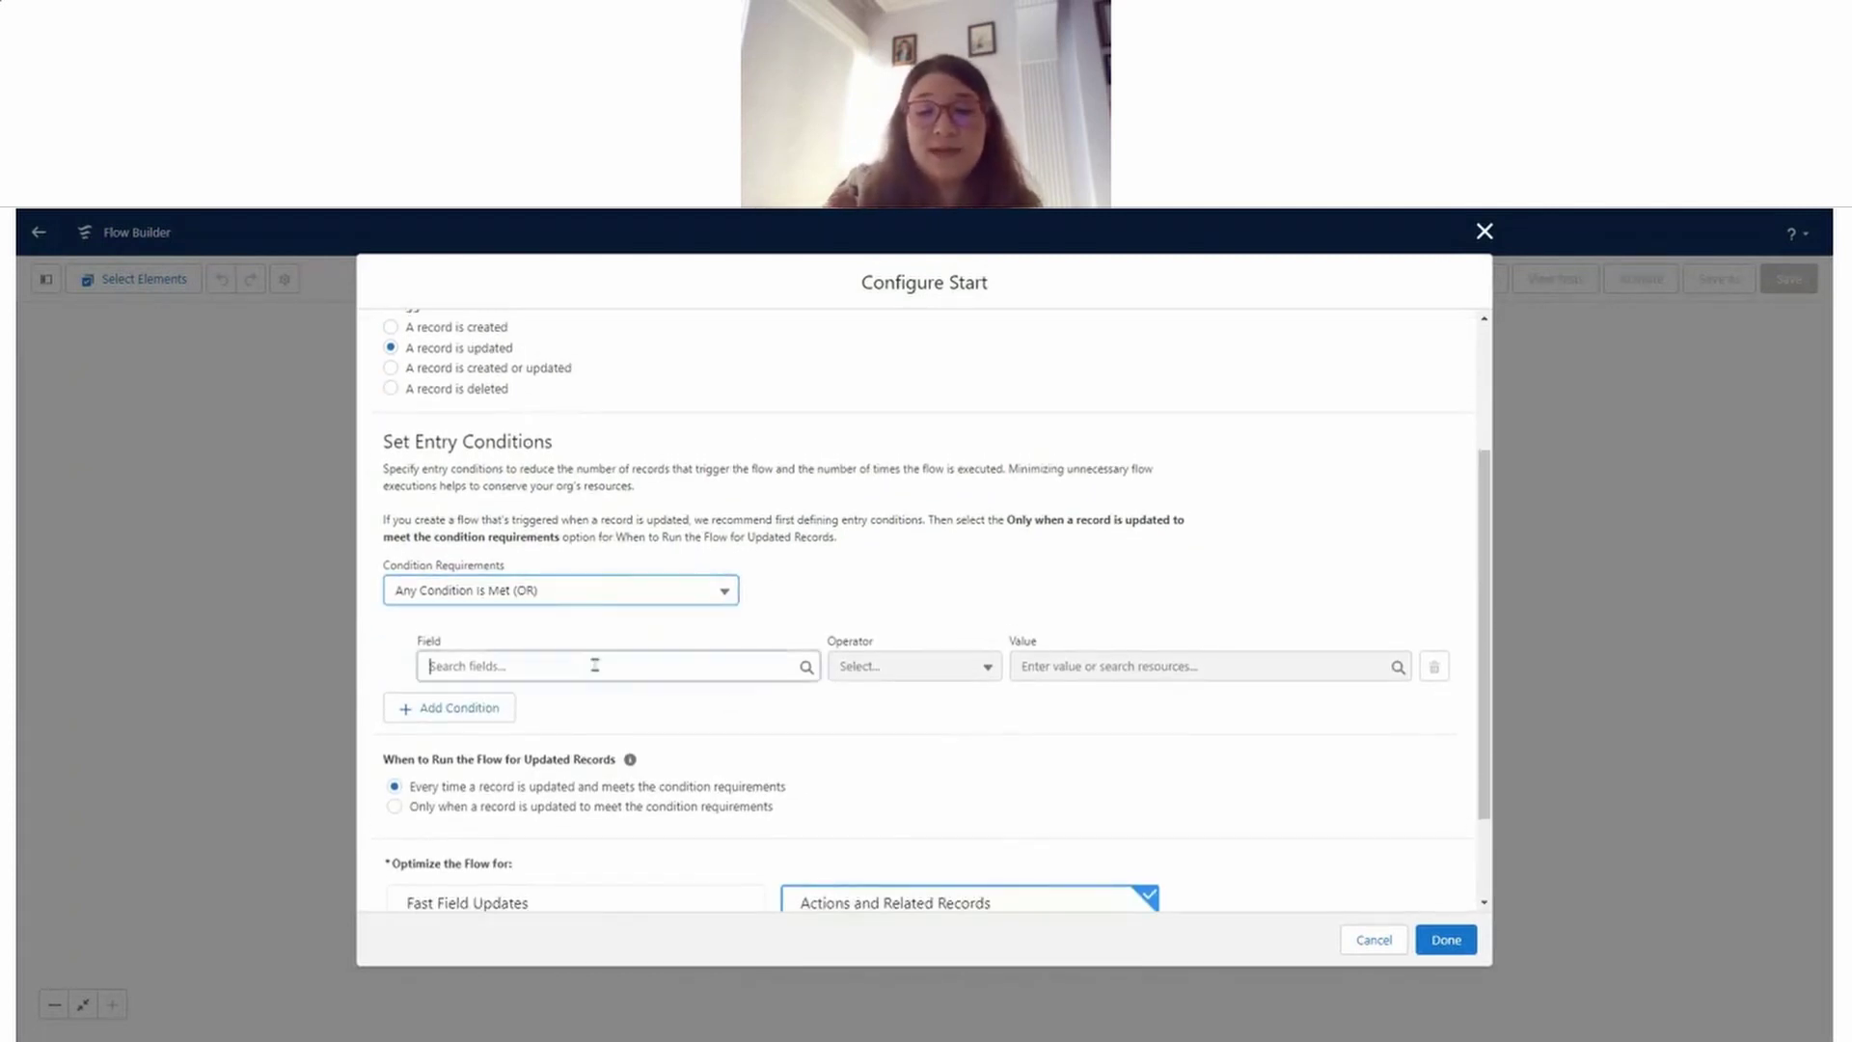
pyautogui.click(596, 665)
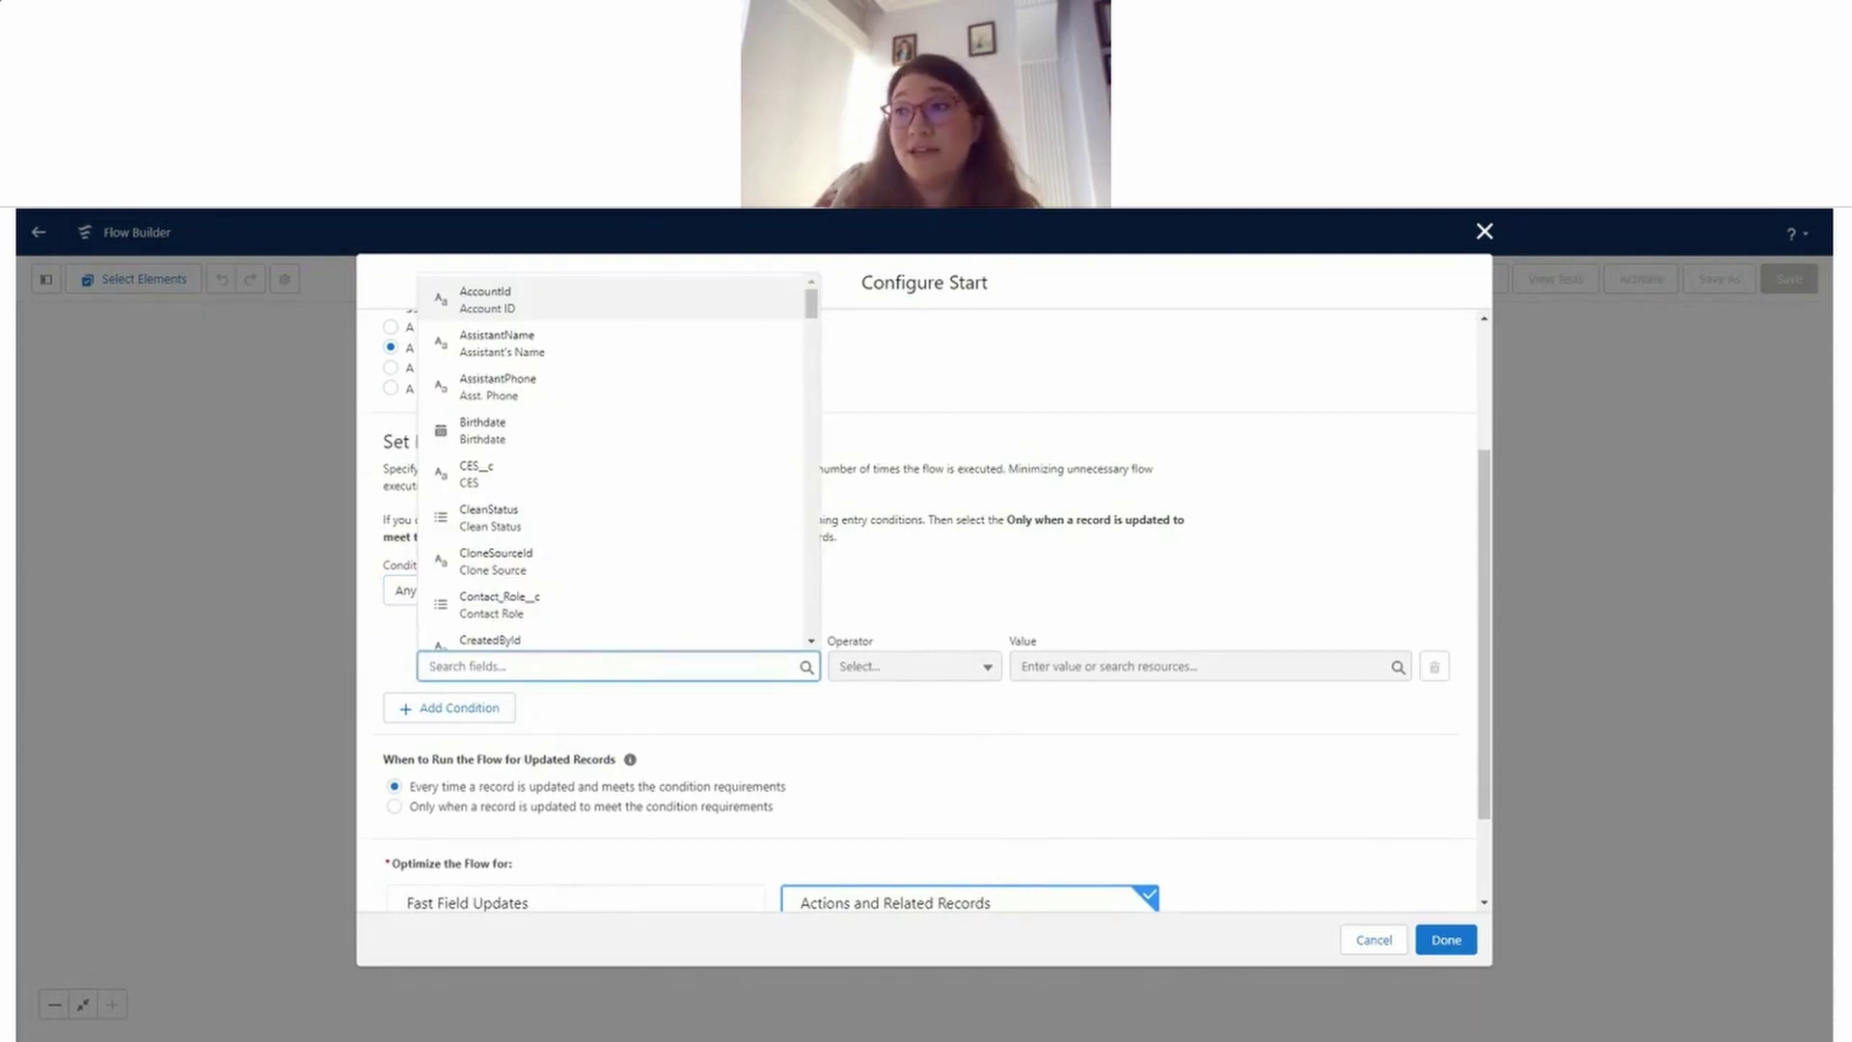
pyautogui.write('cy')
pyautogui.click(579, 538)
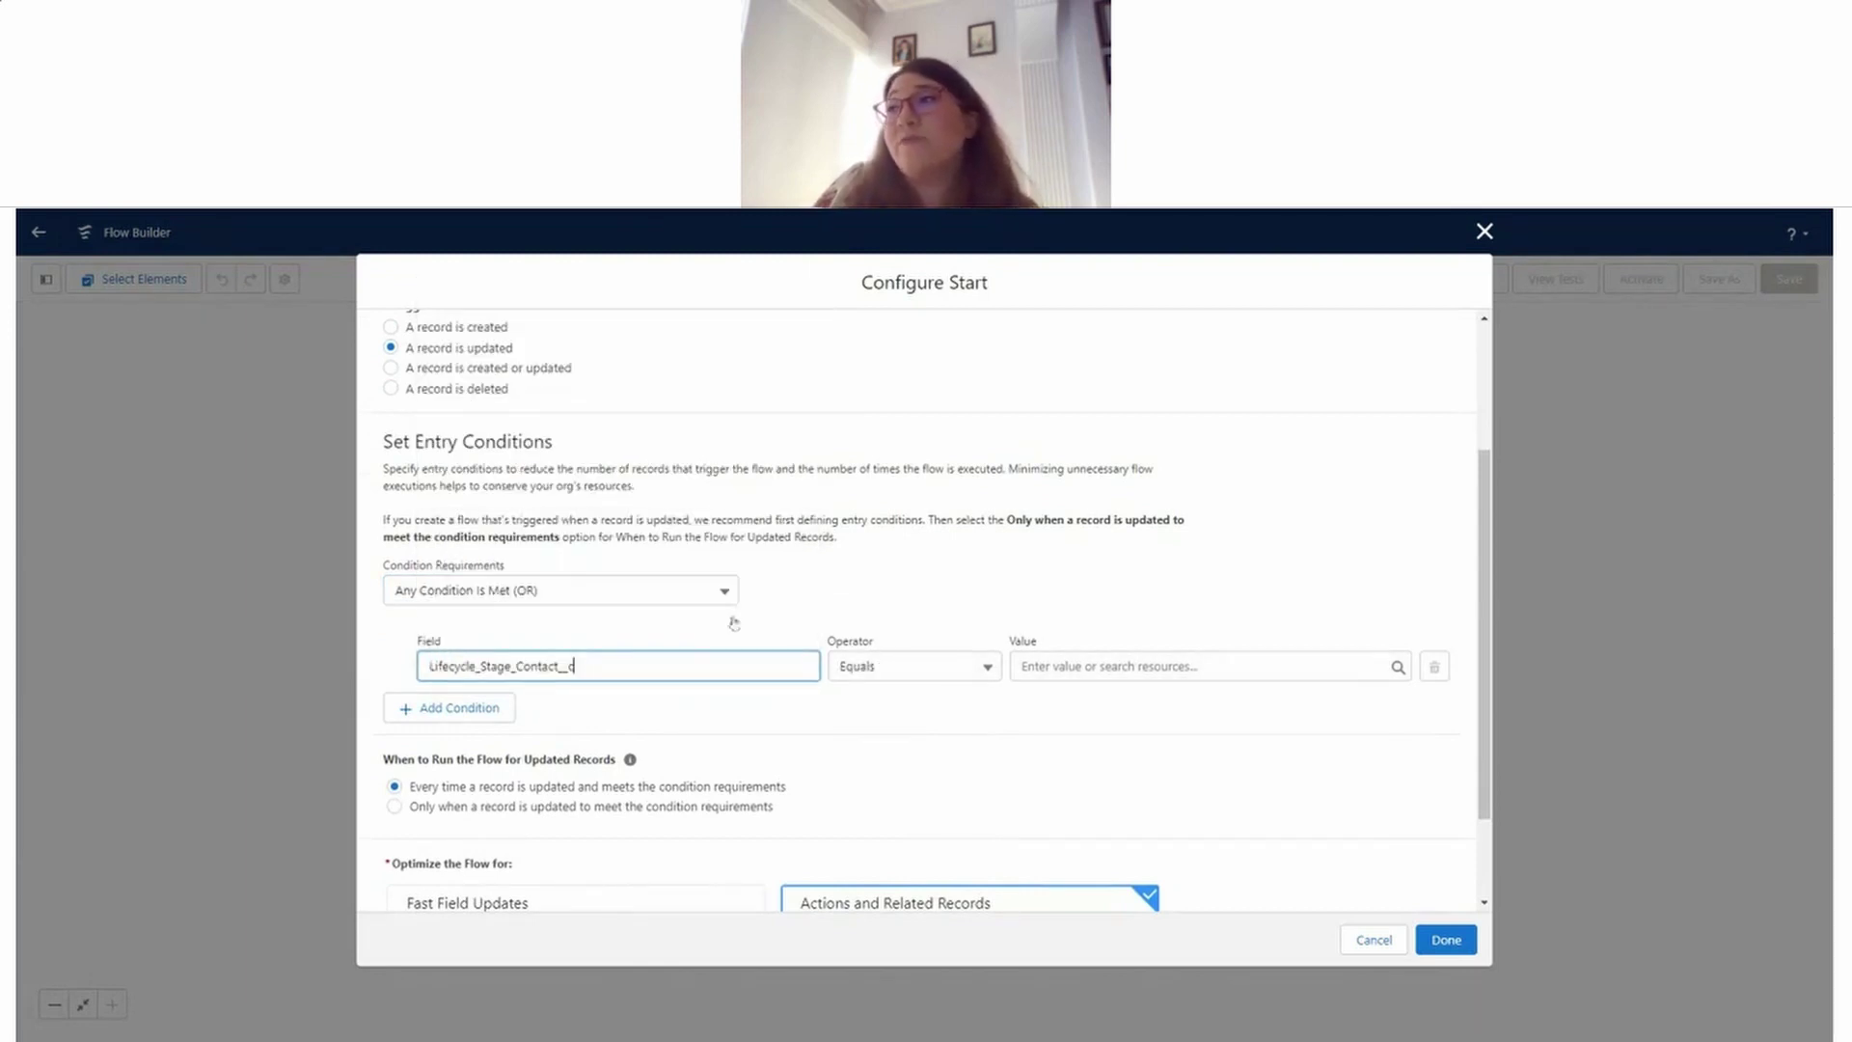
pyautogui.click(936, 686)
pyautogui.click(1143, 670)
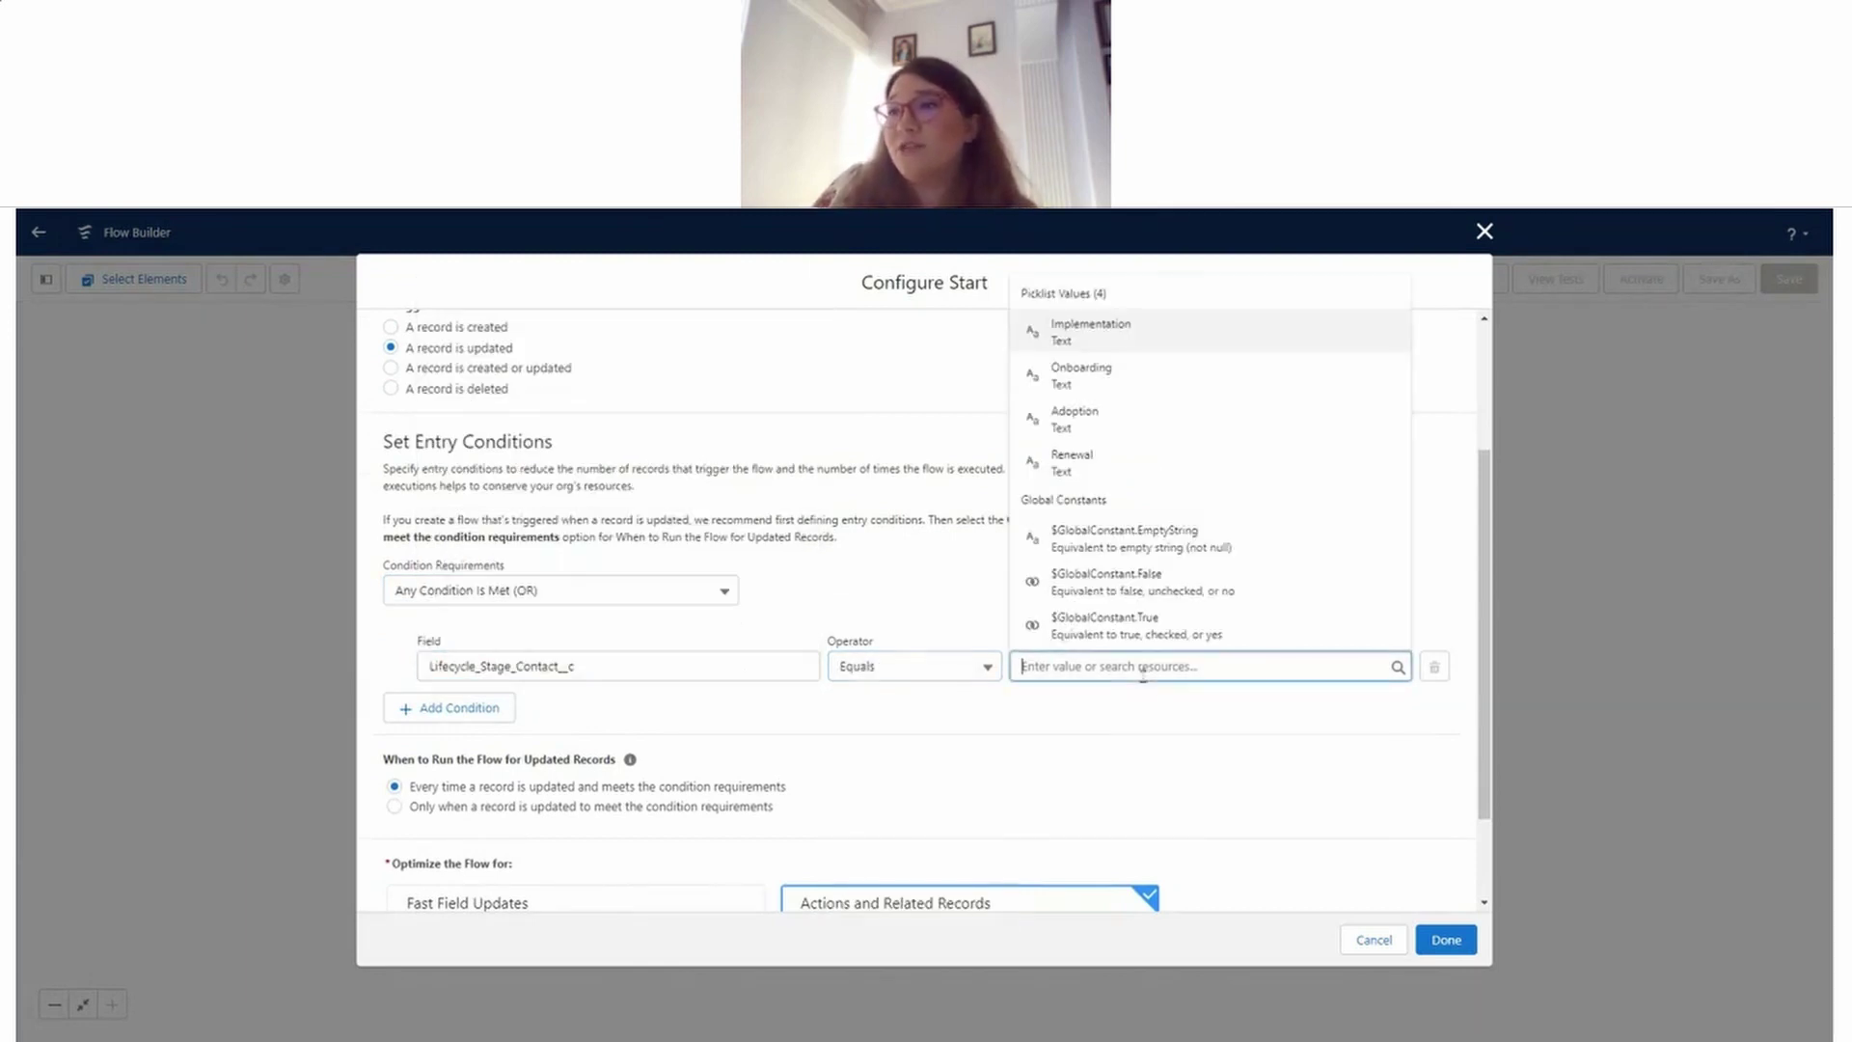
pyautogui.click(1095, 381)
# Step: Add a second condition: Lifecycle_Stage_Contact__c Equals Adoption
pyautogui.click(496, 710)
pyautogui.click(543, 726)
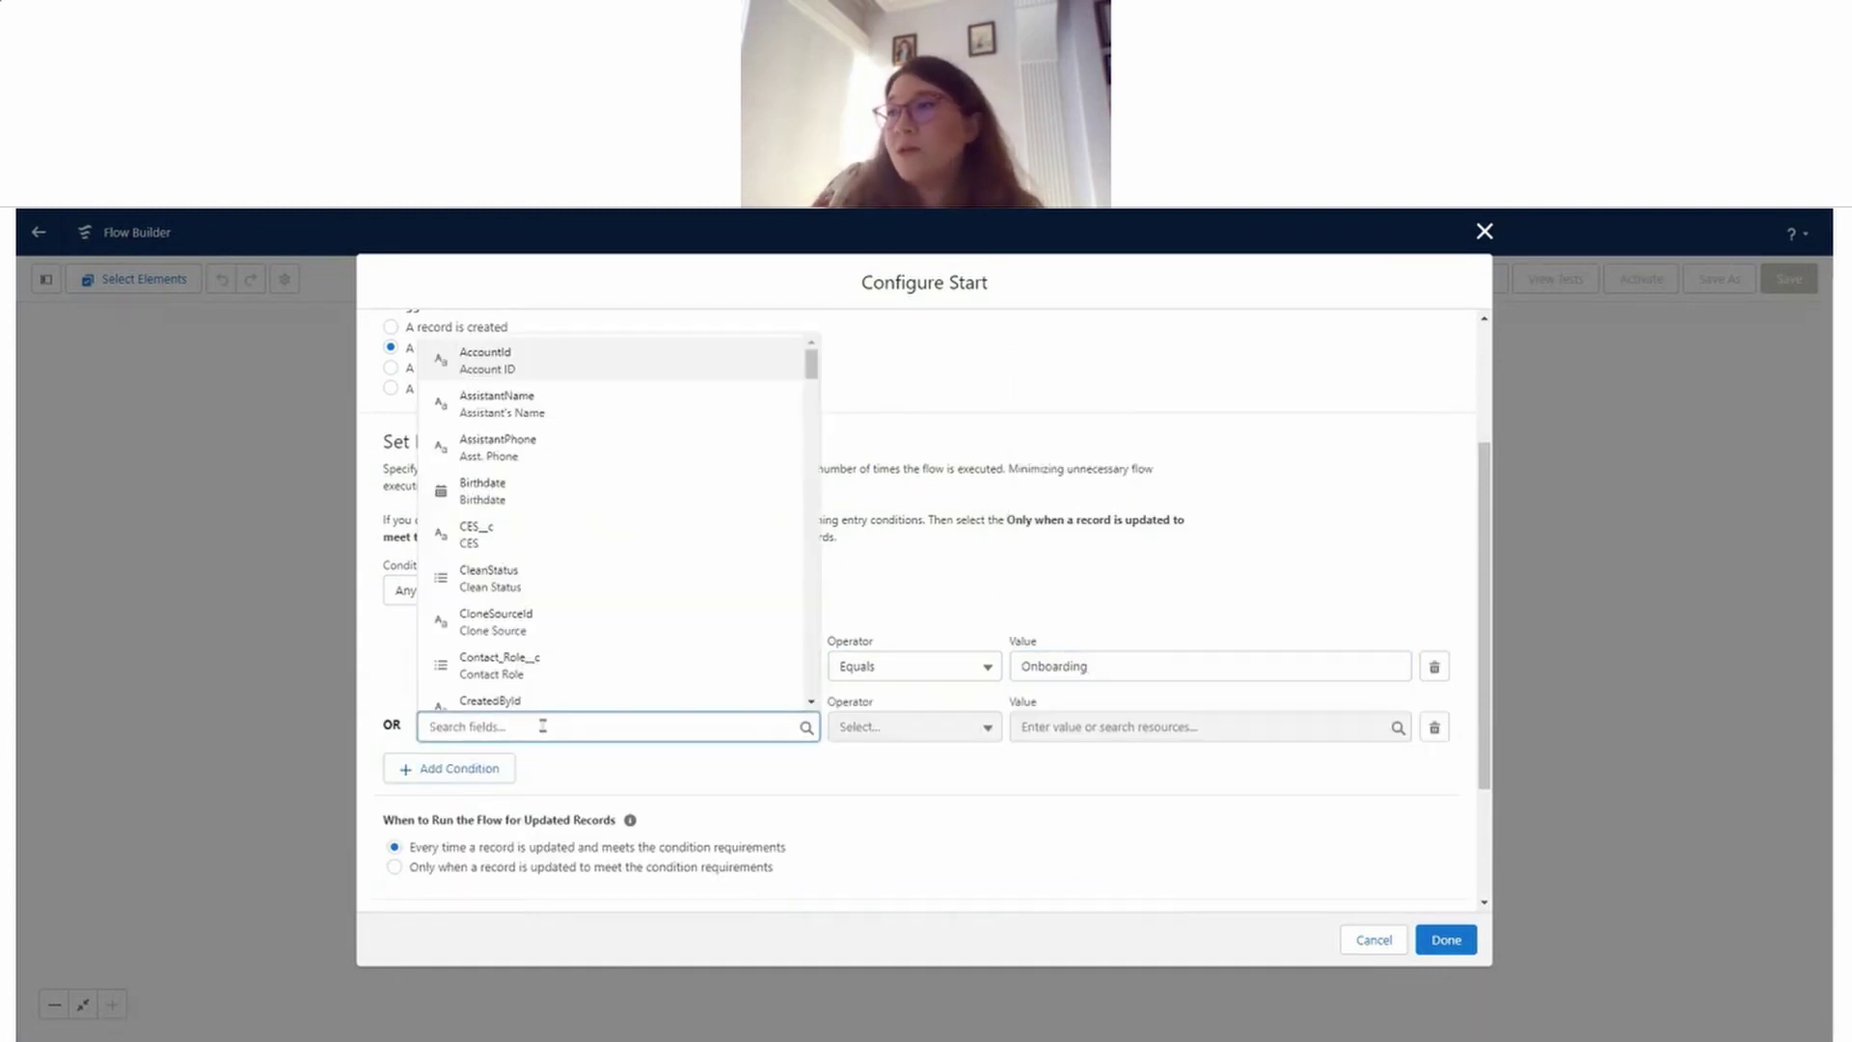
pyautogui.write('life')
pyautogui.click(560, 687)
pyautogui.click(915, 727)
pyautogui.click(869, 757)
pyautogui.click(1100, 726)
pyautogui.click(1076, 472)
# Step: Add a third condition, Lifecycle_Stage_Contact__c Equals Renewal, and confirm the start configuration
pyautogui.click(451, 768)
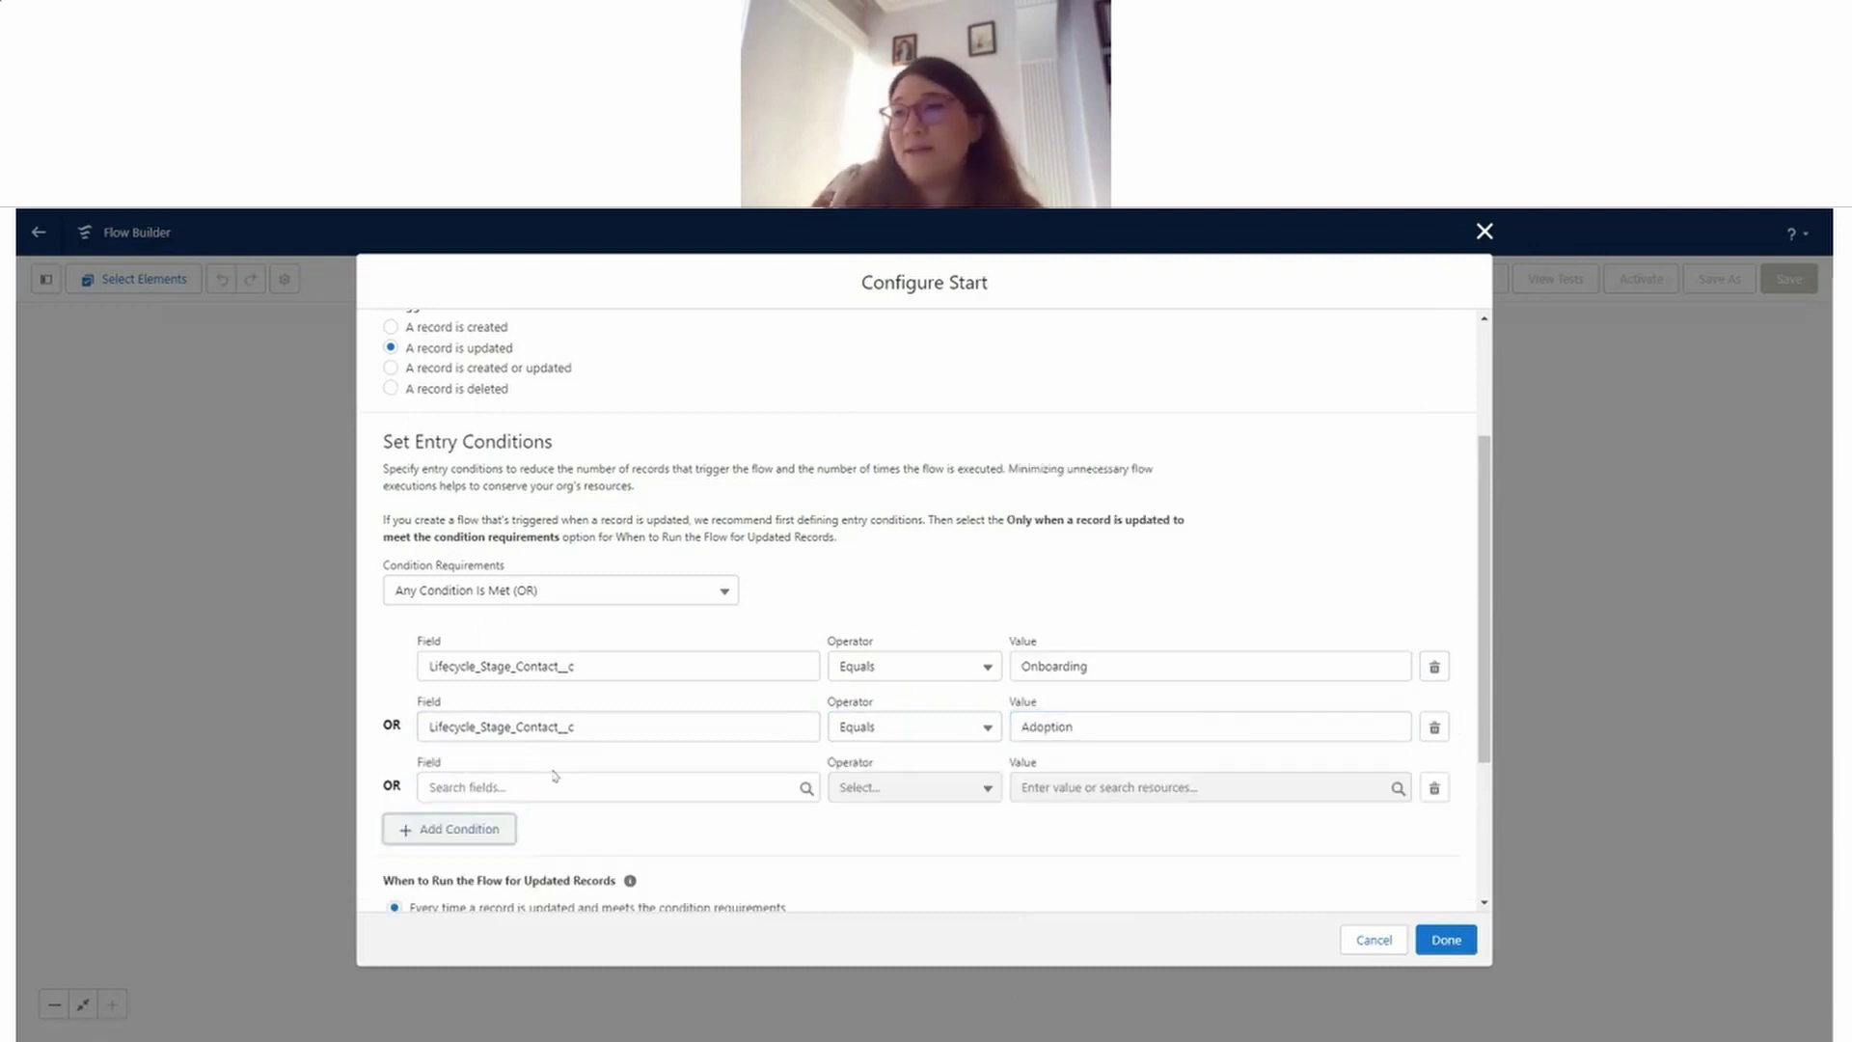
pyautogui.click(551, 775)
pyautogui.write('life')
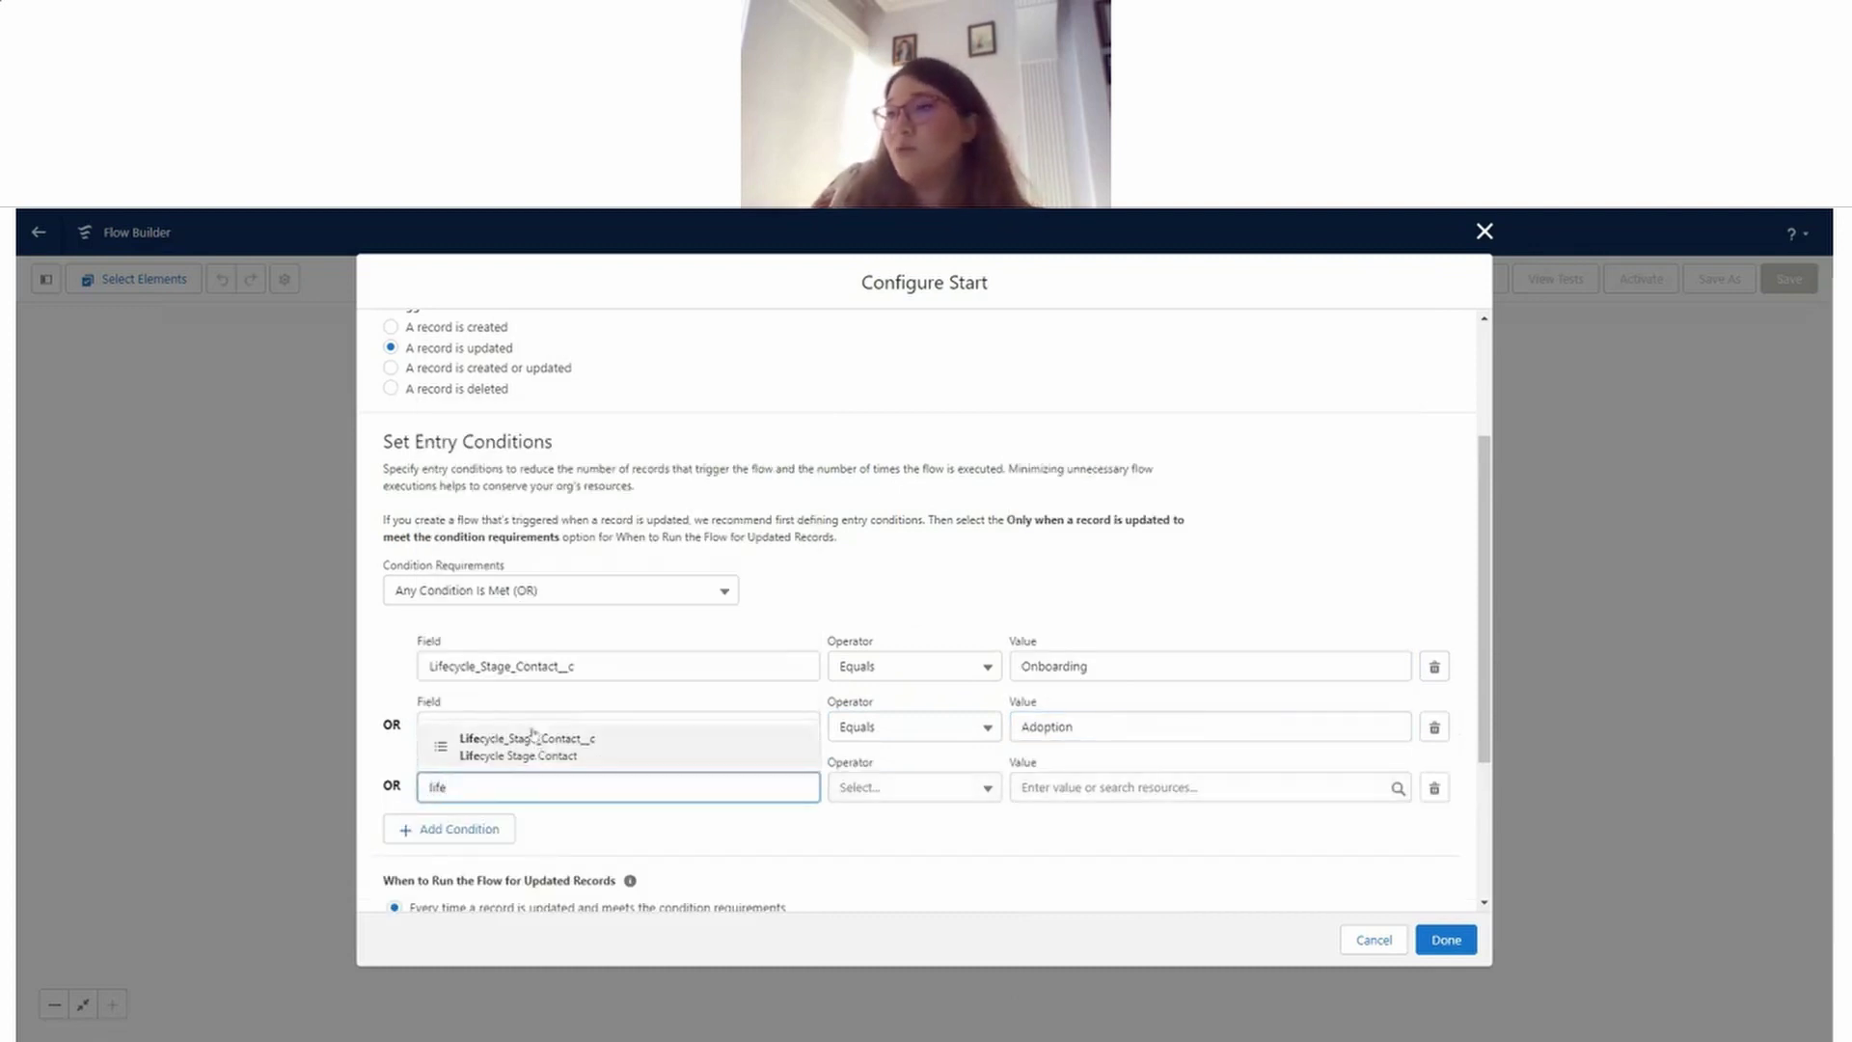
pyautogui.click(530, 741)
pyautogui.click(1116, 786)
pyautogui.click(1095, 591)
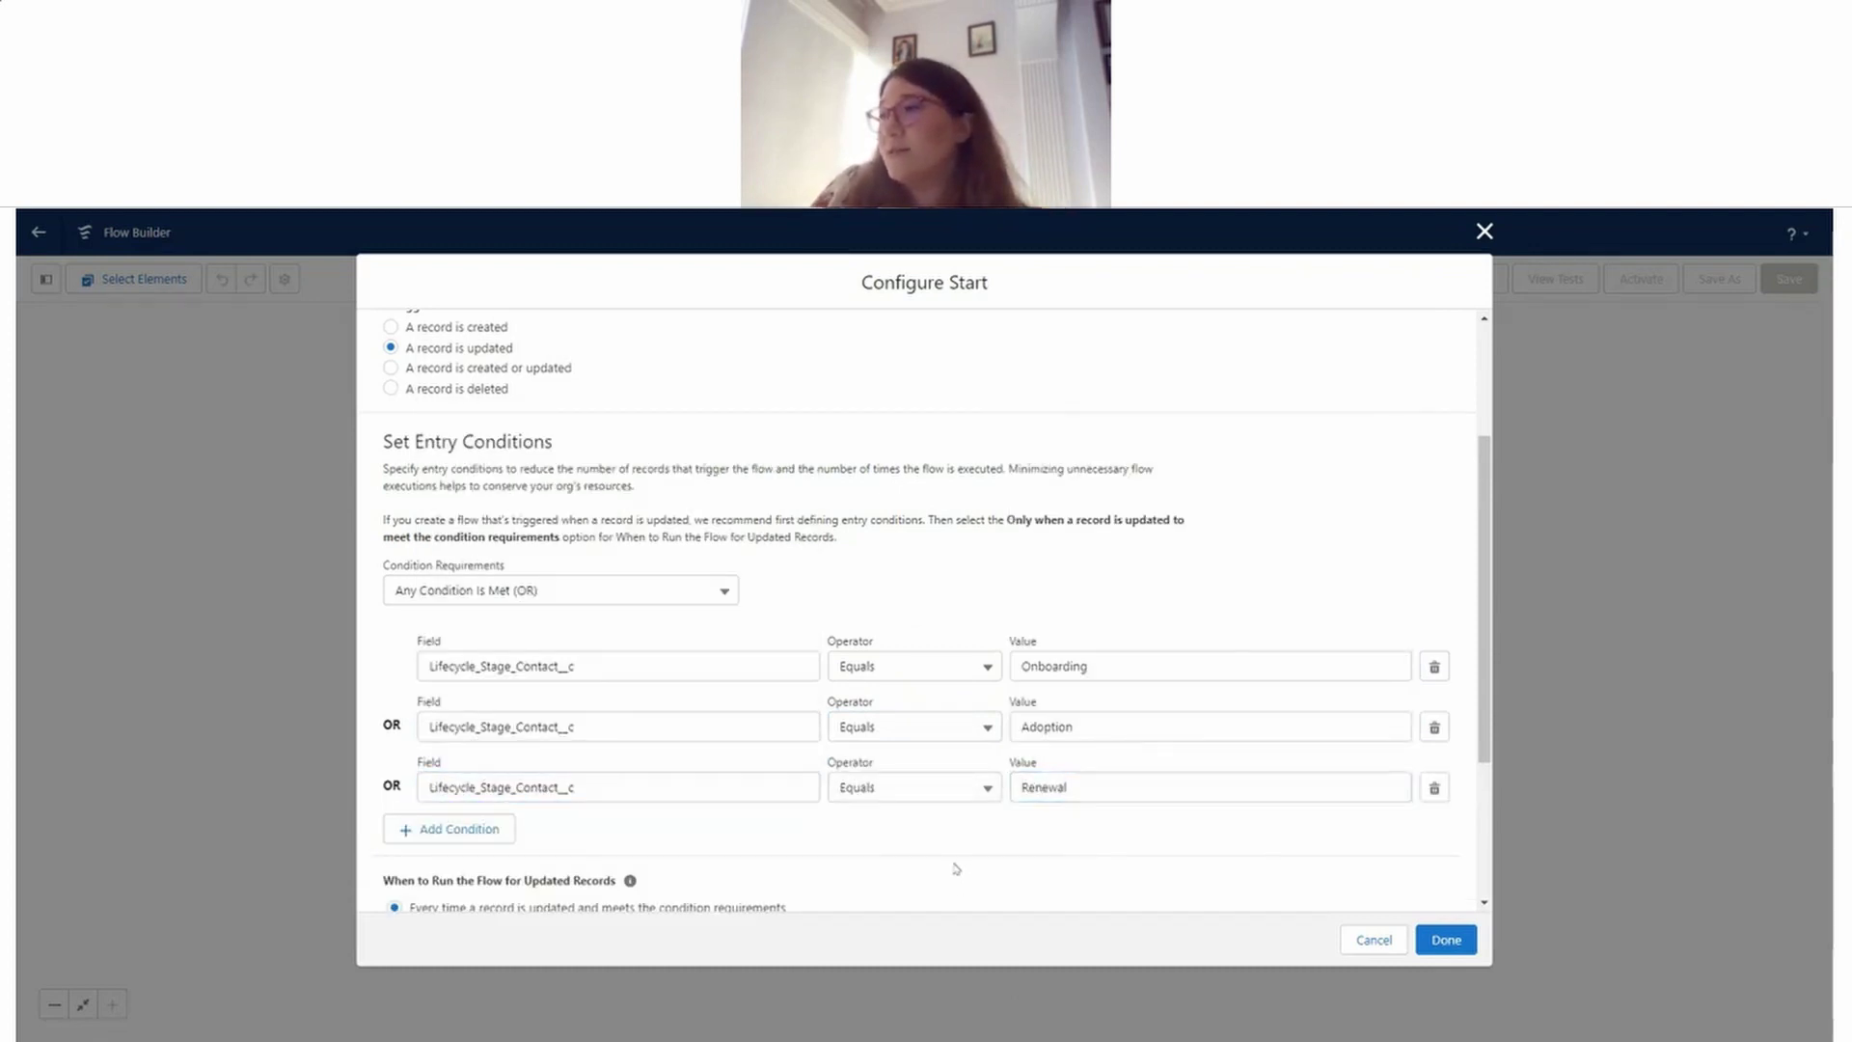
pyautogui.scroll(-3, 952, 866)
pyautogui.click(1446, 939)
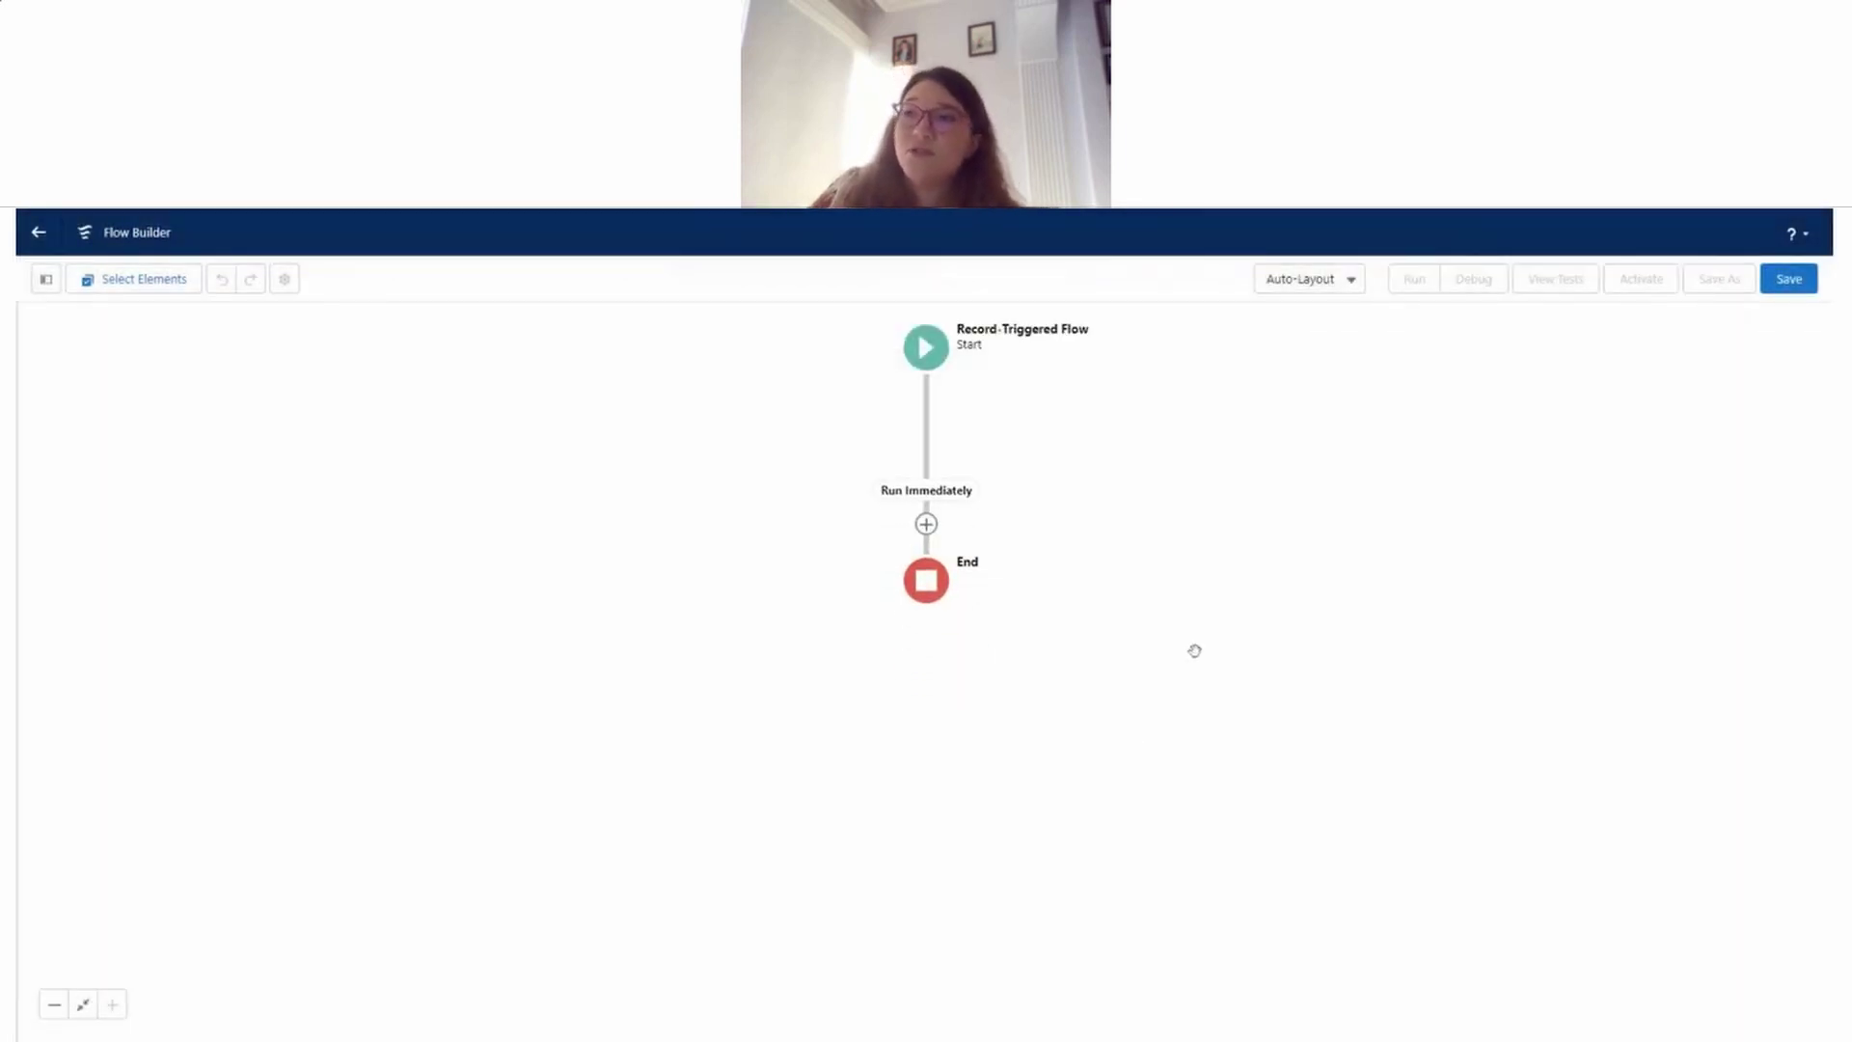
# Step: Add a Send Email Alert action using the 'Send NPS survye when lifecycle stage is changed' alert
pyautogui.click(924, 429)
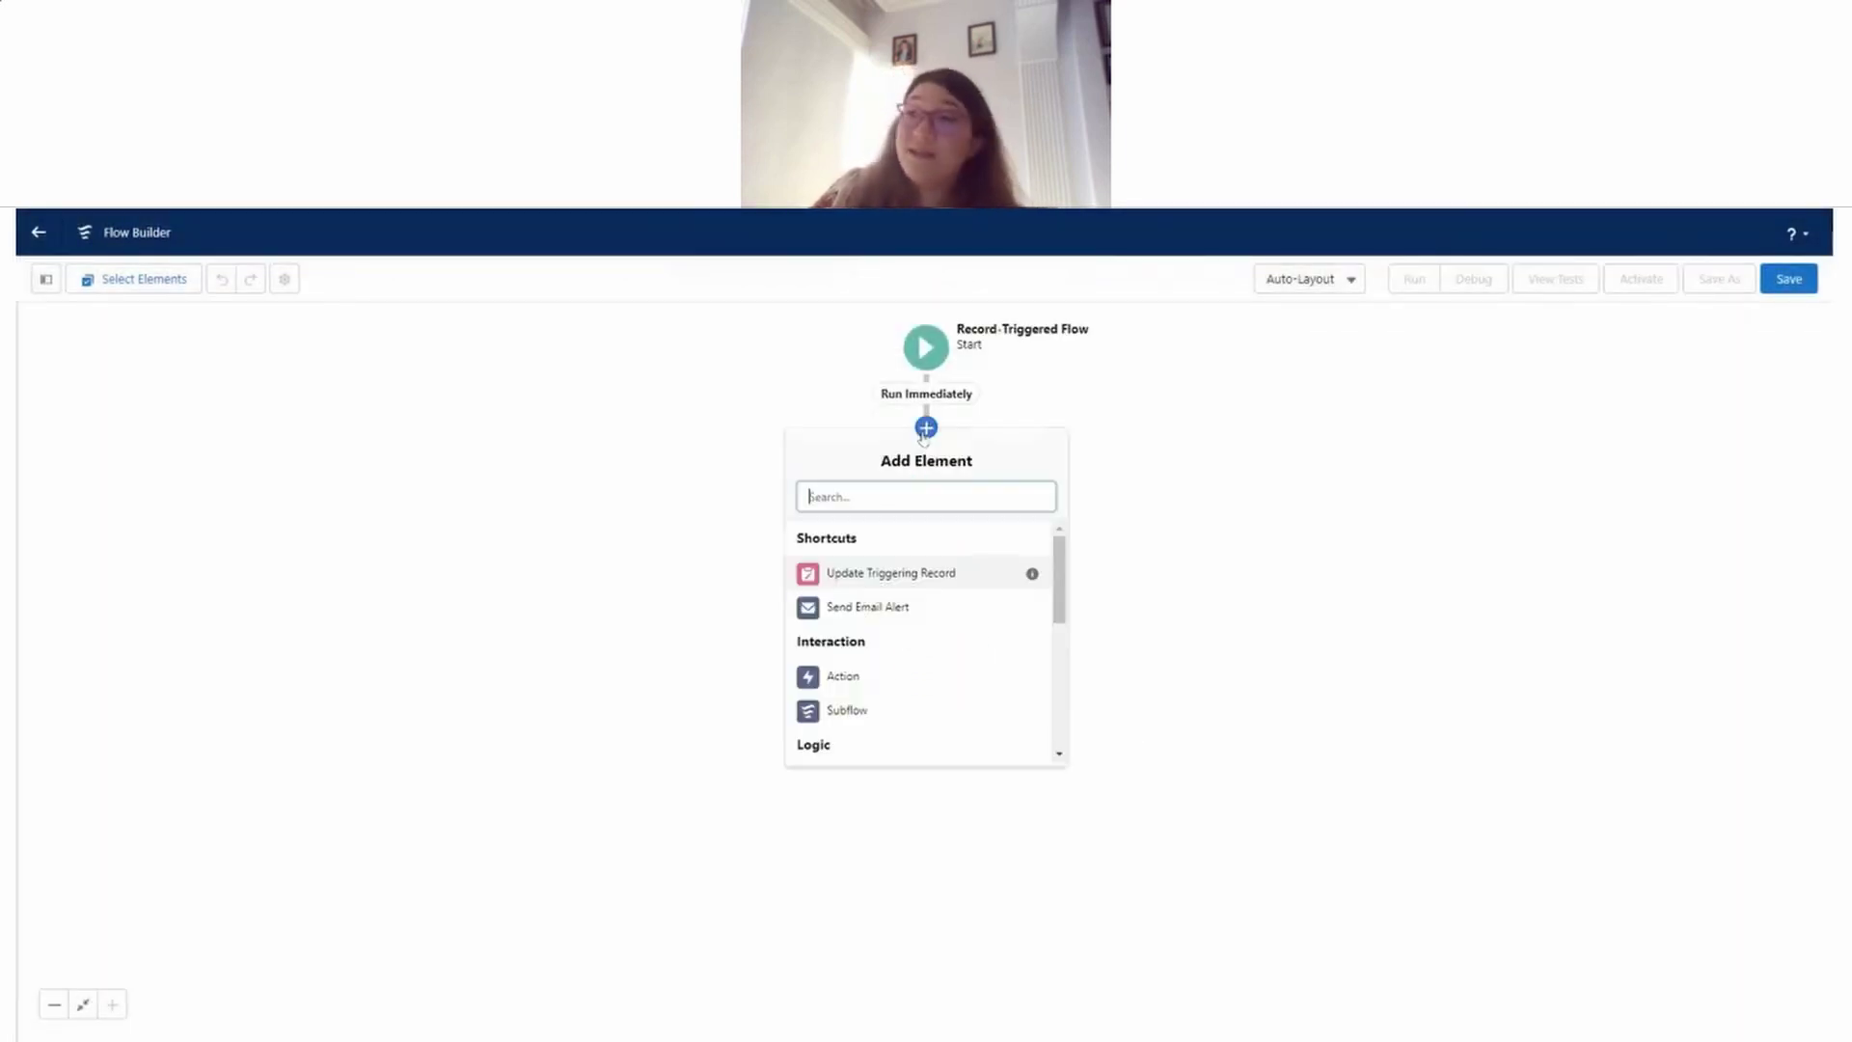
pyautogui.click(873, 611)
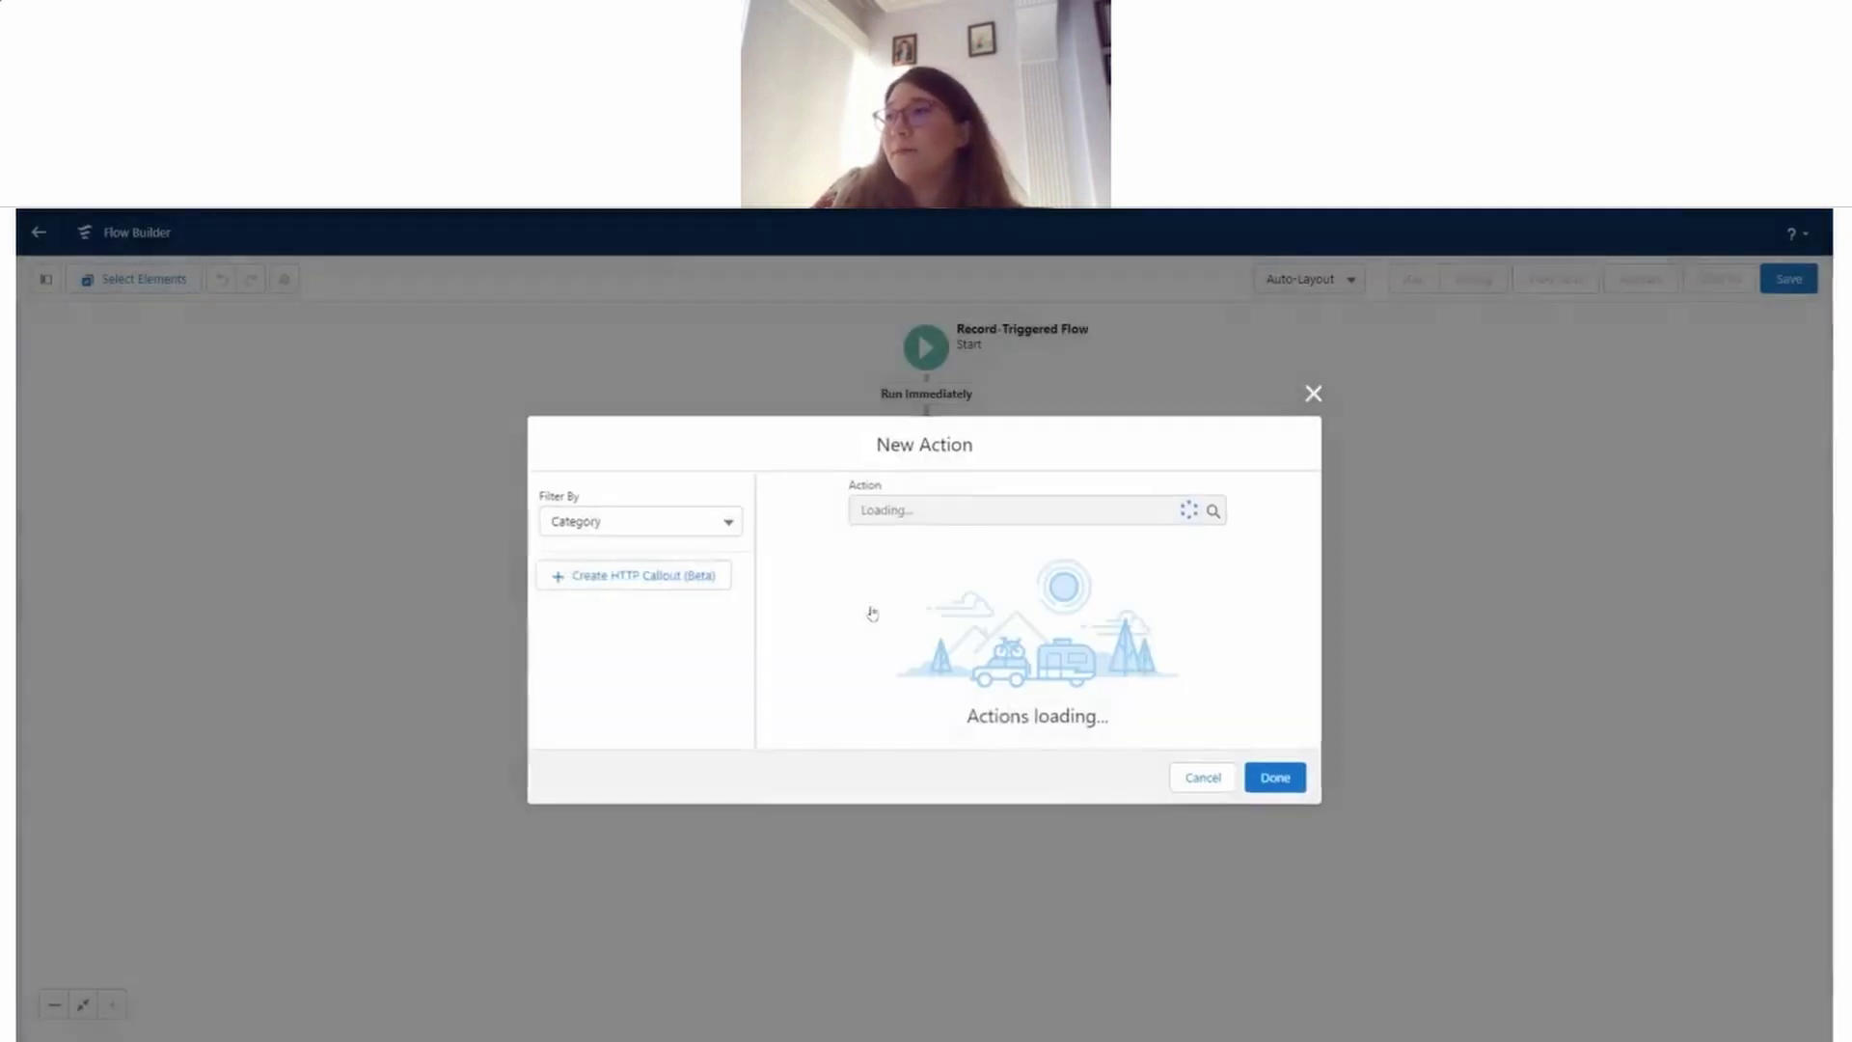
pyautogui.click(936, 496)
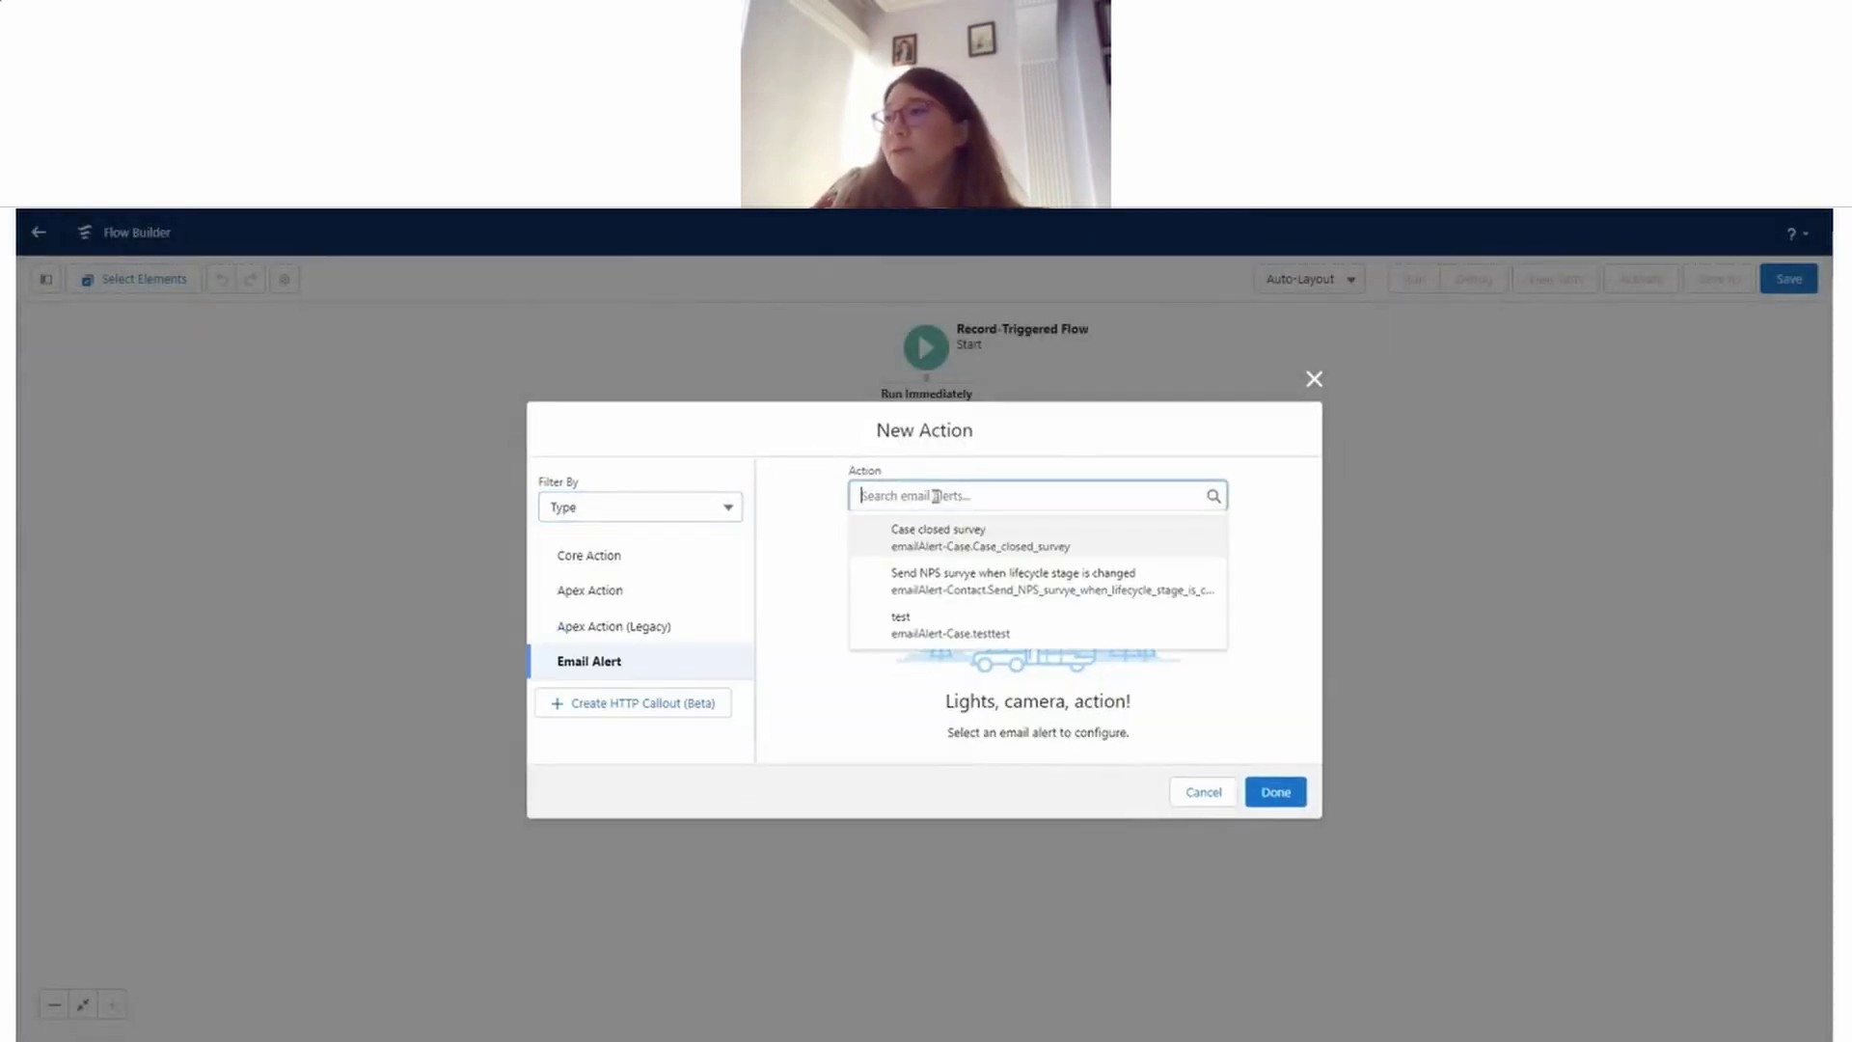
pyautogui.click(934, 575)
# Step: Label the action Lifecycle NPS, set its Record ID to {!$Record.Id}, and confirm it
pyautogui.click(832, 575)
pyautogui.write('Lifecycle NPS')
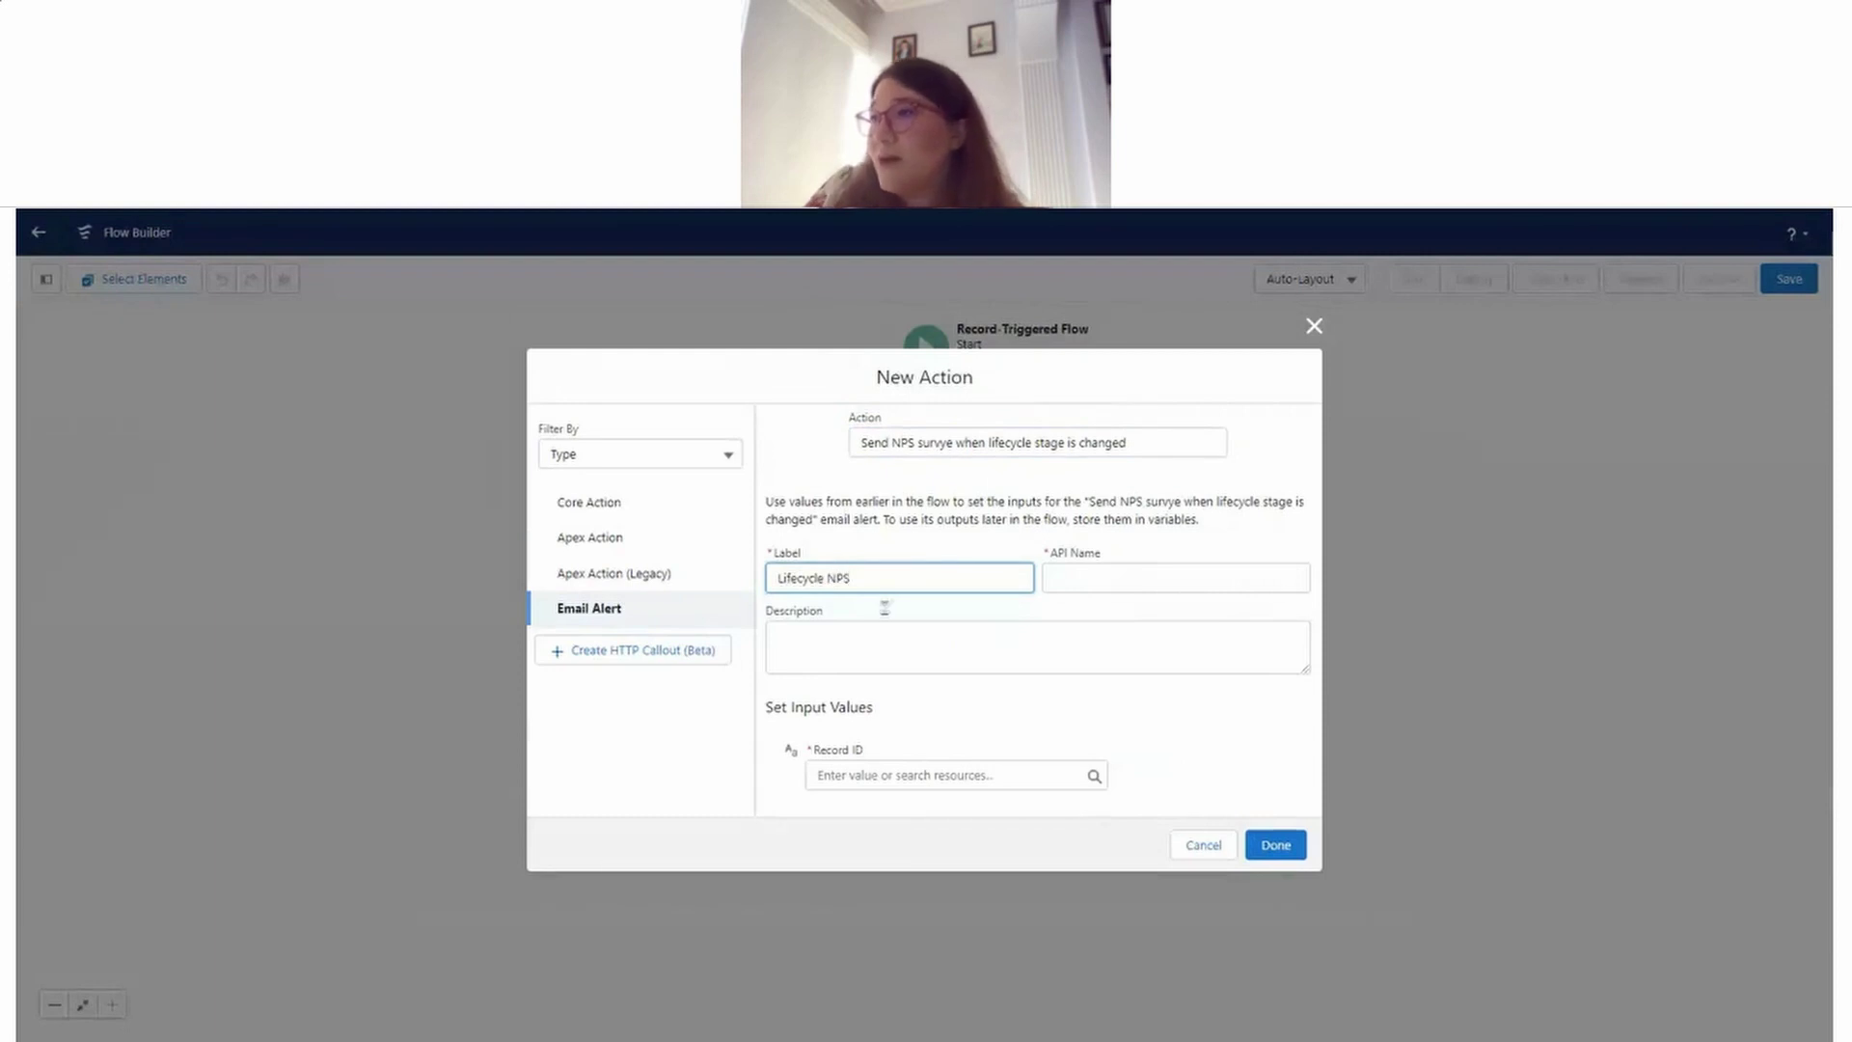
pyautogui.click(926, 775)
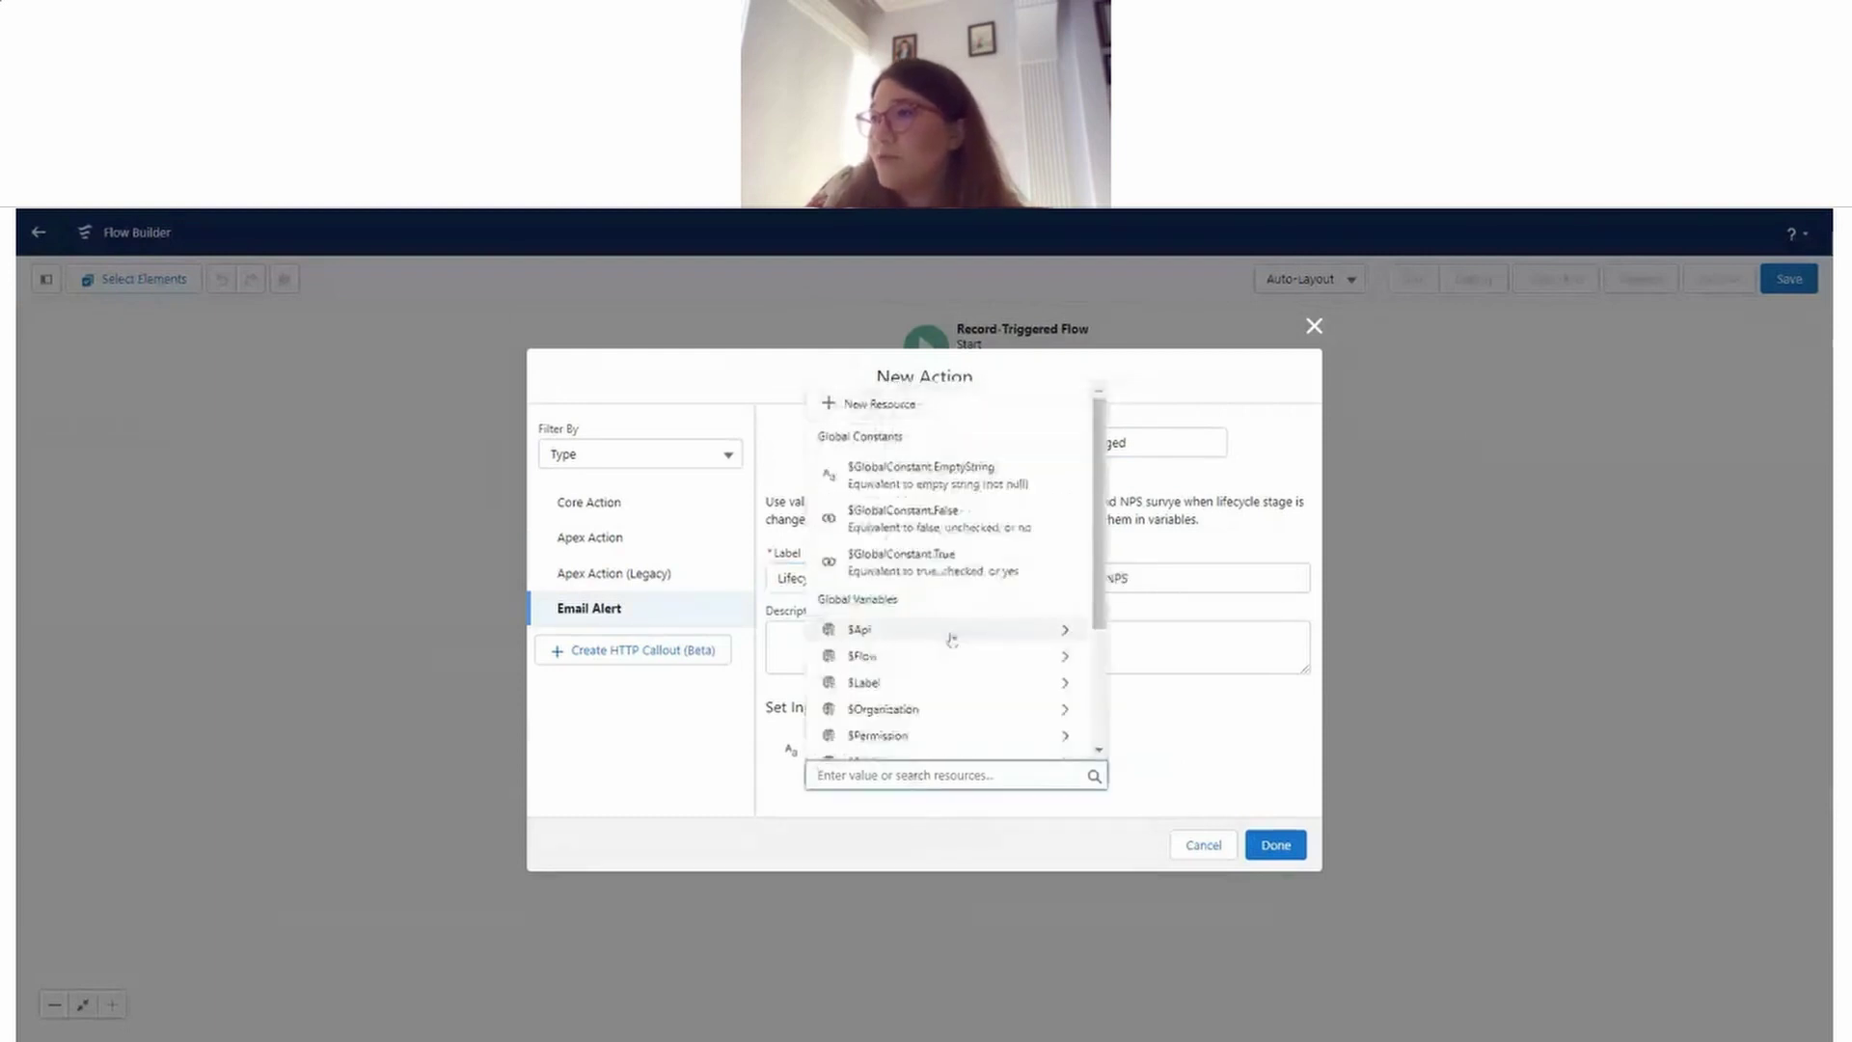
pyautogui.scroll(-3, 952, 639)
pyautogui.click(907, 612)
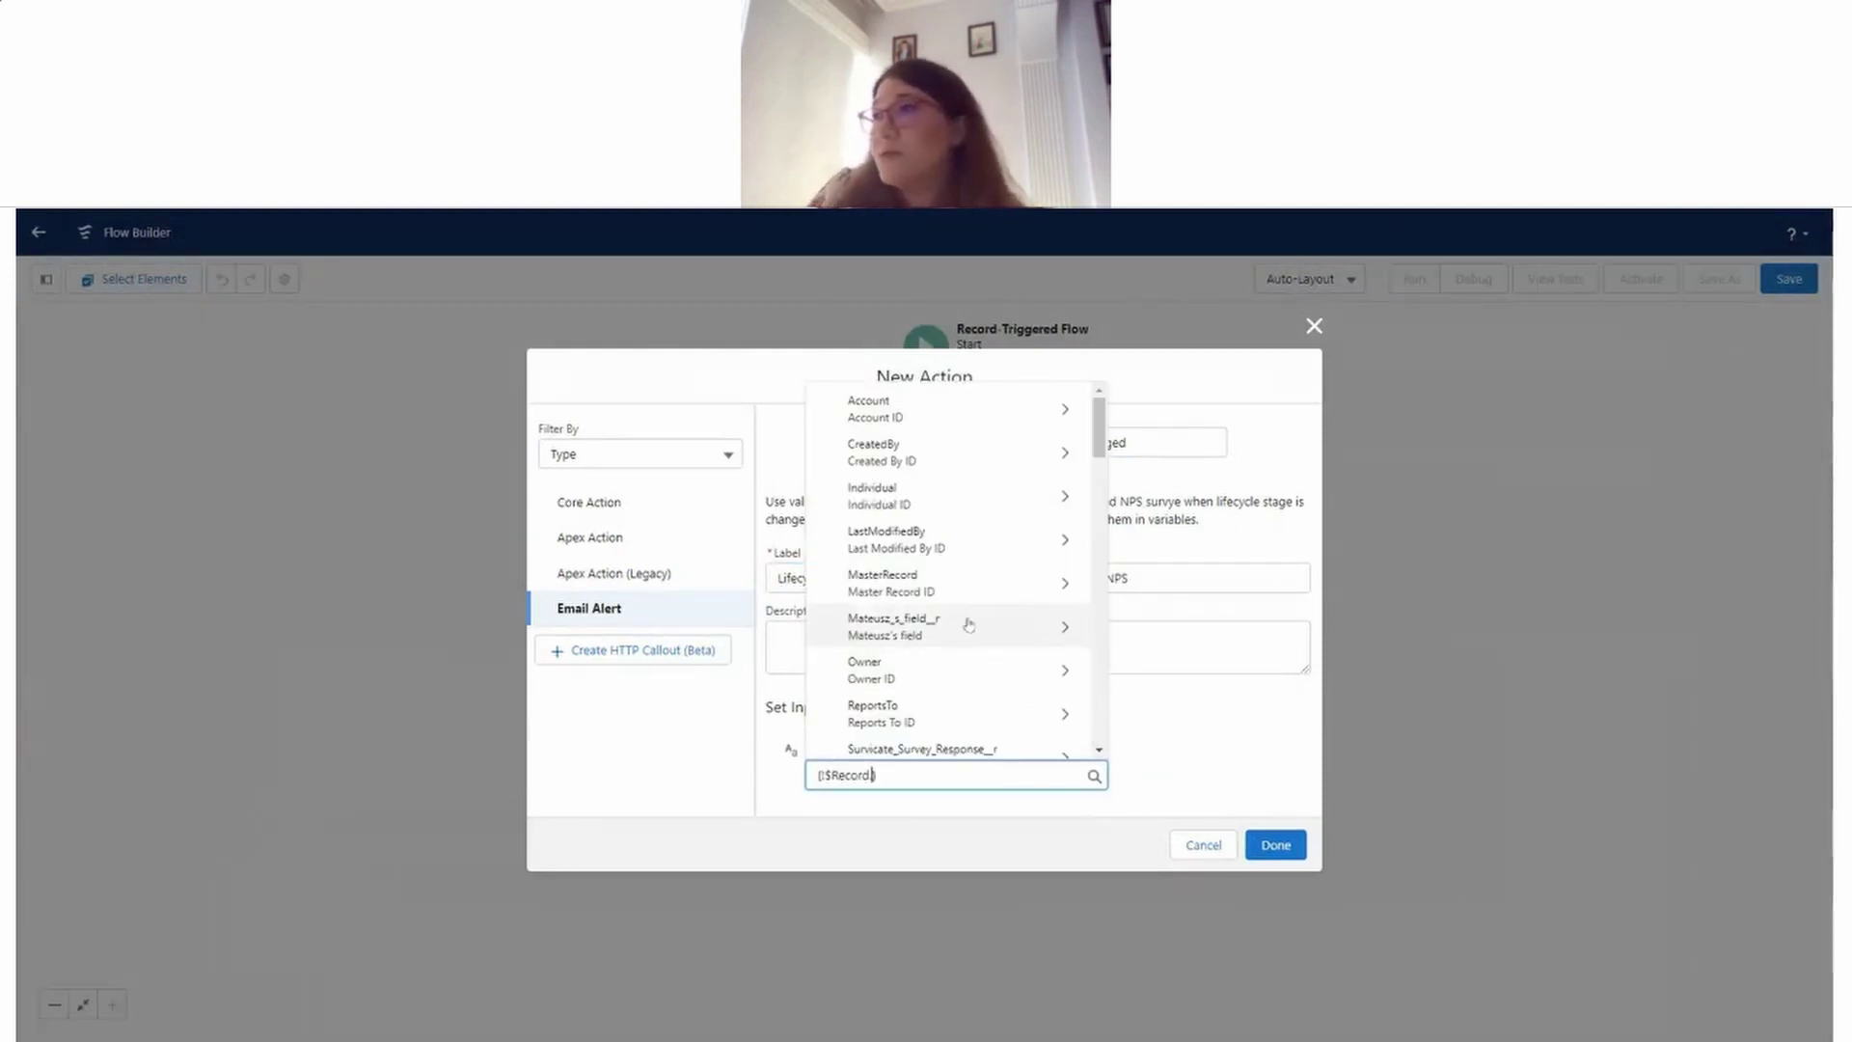
pyautogui.scroll(-1, 966, 626)
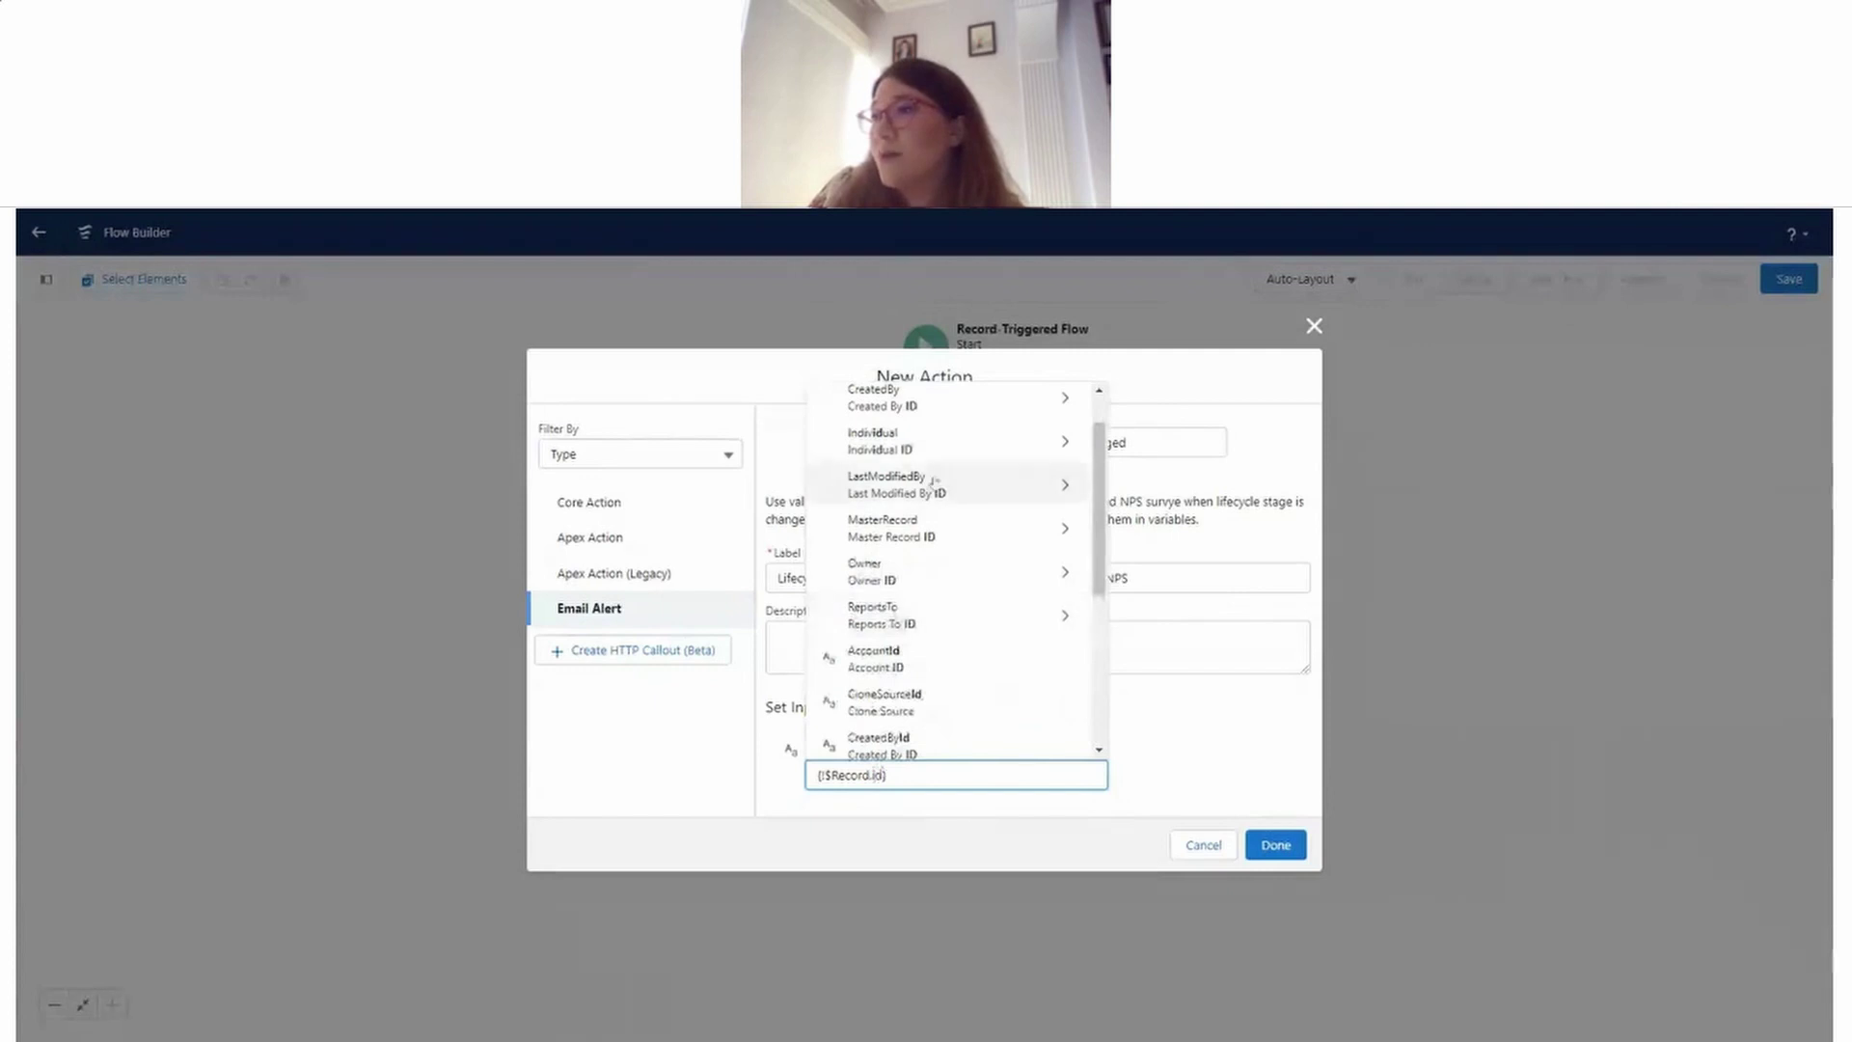
pyautogui.write('id')
pyautogui.scroll(-1, 926, 625)
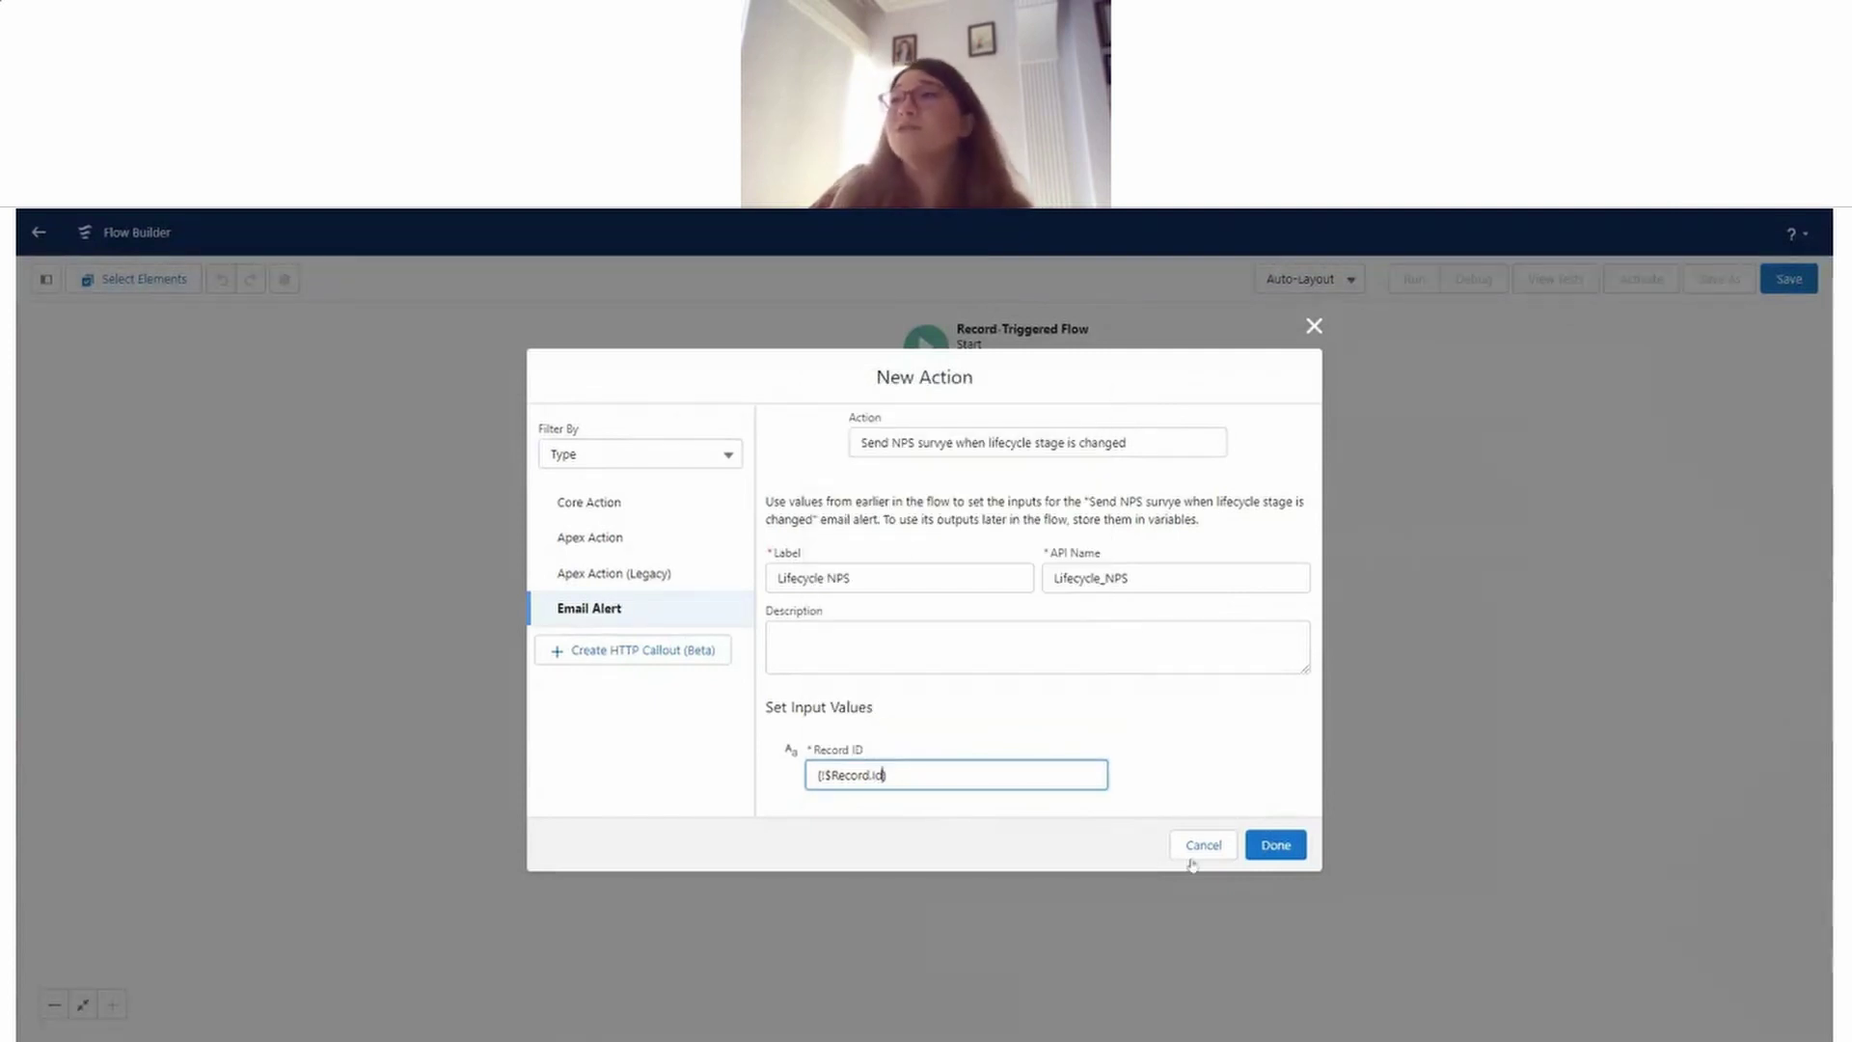
pyautogui.click(1273, 846)
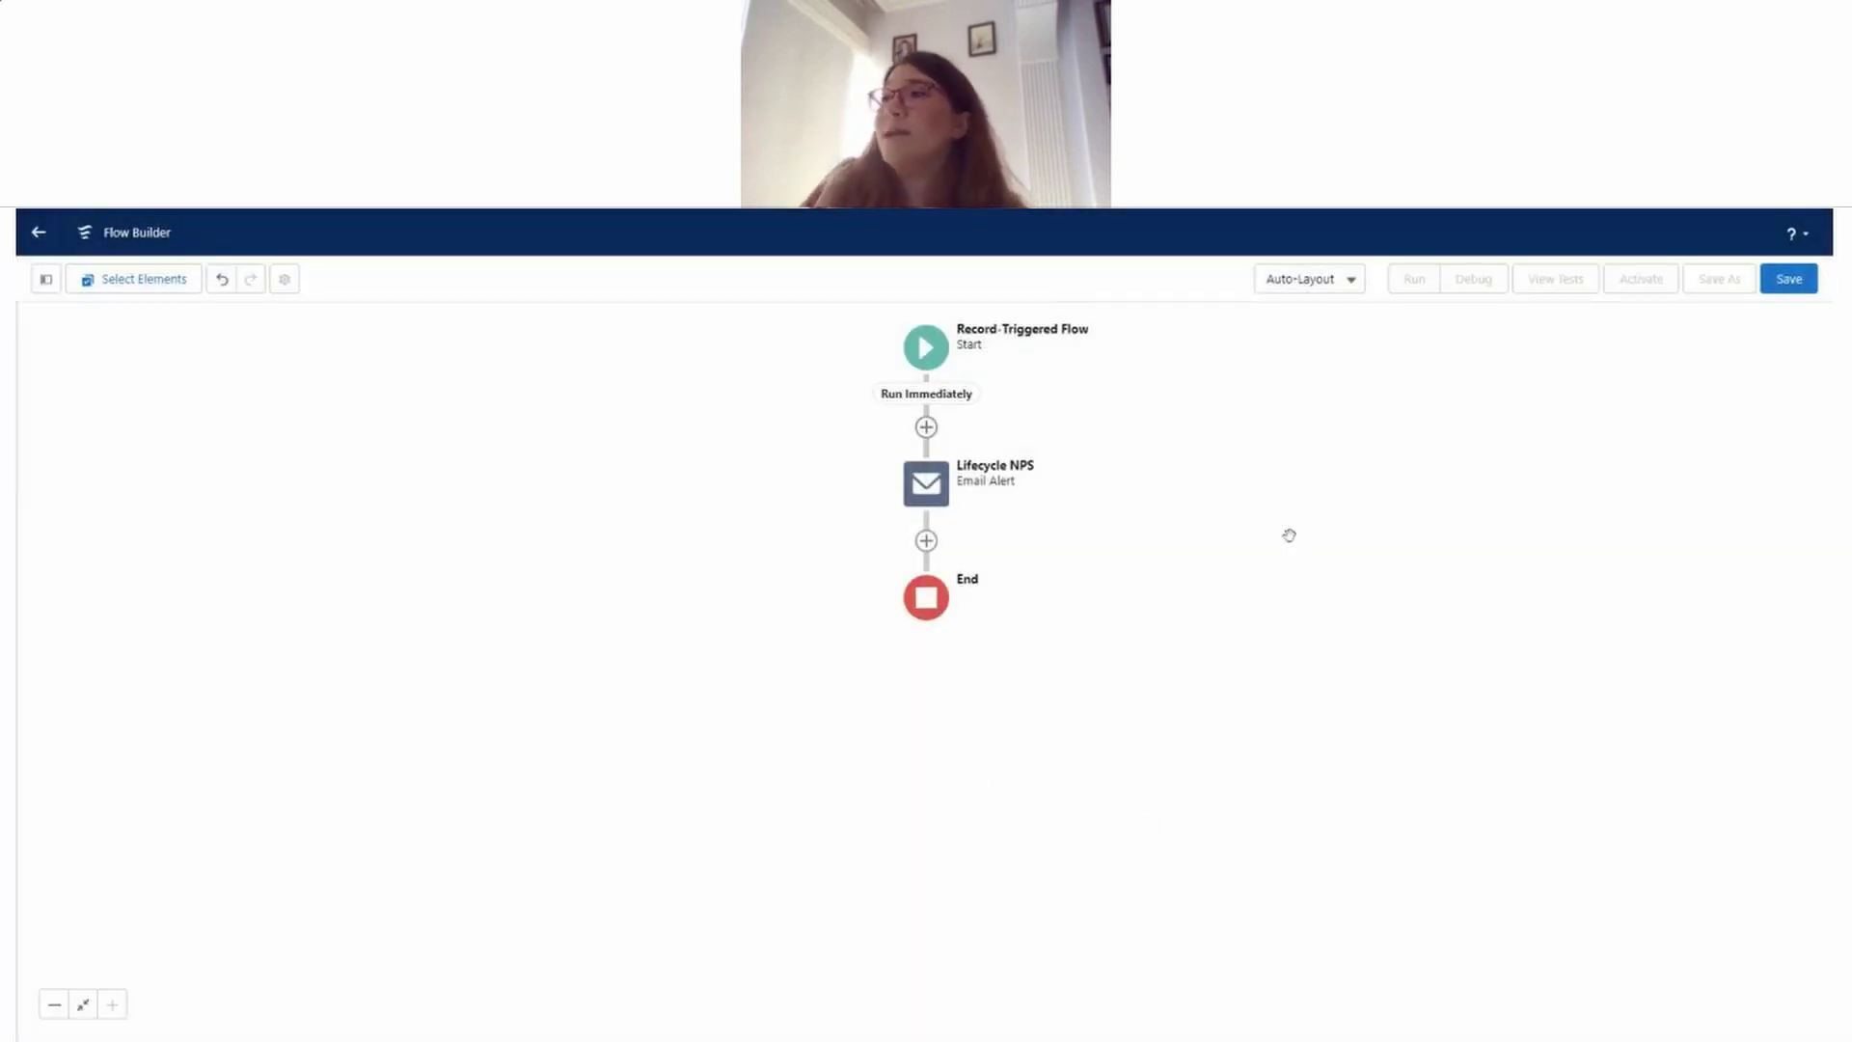
# Step: Save the flow with the label Lifecycle NPS and activate Version 1
pyautogui.click(1792, 279)
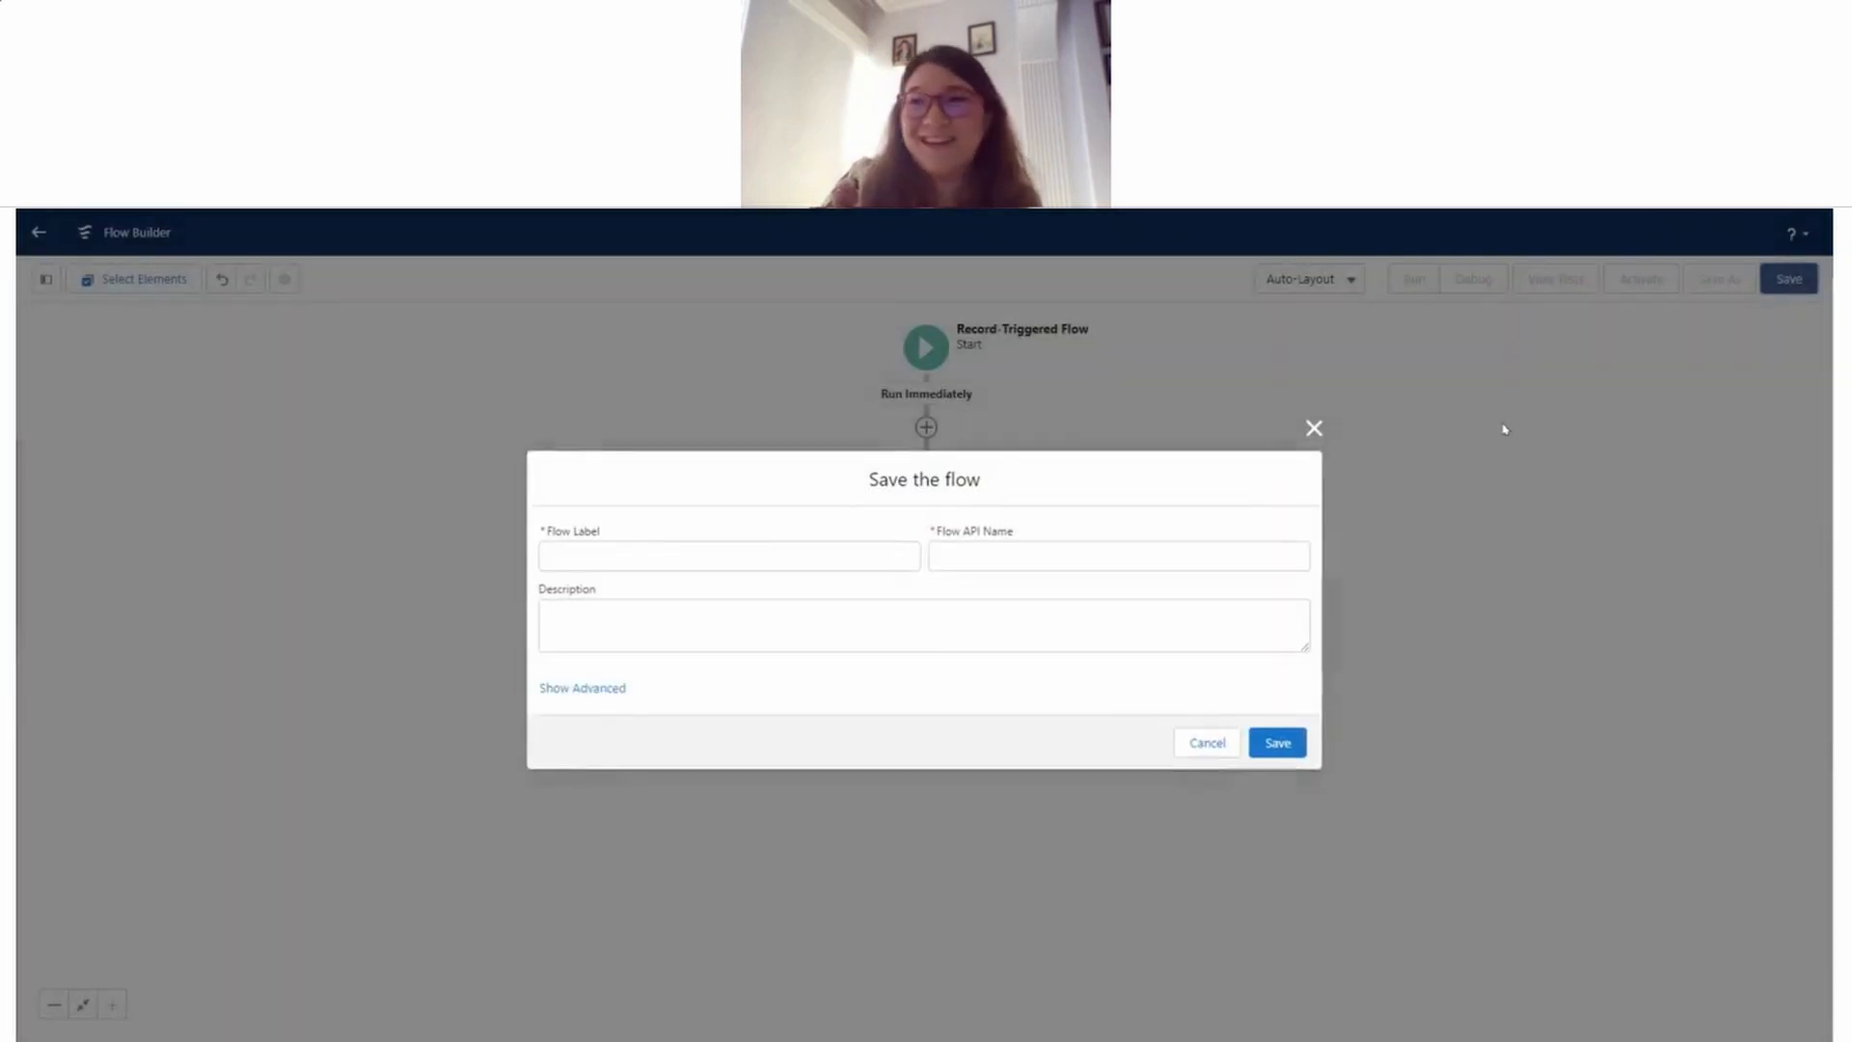
pyautogui.click(733, 551)
pyautogui.write('Lifecy')
pyautogui.press('BackSpace')
pyautogui.press('BackSpace')
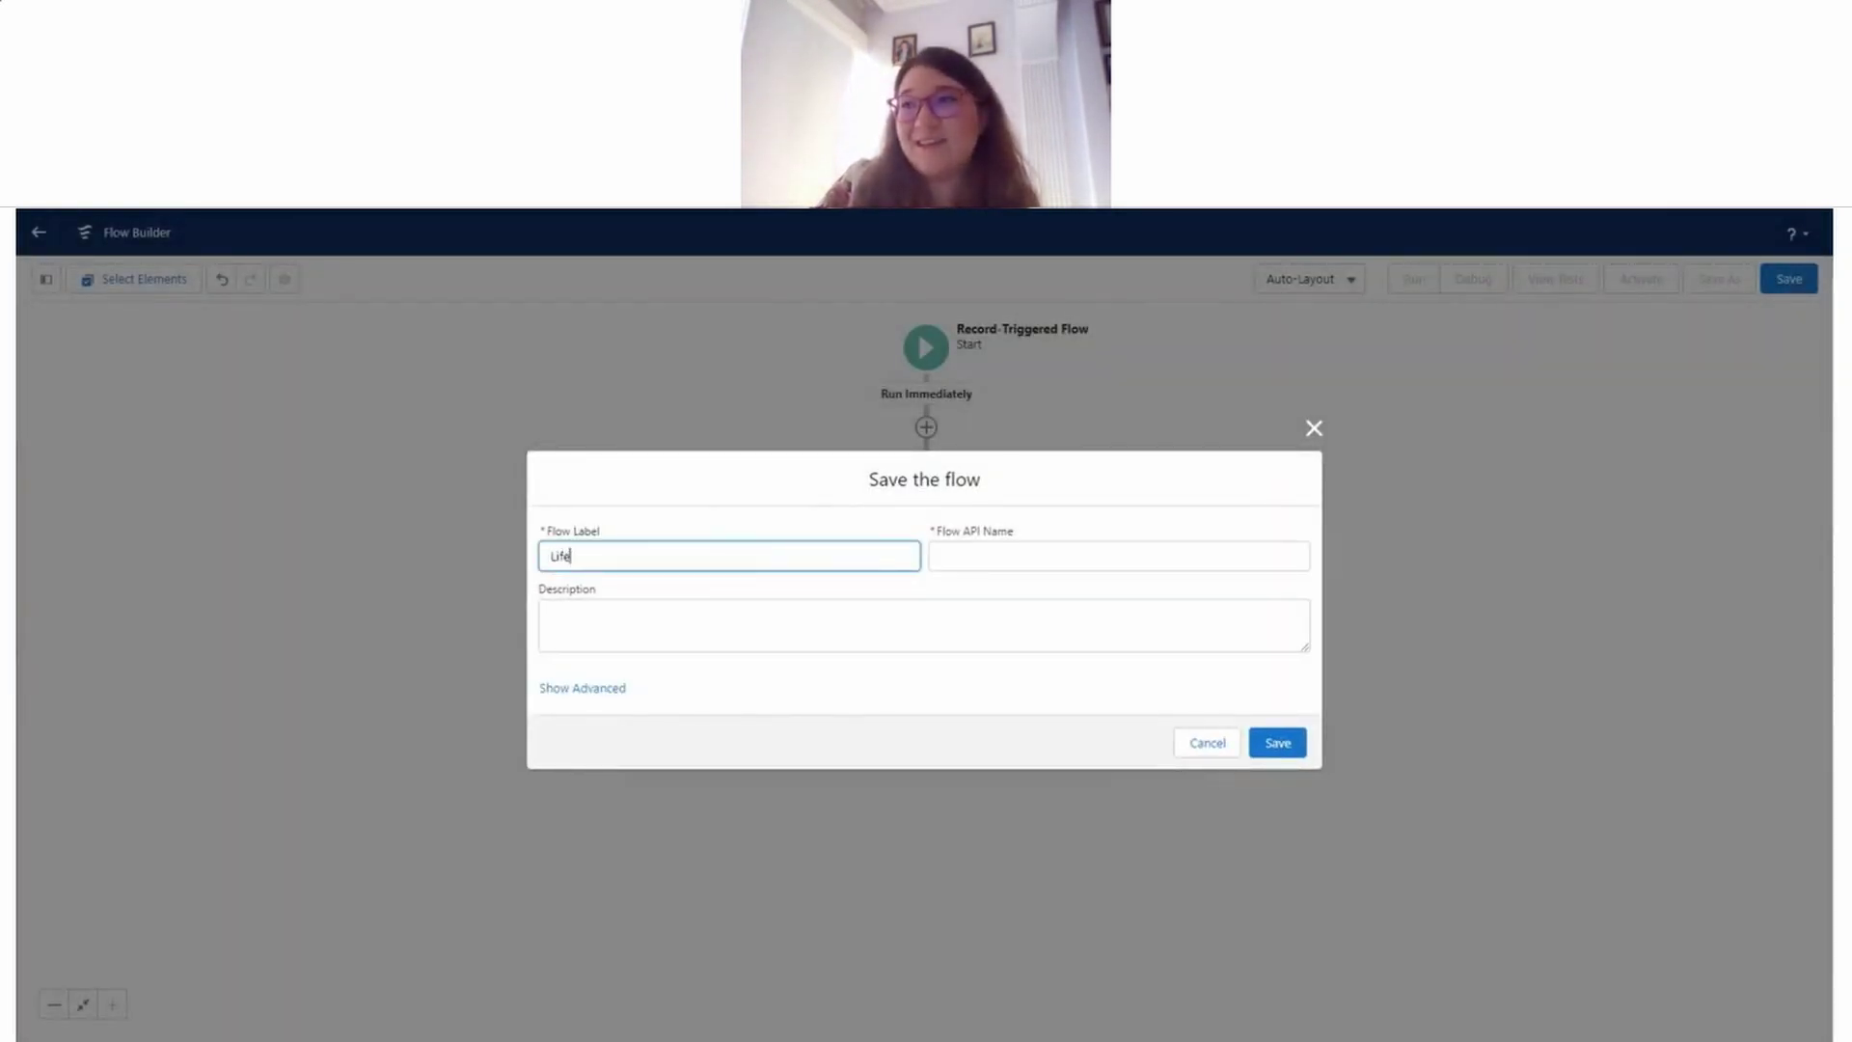
pyautogui.write('cyuc')
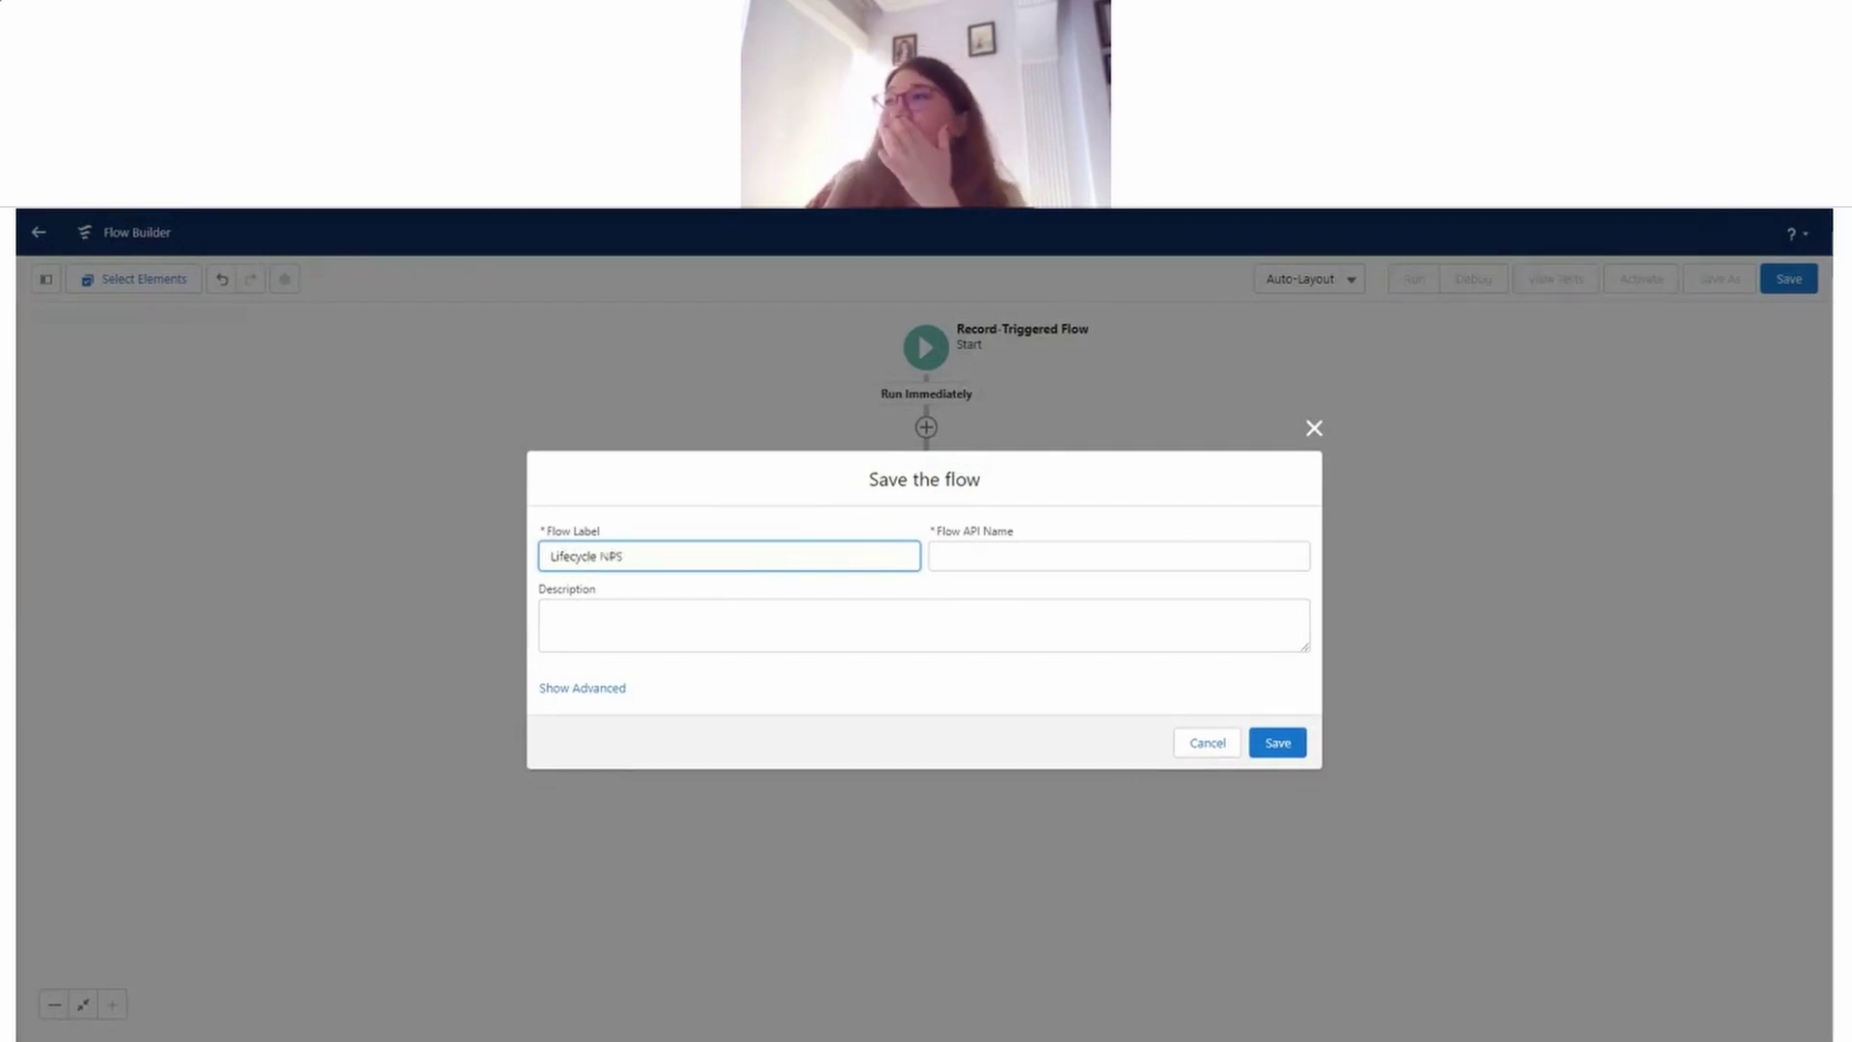
pyautogui.click(1278, 742)
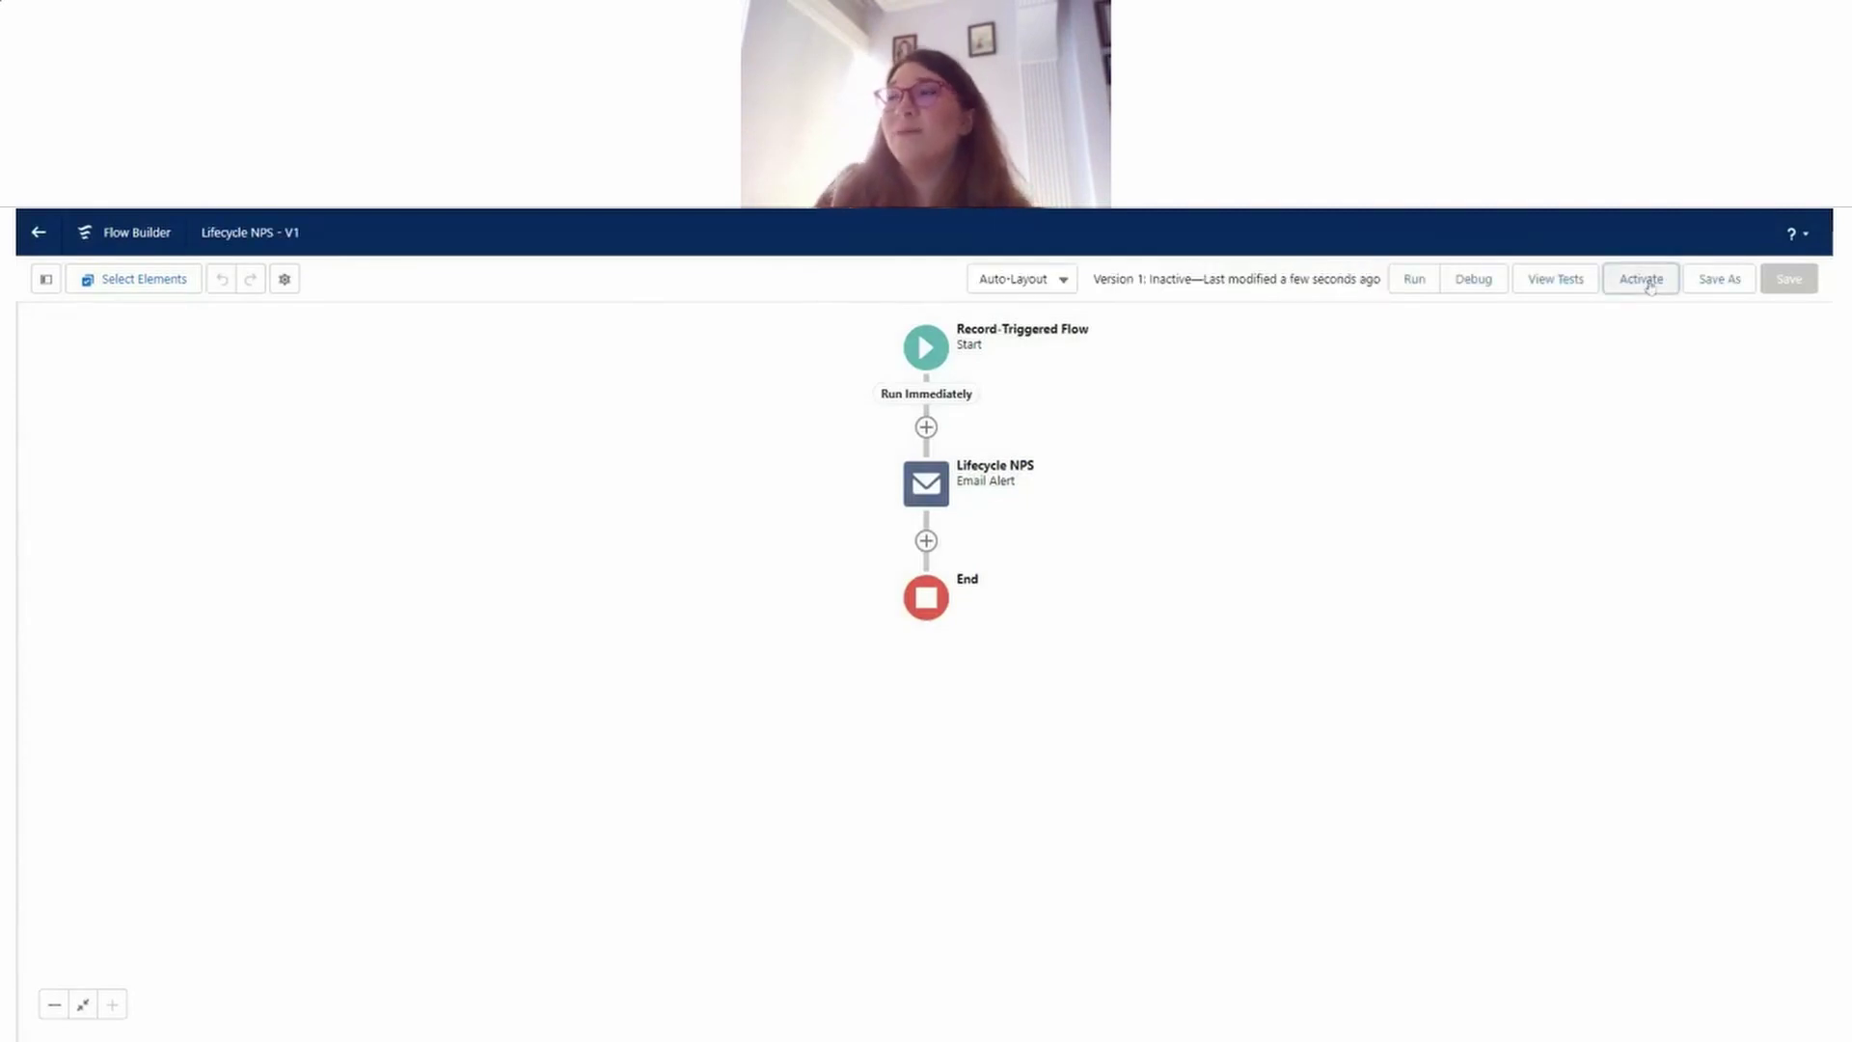
pyautogui.click(1645, 280)
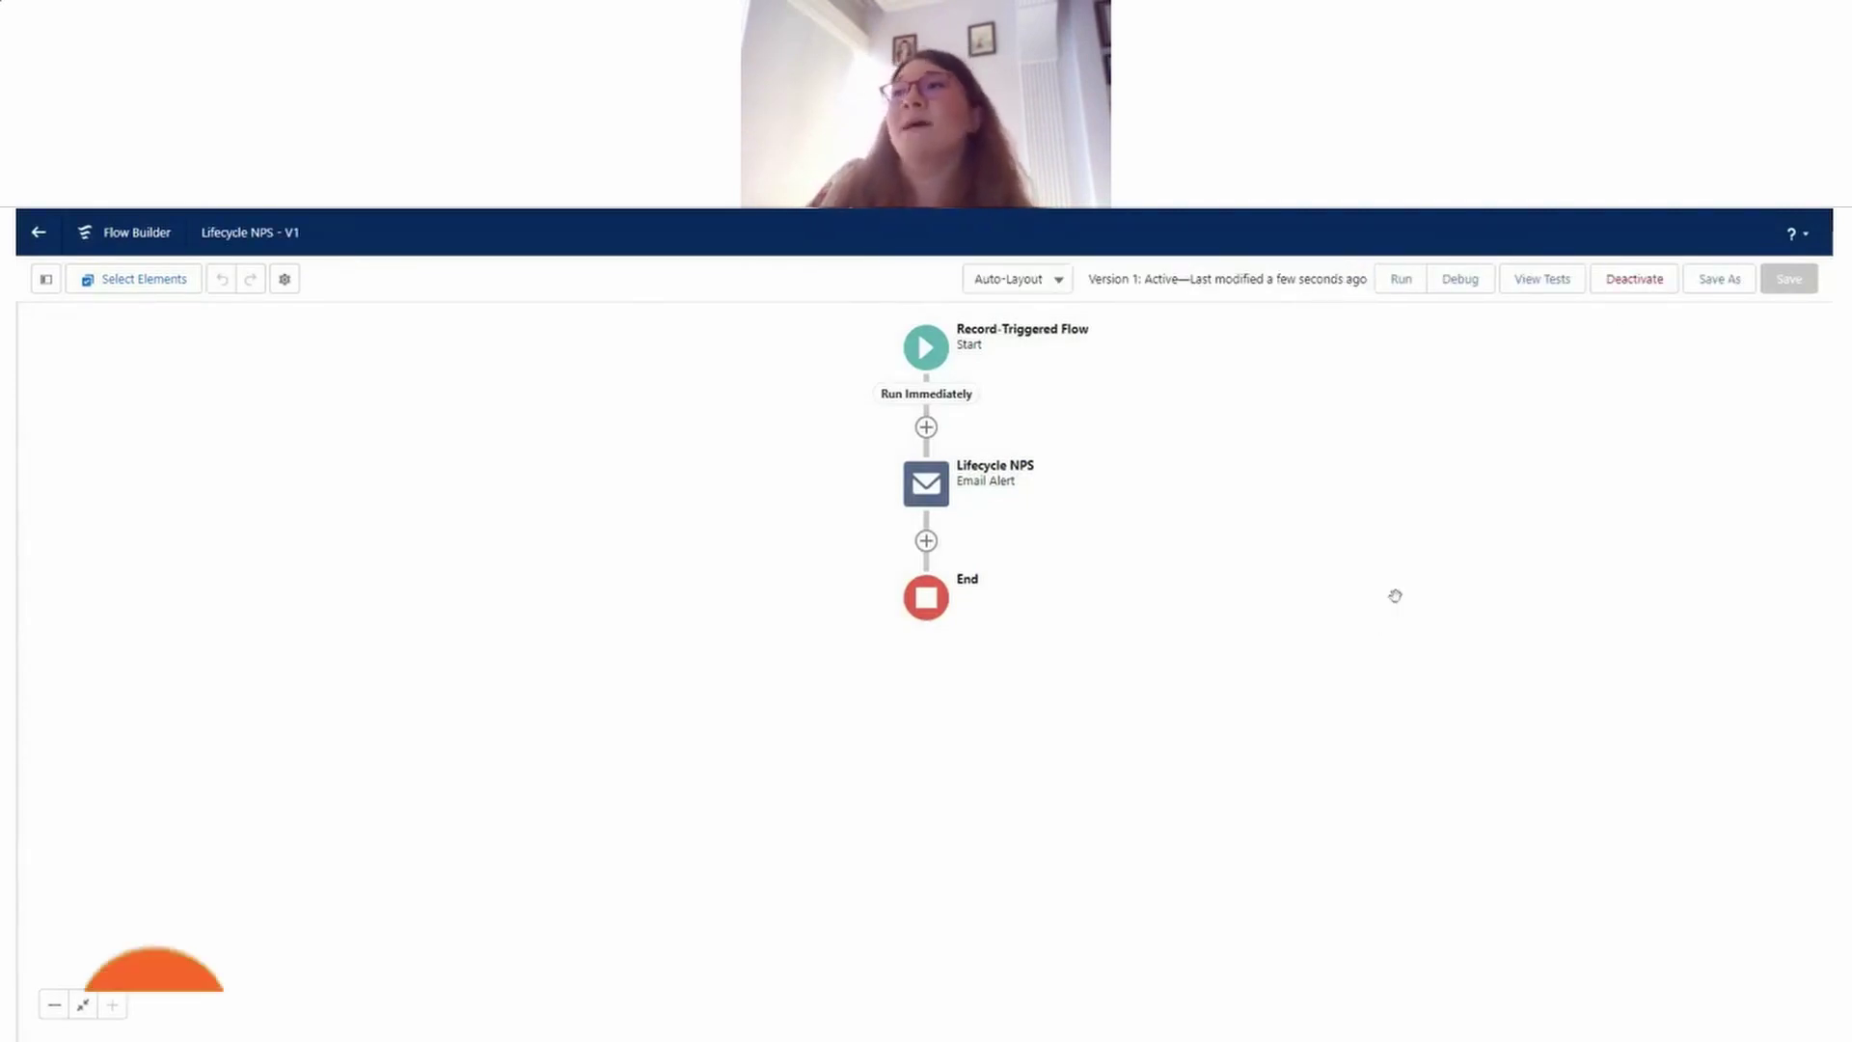